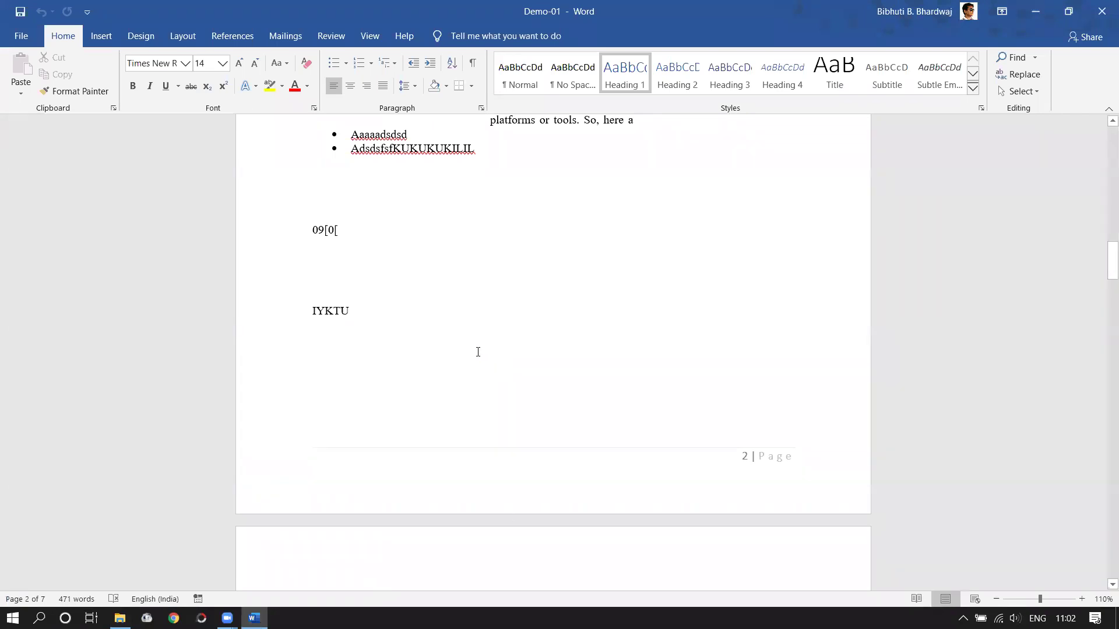
- Show the Review tab and place the cursor in the first column of the text under the Dubai figure
scroll(378, 351, up, 3)
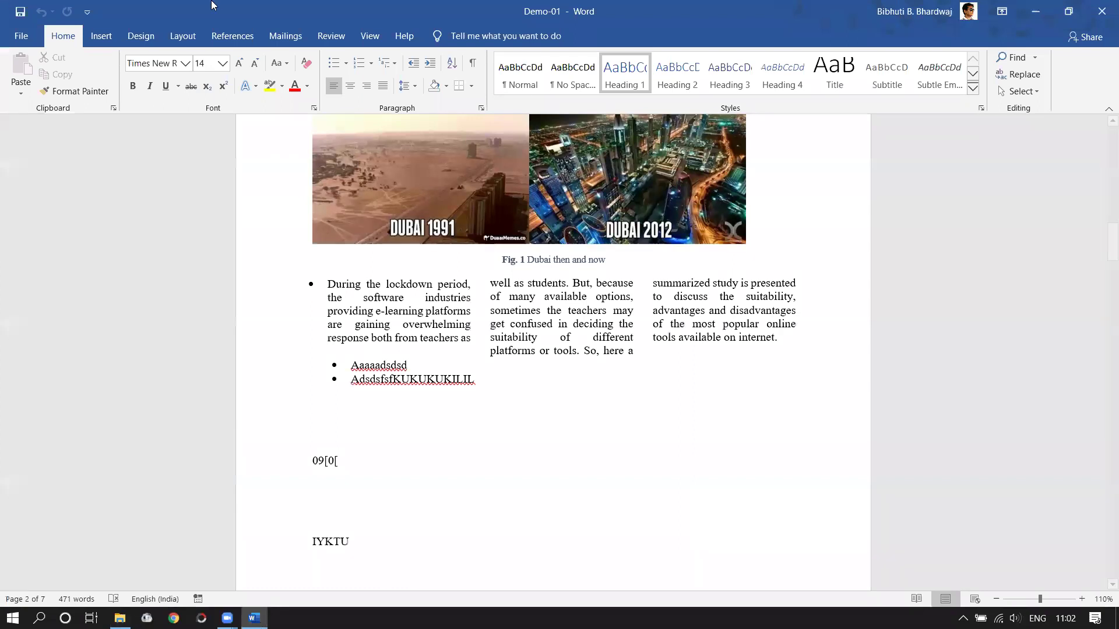
click(320, 42)
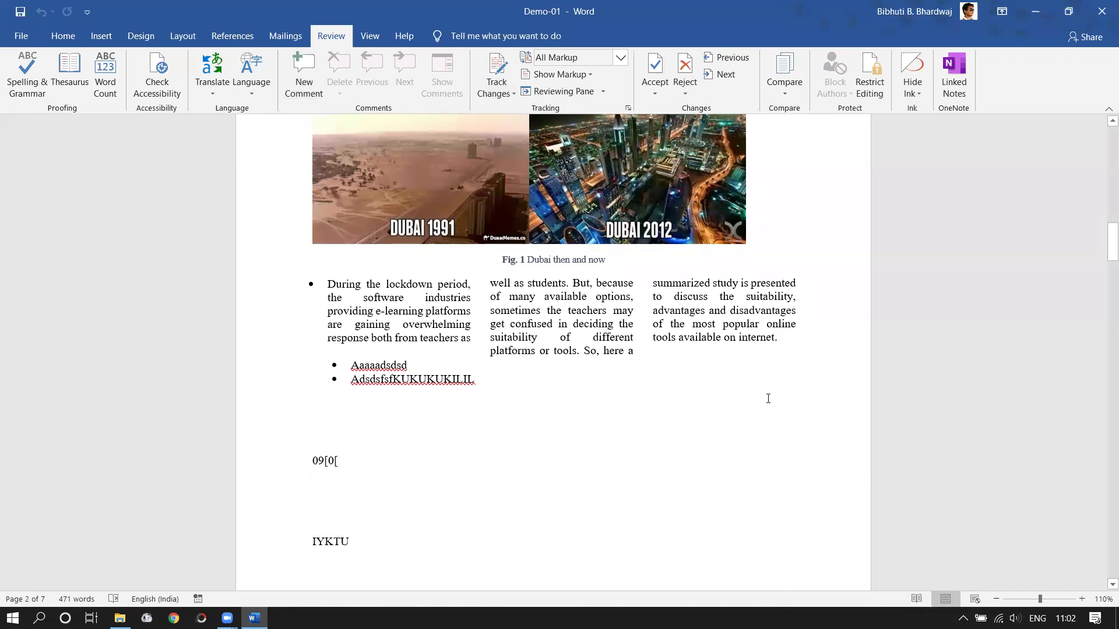
scroll(576, 437, down, 15)
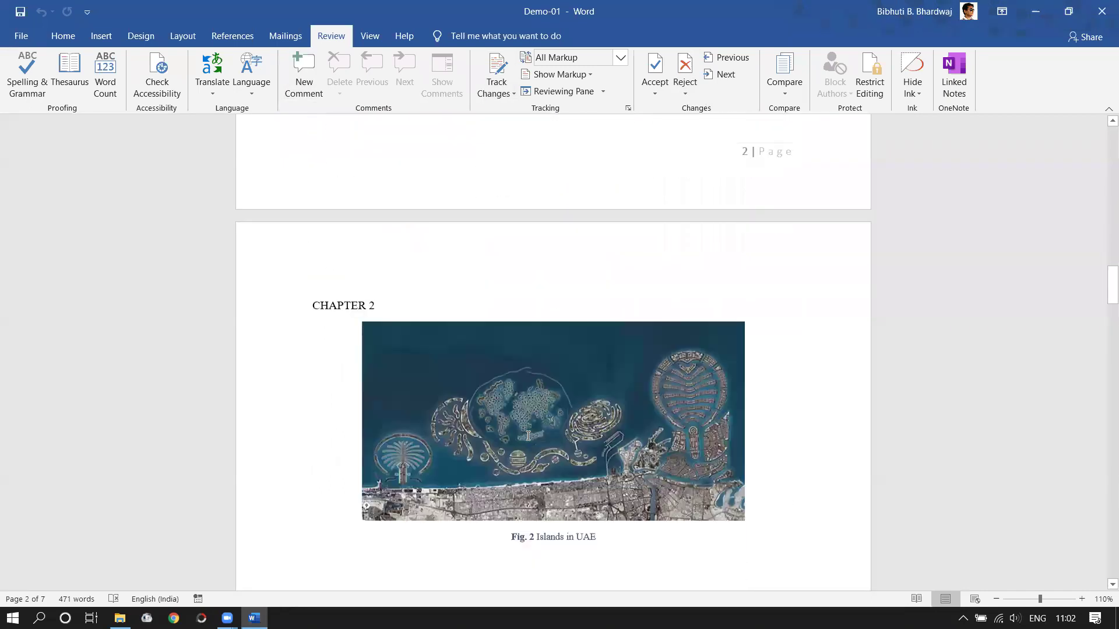
scroll(527, 434, up, 3)
scroll(528, 436, up, 12)
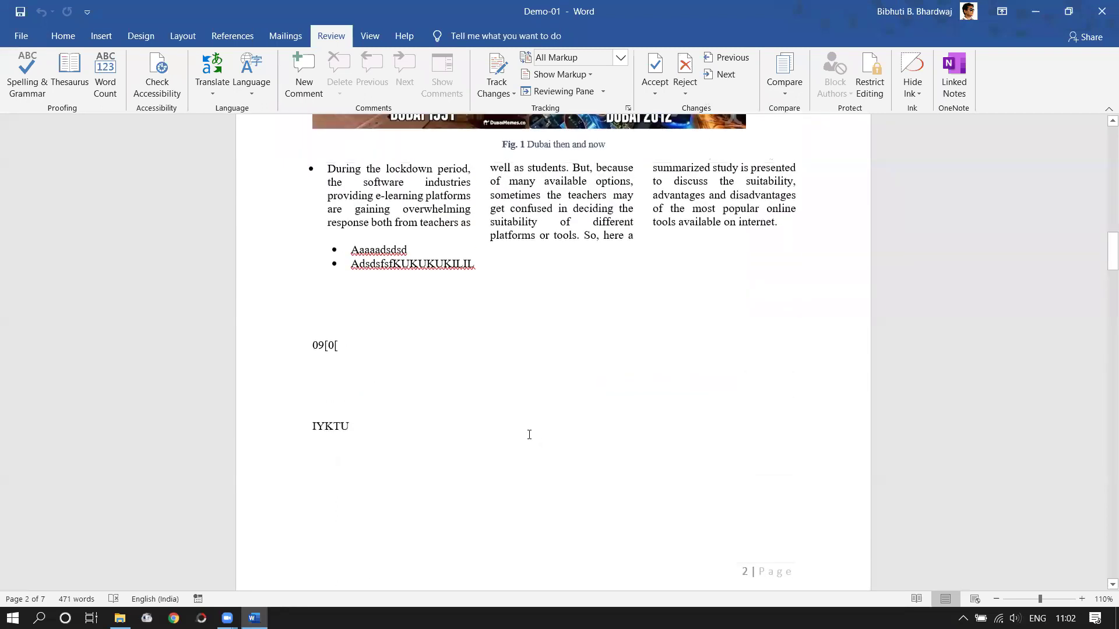
scroll(529, 435, up, 2)
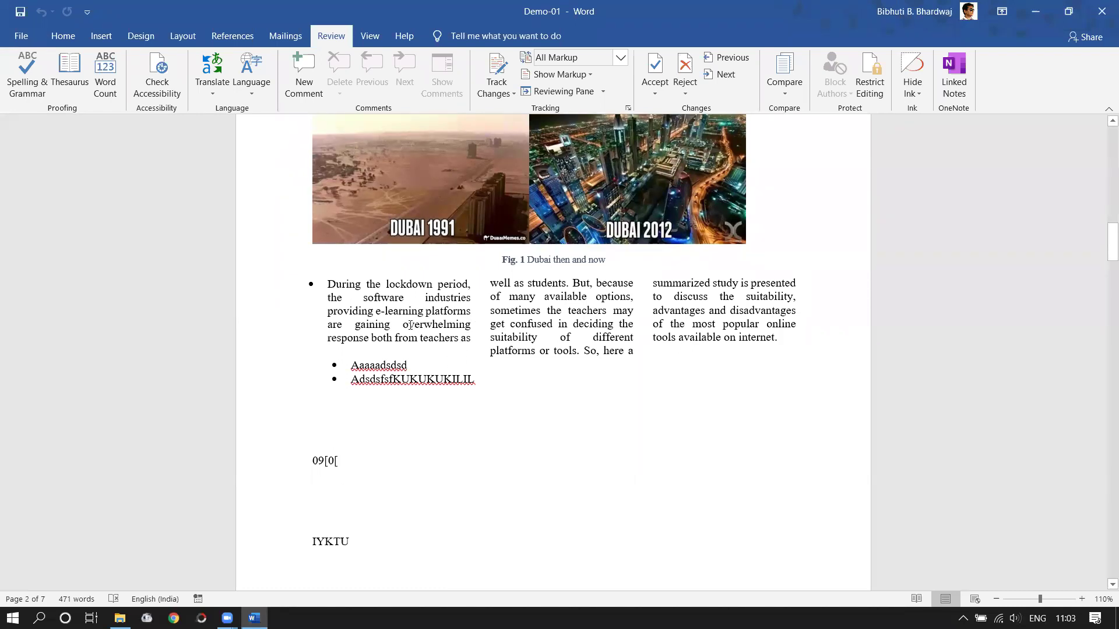
click(359, 311)
- Turn on Track Changes for Demo-01
drag(777, 341, 324, 282)
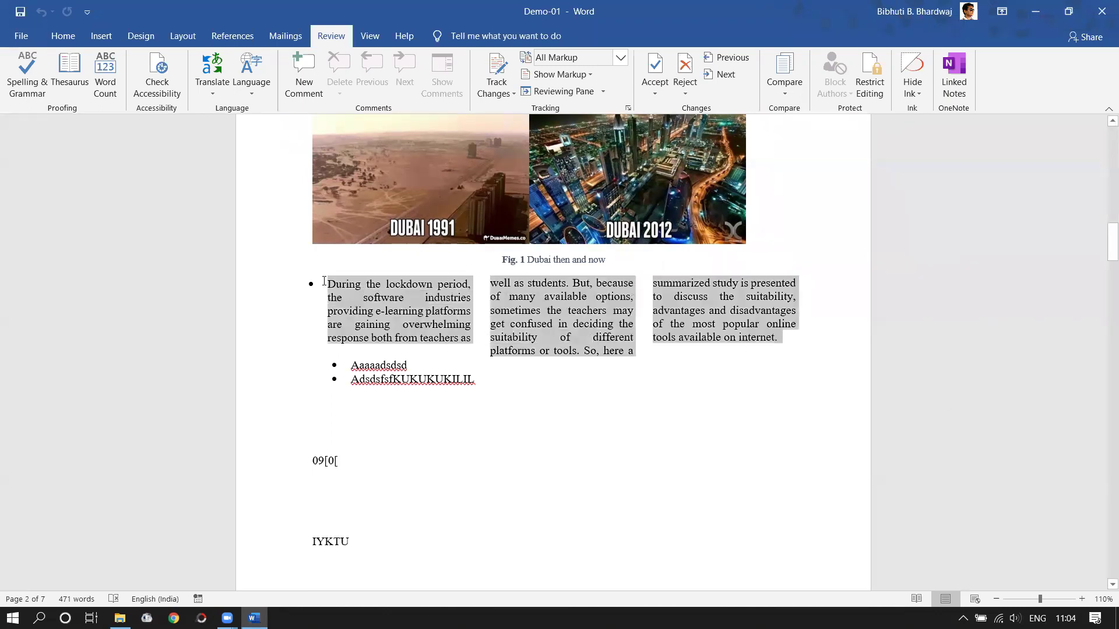
click(689, 338)
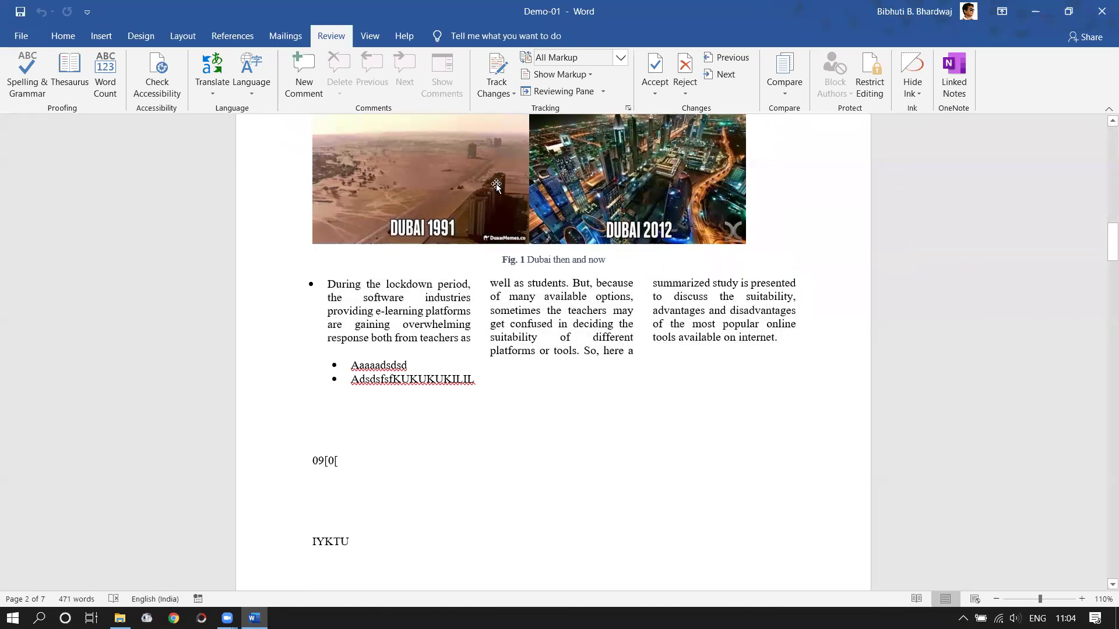
click(500, 93)
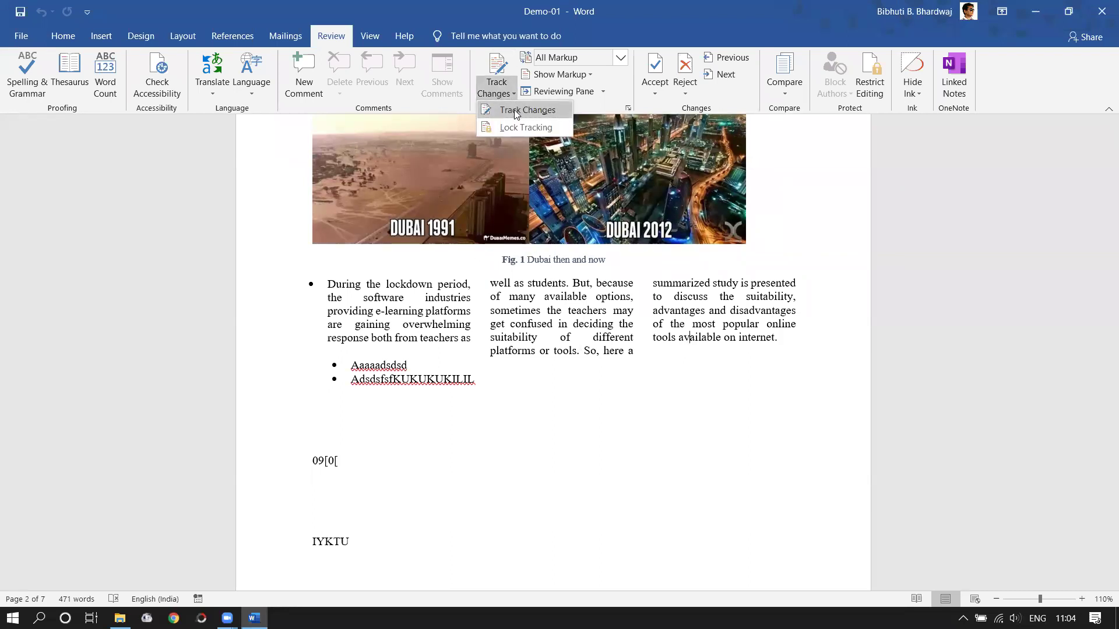
click(515, 112)
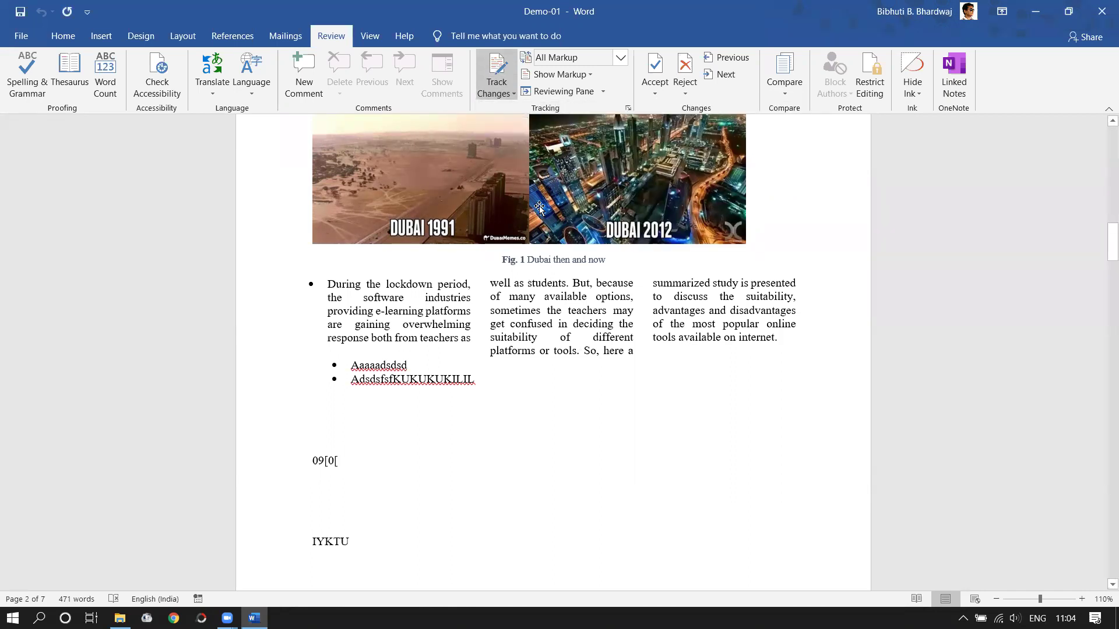
click(510, 93)
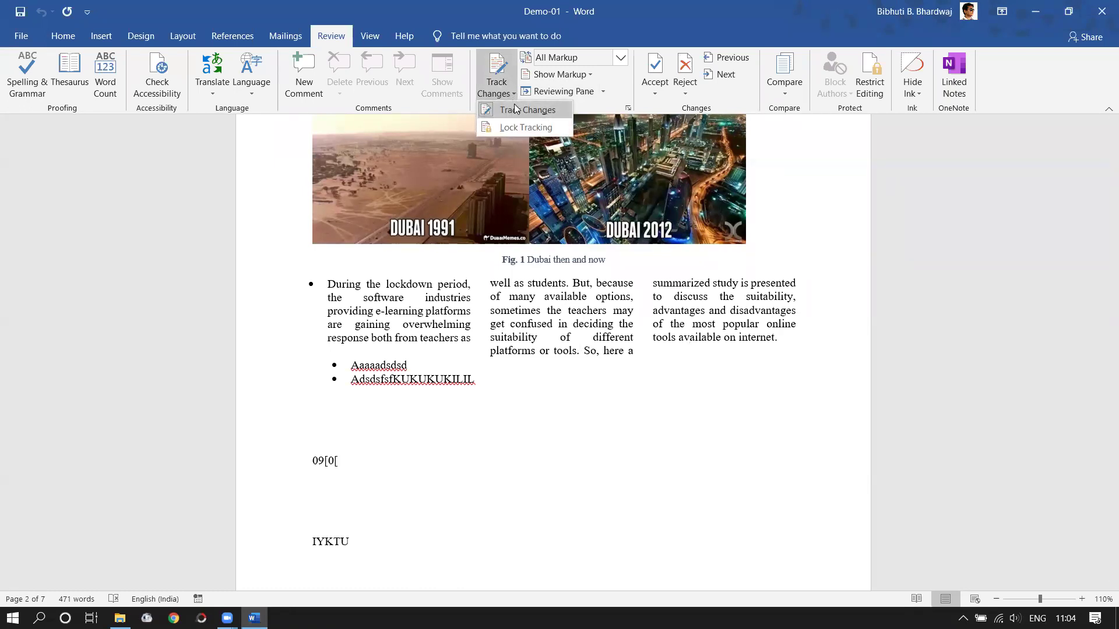
click(563, 284)
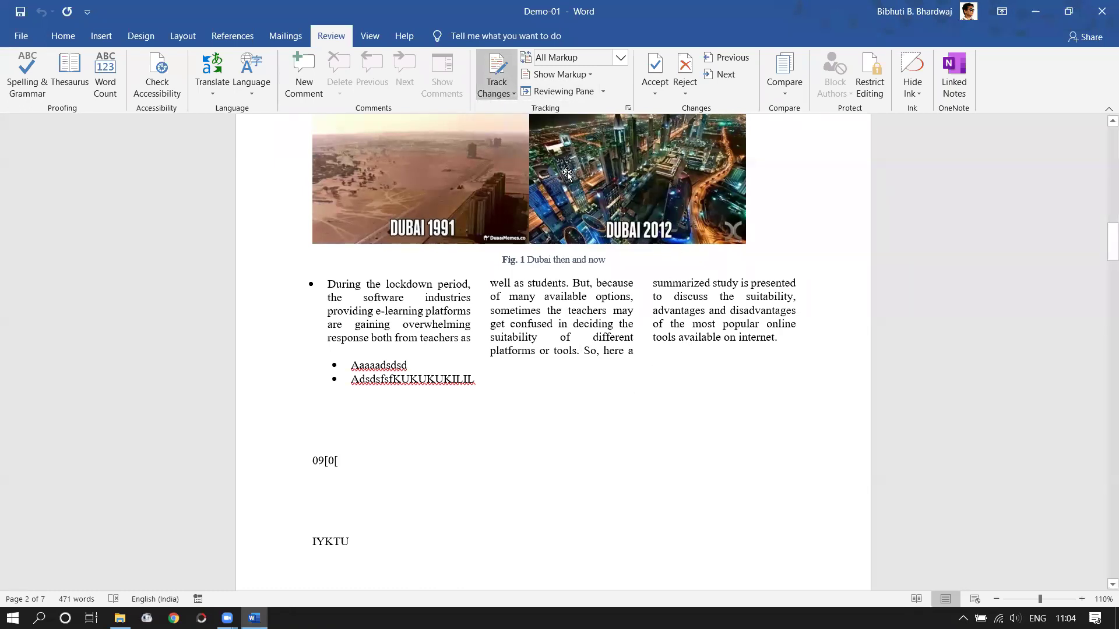
- Set Display for Review to No Markup, then close Demo-01 without saving
click(621, 58)
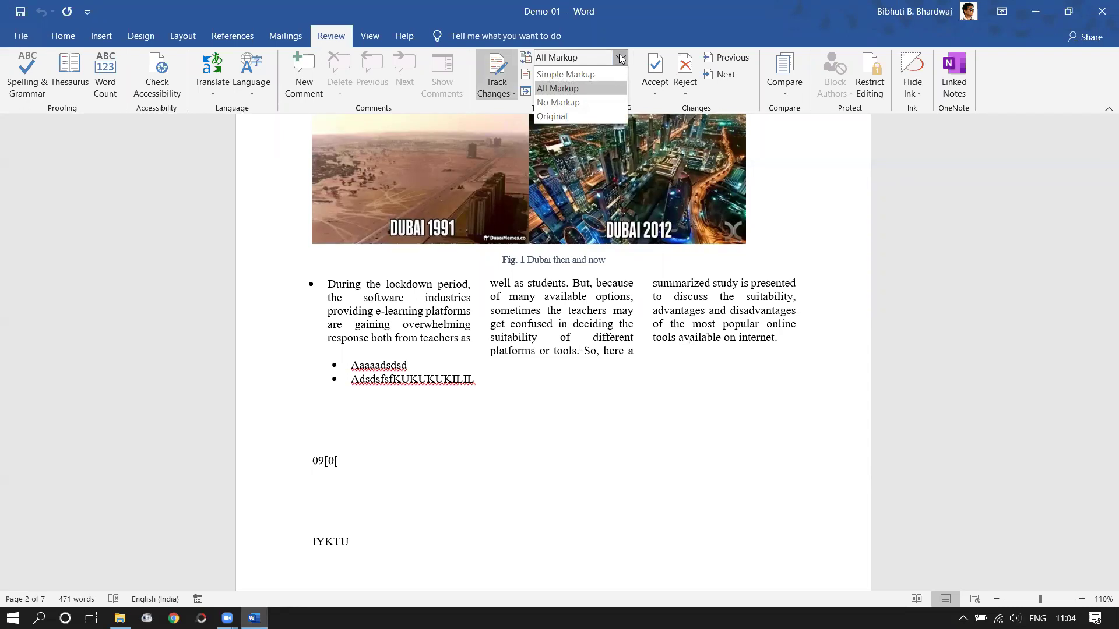
click(567, 104)
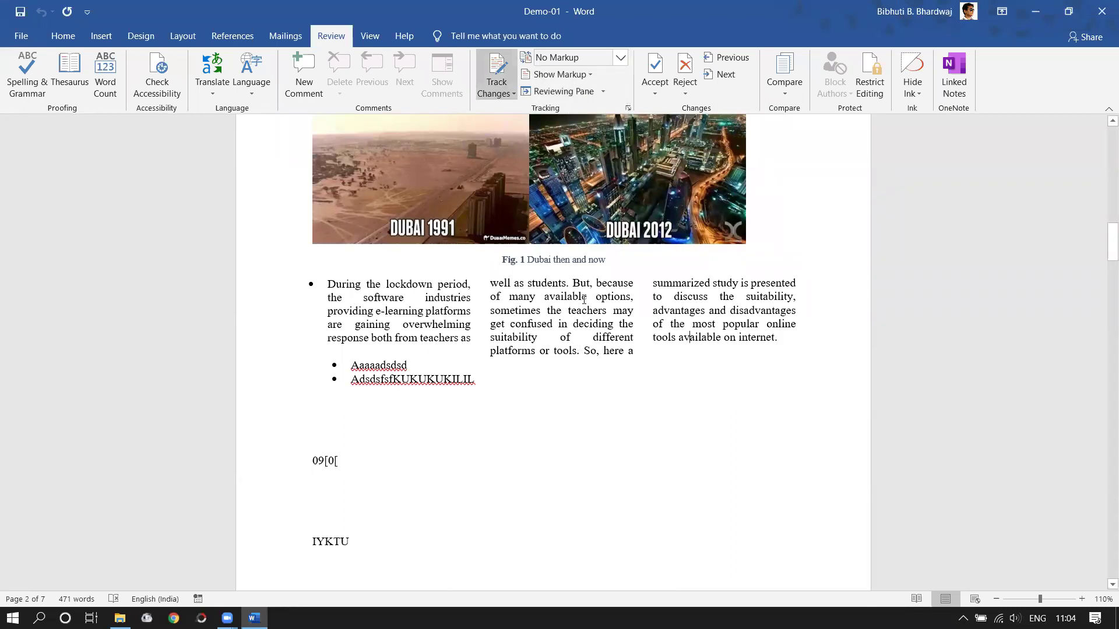
click(1102, 11)
click(547, 344)
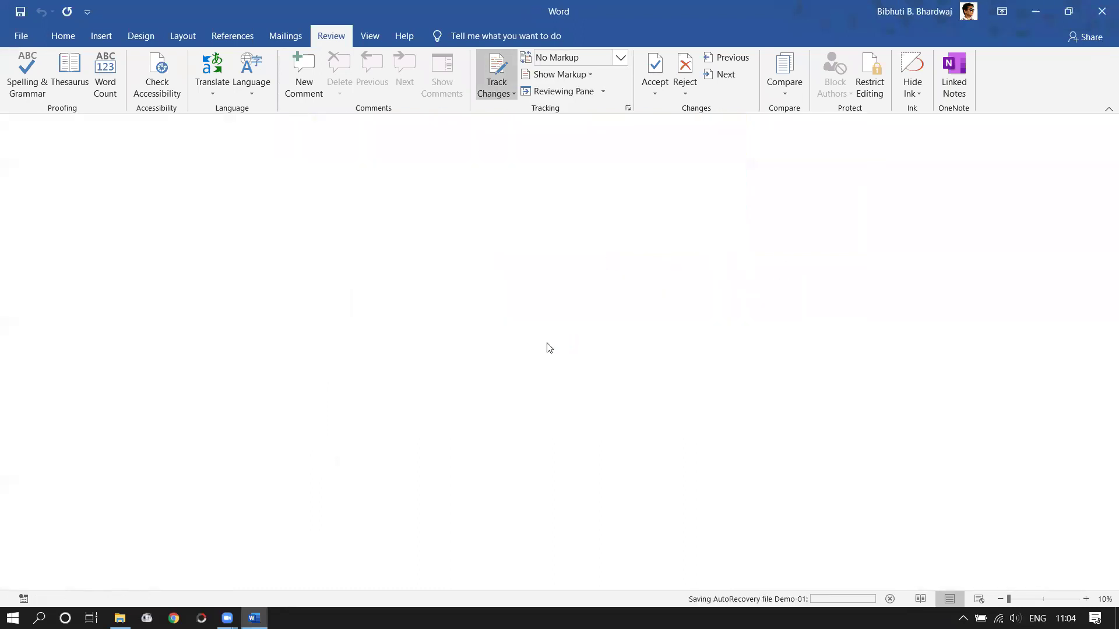
- Duplicate Demo-01 as 'Demo-01 - Copy' in the Word folder and reopen the original Demo-01
key(ctrl+c)
key(ctrl+v)
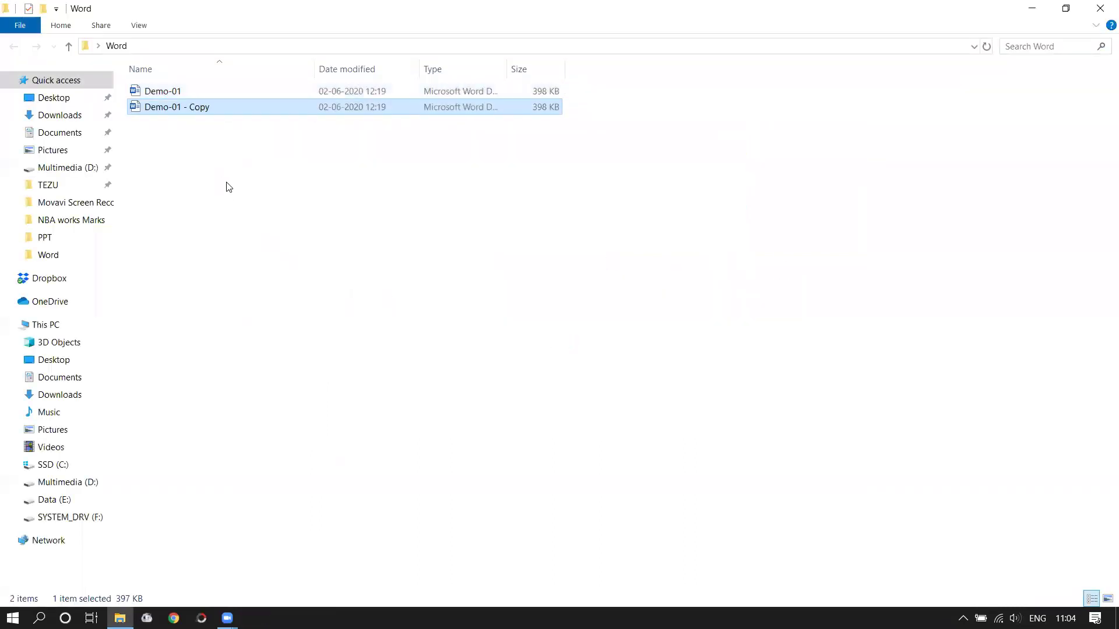
key(F2)
drag(211, 92, 185, 92)
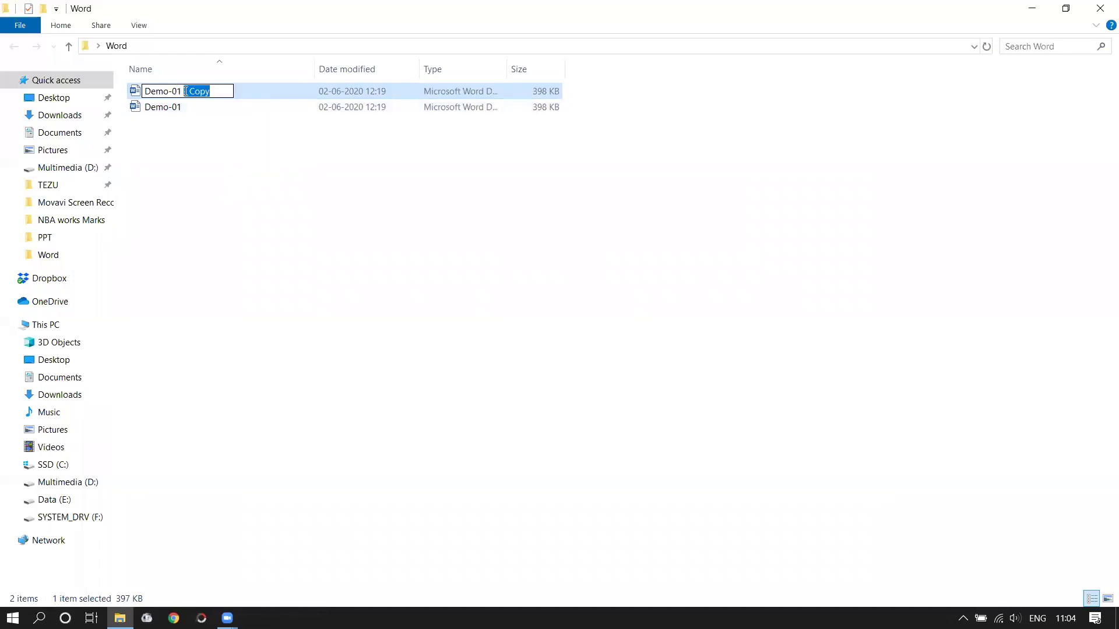
click(279, 188)
click(162, 109)
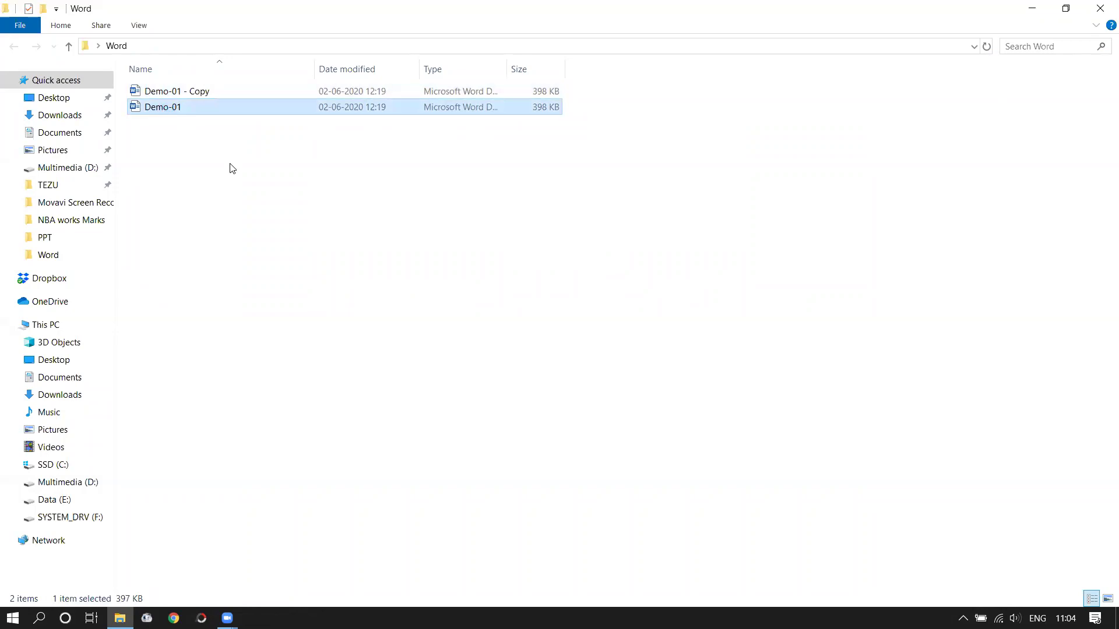
key(Return)
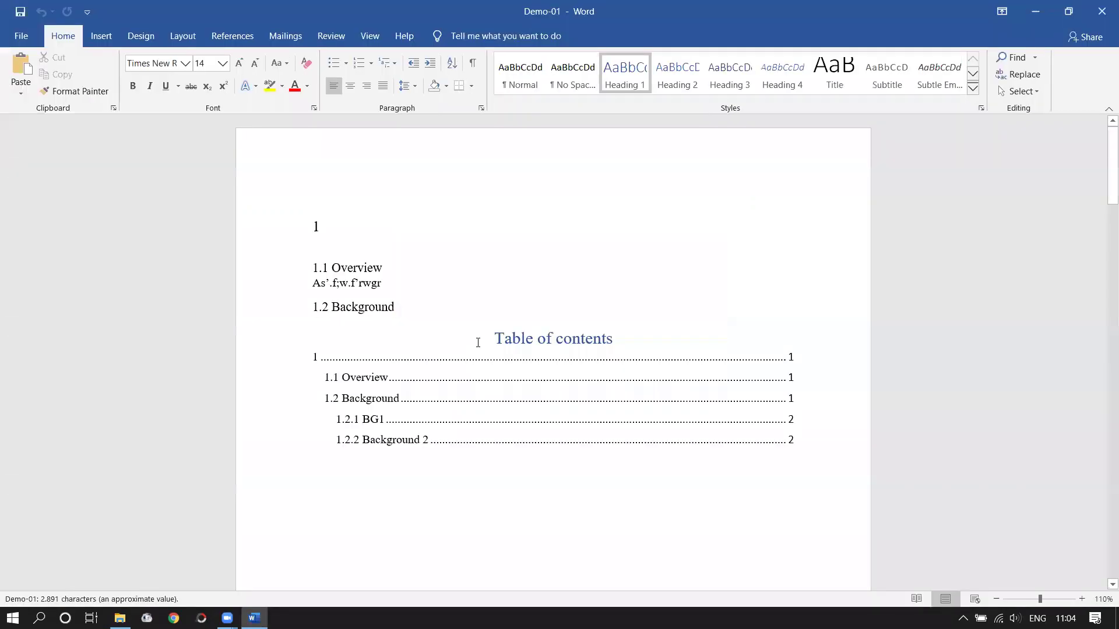
- Turn on Track Changes, then delete the space after 'period,' and undo it
scroll(499, 373, down, 3)
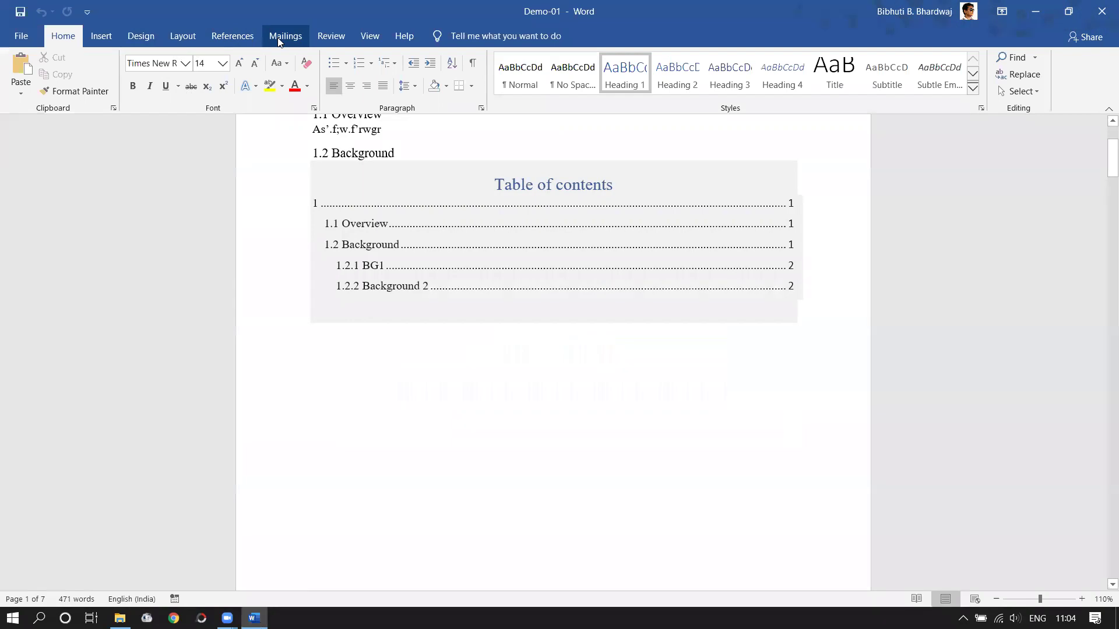
click(326, 35)
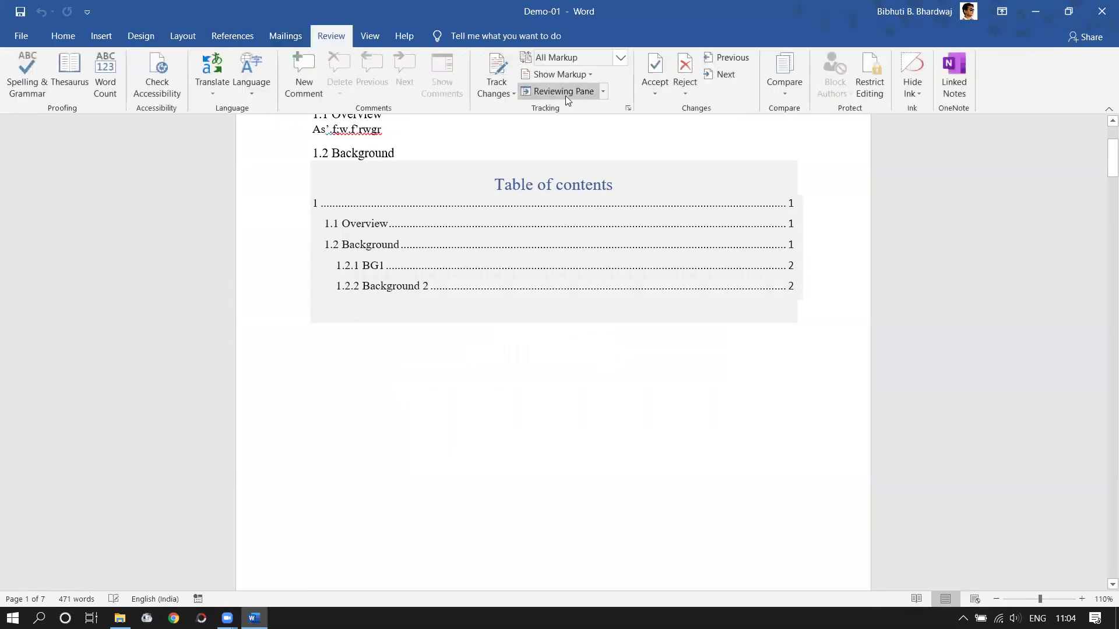
click(512, 94)
click(524, 111)
scroll(588, 370, down, 5)
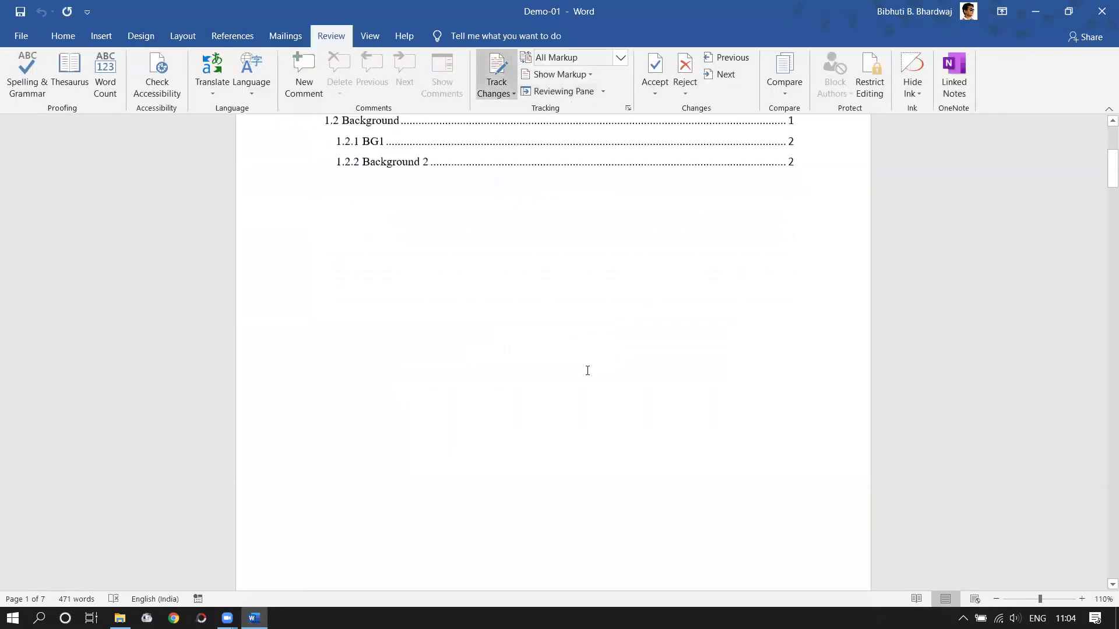
scroll(609, 369, down, 10)
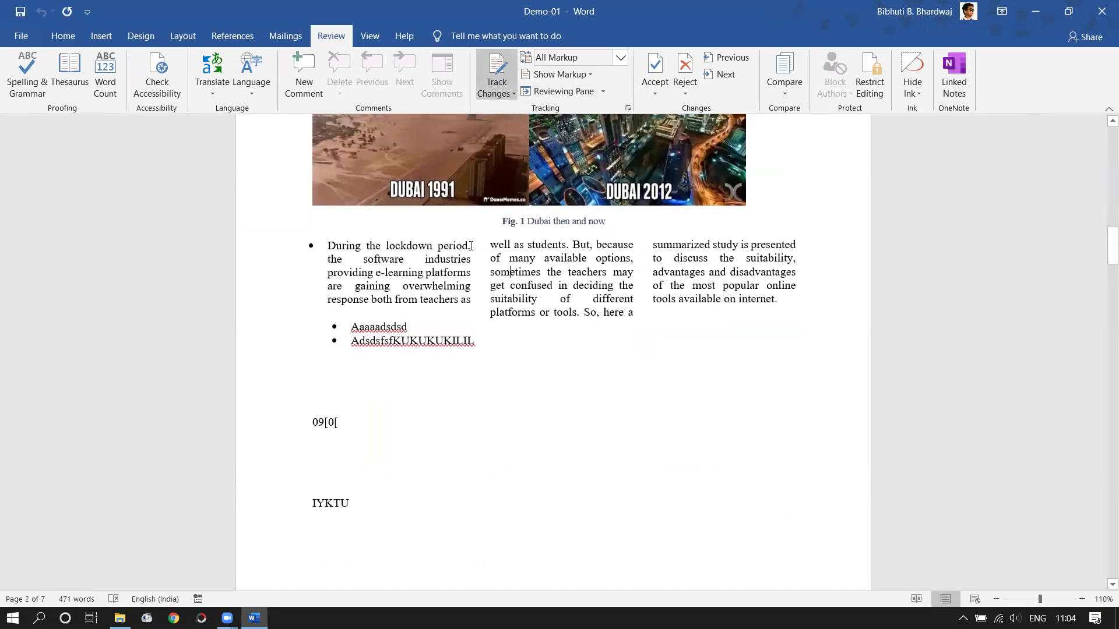
click(485, 250)
key(Delete)
key(Right)
key(ctrl+z)
- Set Display for Review to No Markup and select the word 'During'
click(621, 58)
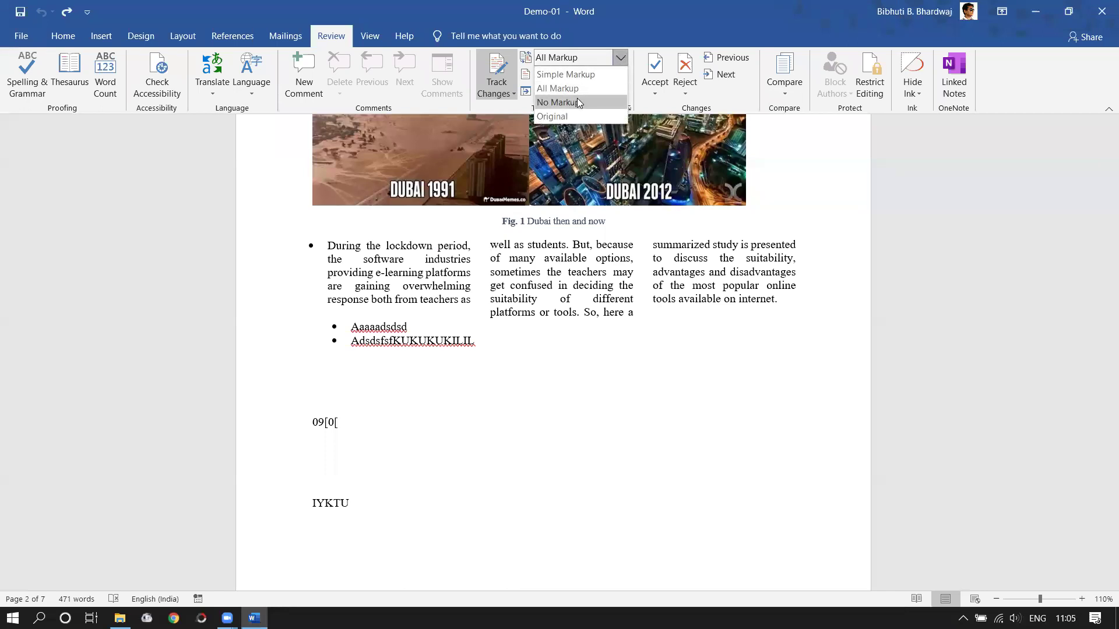
click(579, 102)
click(621, 57)
click(600, 103)
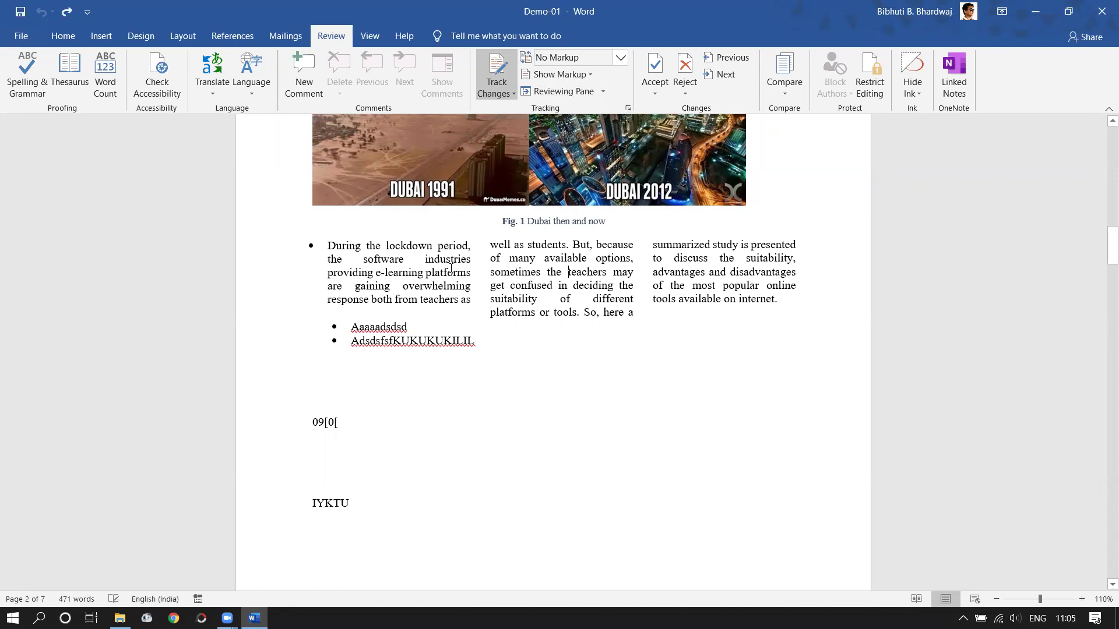
drag(360, 246, 327, 247)
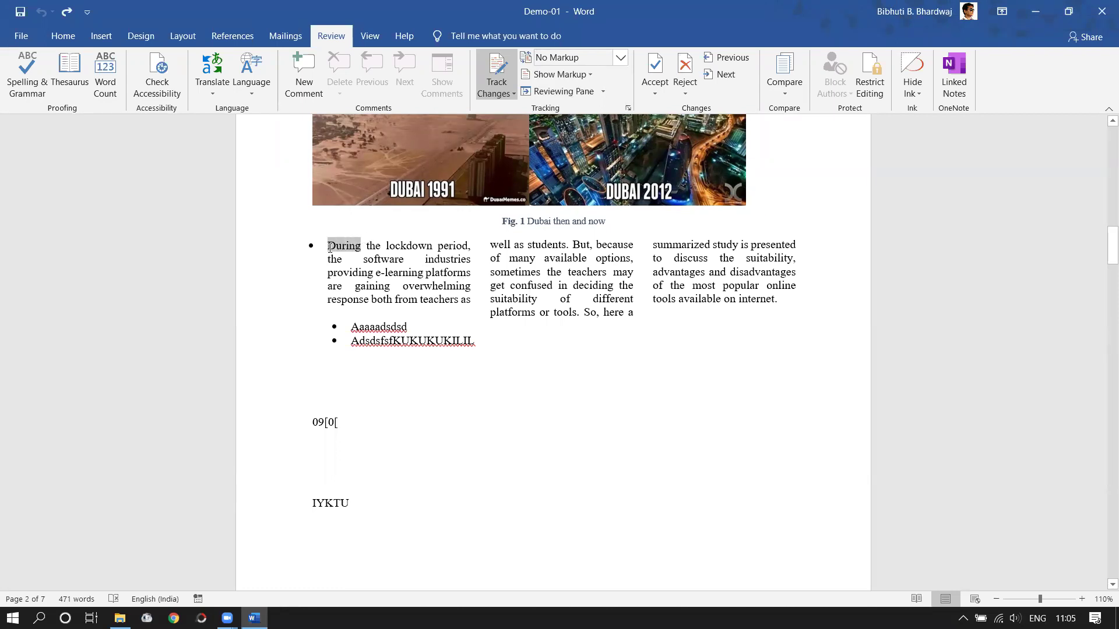
- Make the word 'During' bold
click(63, 38)
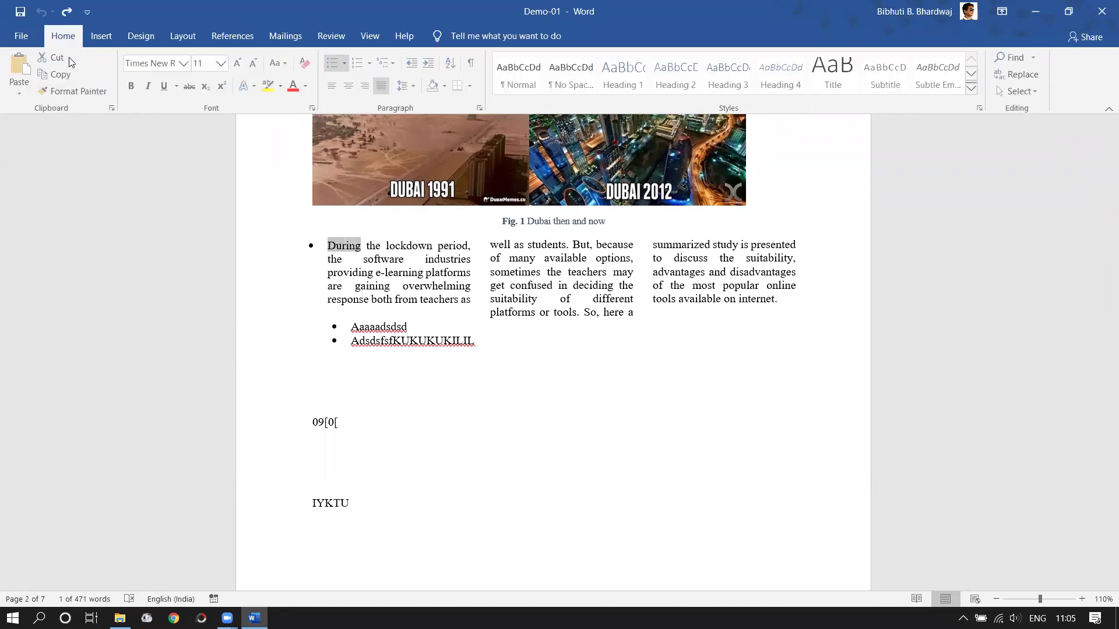
click(134, 87)
click(513, 289)
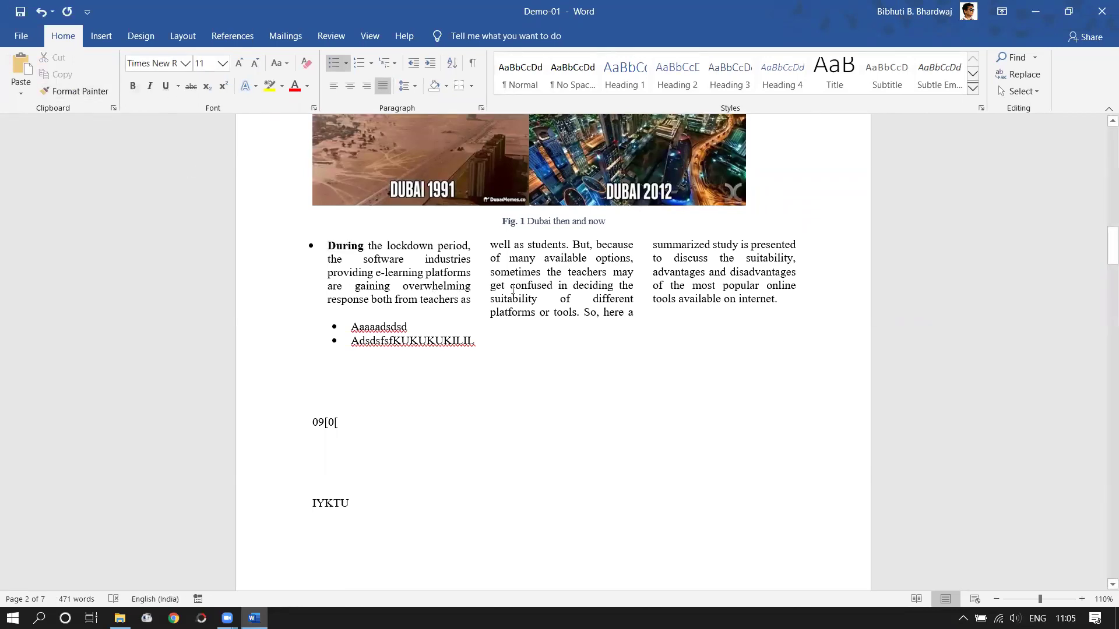
- Replace 'overwhelming' with 'irresistible' and 'suitability' with 'appropriateness' using synonyms
right_click(427, 285)
mouse_move(505, 485)
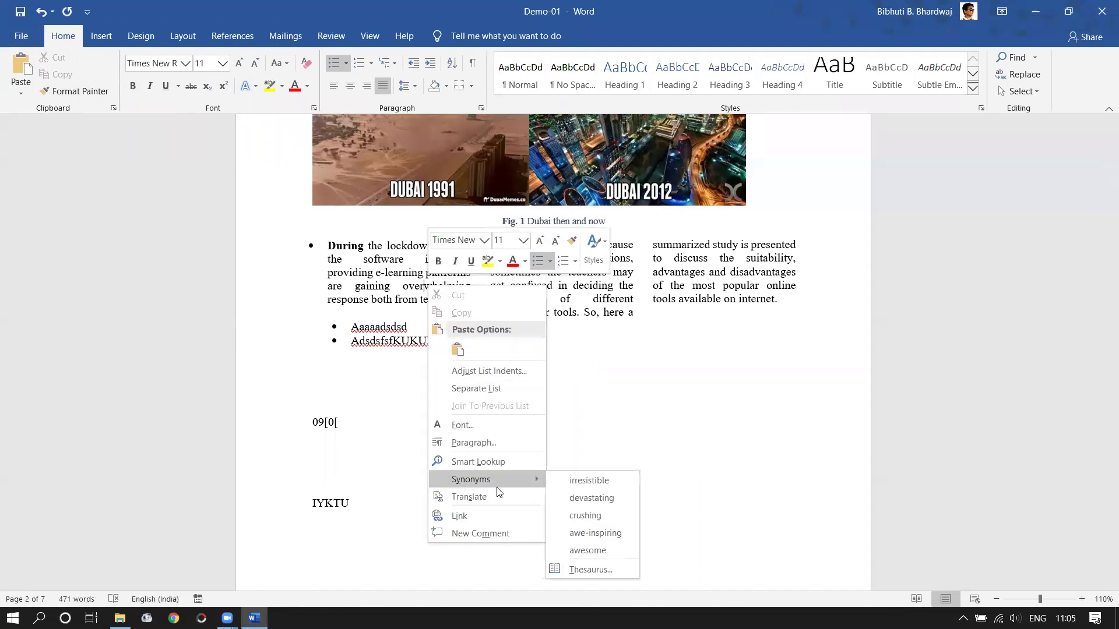
click(573, 484)
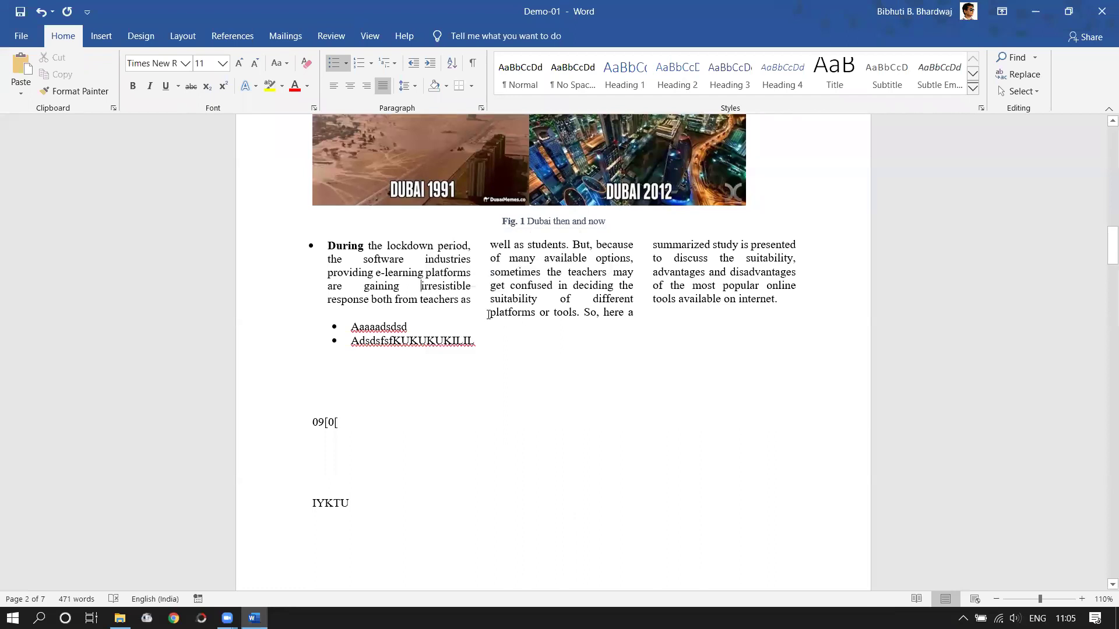
right_click(535, 287)
mouse_move(617, 478)
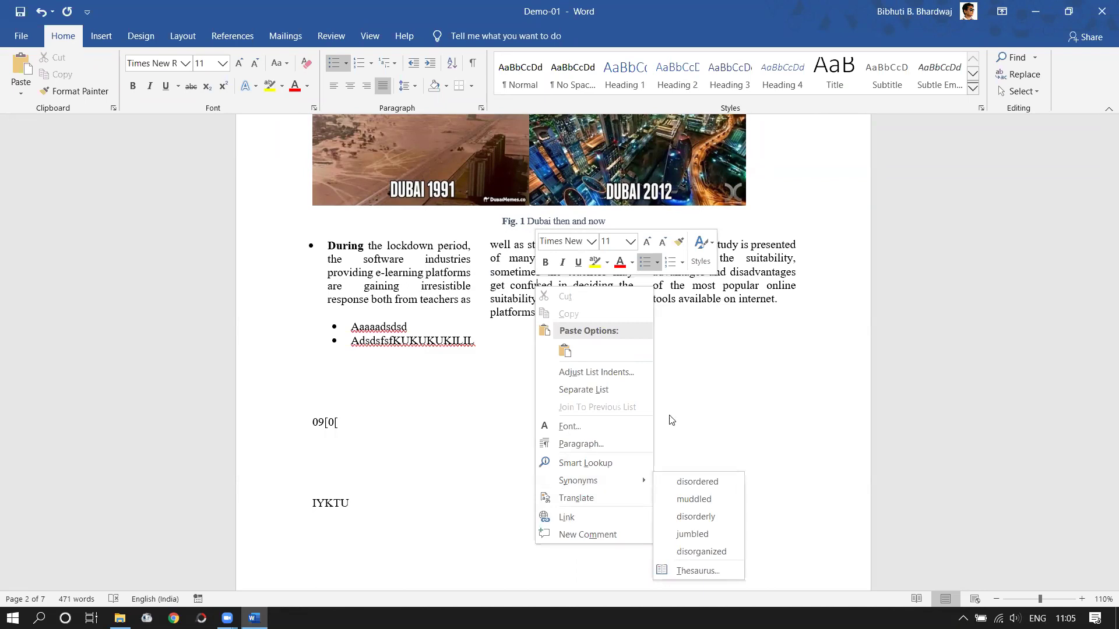
click(521, 304)
right_click(516, 309)
click(515, 307)
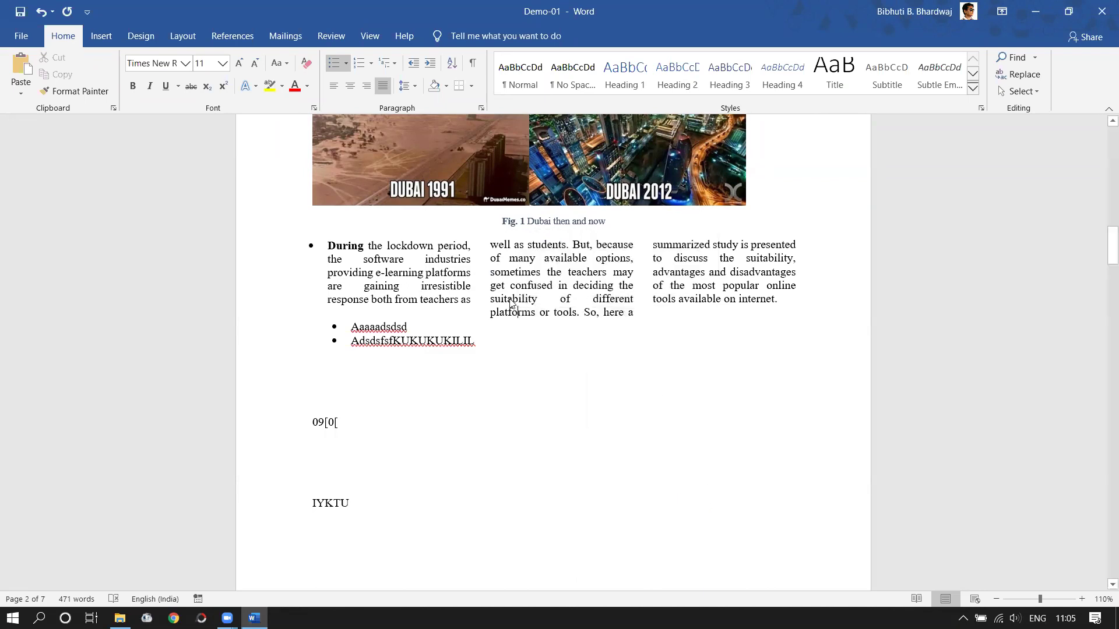
right_click(511, 302)
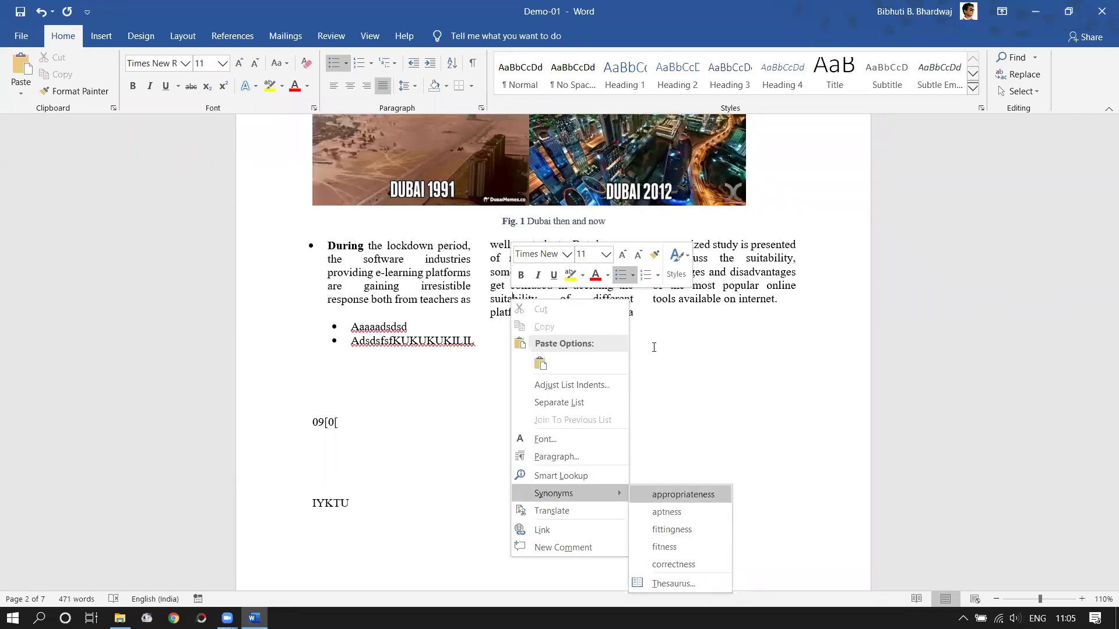
click(674, 494)
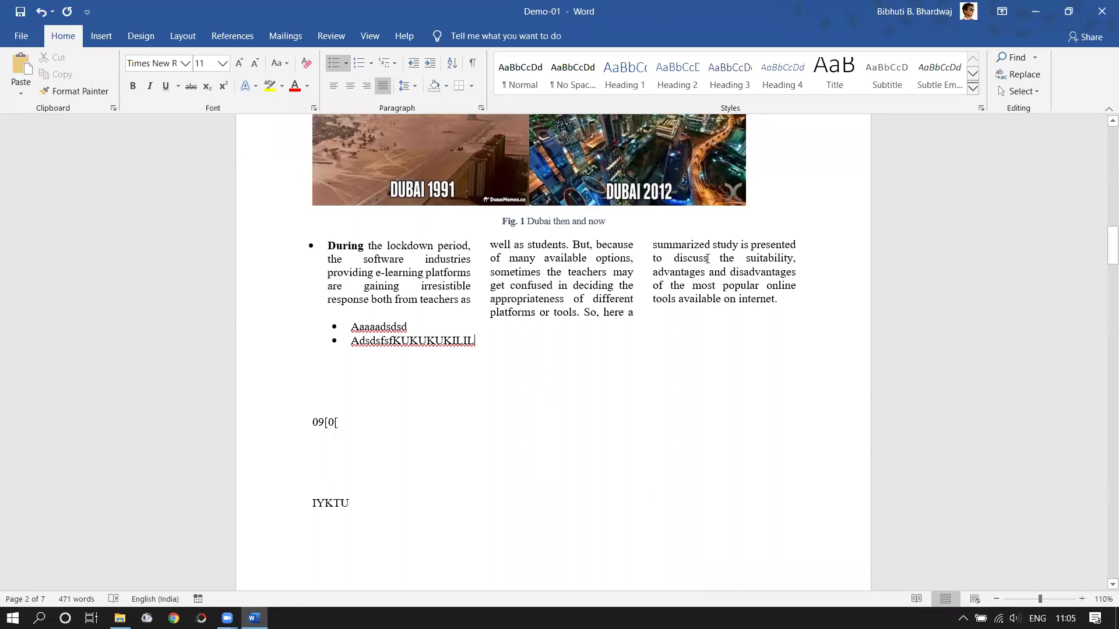
- Change 'discuss' to 'summarize' and 'on' to 'over' before 'internet'
drag(708, 258, 670, 256)
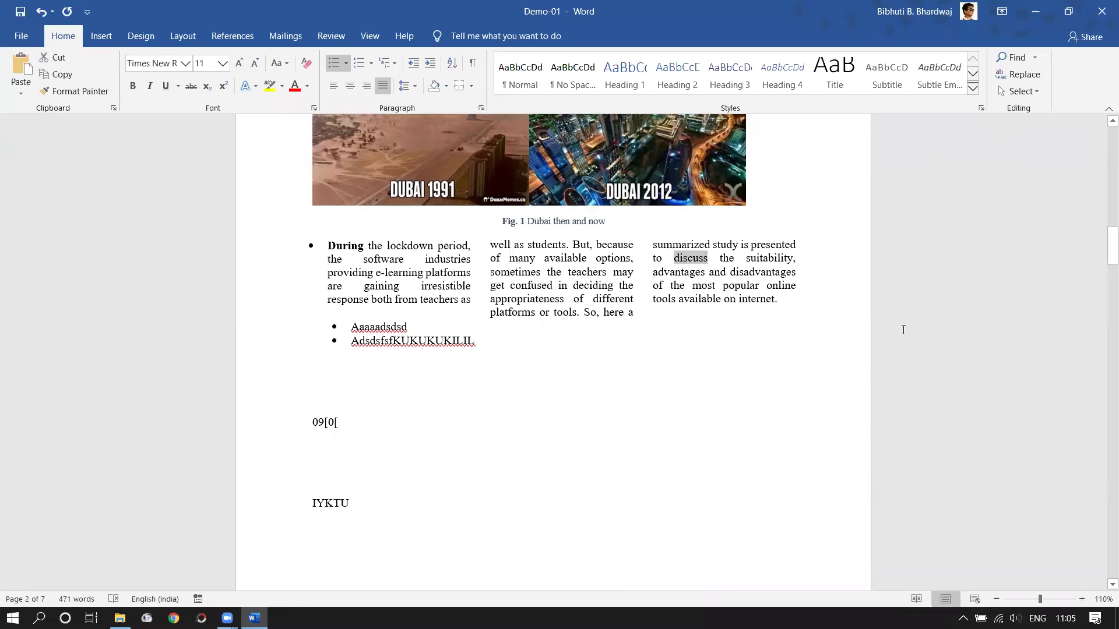
key(Delete)
text(s)
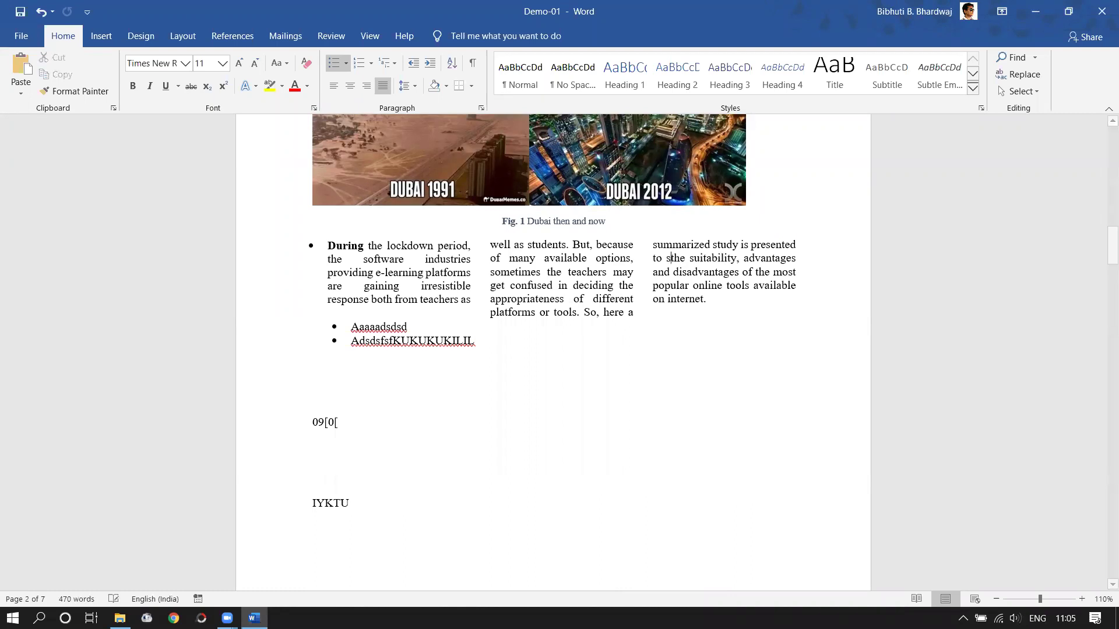
text(ummarize)
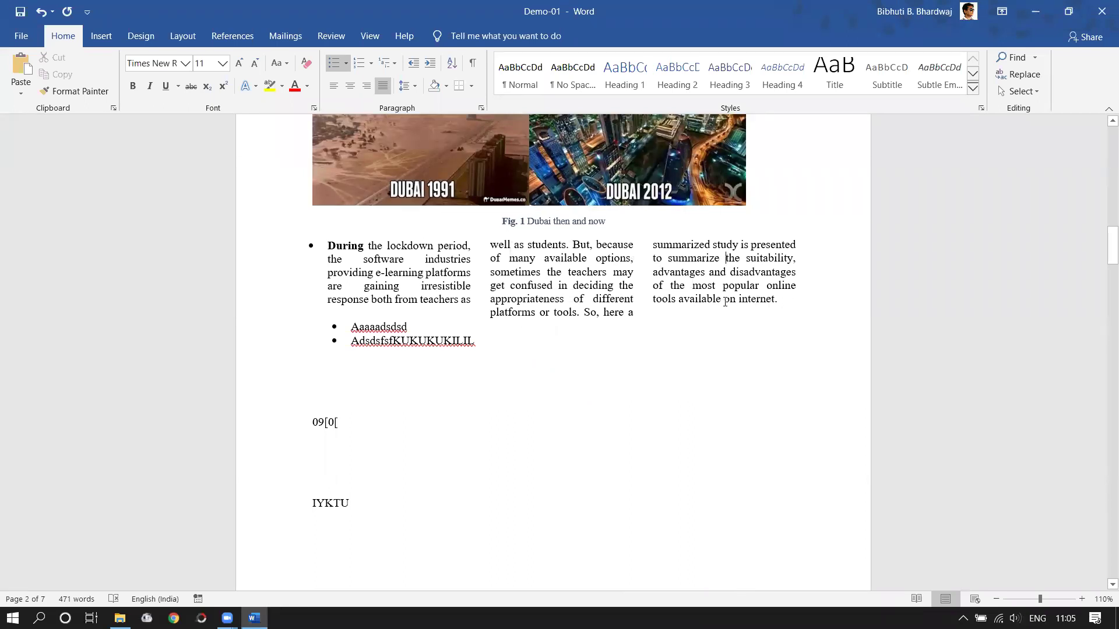
double_click(728, 300)
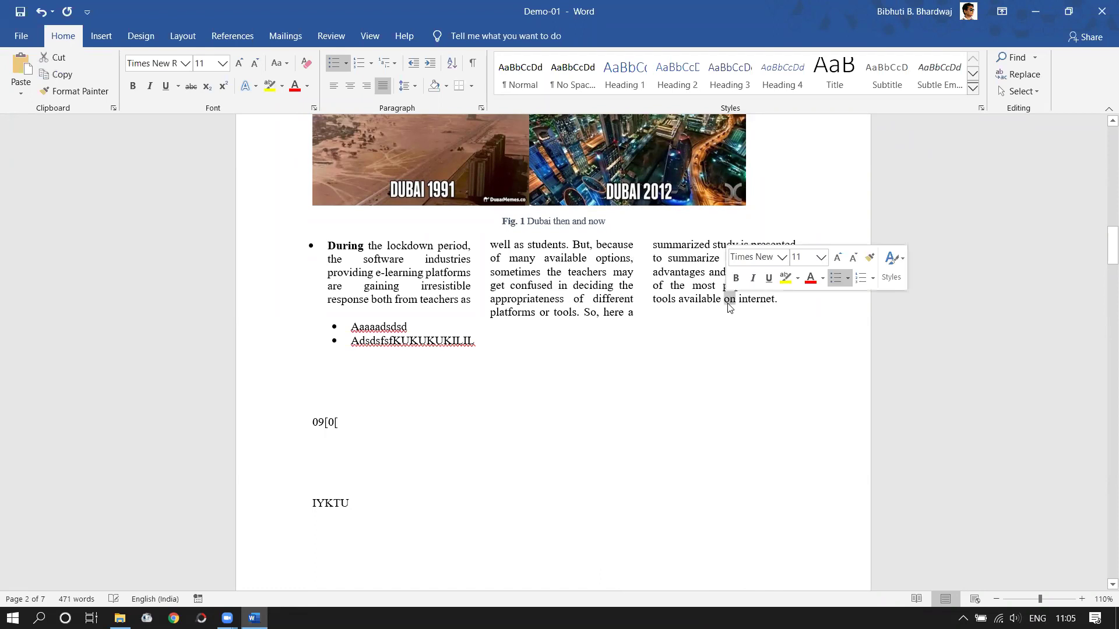
text(over)
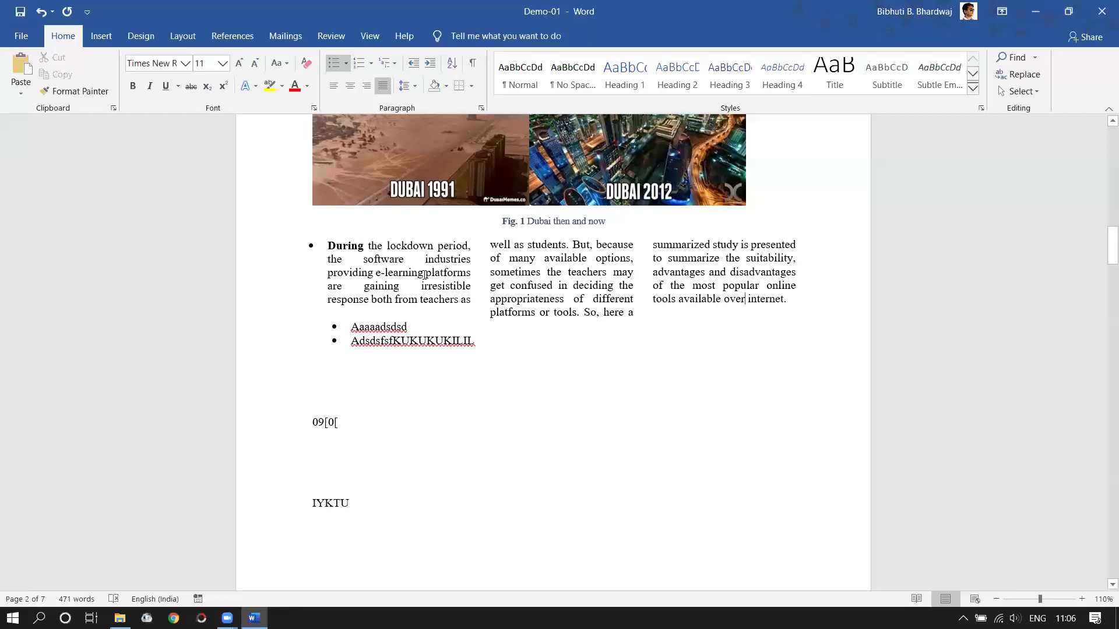
double_click(348, 247)
- Set Display for Review to All Markup on the Review tab
click(396, 299)
click(549, 273)
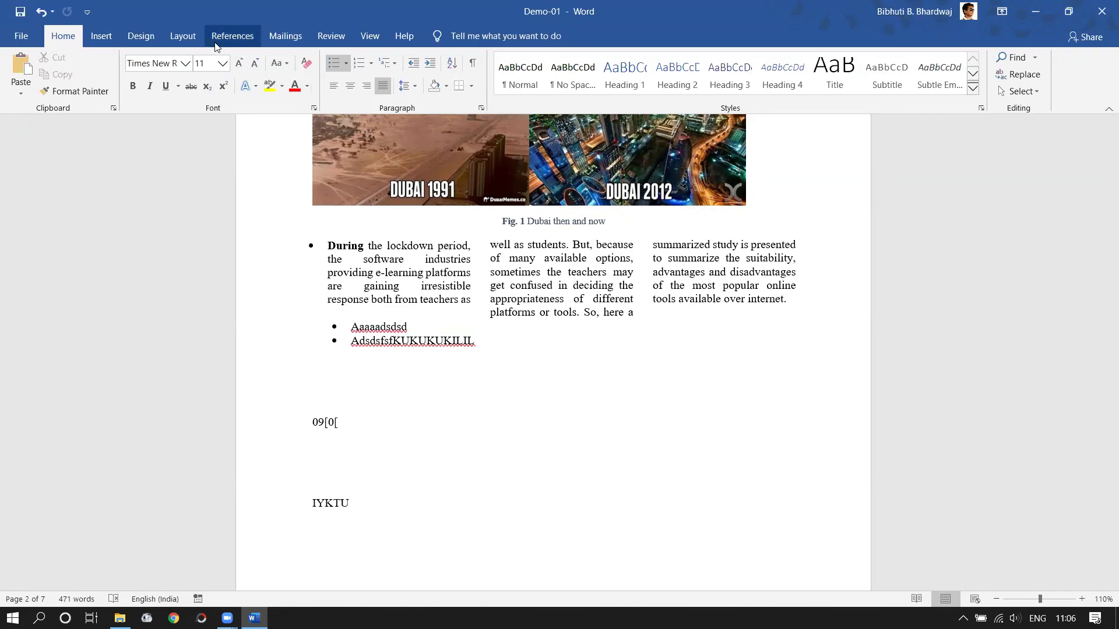
click(331, 40)
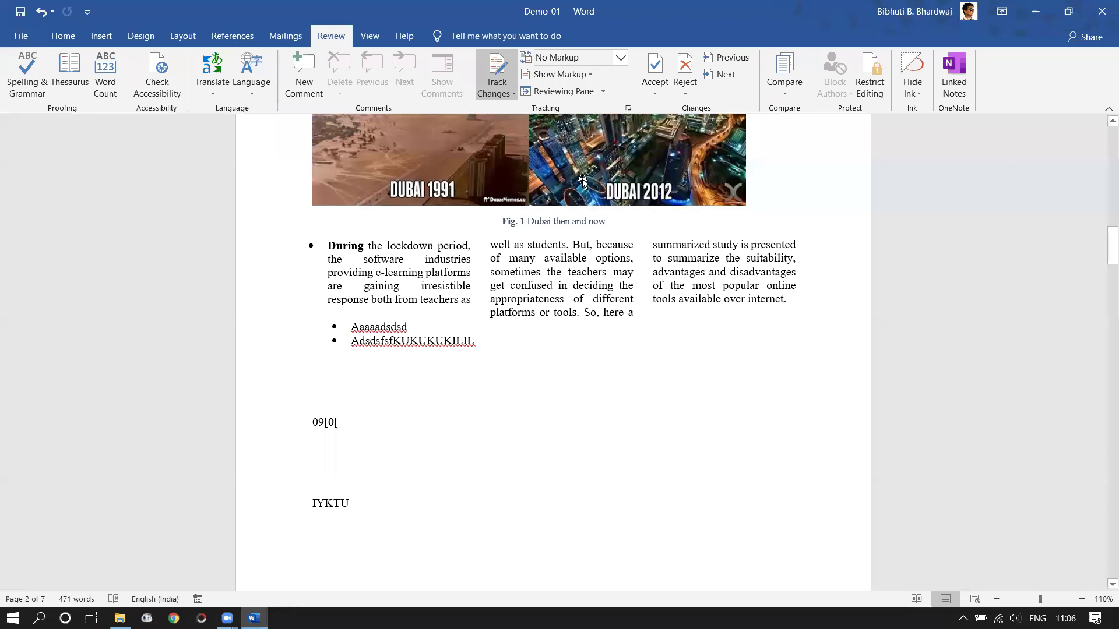
click(622, 61)
click(606, 88)
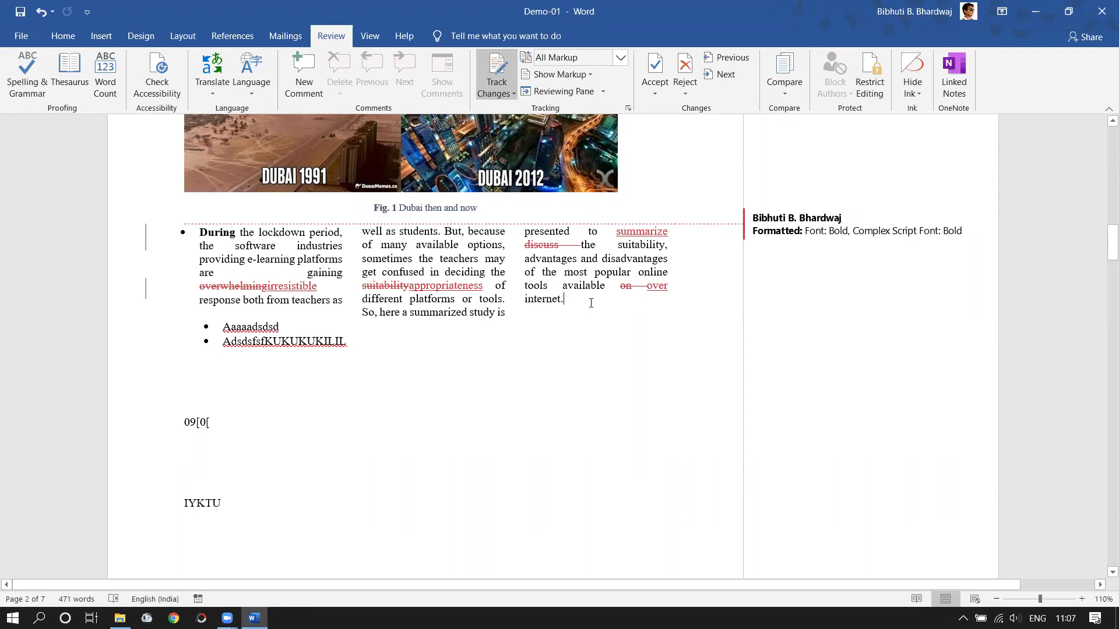
- Replace 'different' with 'various' as a tracked change
drag(403, 301, 368, 301)
key(Delete)
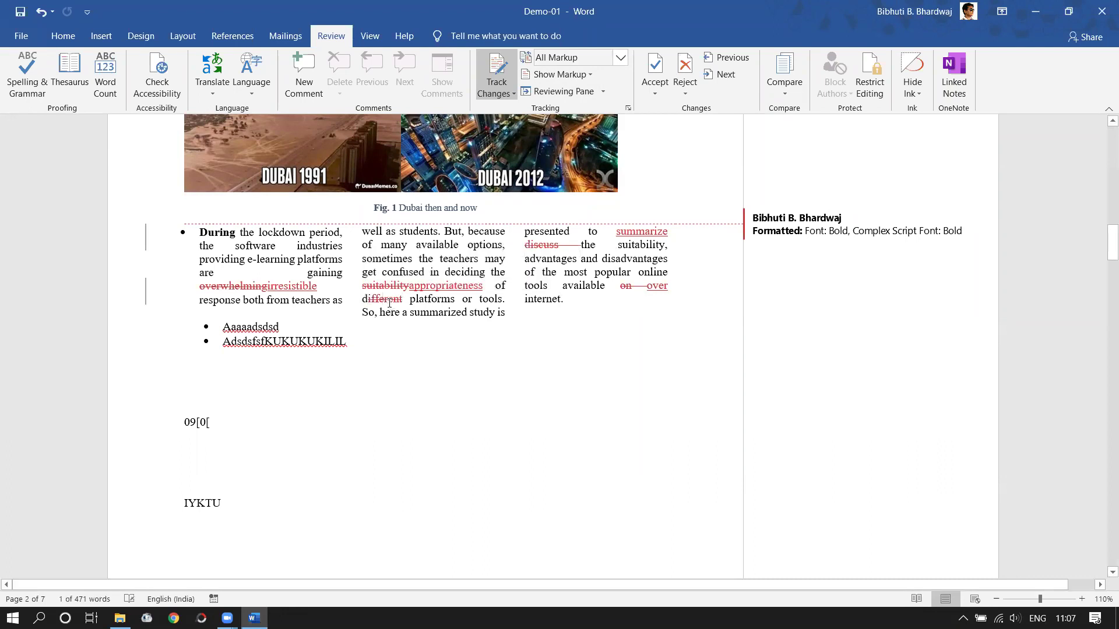
key(ctrl+z)
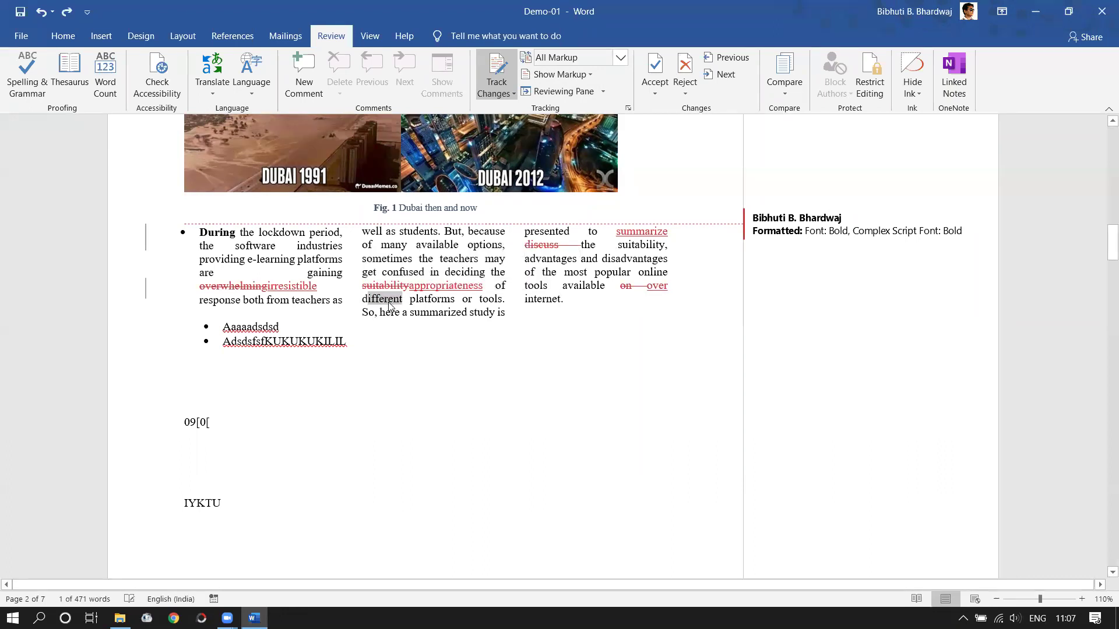
click(401, 301)
key(BackSpace)
key(BackSpace)
key(BackSpace)
key(BackSpace)
key(BackSpace)
key(BackSpace)
key(BackSpace)
key(BackSpace)
key(BackSpace)
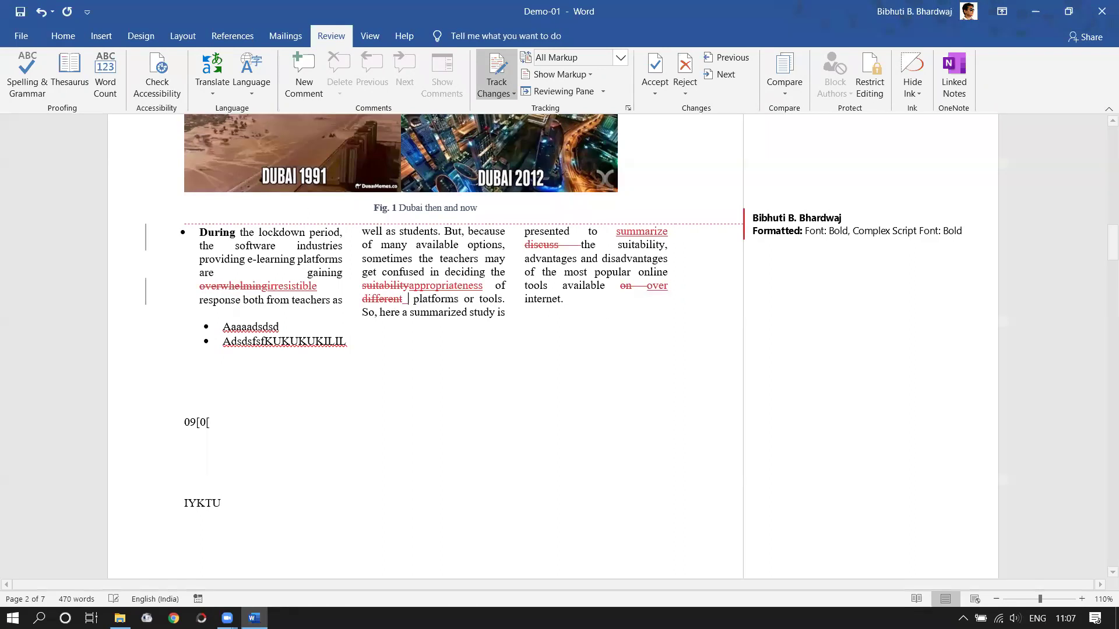
text(various)
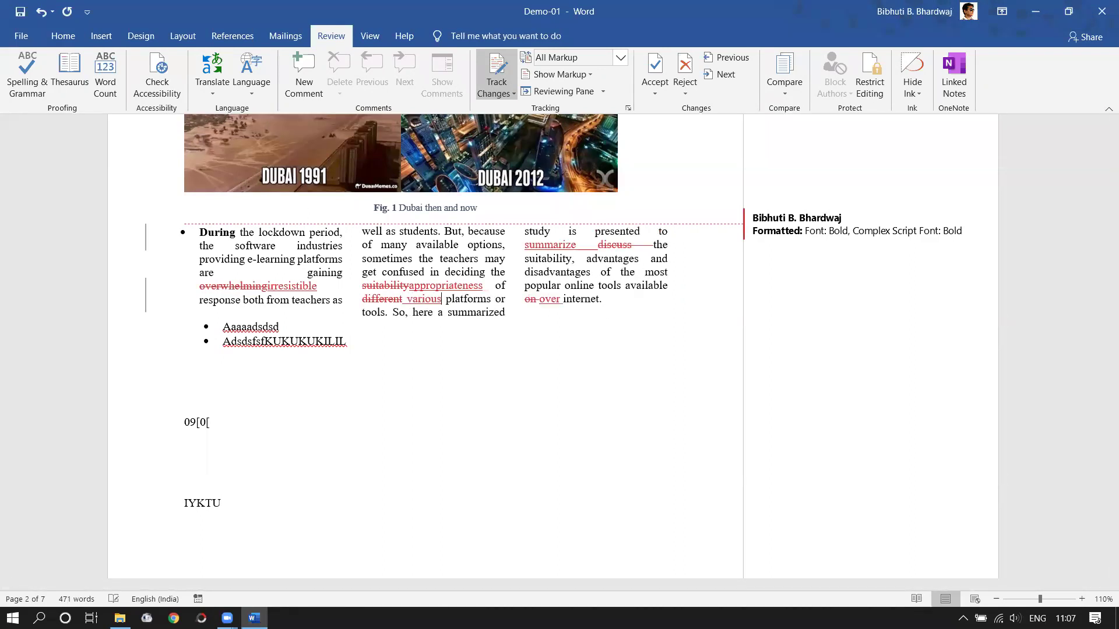
- Toggle the display to No Markup and back to All Markup, then accept all changes
click(621, 57)
click(581, 104)
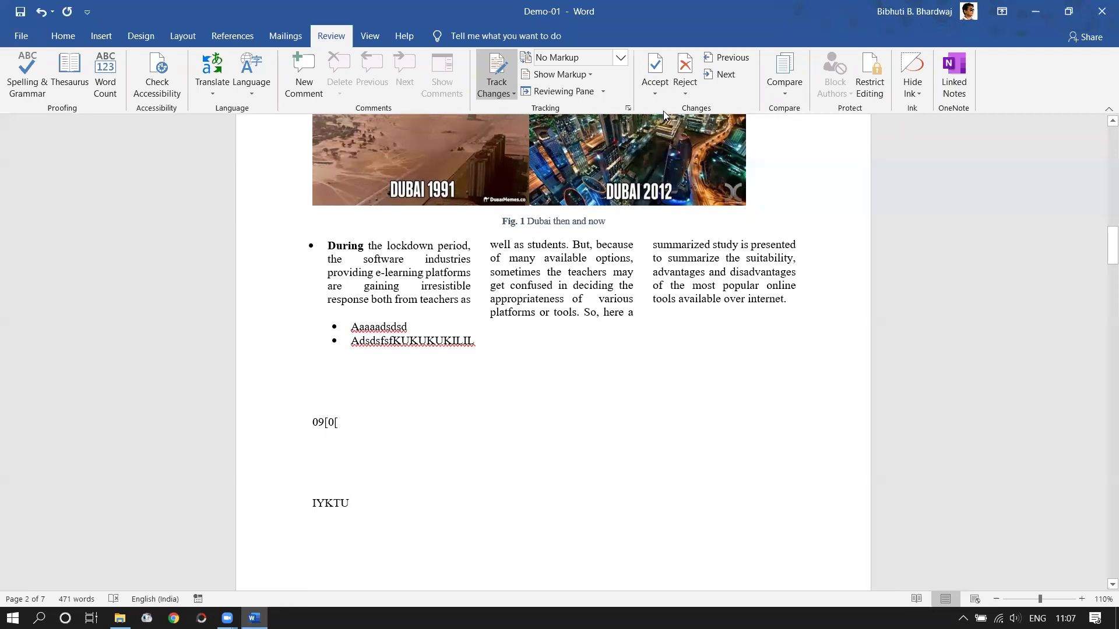
click(656, 93)
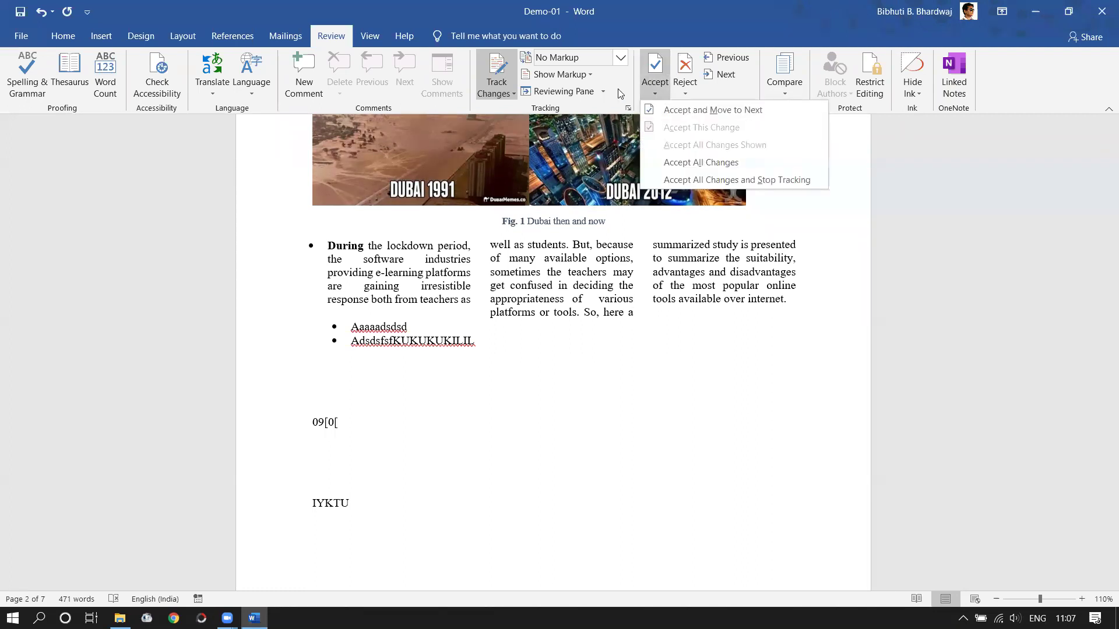
click(621, 57)
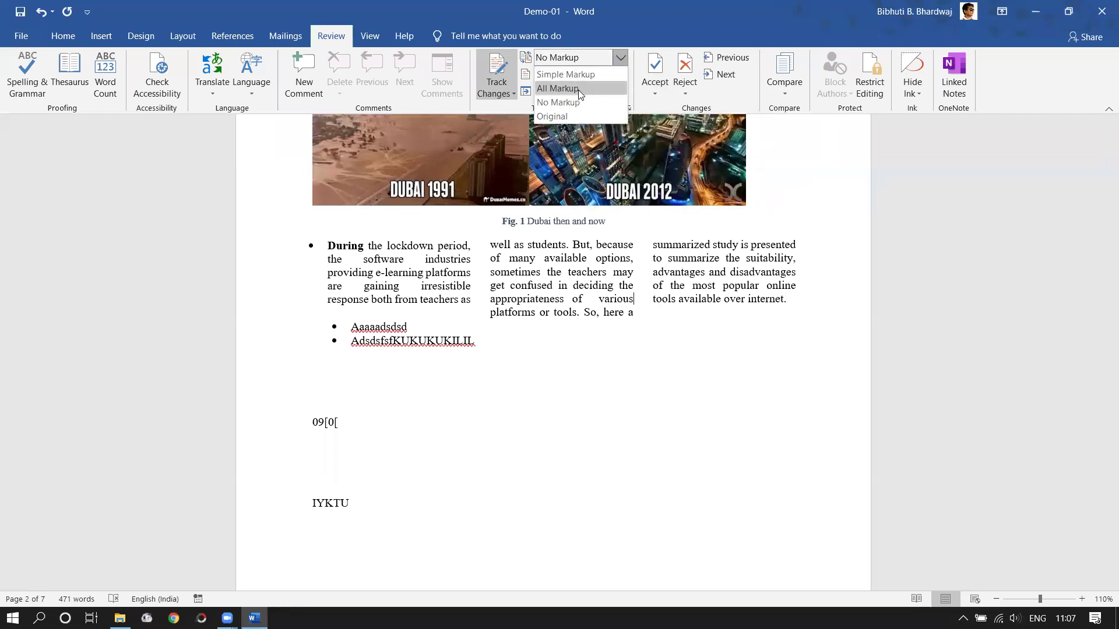
click(585, 88)
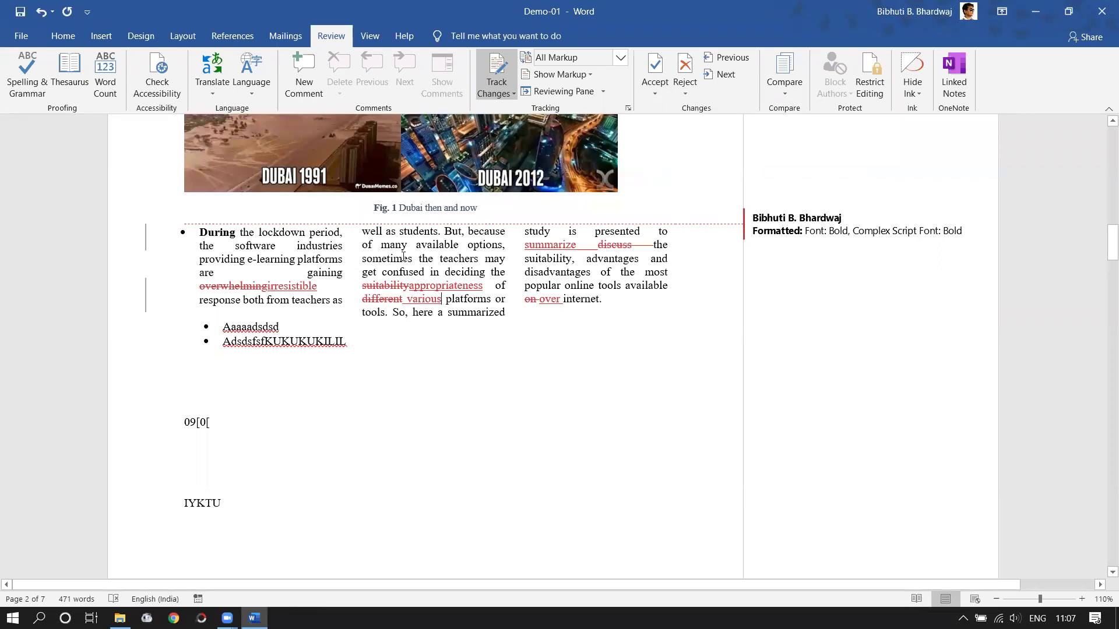
click(656, 94)
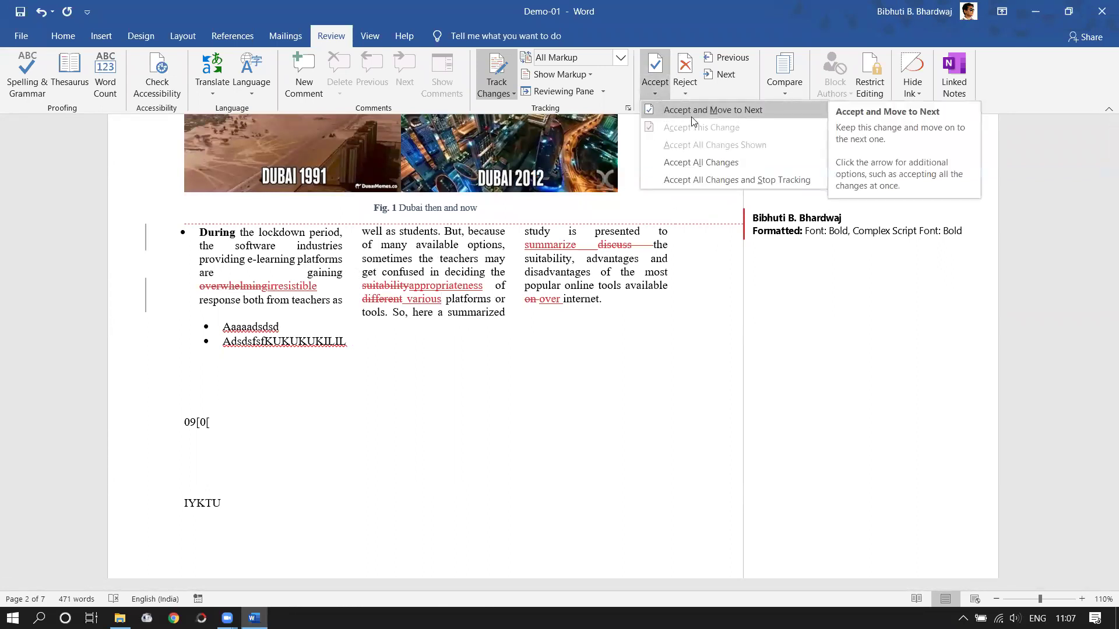
click(659, 92)
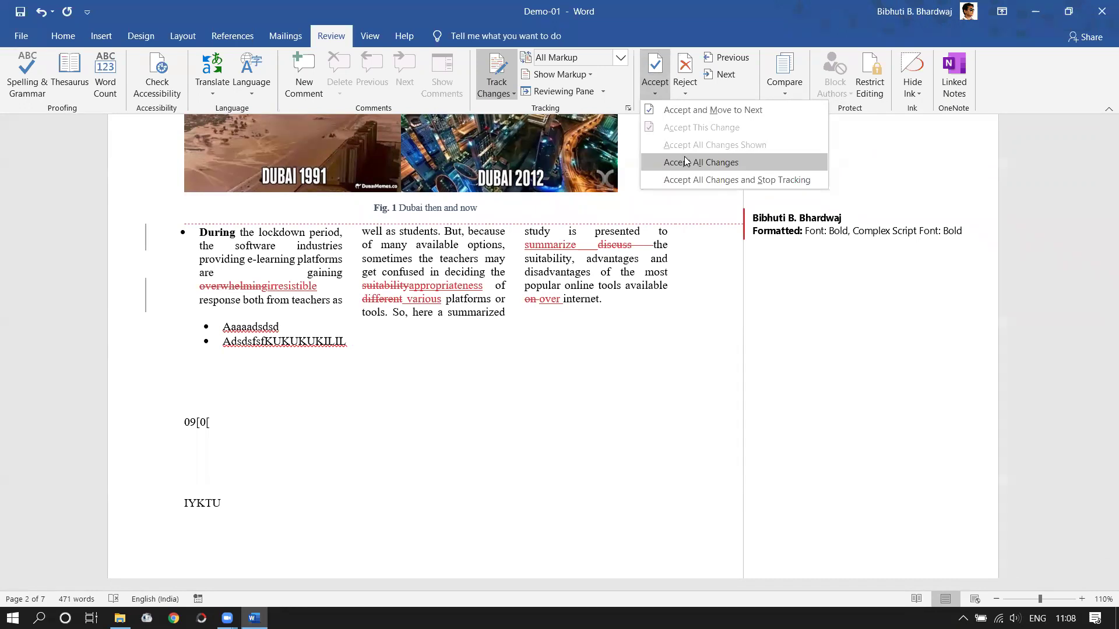
click(685, 161)
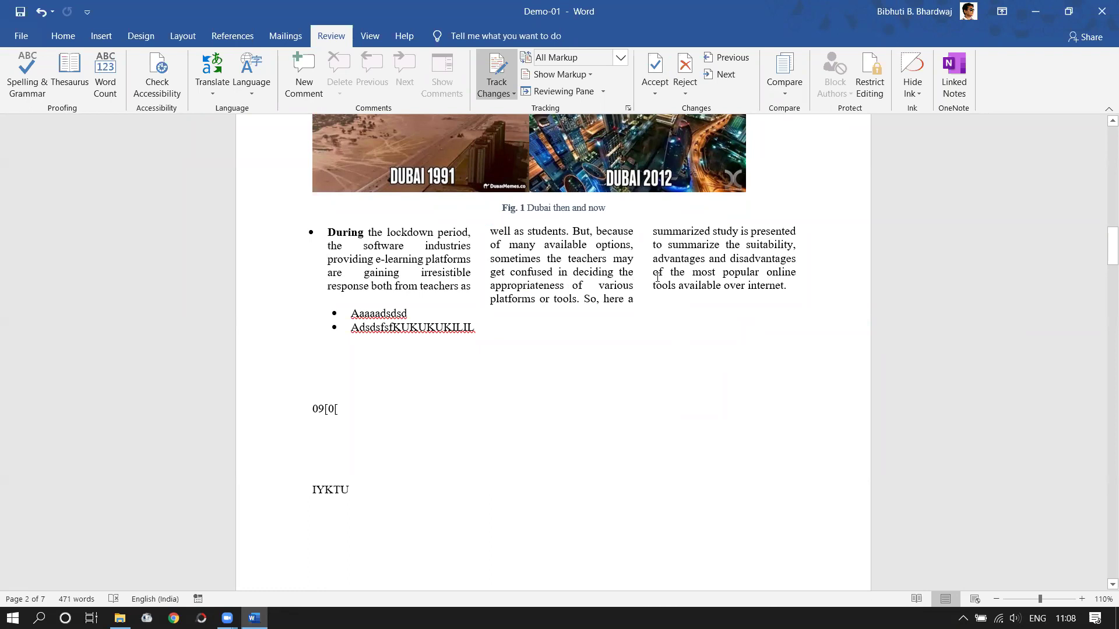
- Select the three-column paragraph, keep All Markup showing, and open the Compare options
mouse_move(788, 285)
mouse_down()
mouse_move(715, 288)
mouse_move(655, 242)
mouse_move(326, 230)
mouse_up()
click(556, 259)
drag(788, 285, 327, 232)
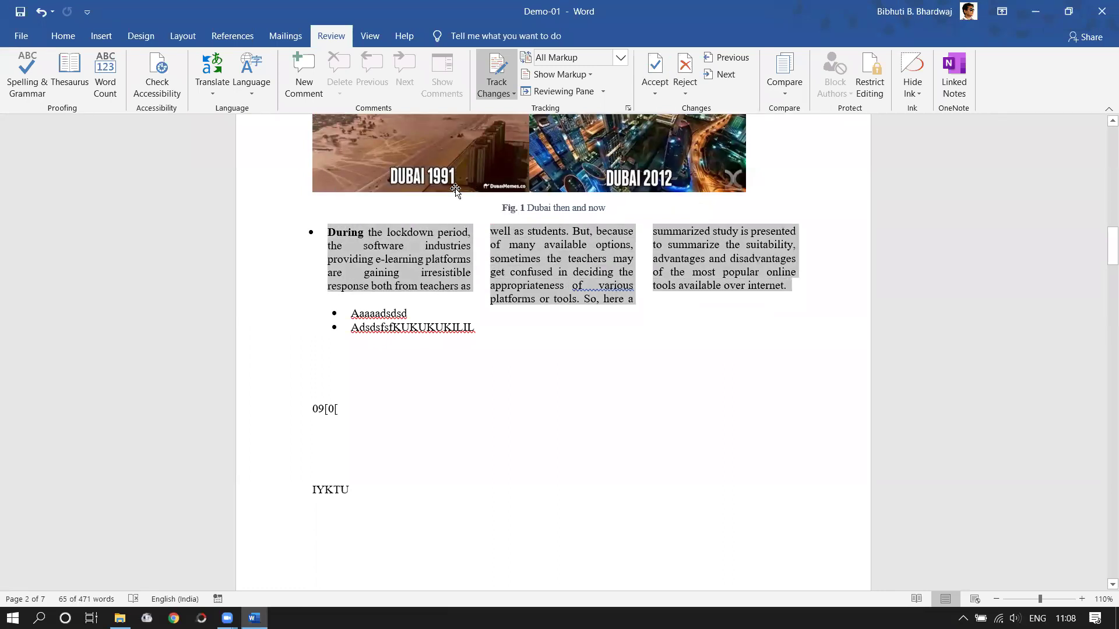
click(621, 58)
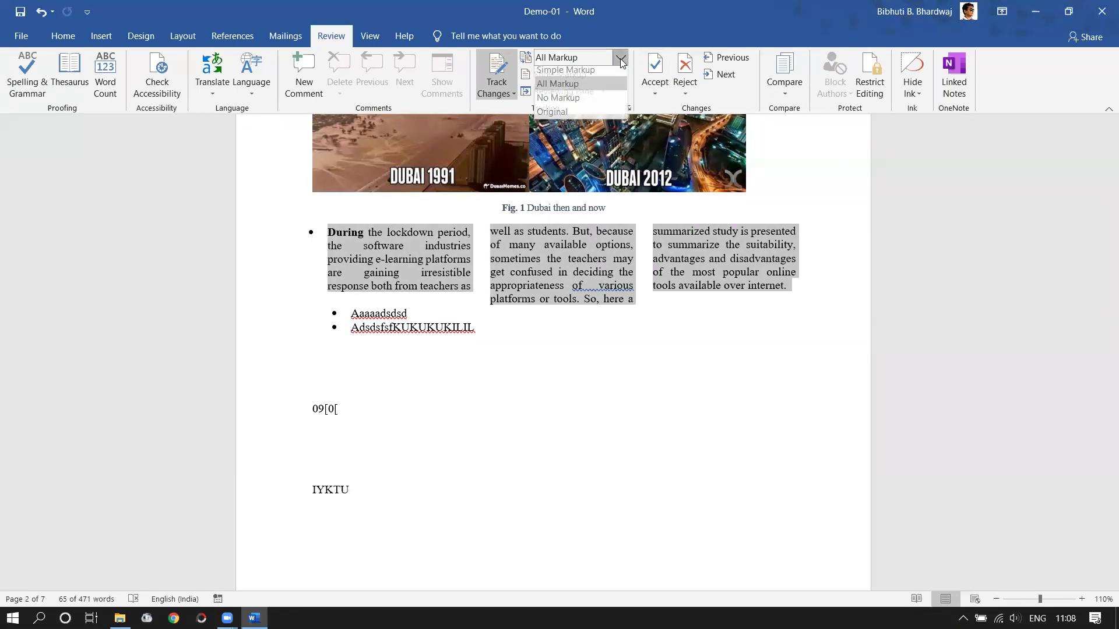
click(608, 87)
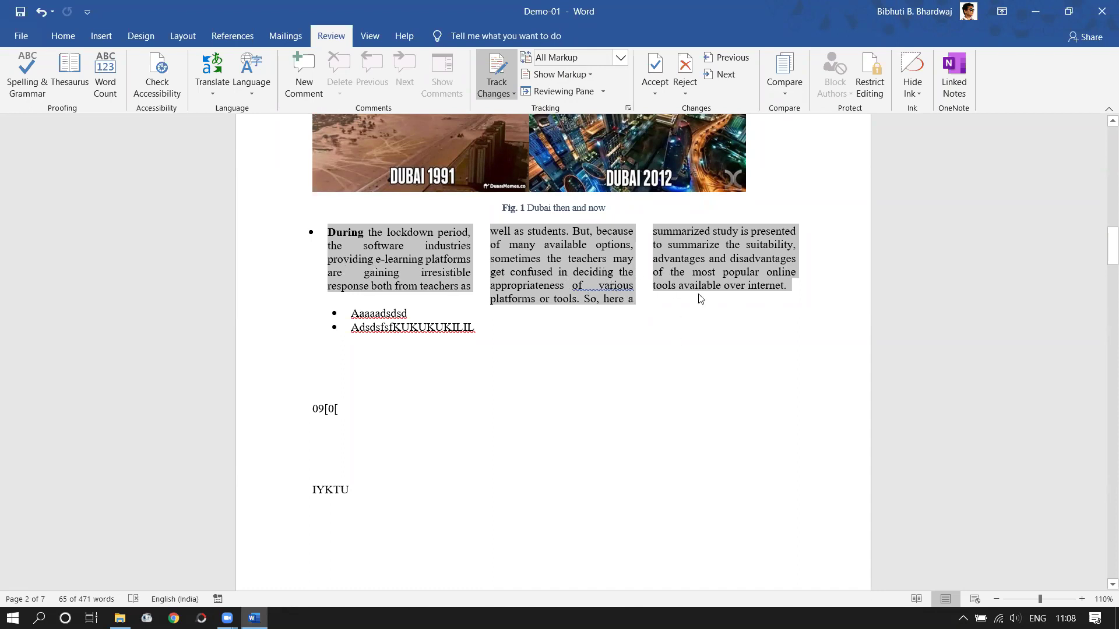
click(790, 93)
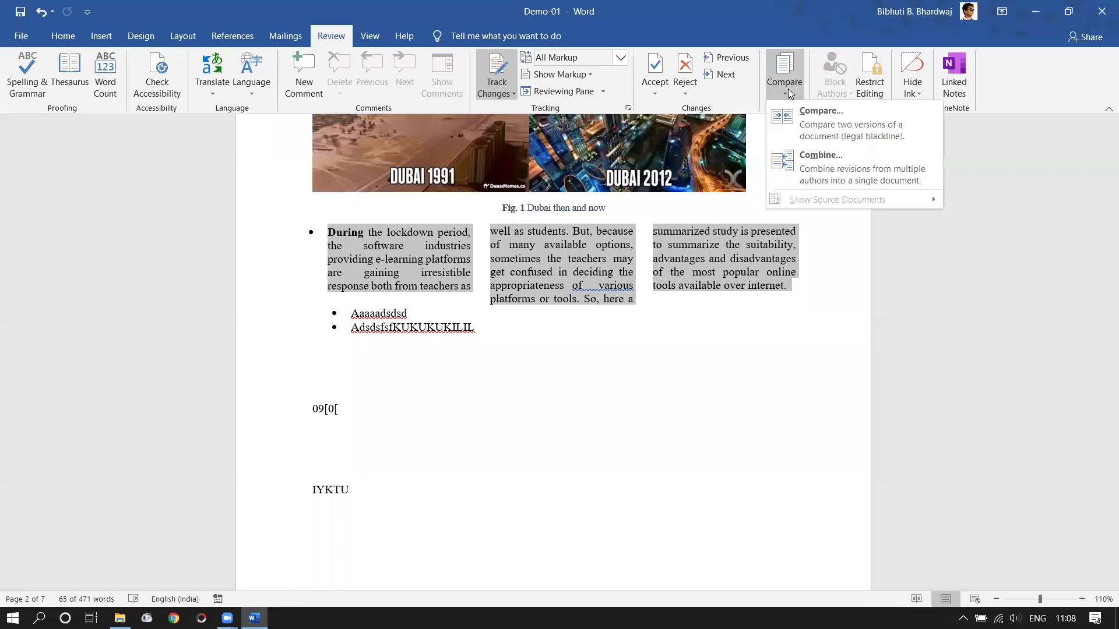
- Compare 'Demo-01 - Copy' as original against 'Demo-01' as revised, from Desktop > Word
click(807, 138)
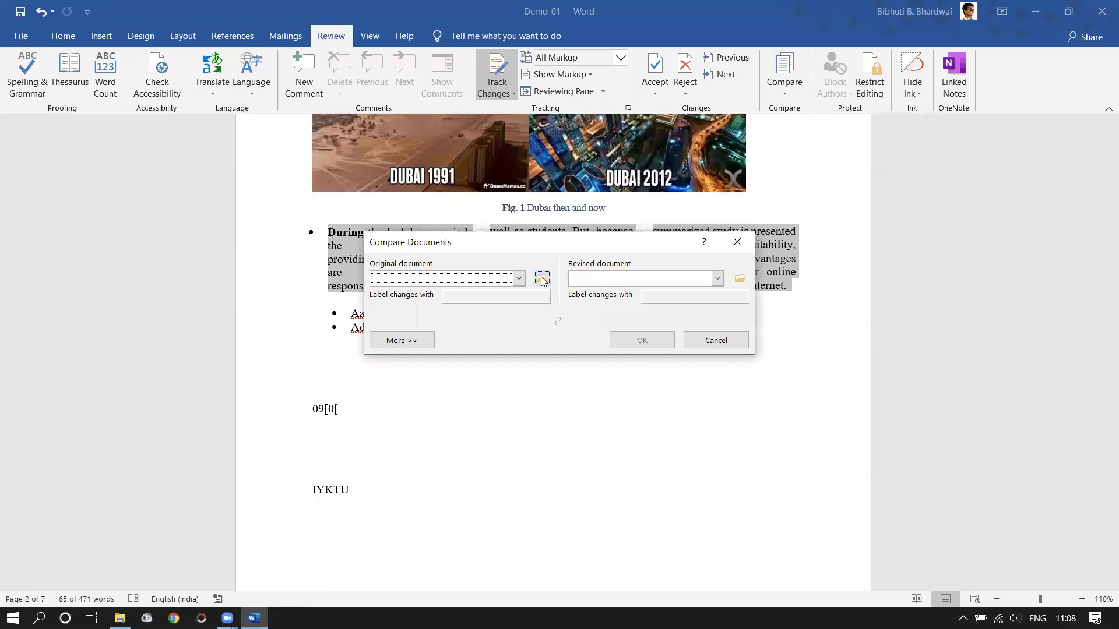
click(542, 279)
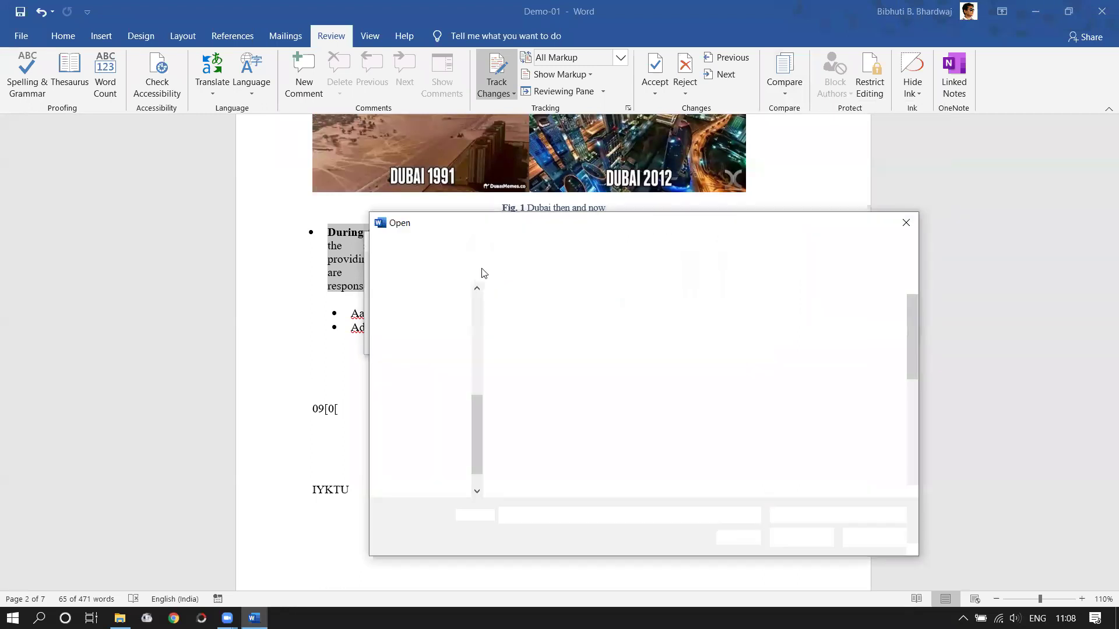
click(429, 332)
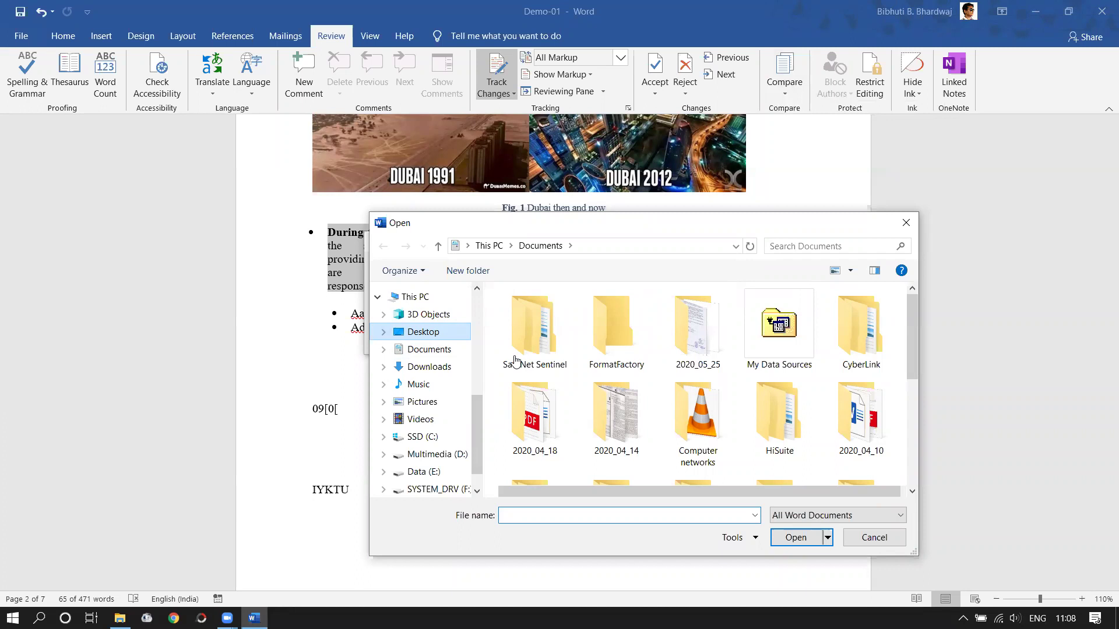
scroll(545, 376, down, 2)
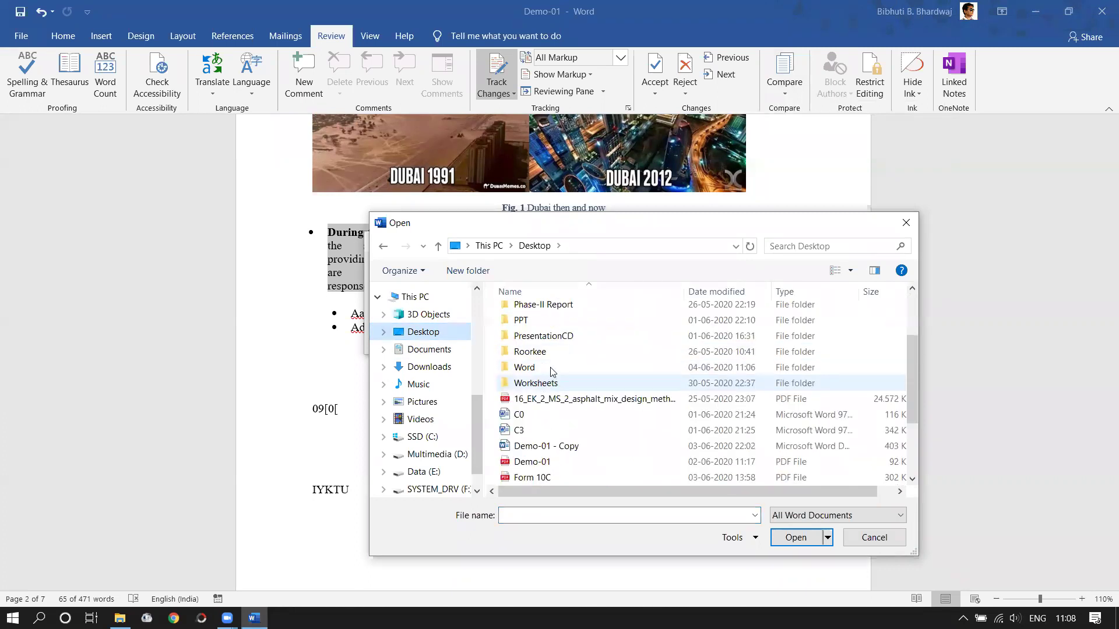
double_click(553, 369)
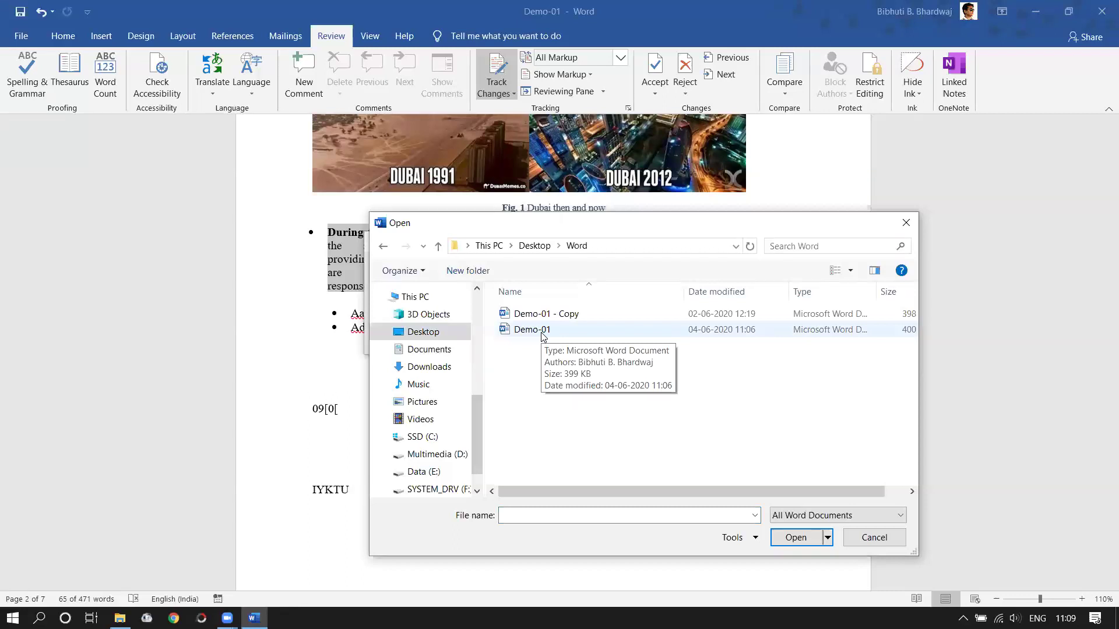
click(564, 318)
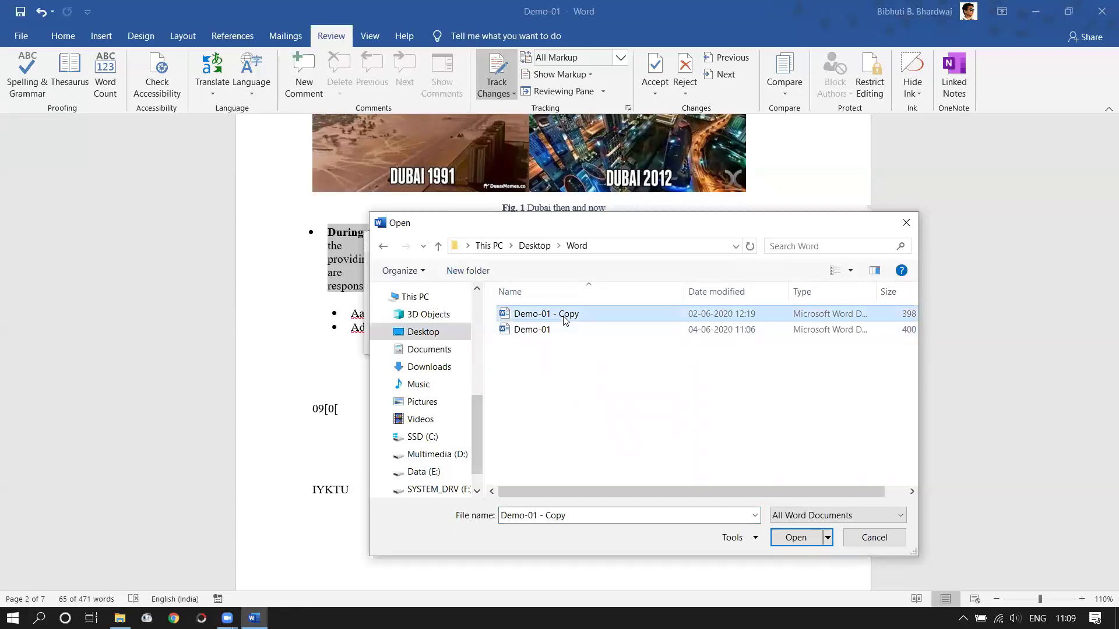
click(794, 538)
click(741, 278)
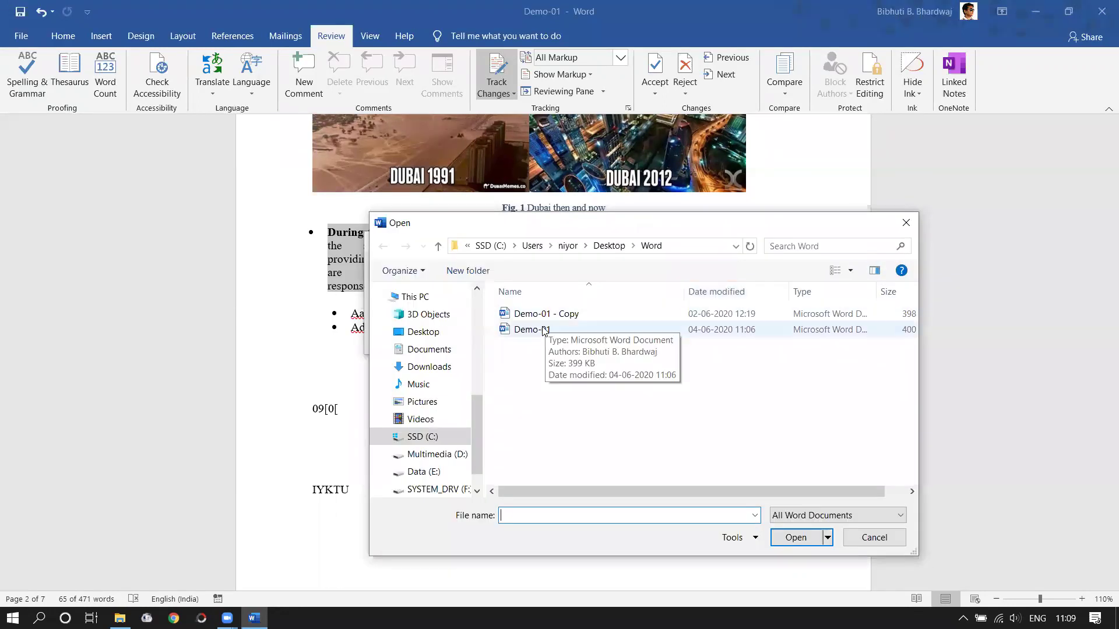
click(534, 329)
click(812, 542)
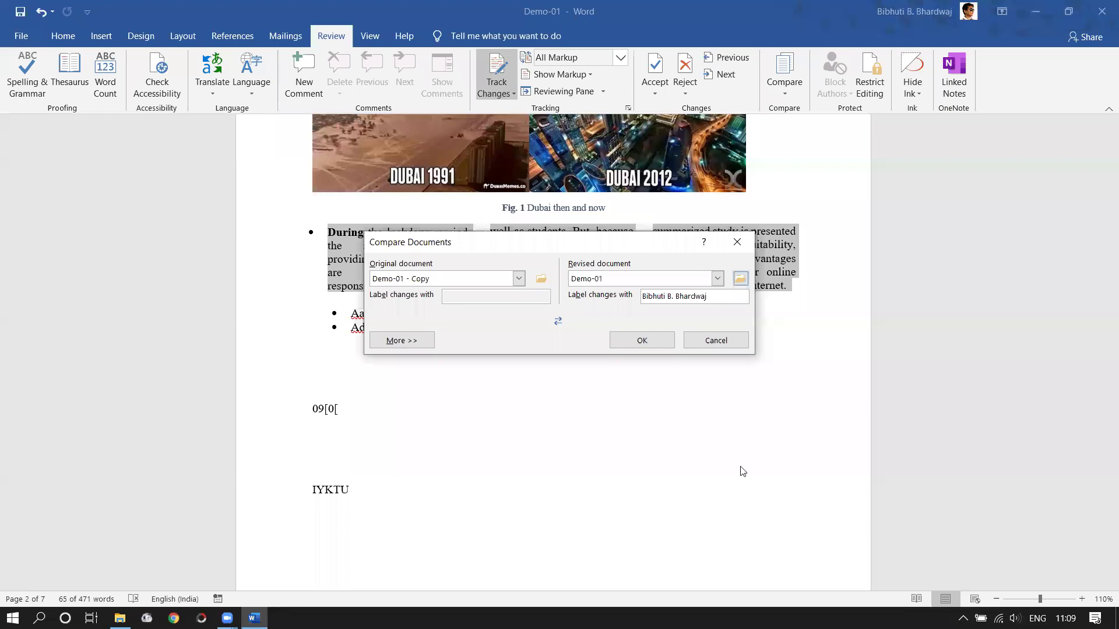
click(637, 342)
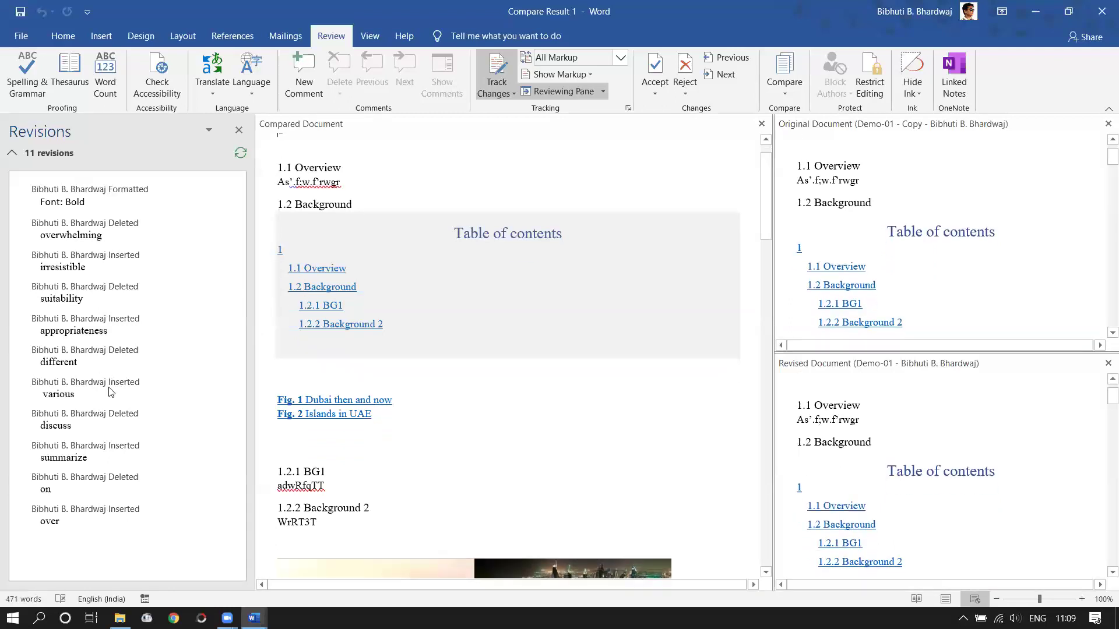
- Jump to the 'discuss' deletion, then close the Revisions pane and Original Document pane
click(75, 426)
scroll(325, 454, down, 6)
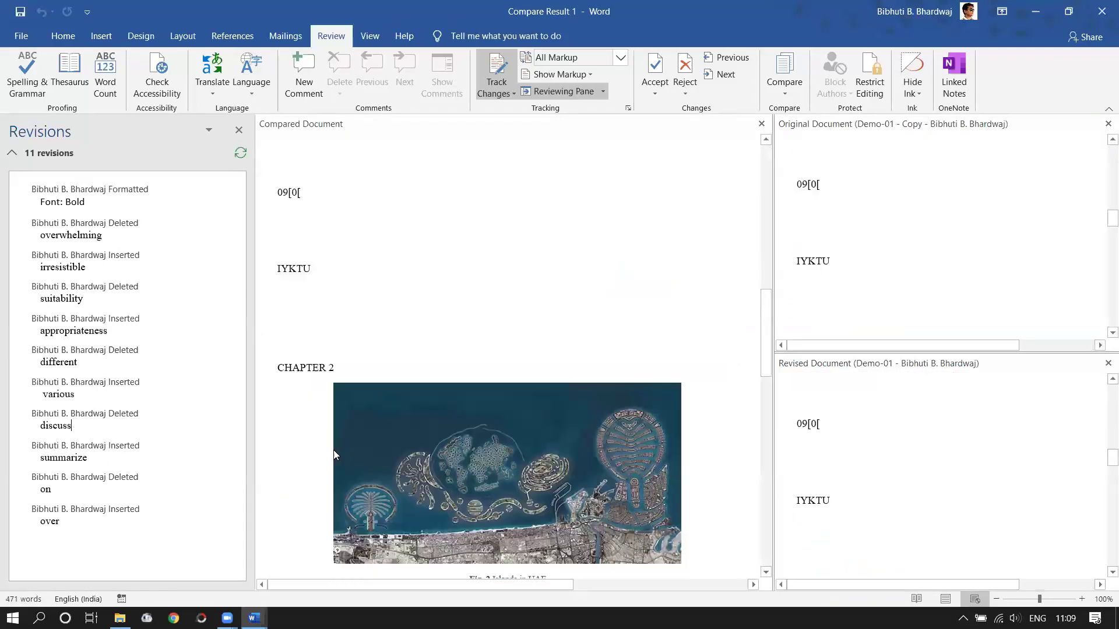
scroll(375, 362, up, 7)
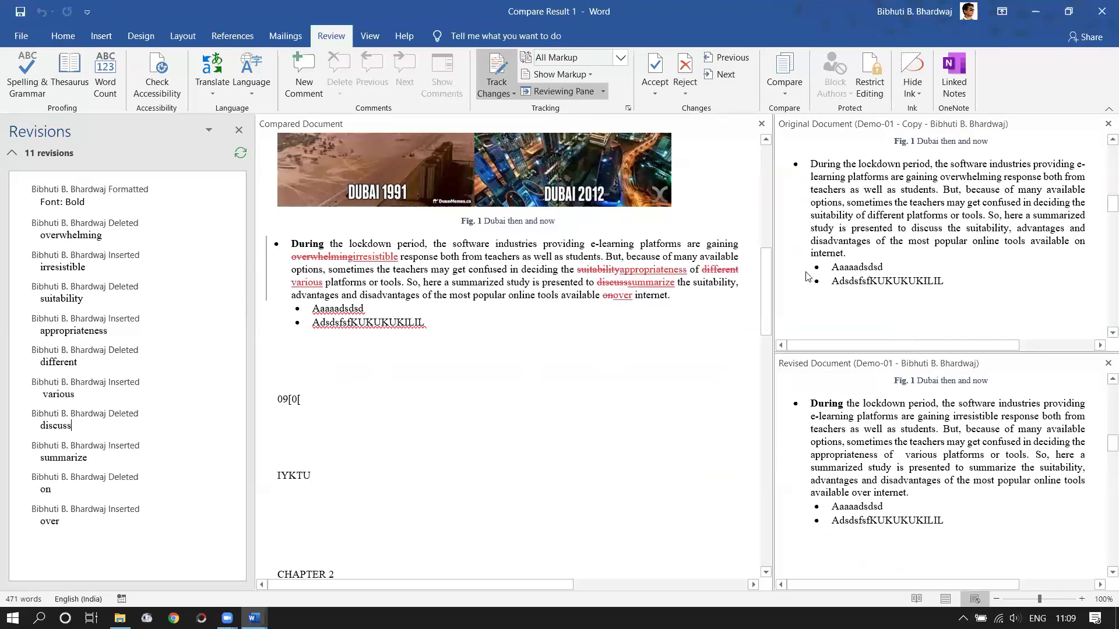
scroll(2, 224, down, 1)
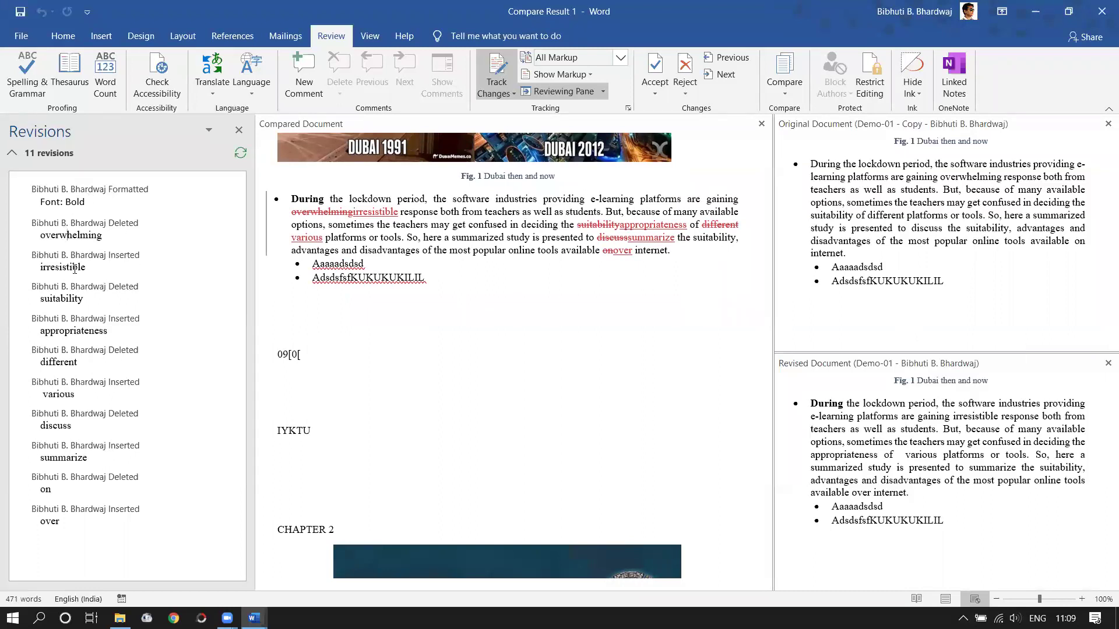
click(57, 306)
click(239, 131)
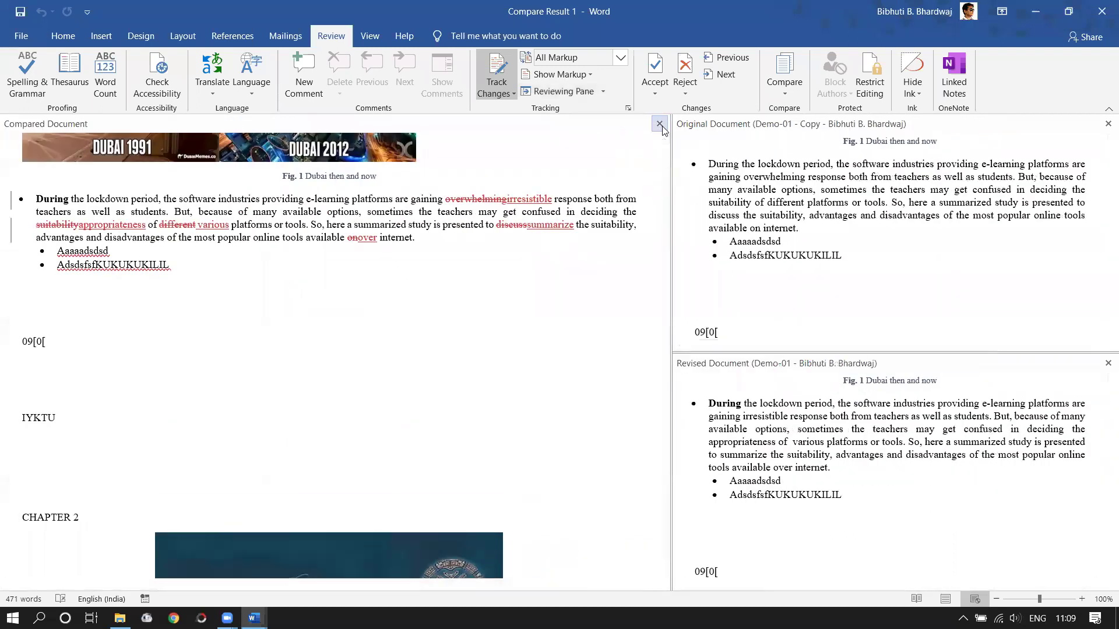
click(1107, 125)
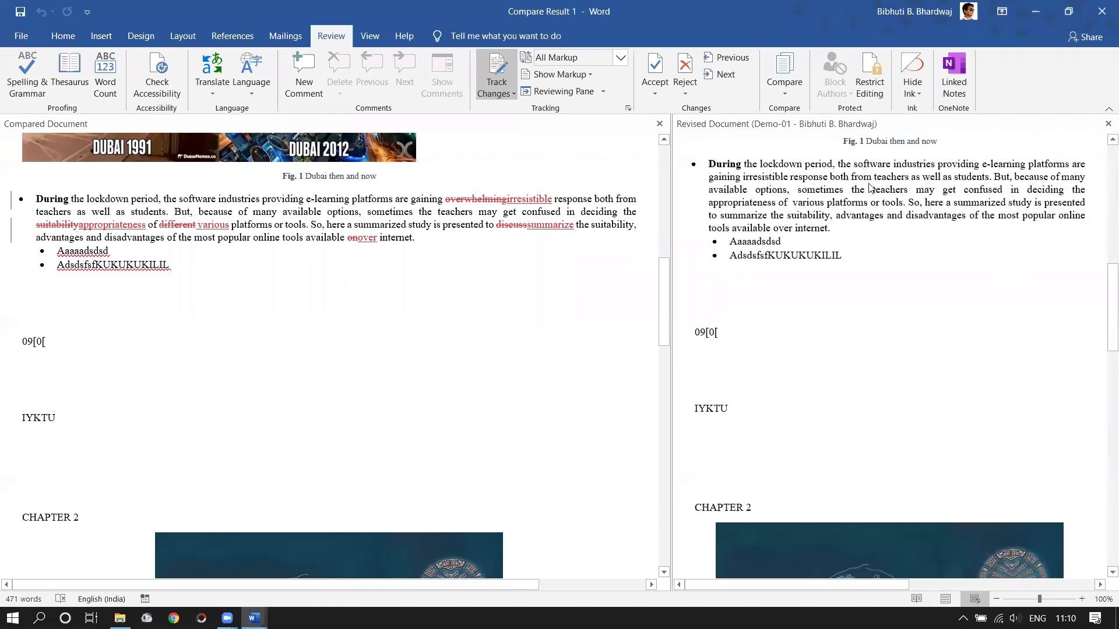
click(1101, 11)
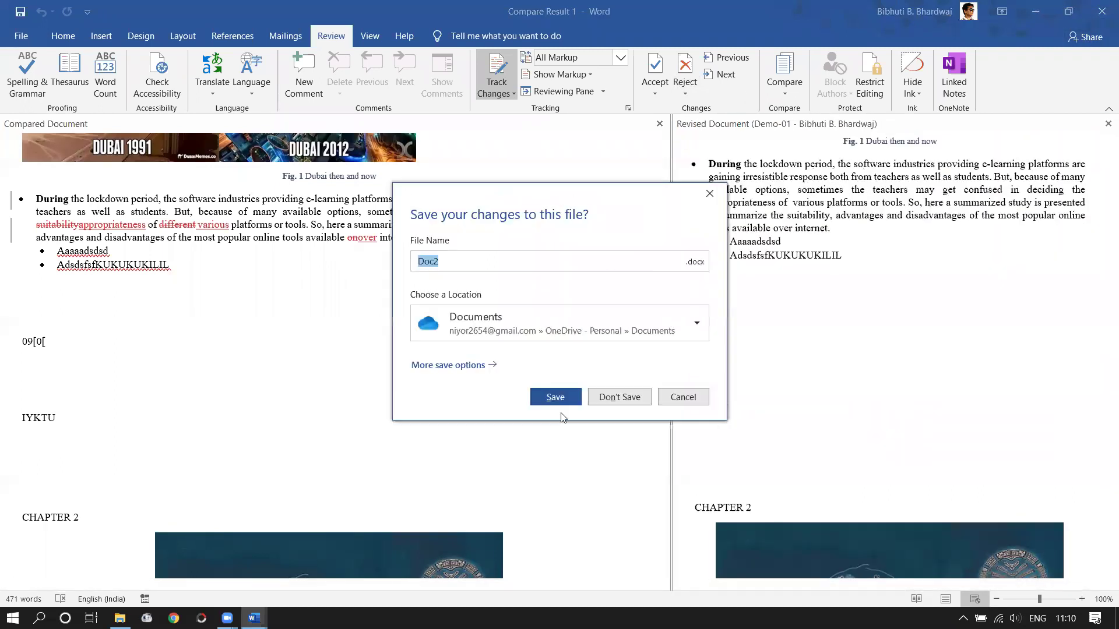
click(638, 406)
click(544, 336)
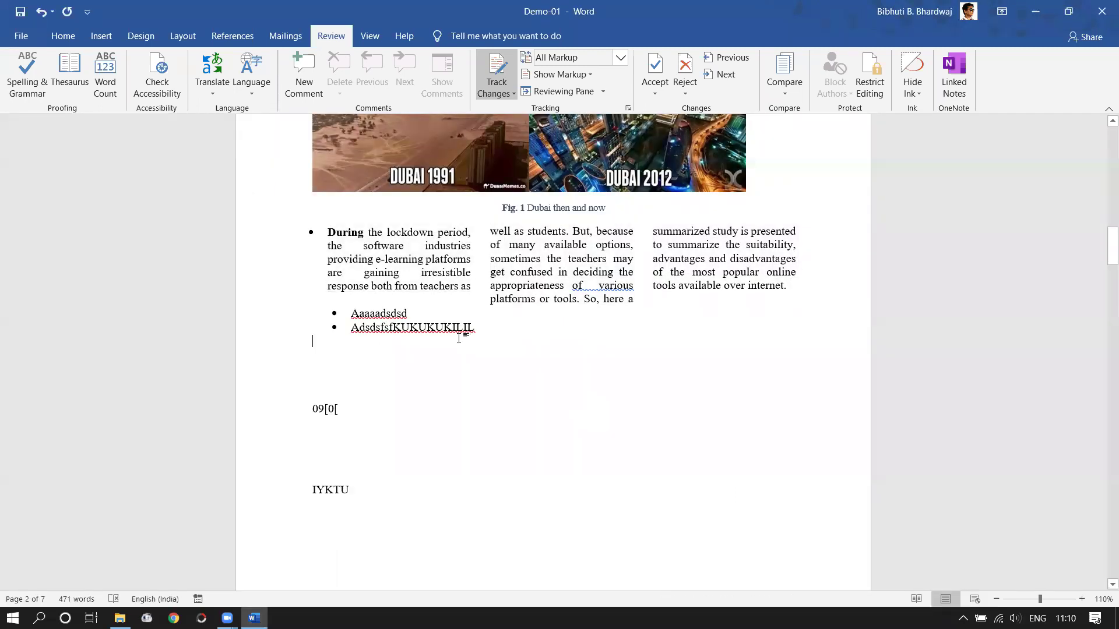
scroll(460, 338, up, 1)
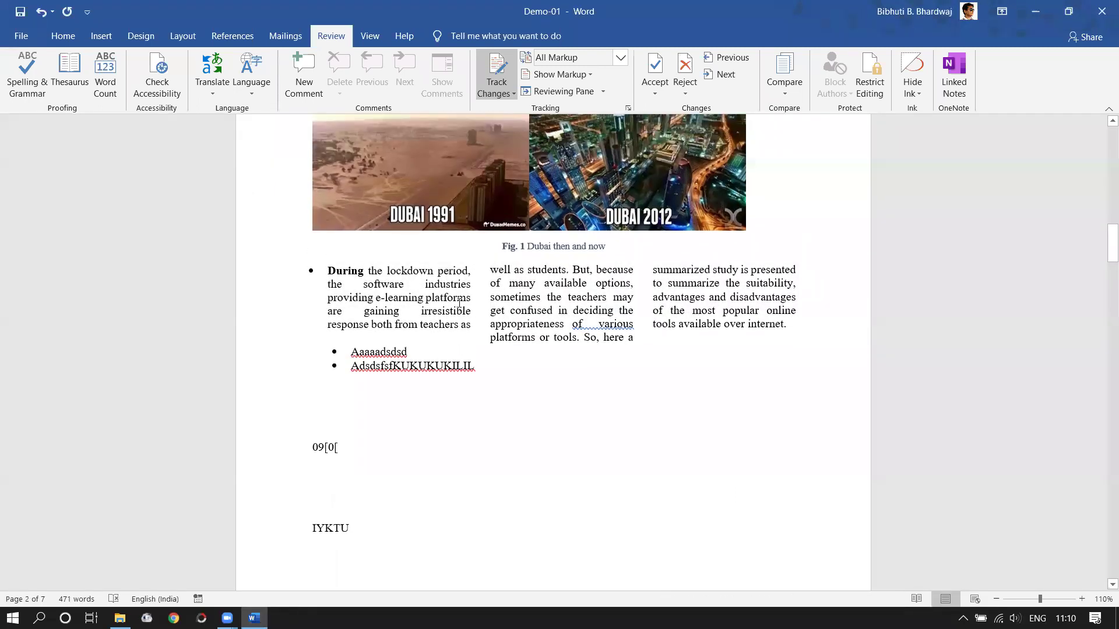
click(590, 75)
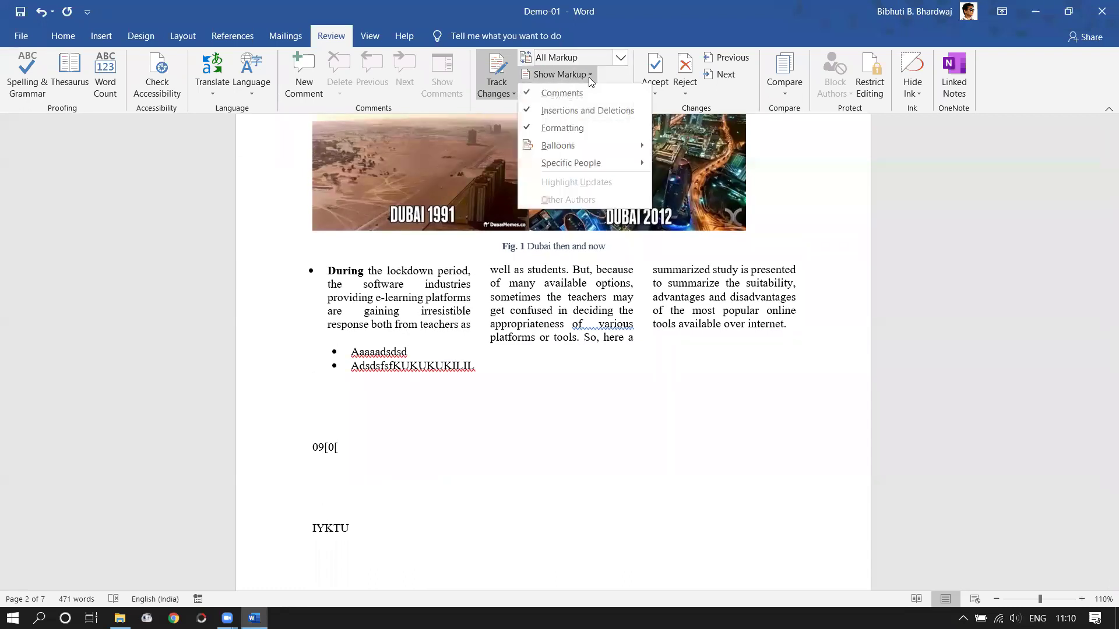
click(620, 57)
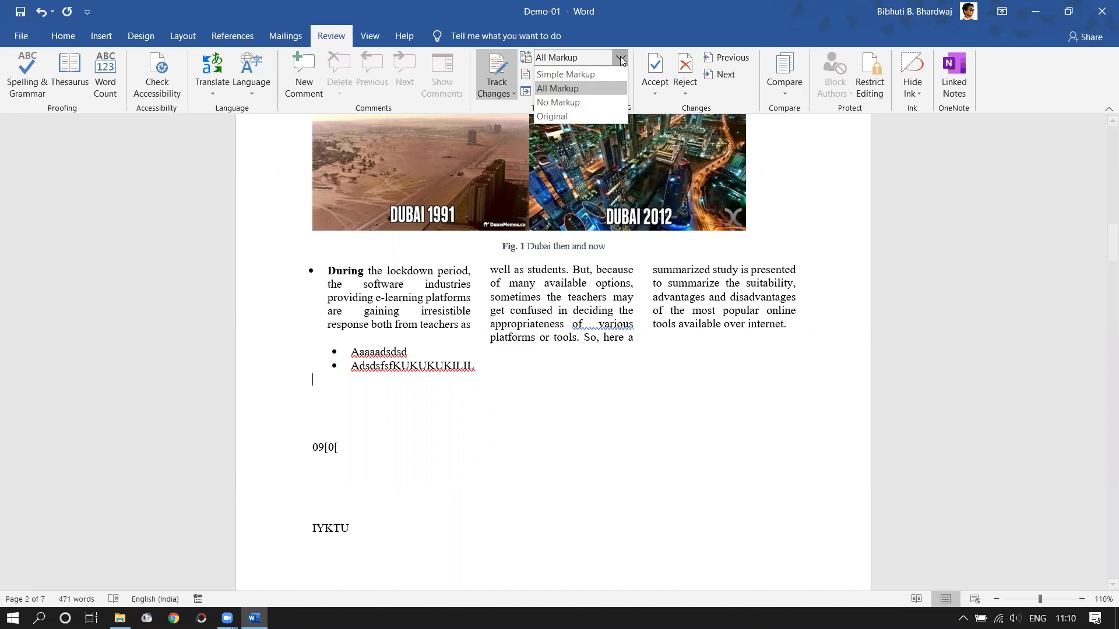
click(621, 58)
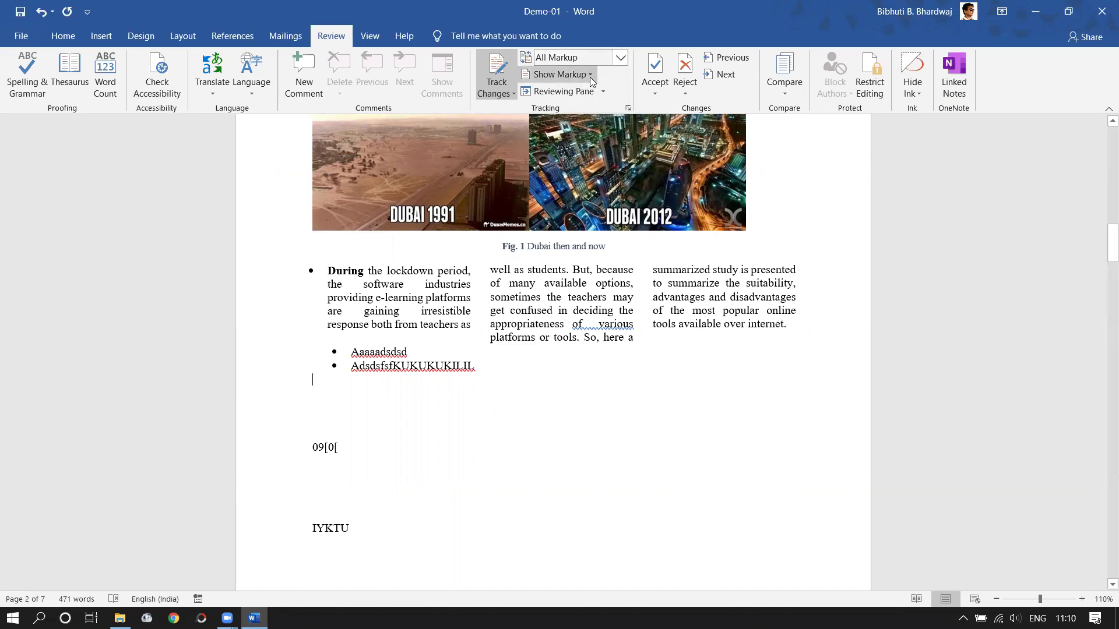
click(590, 77)
mouse_move(592, 162)
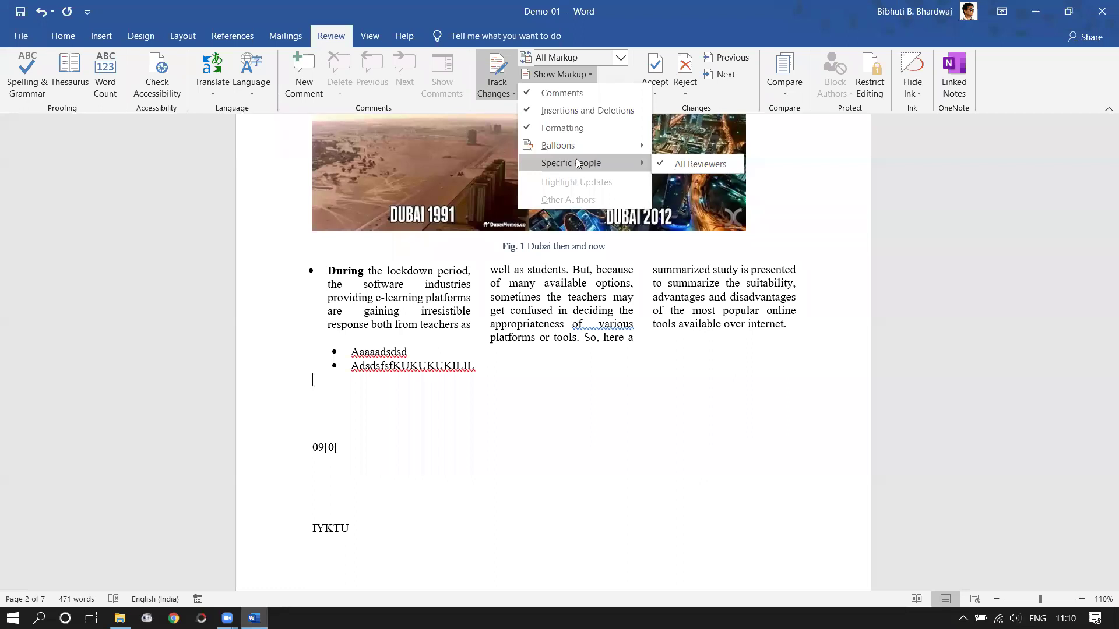
click(21, 39)
key(Escape)
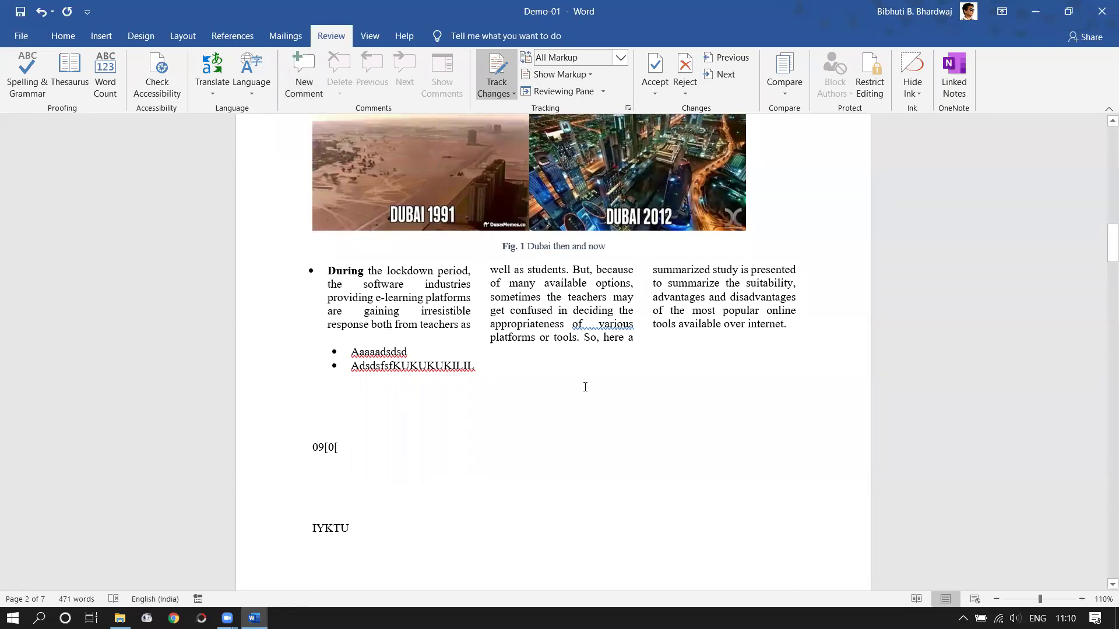
click(600, 324)
key(BackSpace)
click(577, 57)
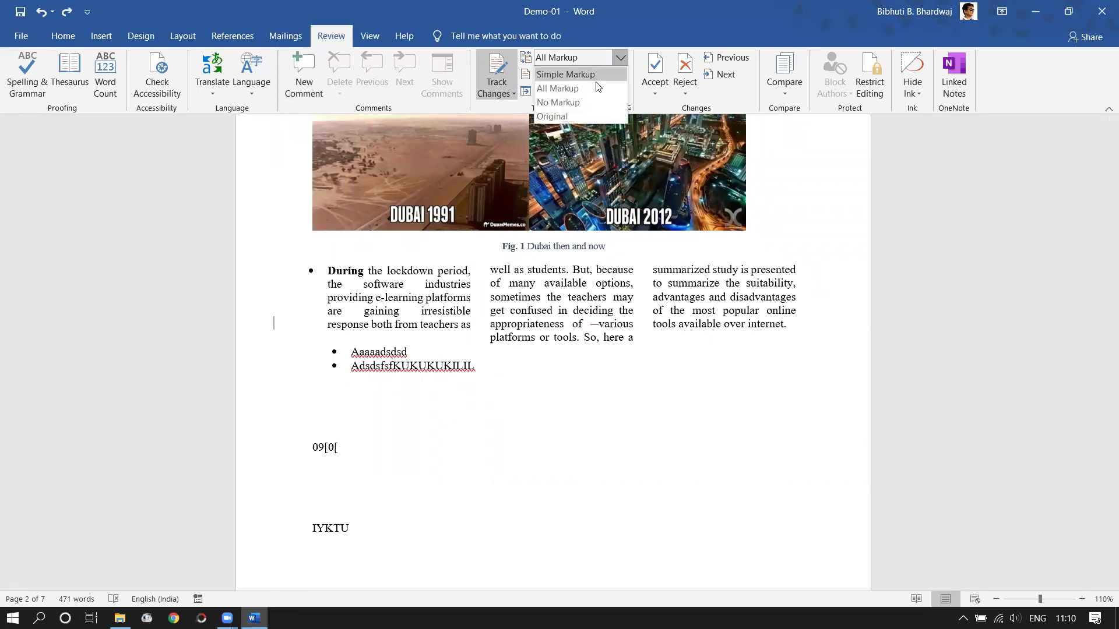
click(559, 102)
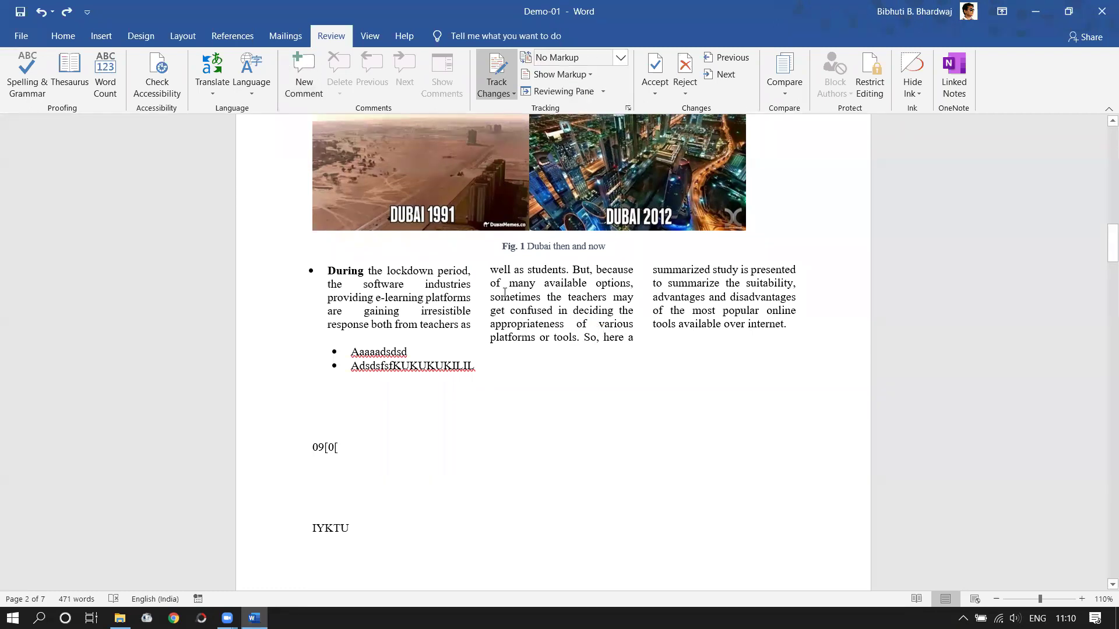
click(499, 90)
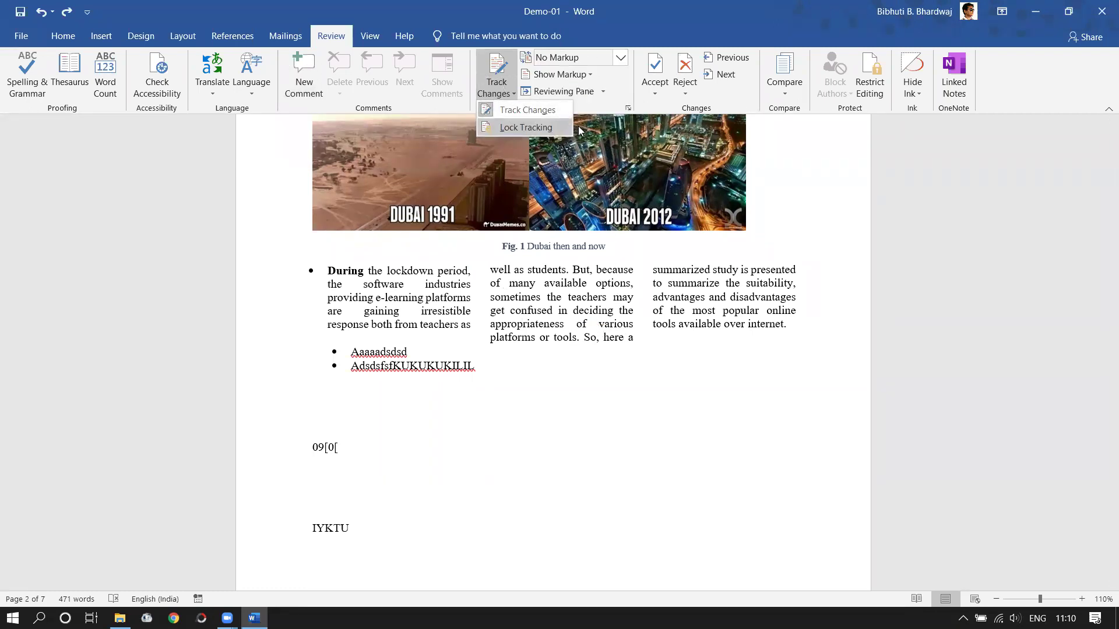
click(631, 298)
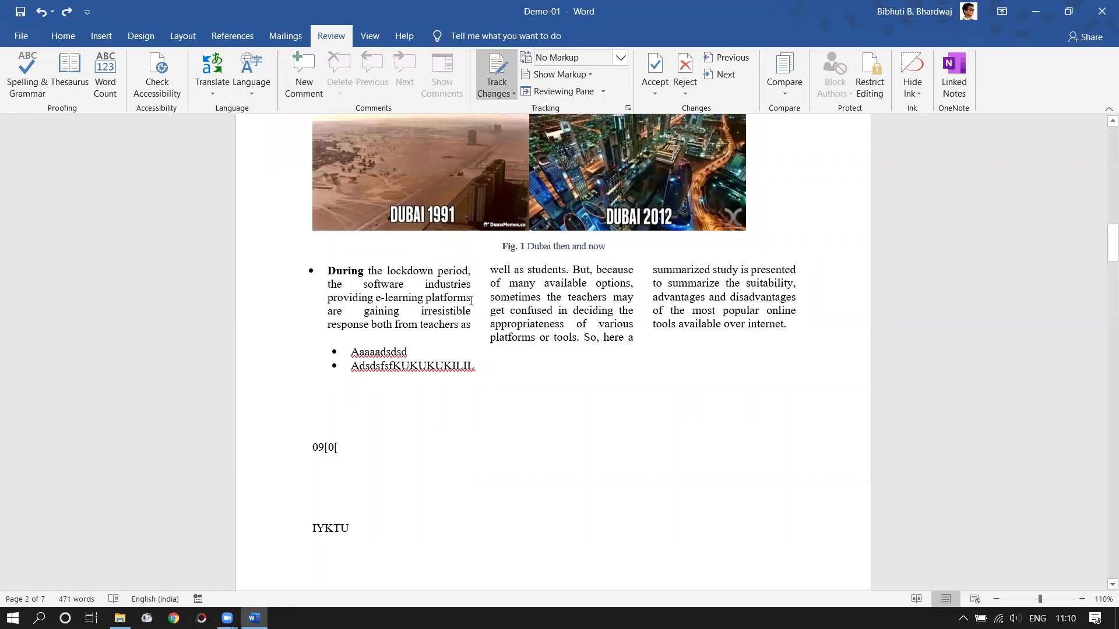
- Turn off bold on the word 'During' and reselect it
double_click(362, 270)
click(69, 36)
click(132, 85)
click(401, 312)
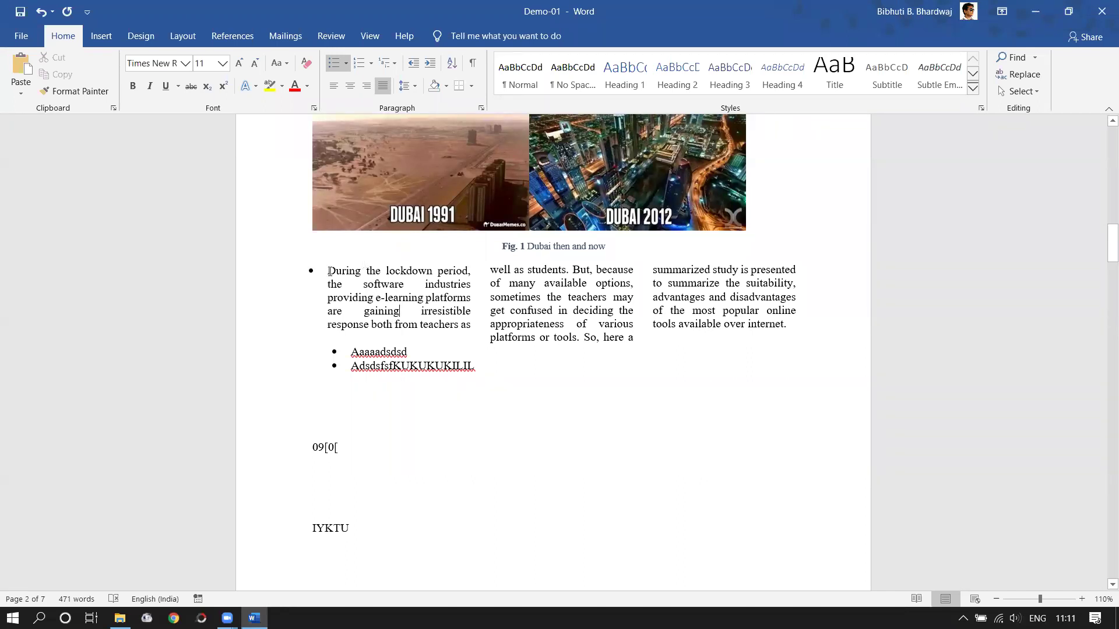
drag(360, 270, 327, 271)
click(341, 35)
- Add the comment 'Make it bold' on the selected word During
click(296, 81)
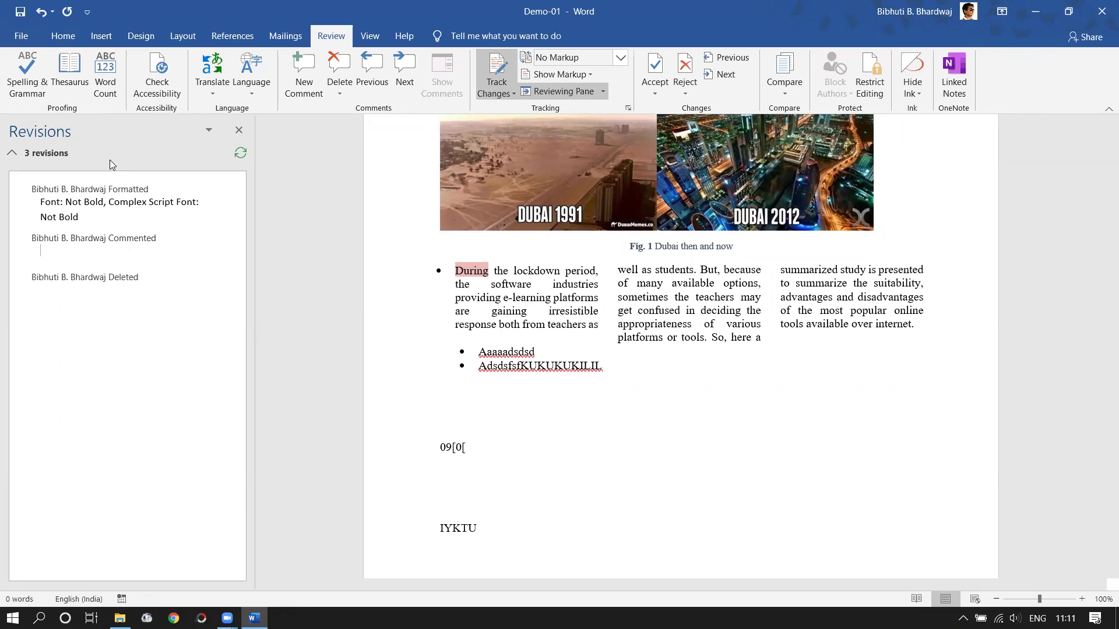
text(Make it bold)
click(239, 130)
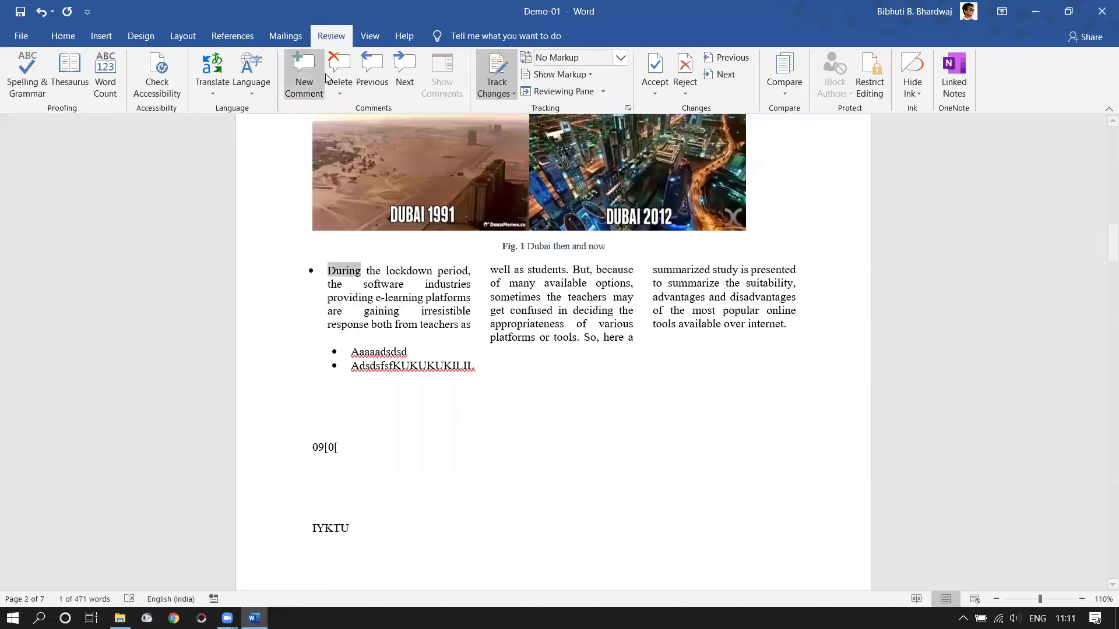
click(322, 78)
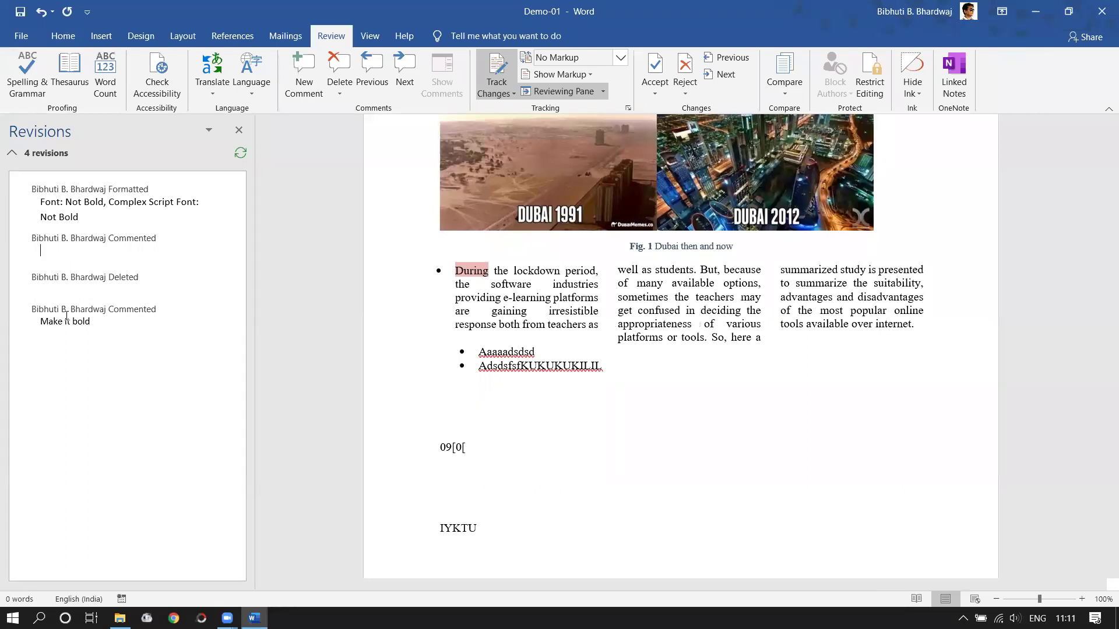
click(54, 298)
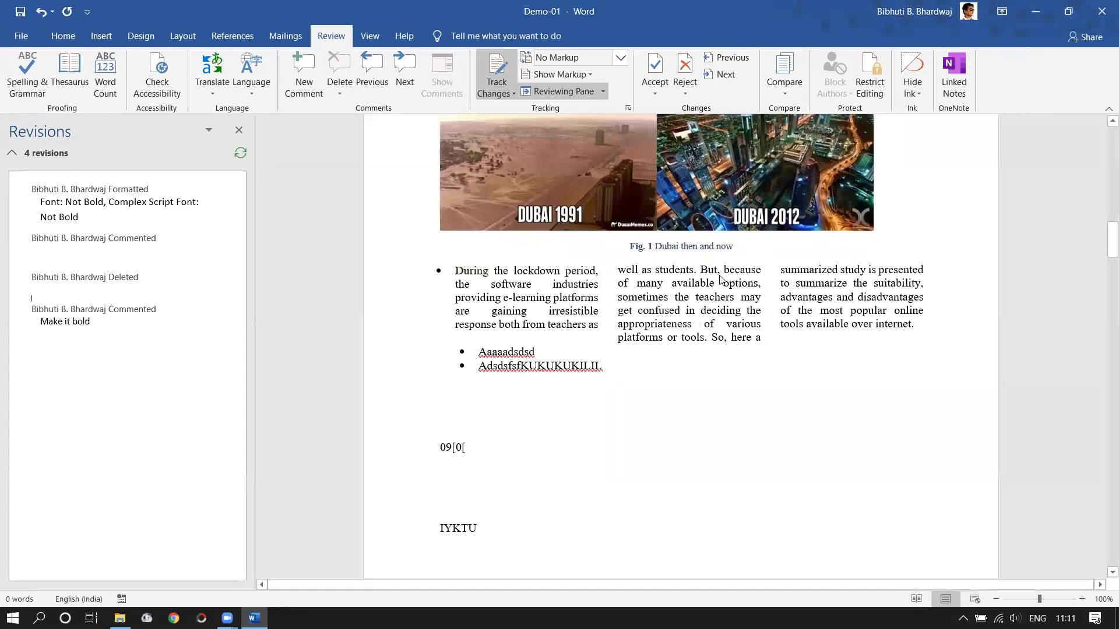
- Add the comment 'Why but???' on the word But
double_click(702, 271)
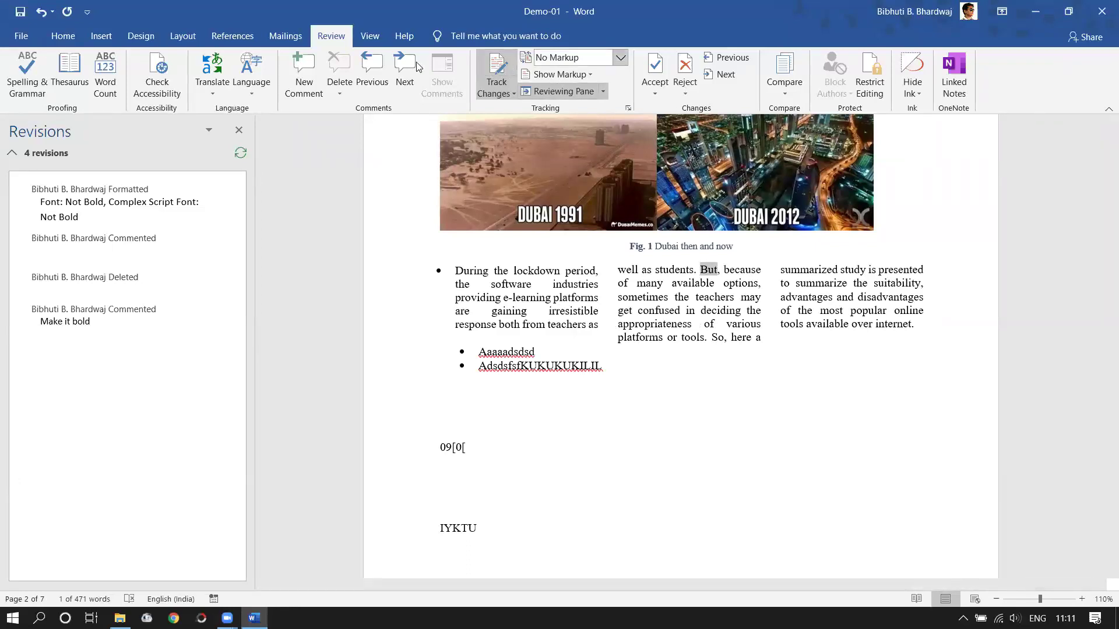
click(304, 74)
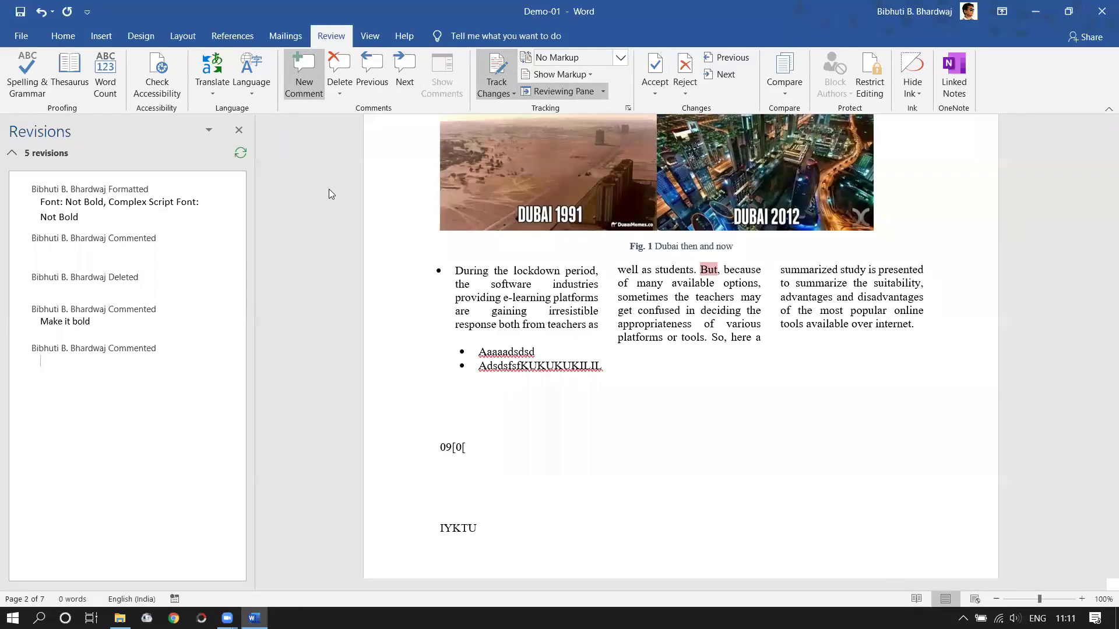
text(Why bu)
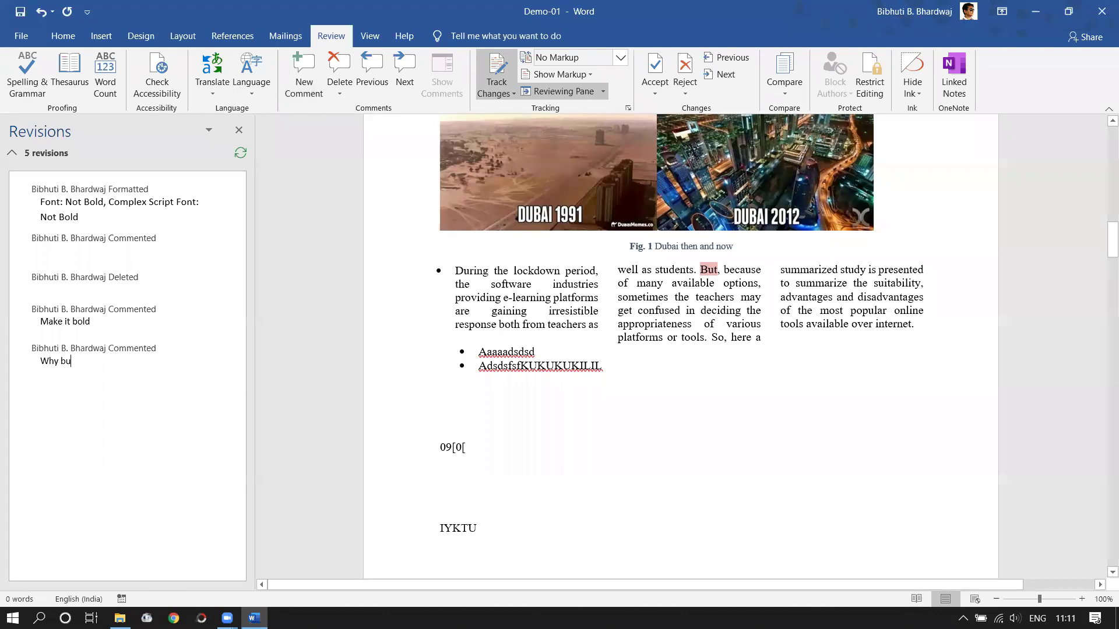
text(t???)
click(857, 353)
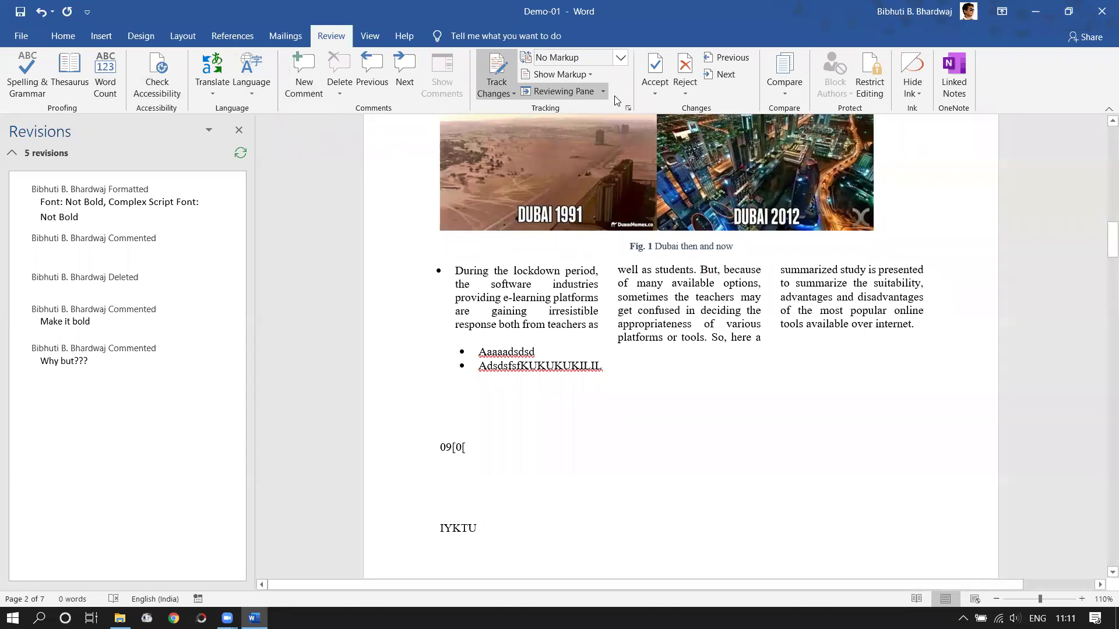
click(621, 57)
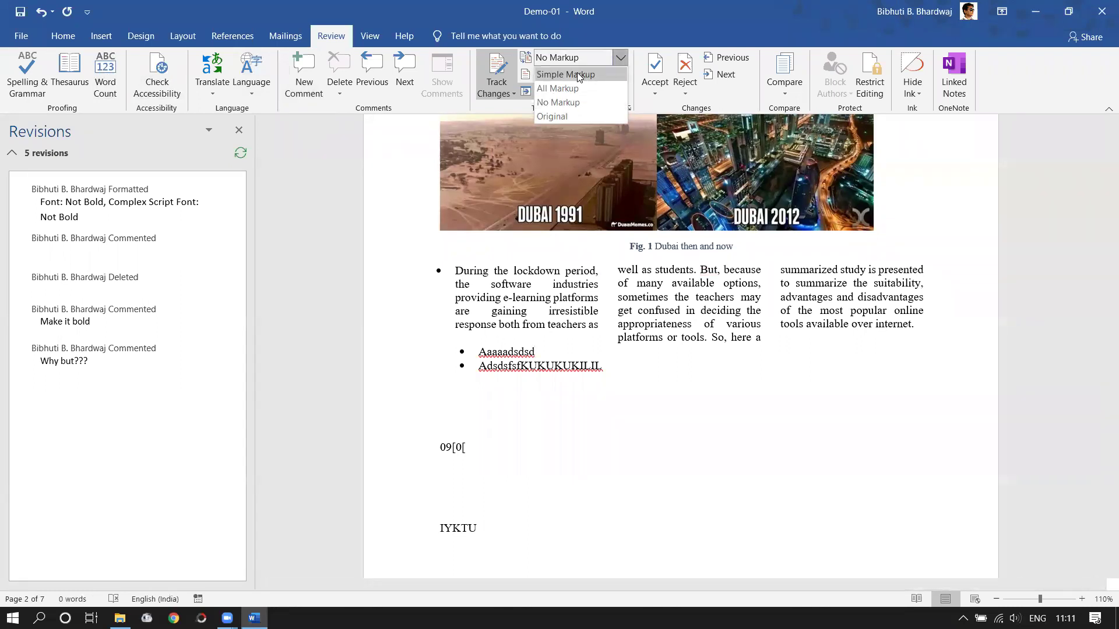
- Show All Markup and comment 'Any source???' on the words 'over internet'
click(558, 88)
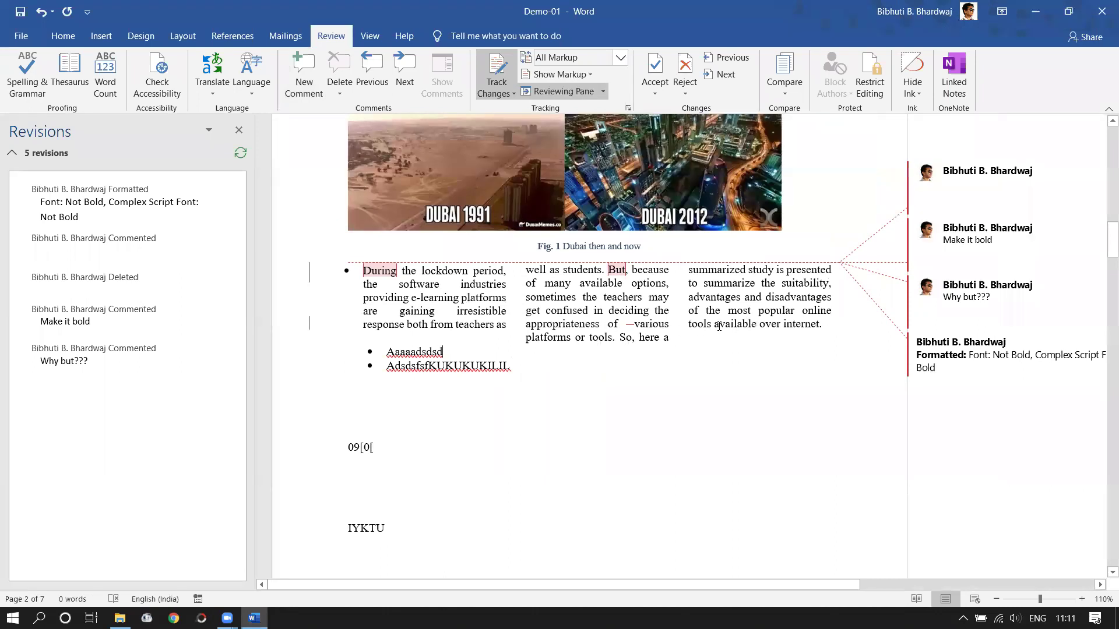
drag(759, 324, 818, 324)
click(303, 73)
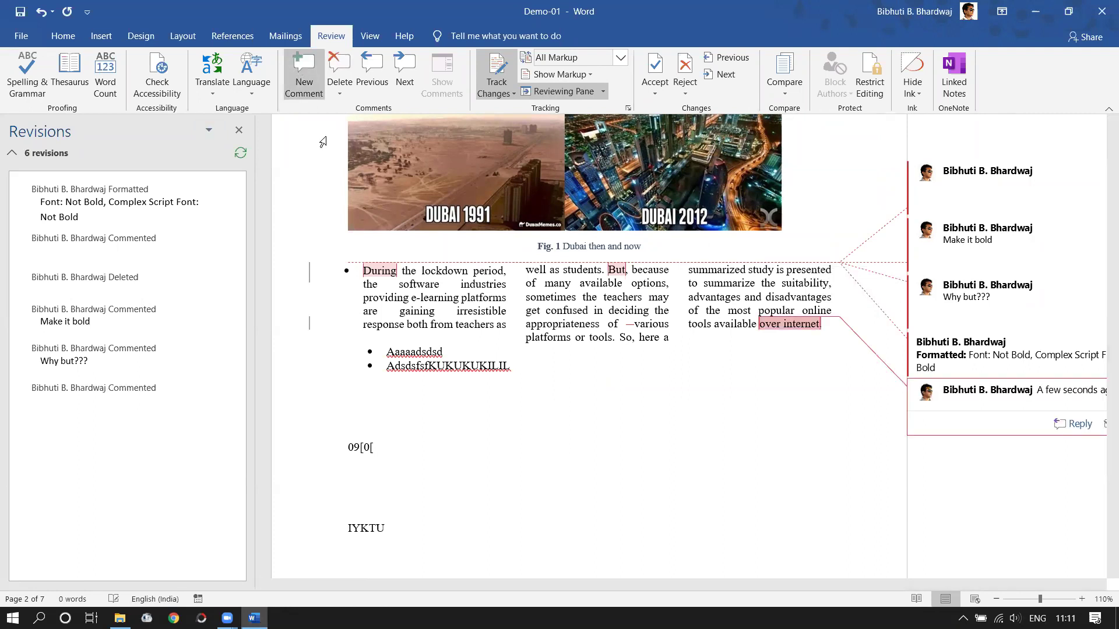
text(Any)
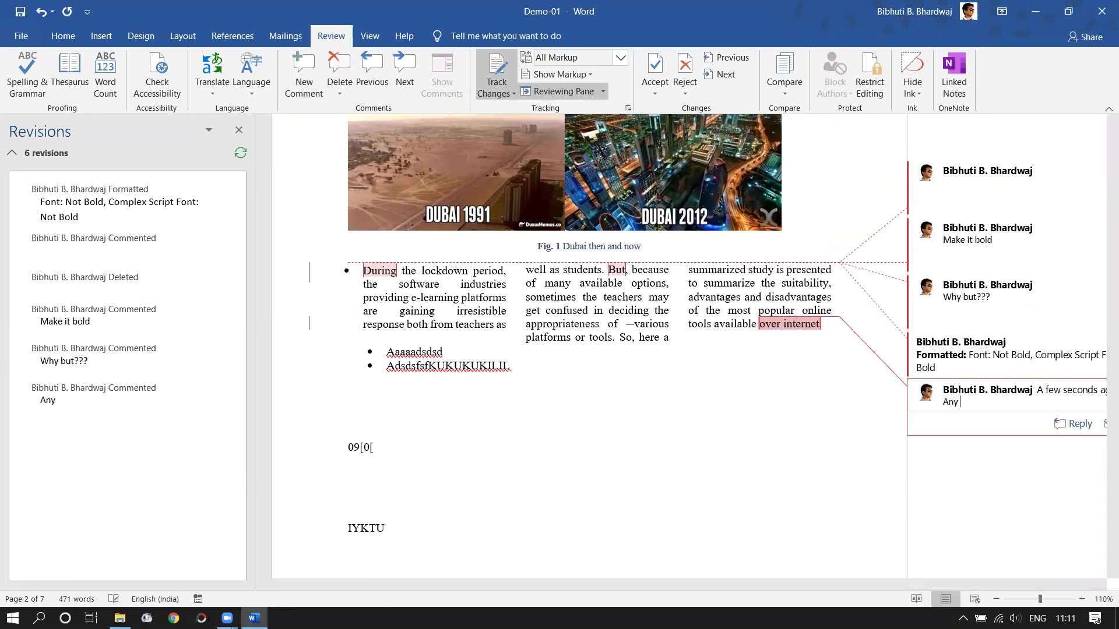
text( source???)
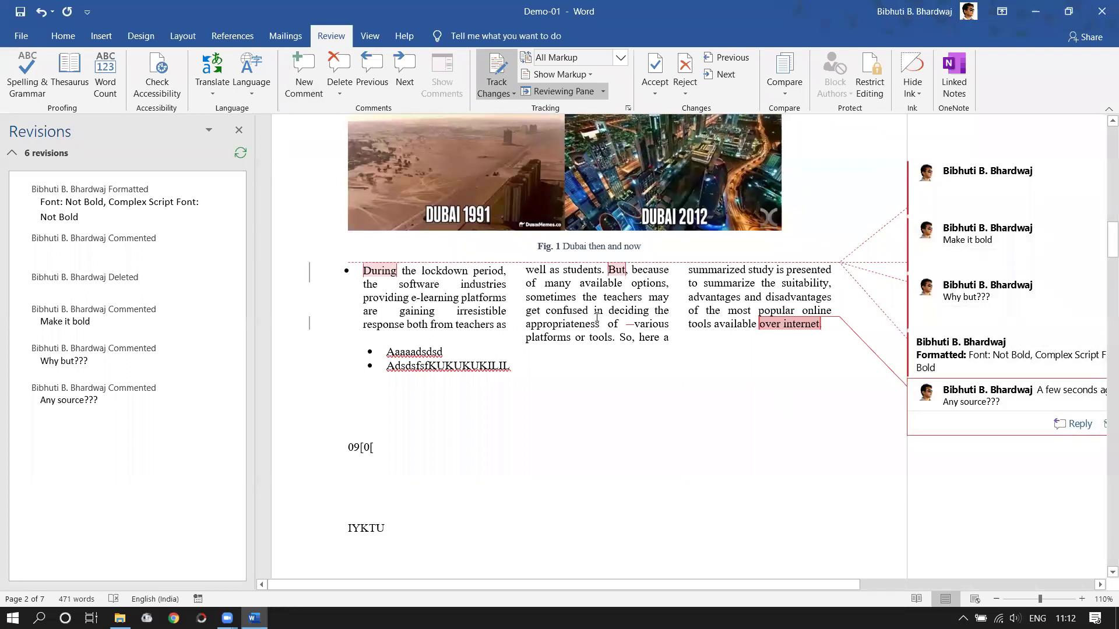
- Finish the 'Any source???' comment after scrolling briefly through the document
scroll(569, 392, down, 4)
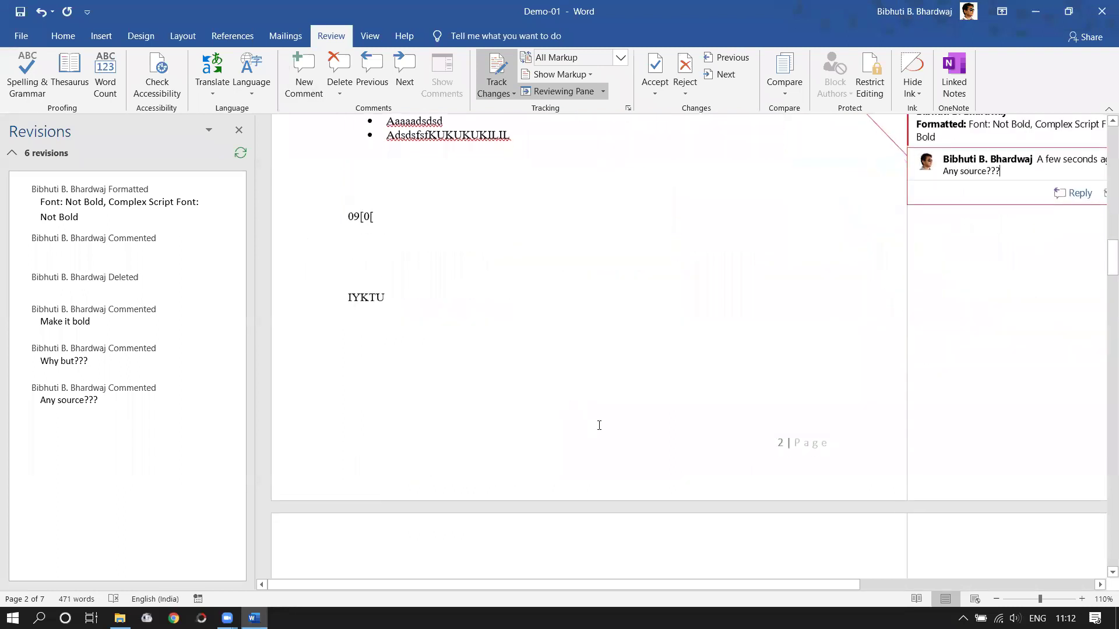
scroll(599, 426, down, 5)
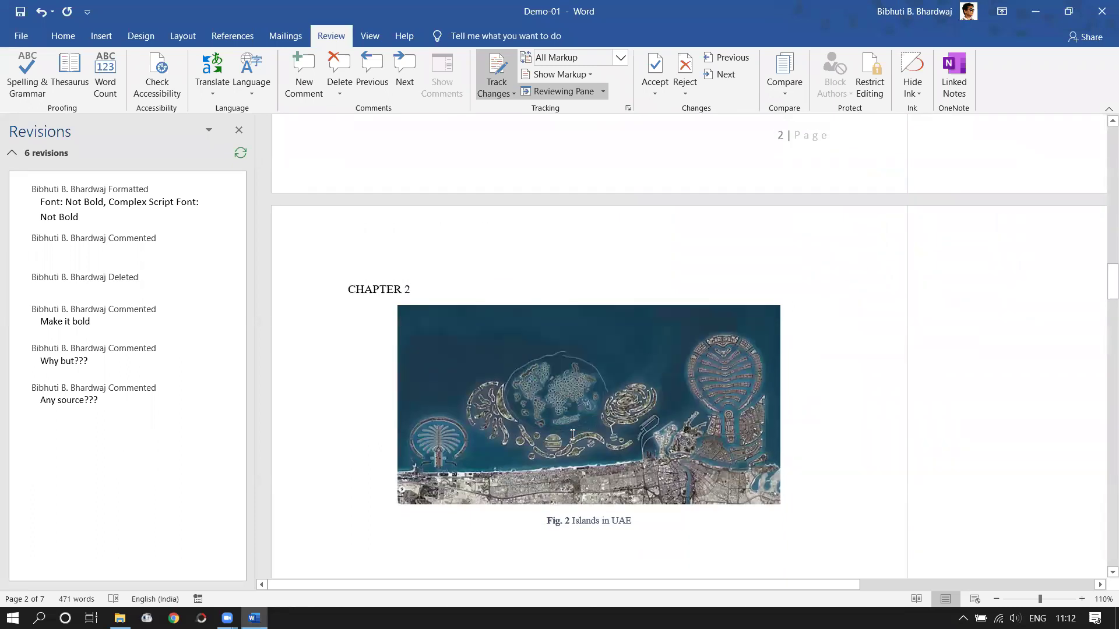
scroll(572, 435, down, 5)
scroll(577, 435, up, 8)
scroll(581, 434, up, 6)
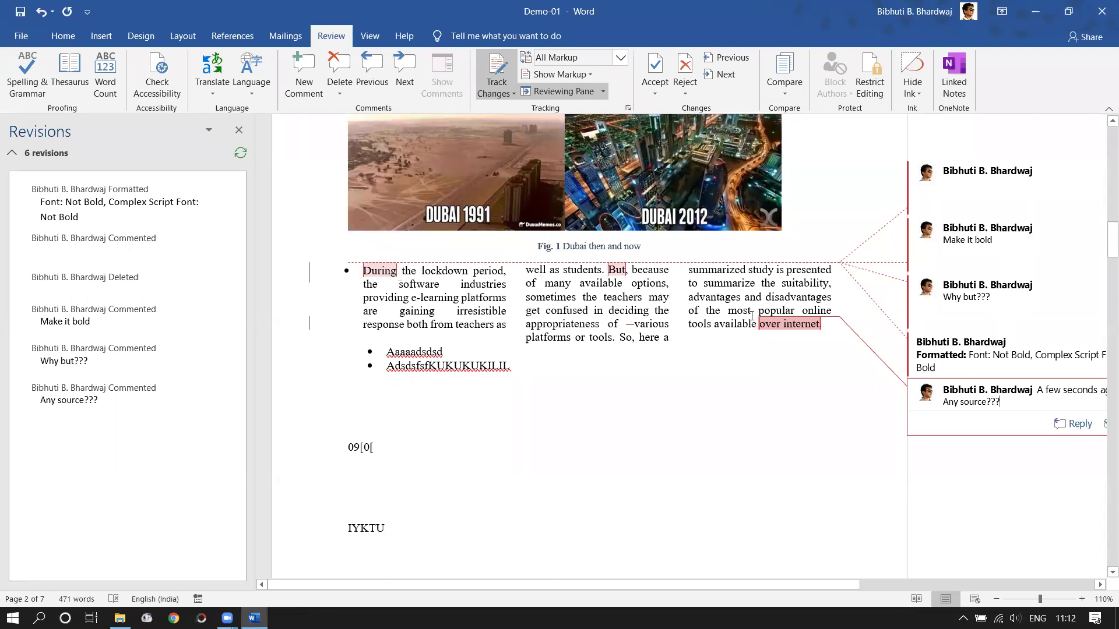
click(793, 326)
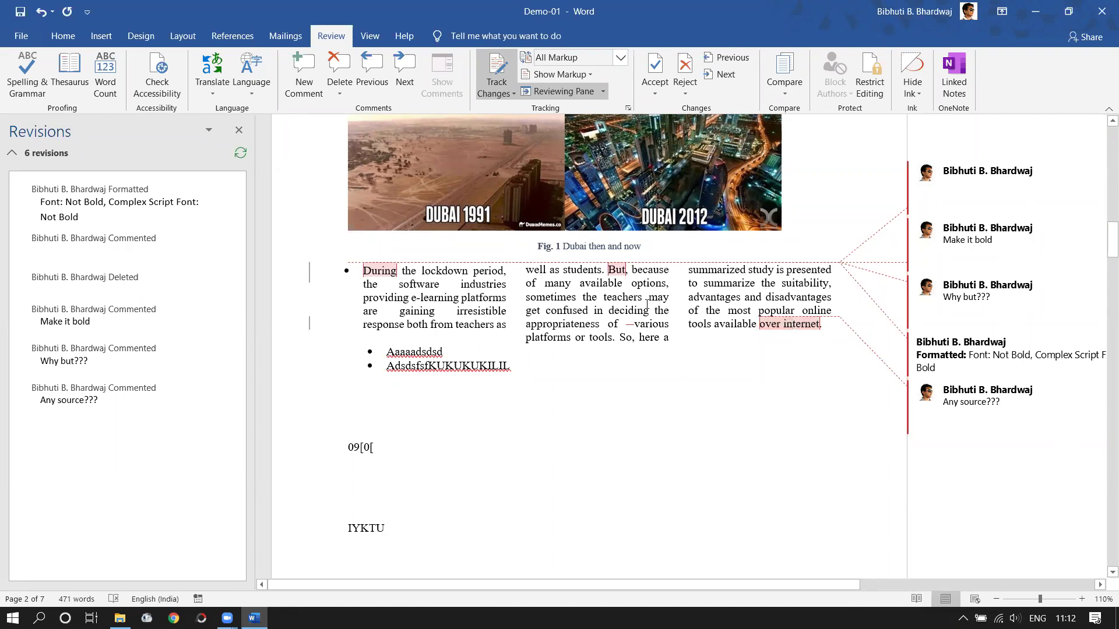
- Select the phrase 'of many available options' in the middle column
double_click(623, 297)
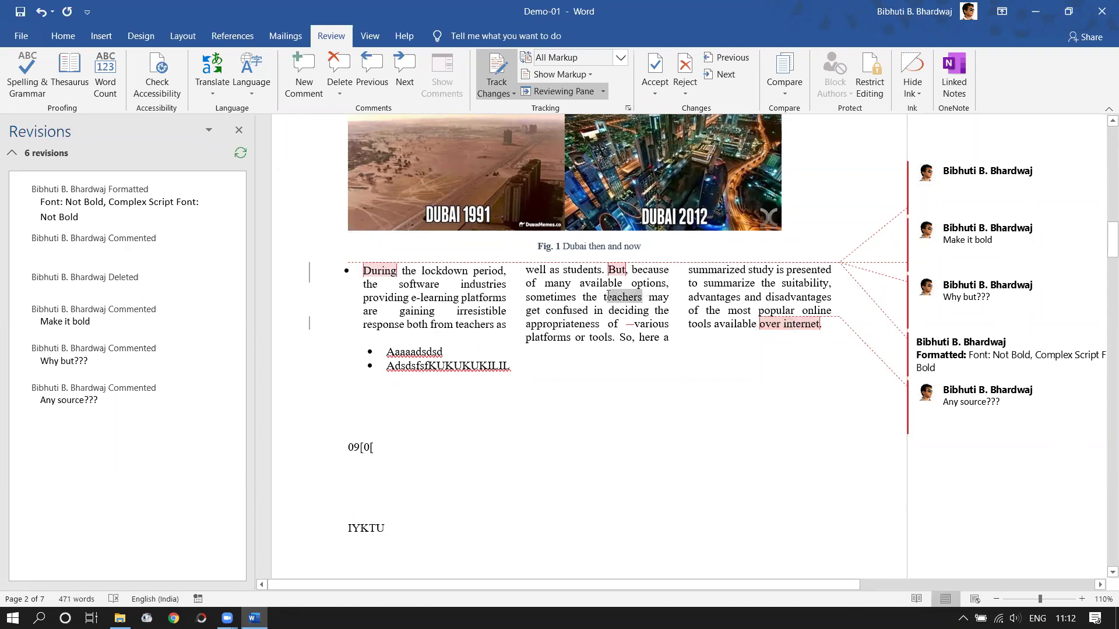
click(569, 310)
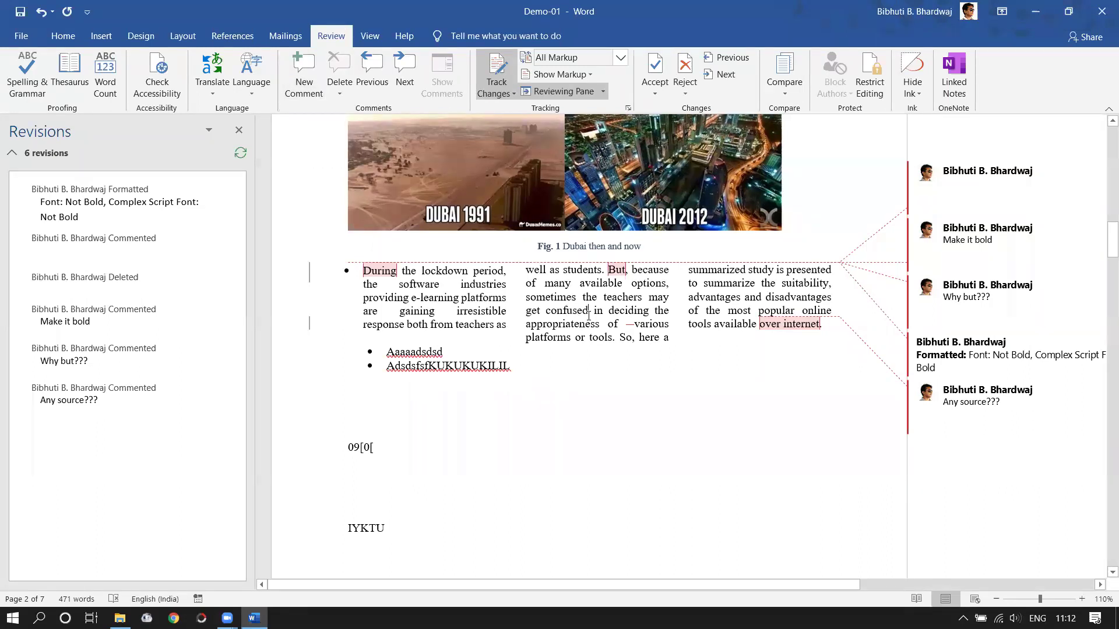
double_click(548, 311)
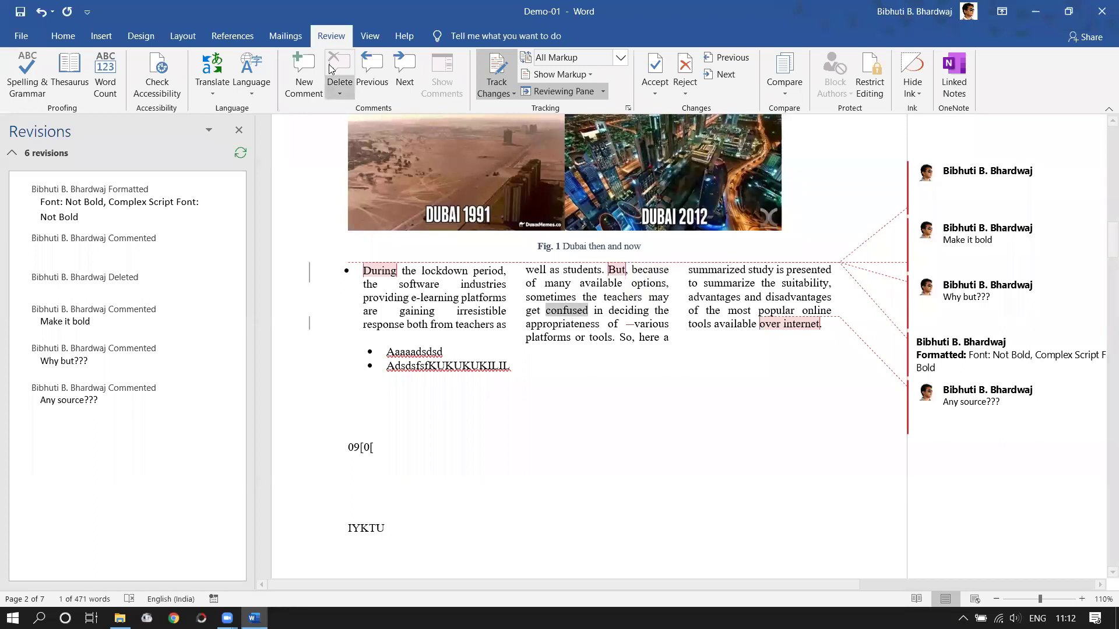
click(607, 310)
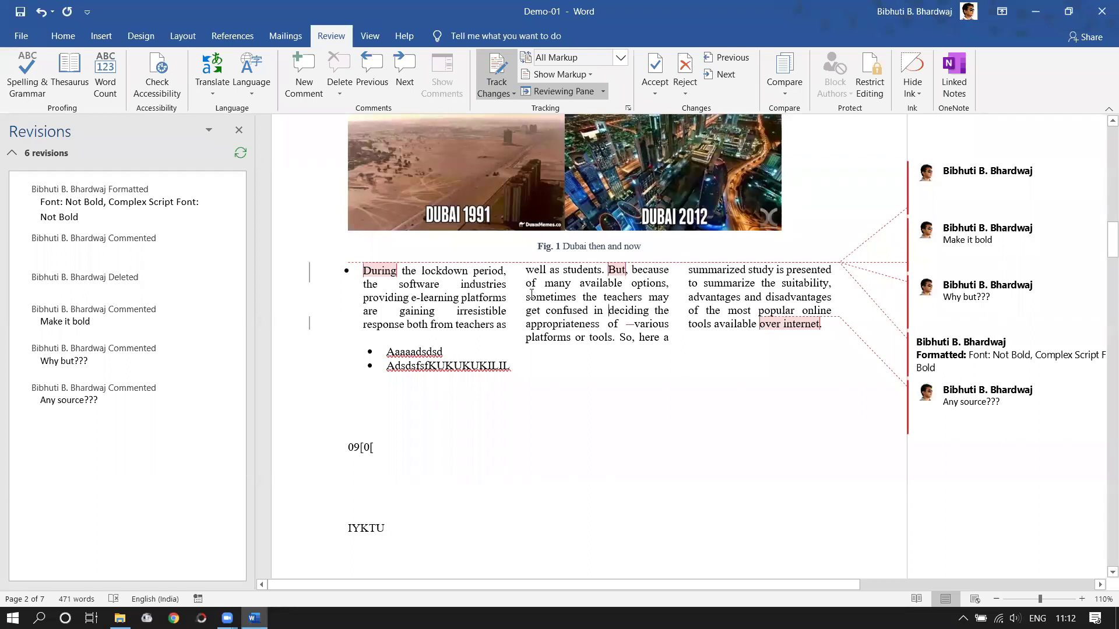
drag(525, 283, 669, 284)
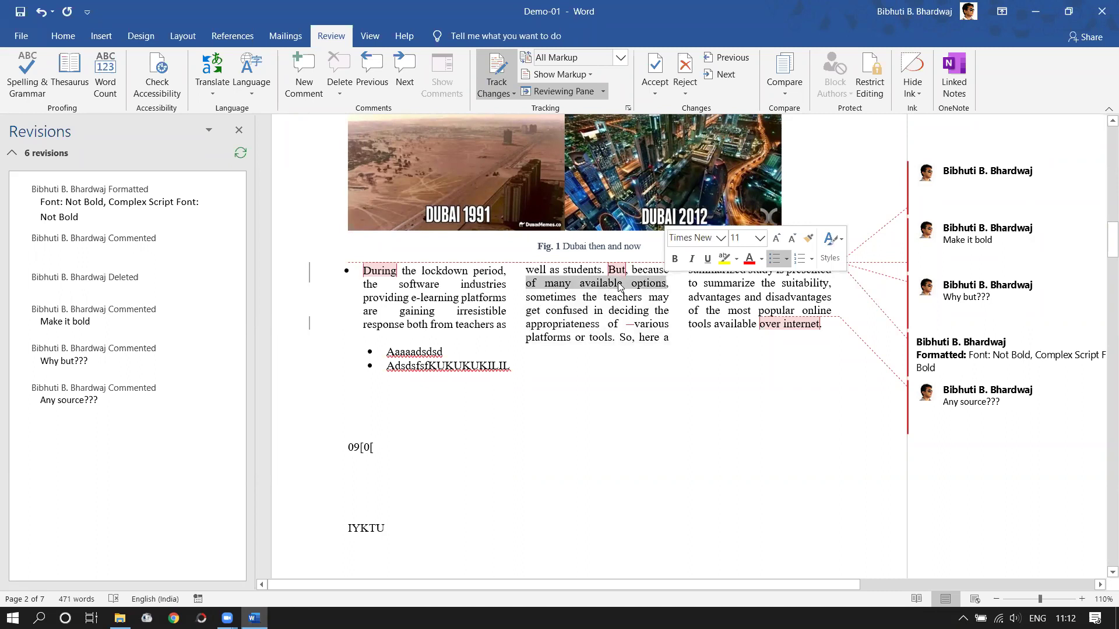
click(305, 79)
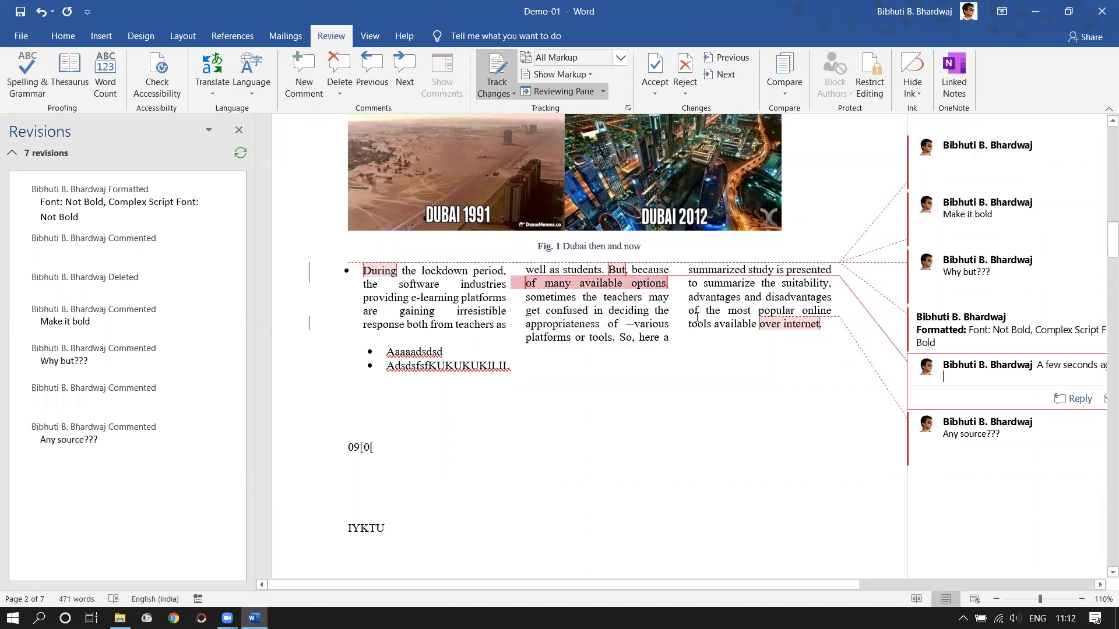
text(Give some exa)
text(aples)
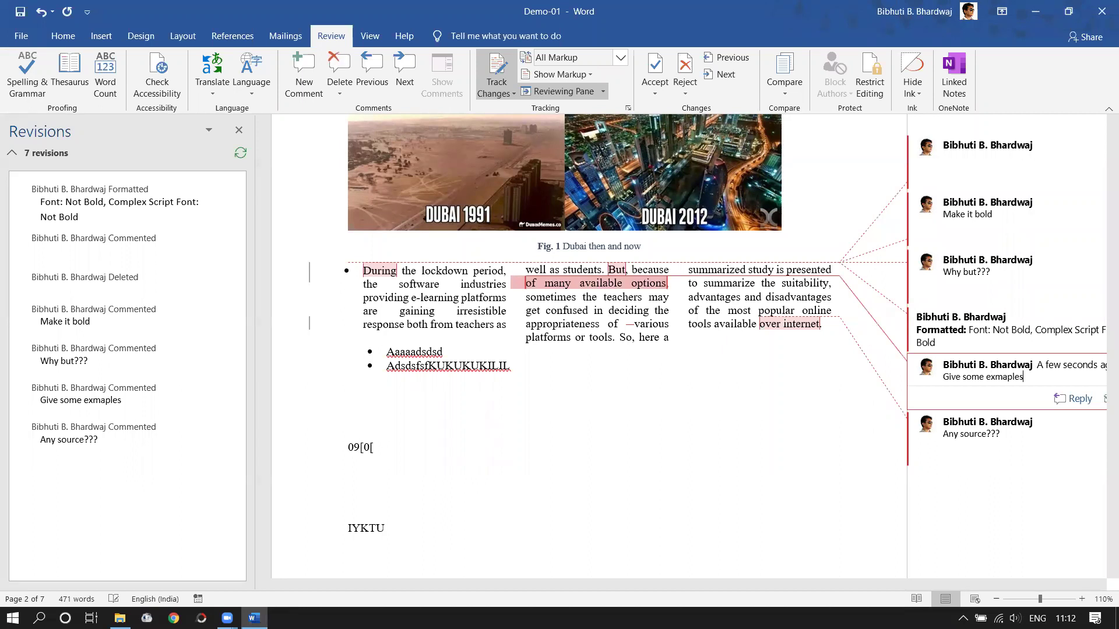
click(820, 485)
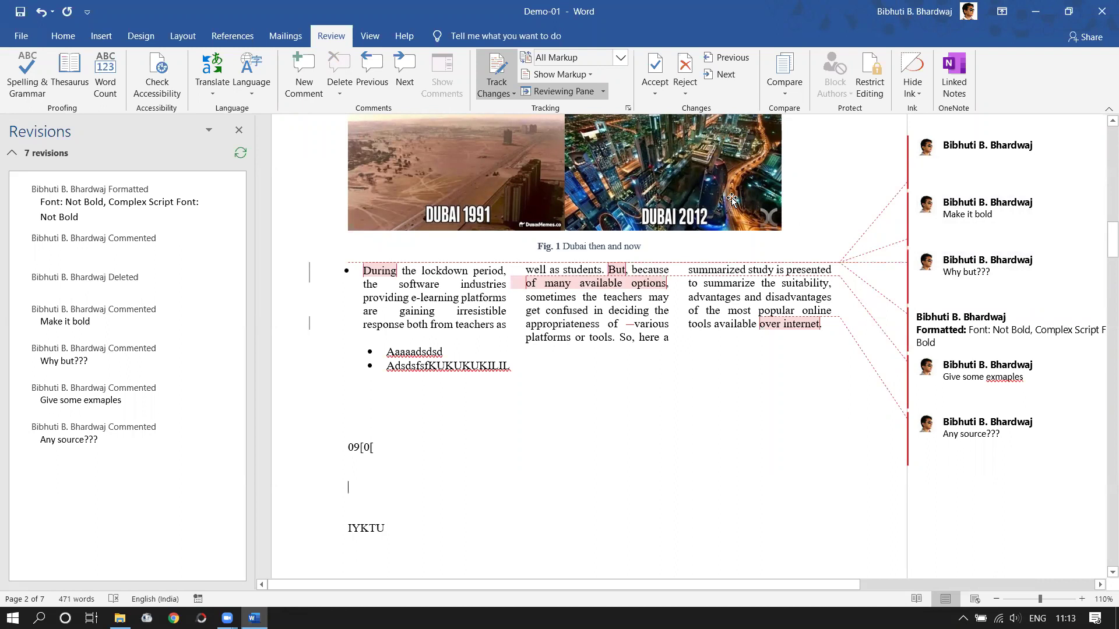
click(620, 63)
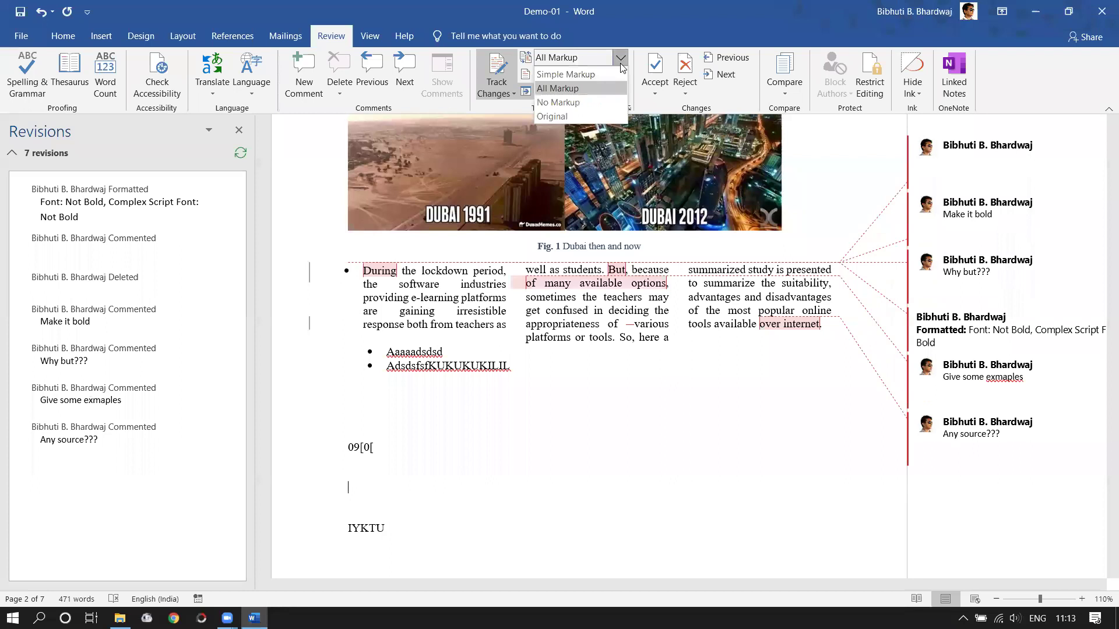
click(559, 102)
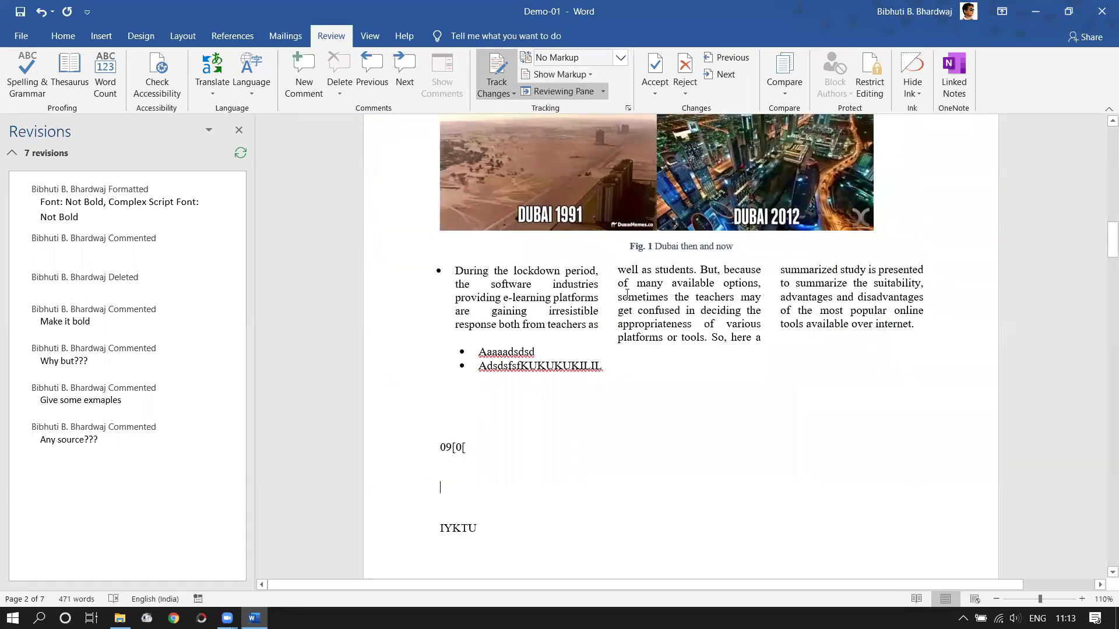
click(594, 57)
click(594, 88)
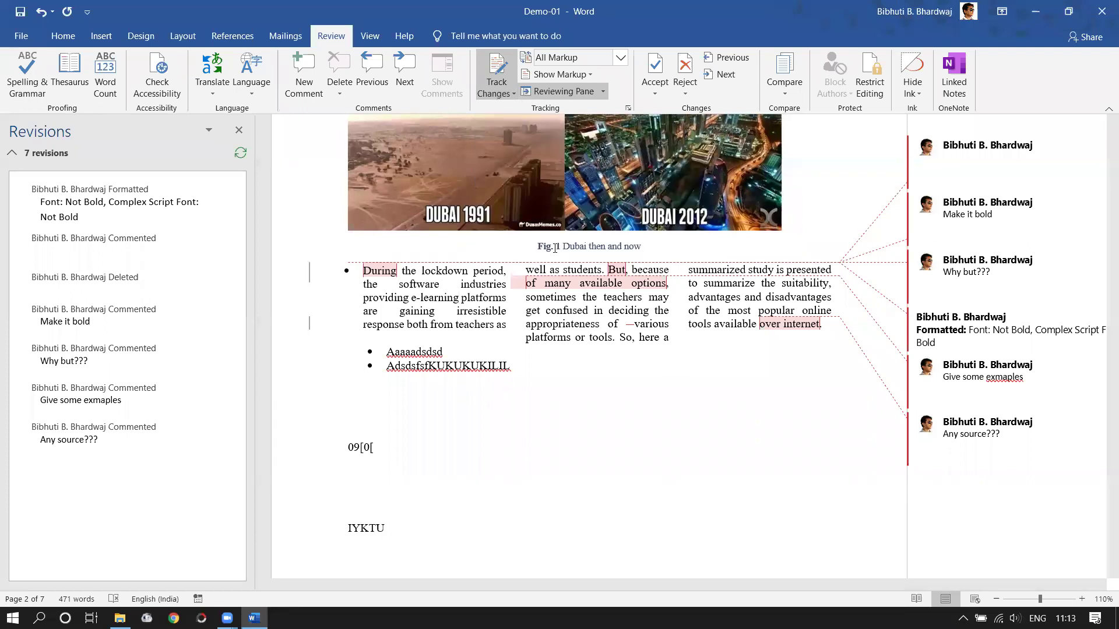
- Check the Track Changes and Lock Tracking options, then bring up the Display for Review choices
click(509, 92)
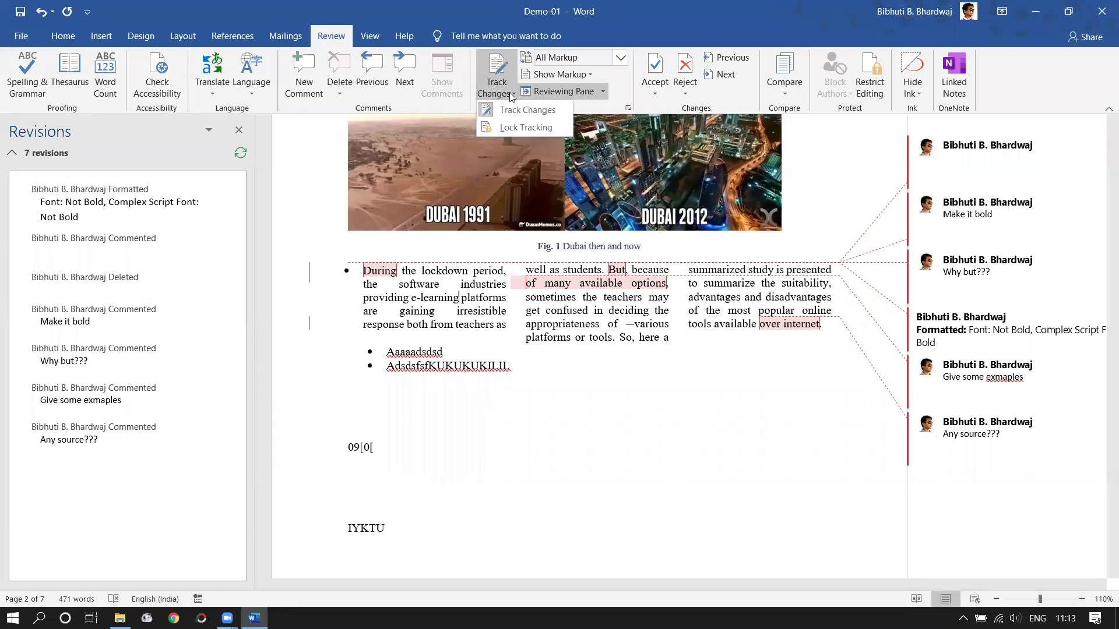
click(507, 110)
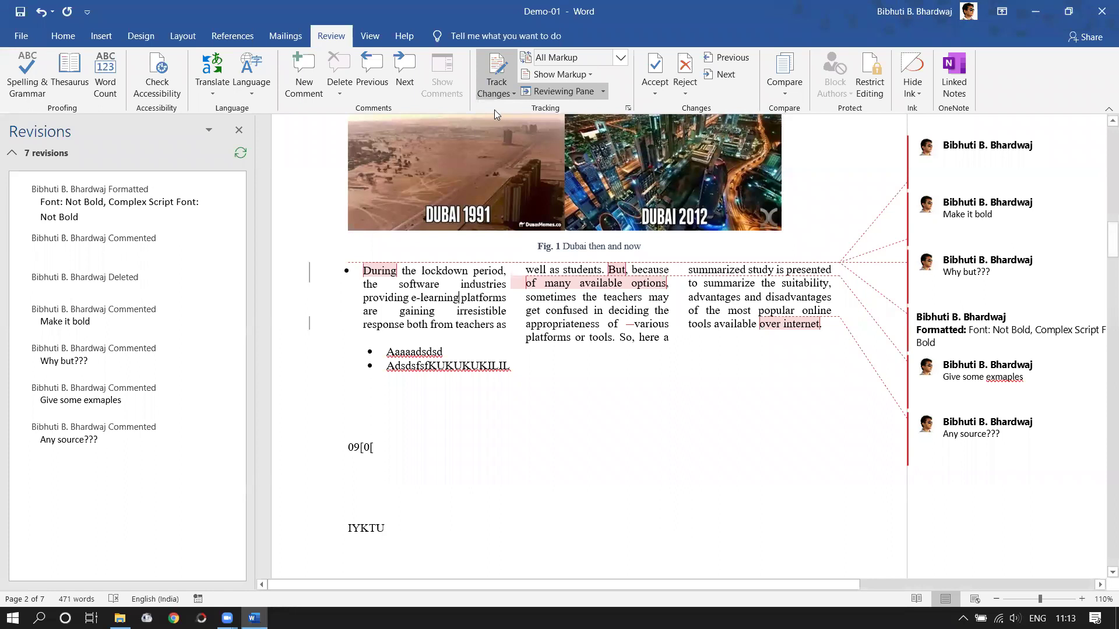
click(499, 94)
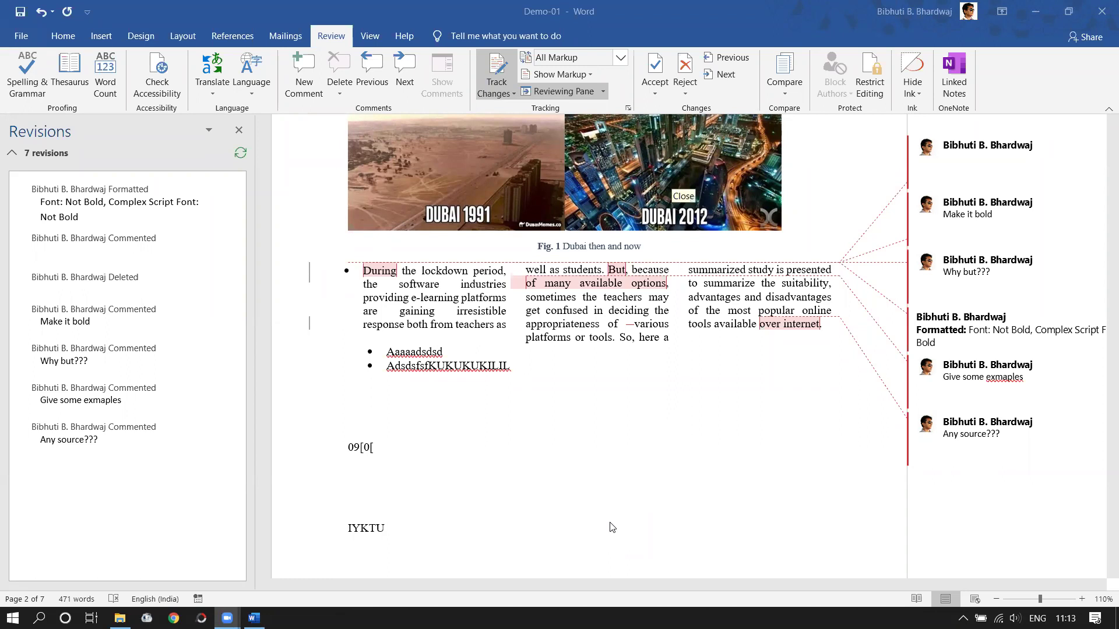
click(504, 95)
click(505, 96)
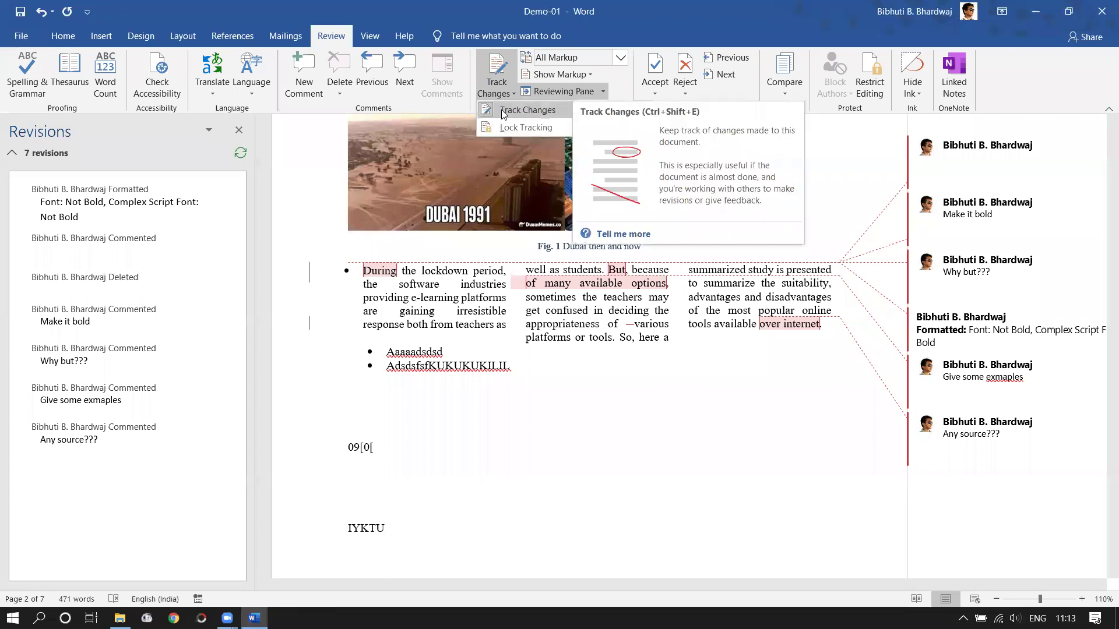
click(475, 301)
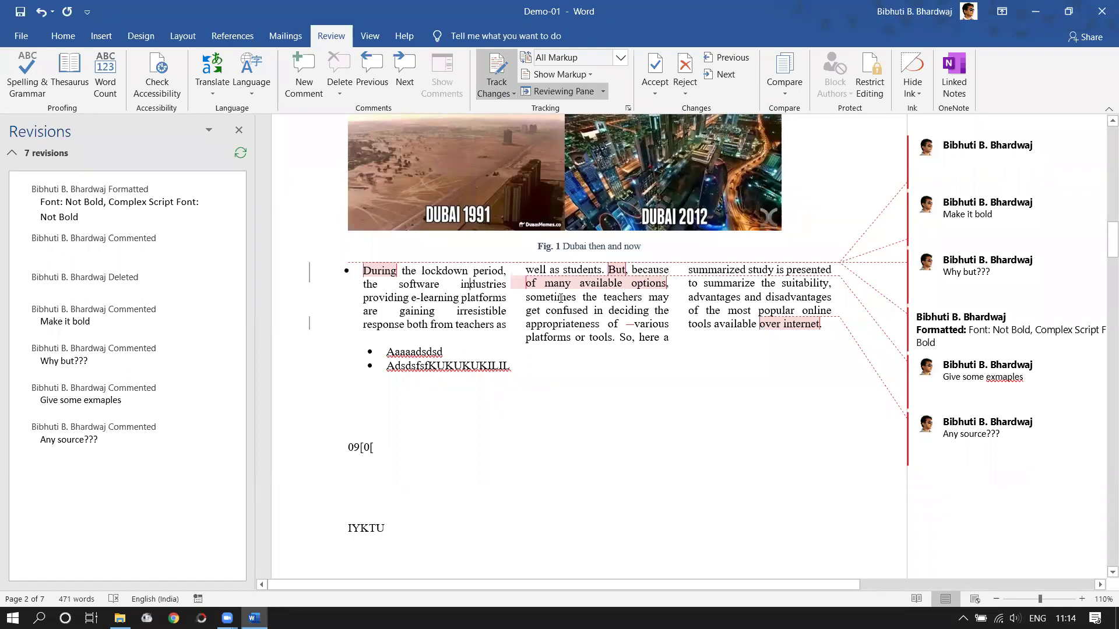
click(620, 59)
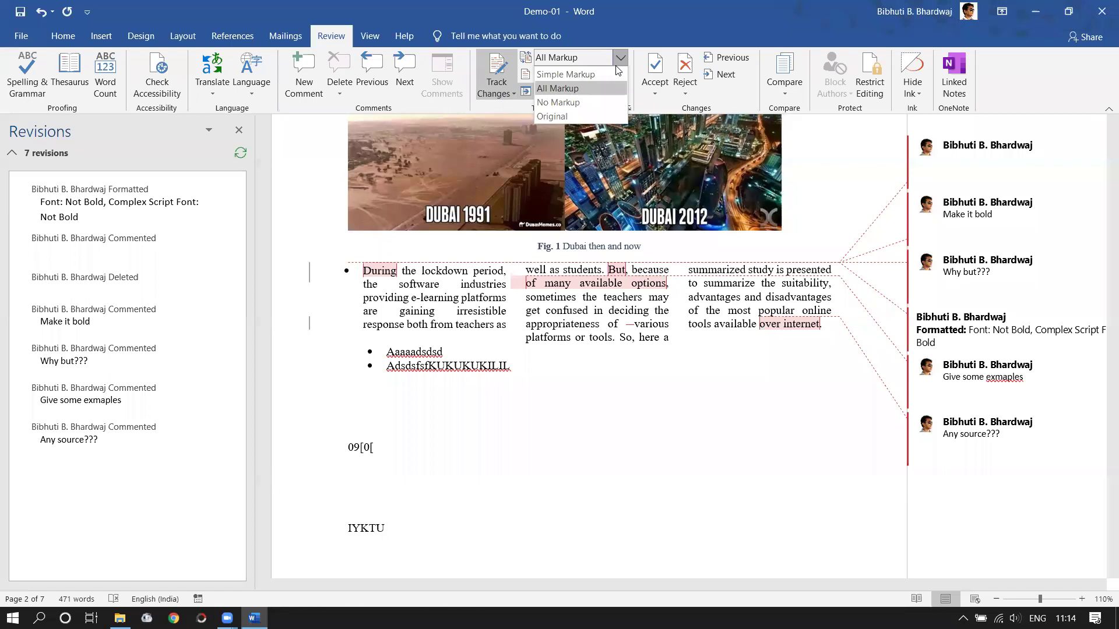
- Preview with No Markup, restore All Markup, and scroll to the student signal-strength table
click(596, 102)
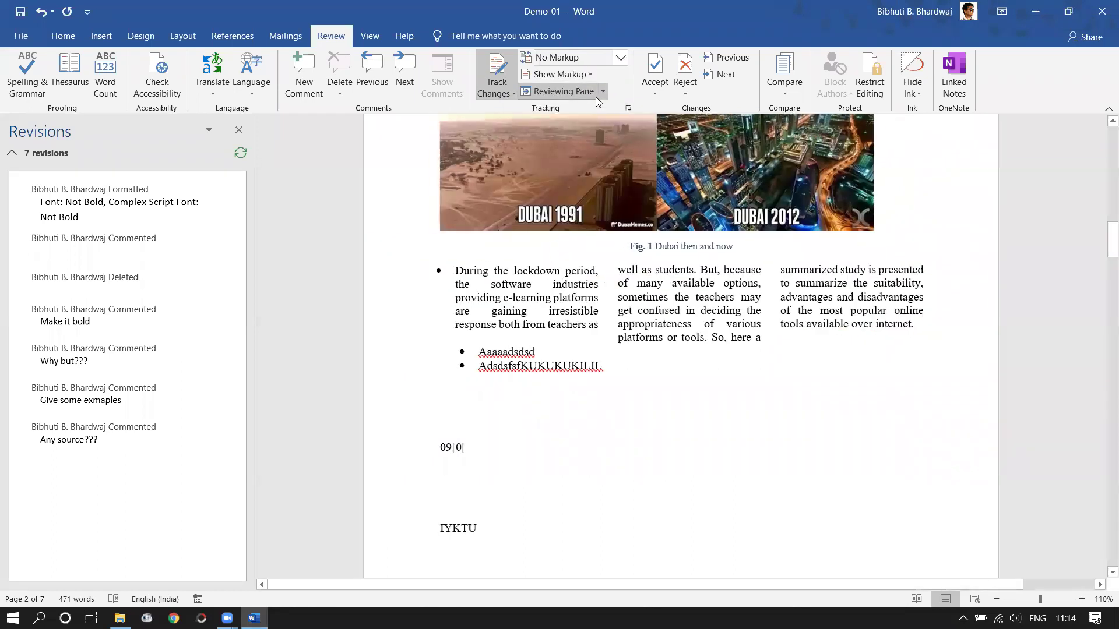
drag(671, 284, 622, 283)
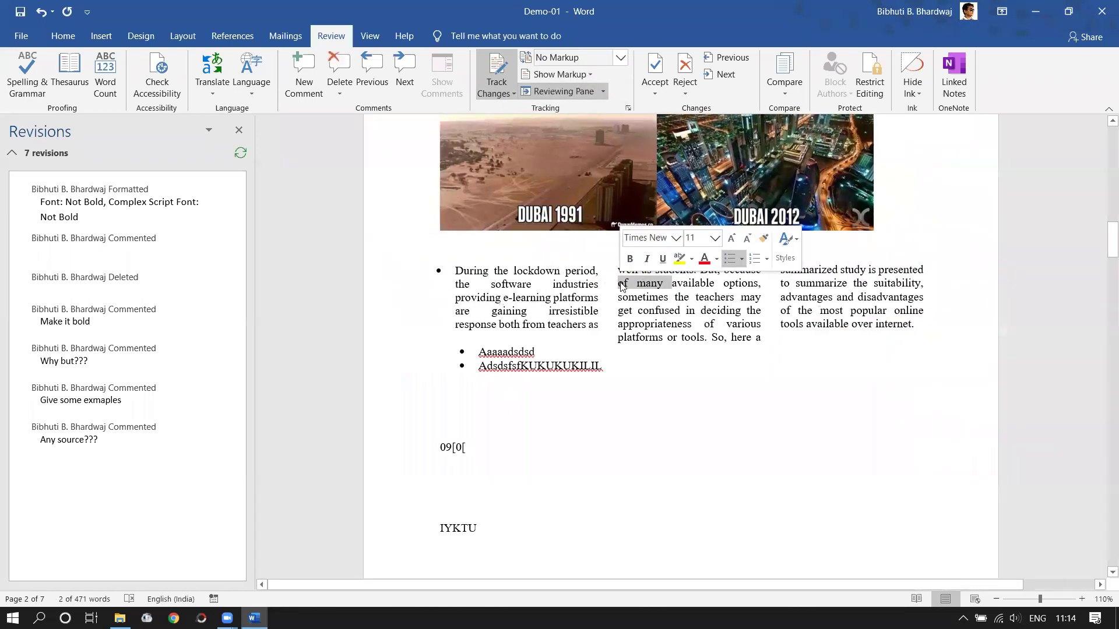
click(621, 60)
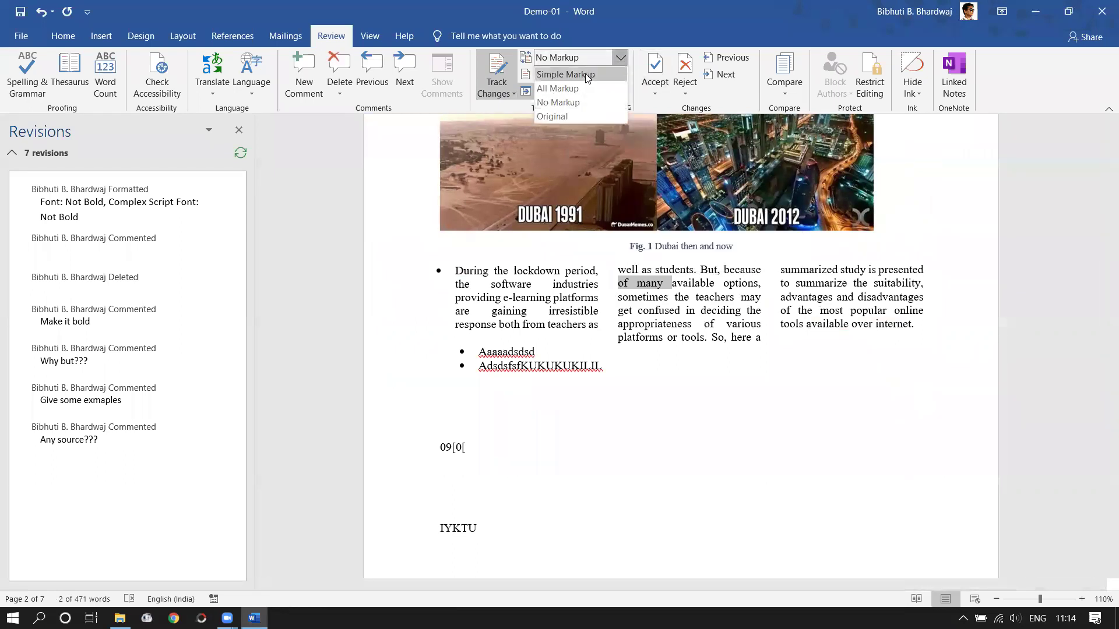
click(560, 87)
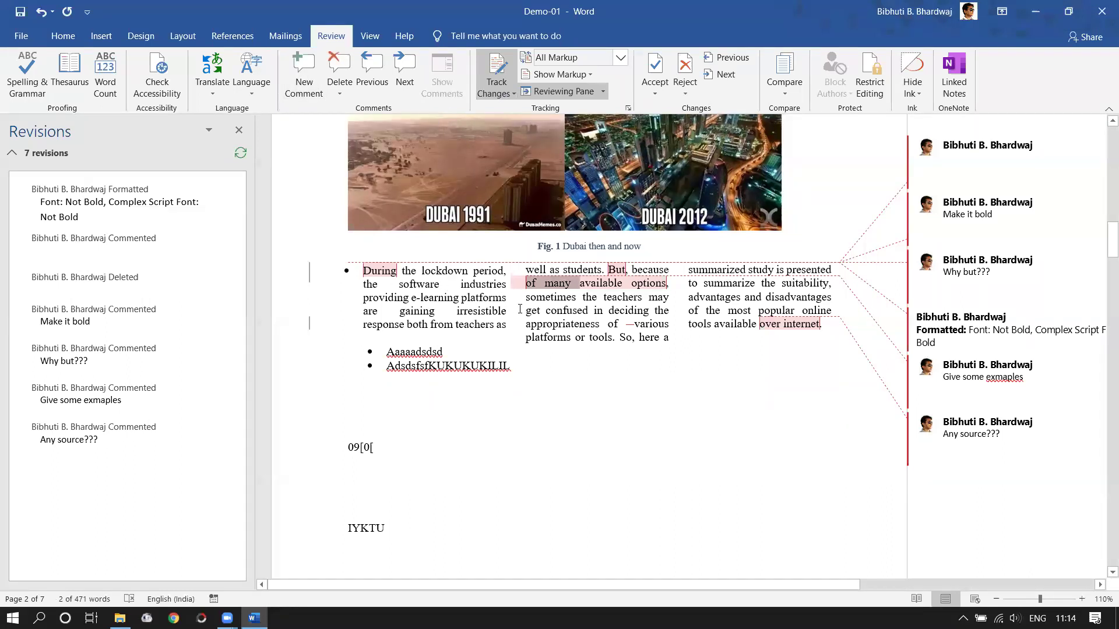
scroll(520, 309, up, 2)
scroll(555, 360, down, 3)
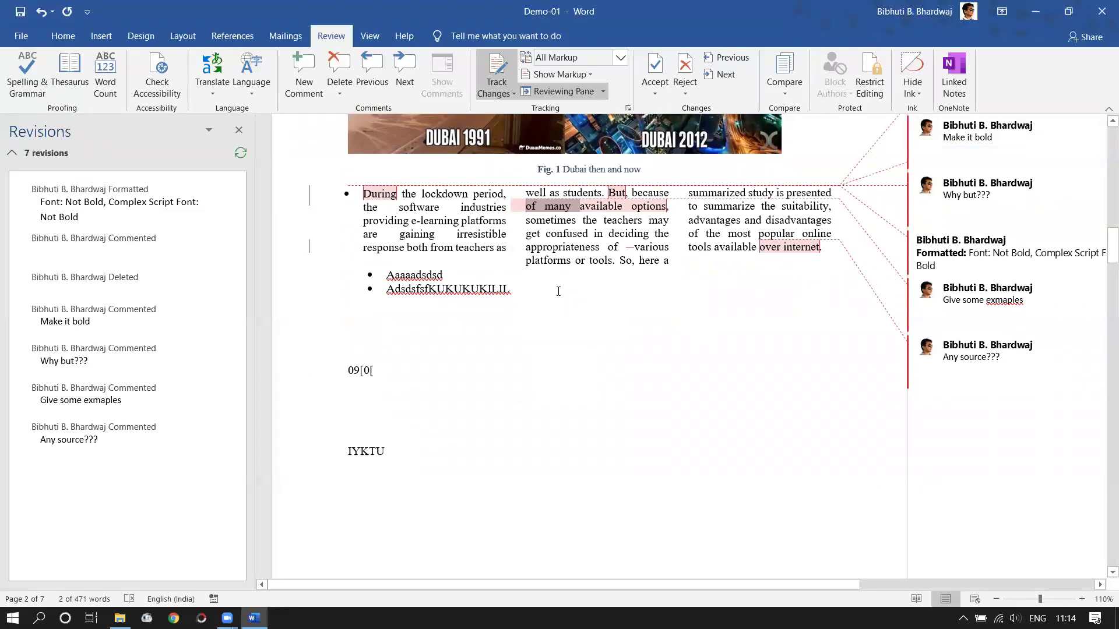
drag(1110, 245, 1103, 376)
- Set Display for Review to No Markup and close the Reviewing Pane
click(409, 345)
scroll(409, 345, down, 3)
scroll(409, 345, up, 2)
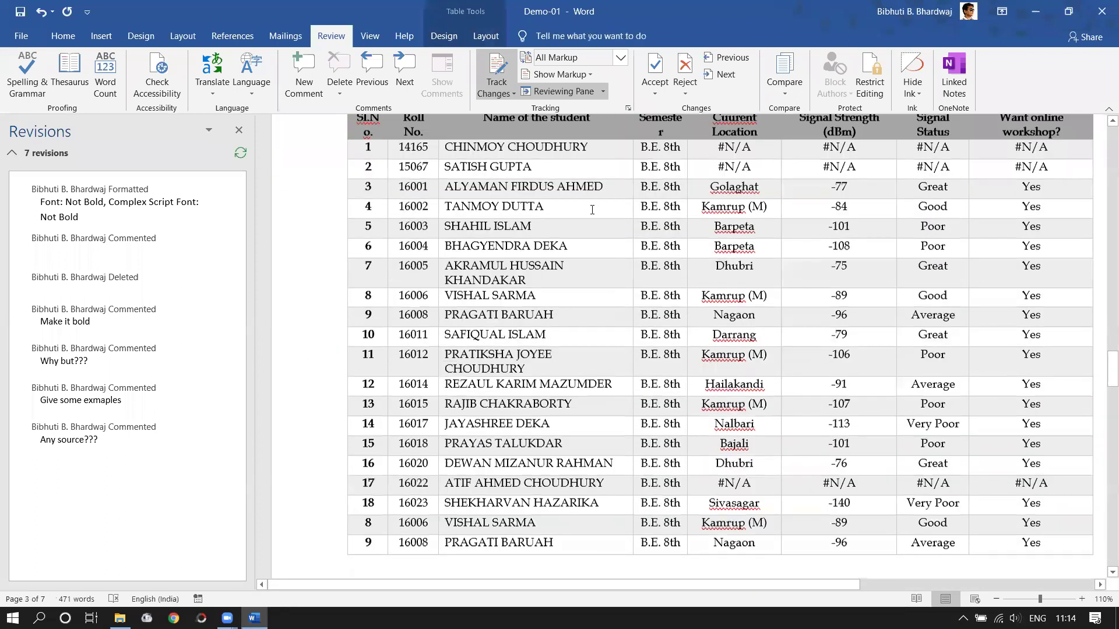
click(620, 58)
click(561, 102)
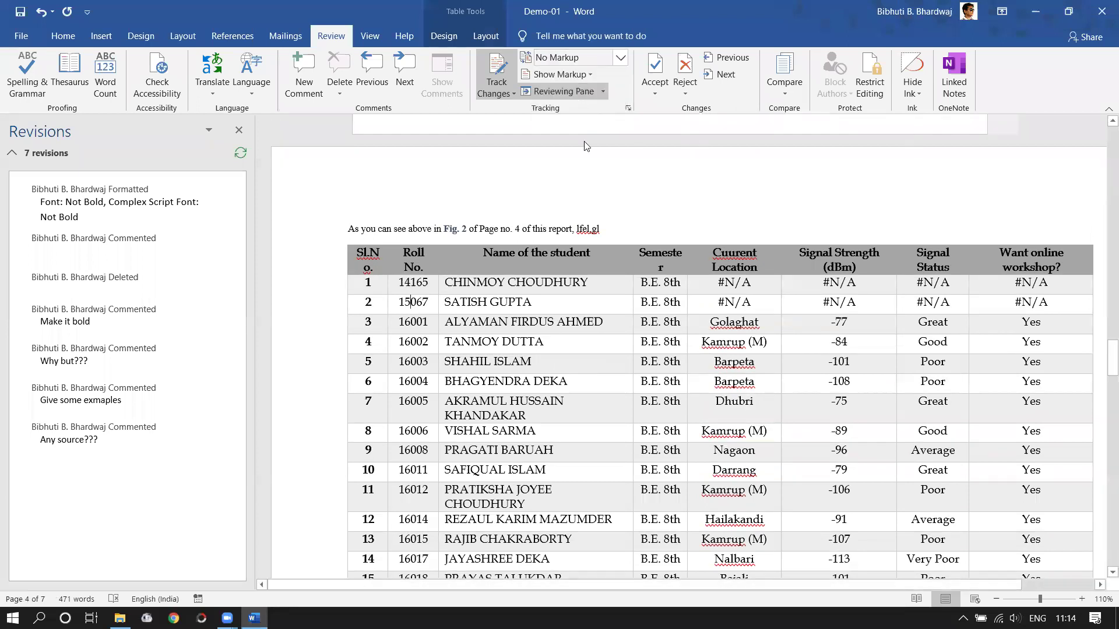
click(239, 130)
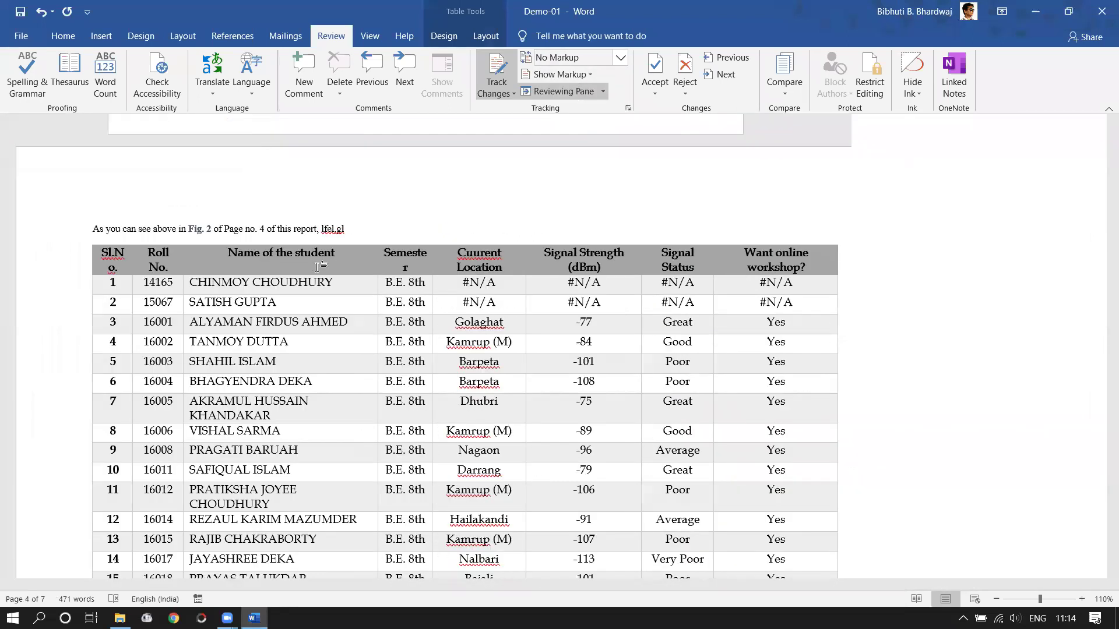
- Scroll up from the student table to the Fig. 2 islands picture
double_click(246, 282)
scroll(466, 370, up, 5)
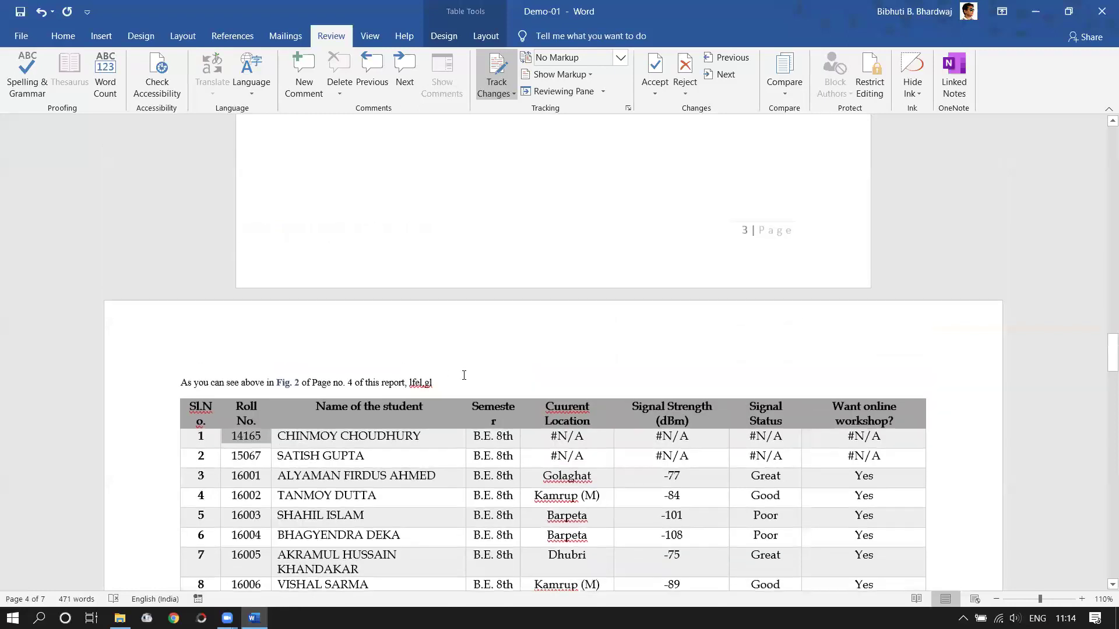
scroll(472, 368, down, 7)
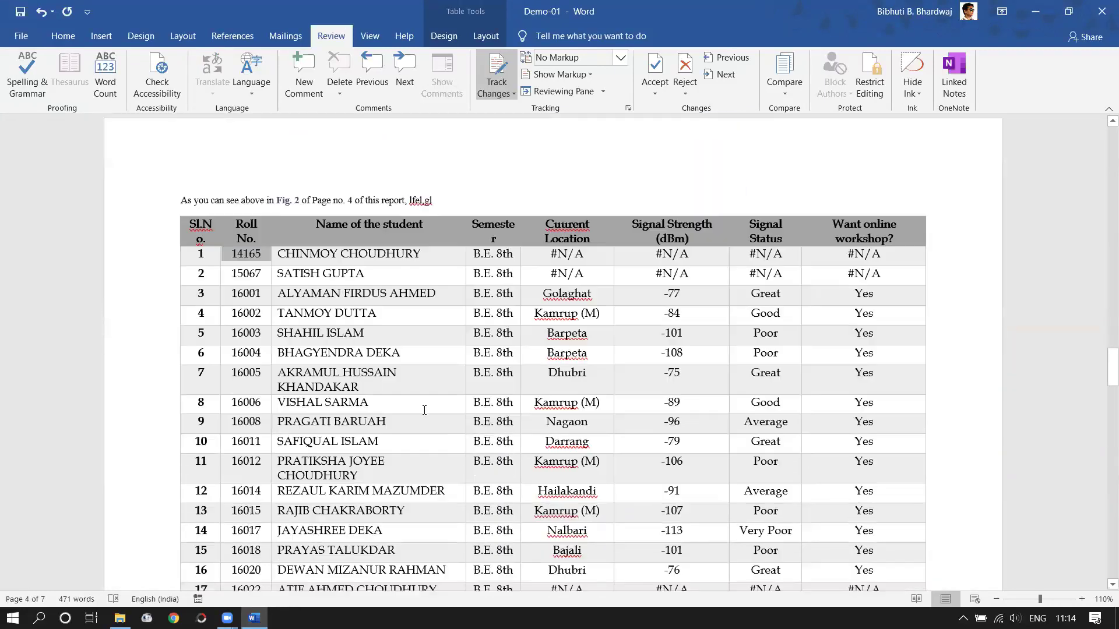
click(346, 361)
click(196, 140)
key(Right)
scroll(386, 330, up, 6)
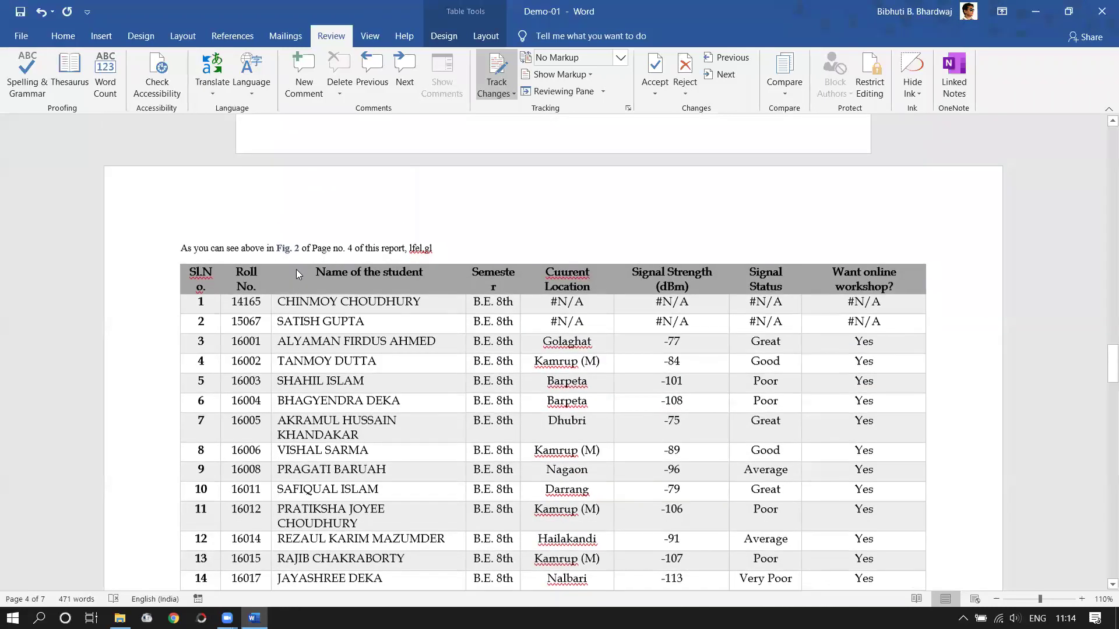
scroll(425, 333, up, 8)
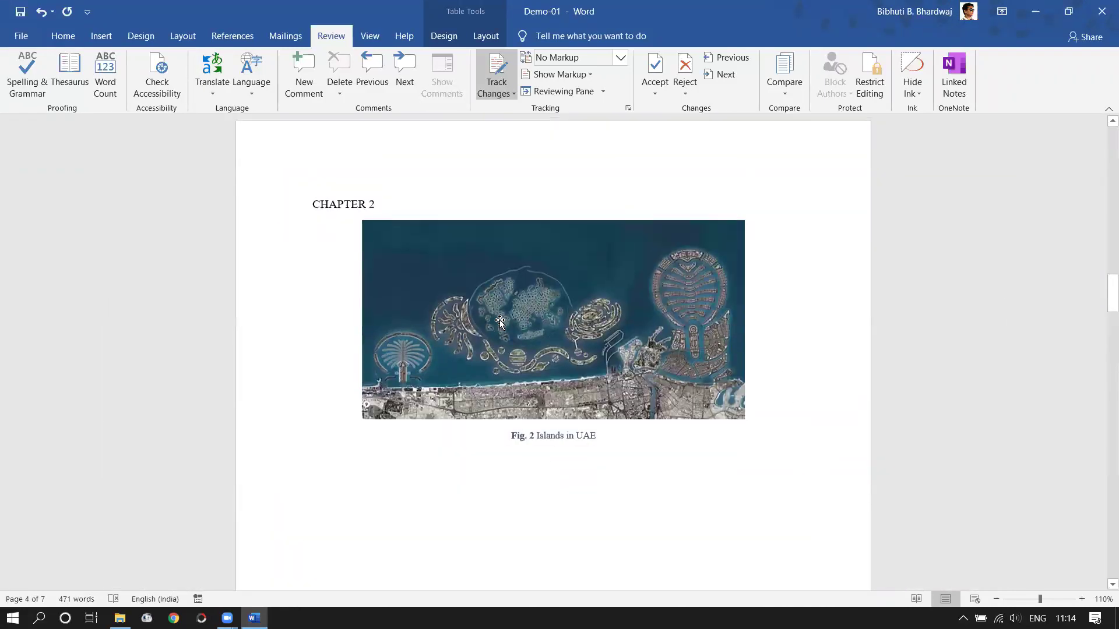
- Check the Fig. 2 islands picture's text wrapping and drag the picture to a new spot
click(499, 374)
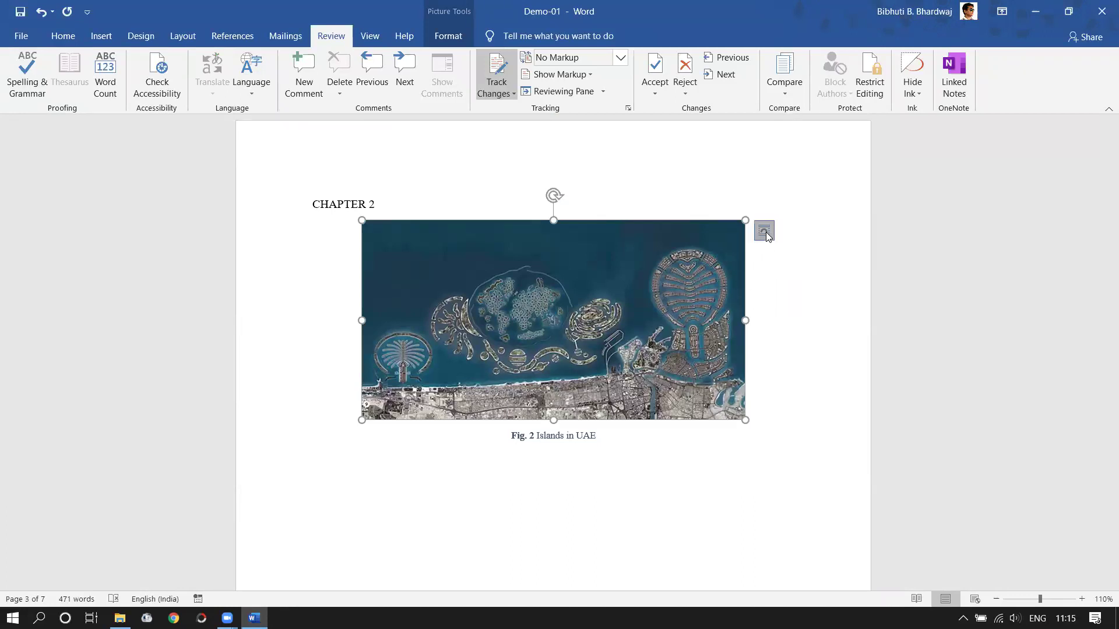
click(766, 232)
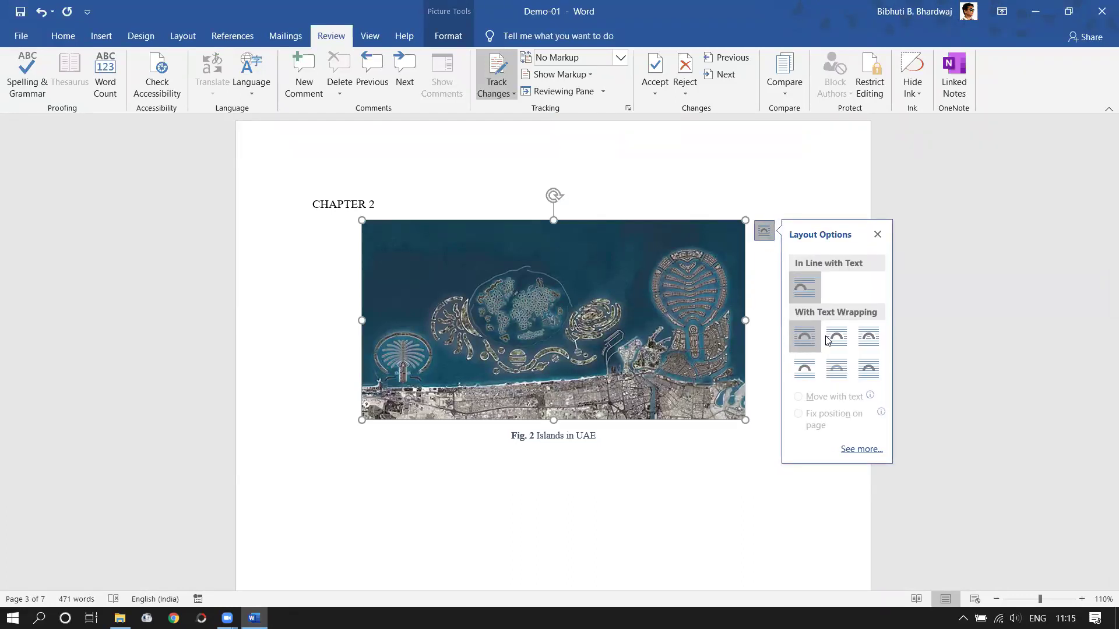
drag(498, 324, 457, 472)
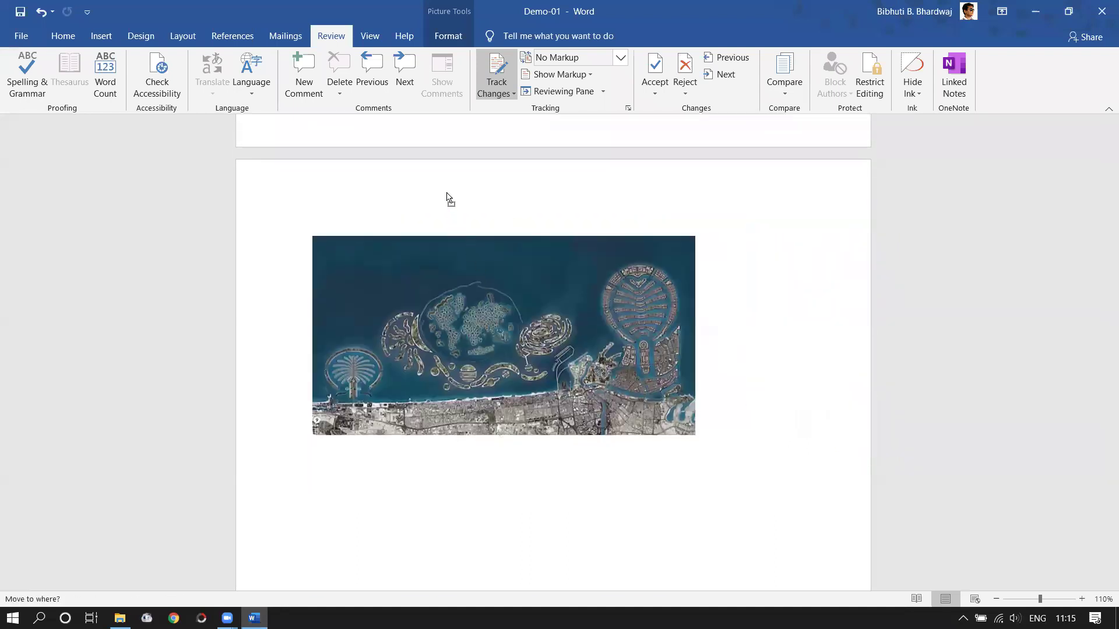
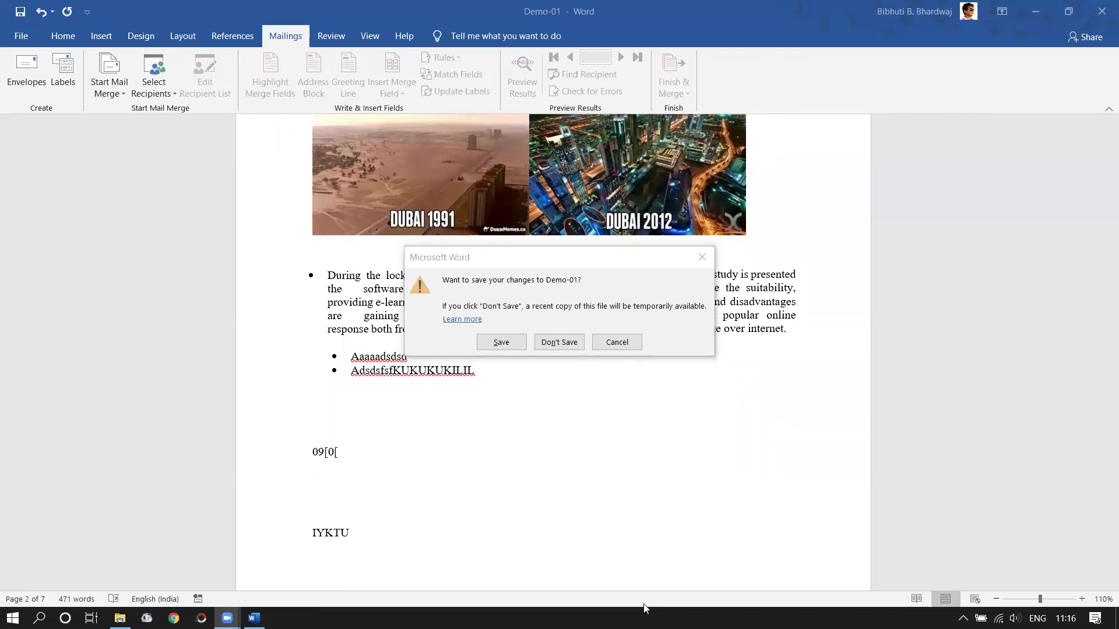
- Cancel the save-changes prompt so Demo-01 stays open with its edits
click(605, 348)
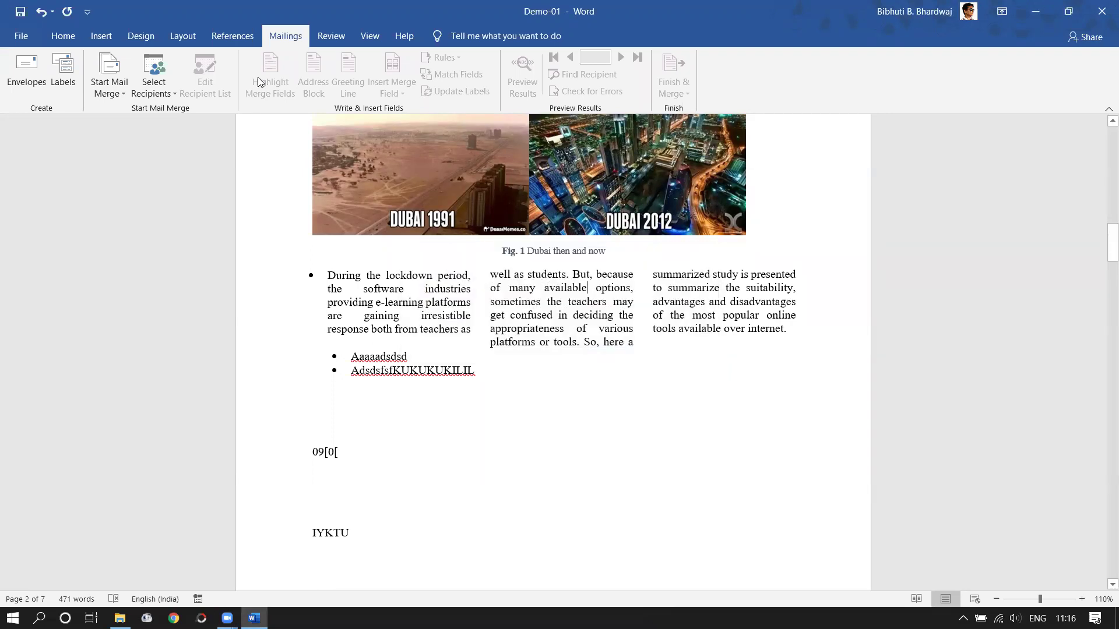
- Browse the Home, References, Mailings, Layout and Review tabs, including the ink display list
click(64, 38)
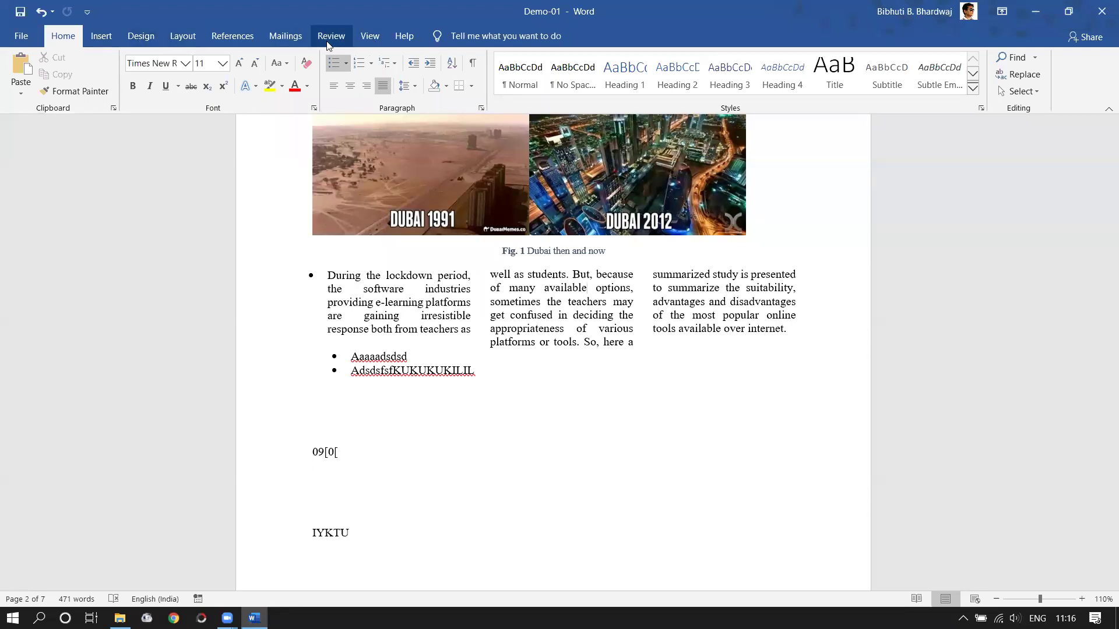
click(247, 42)
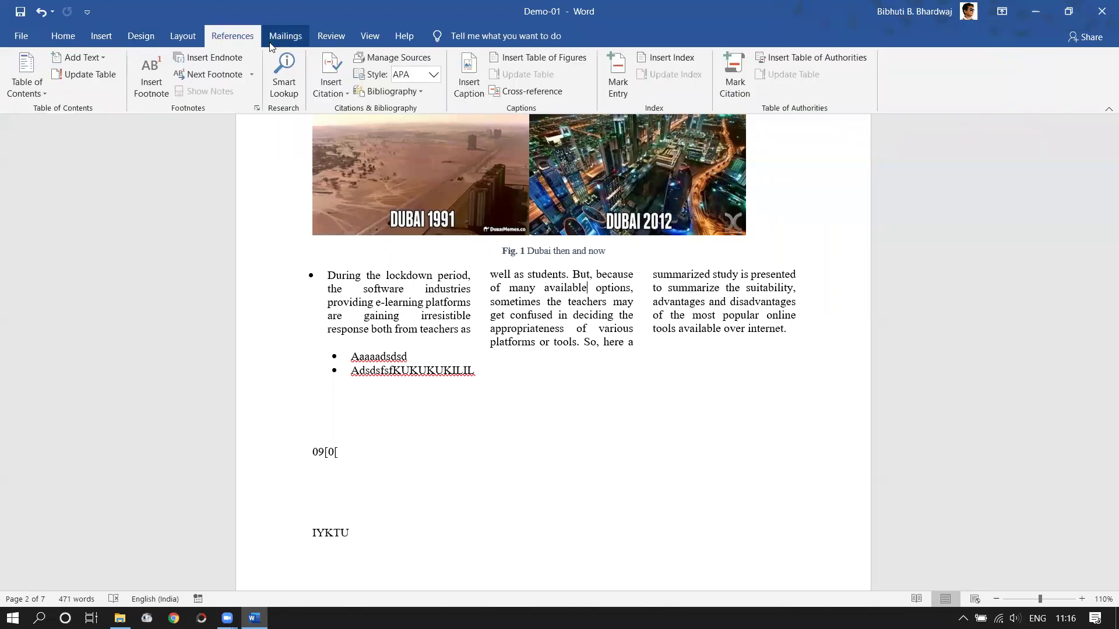
click(271, 41)
click(198, 38)
click(329, 36)
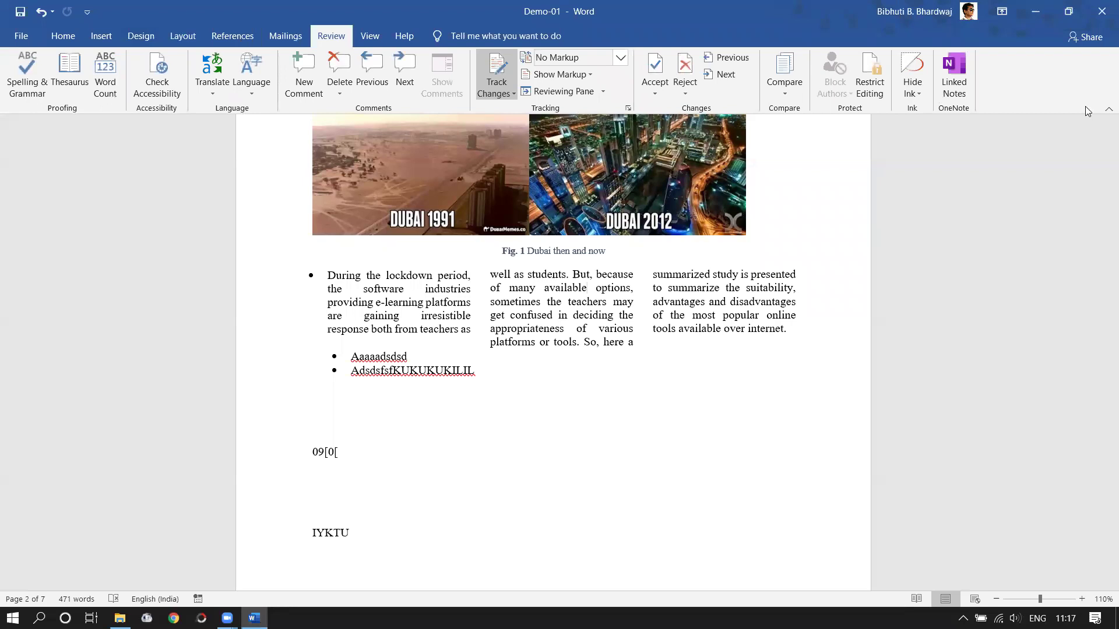
click(916, 89)
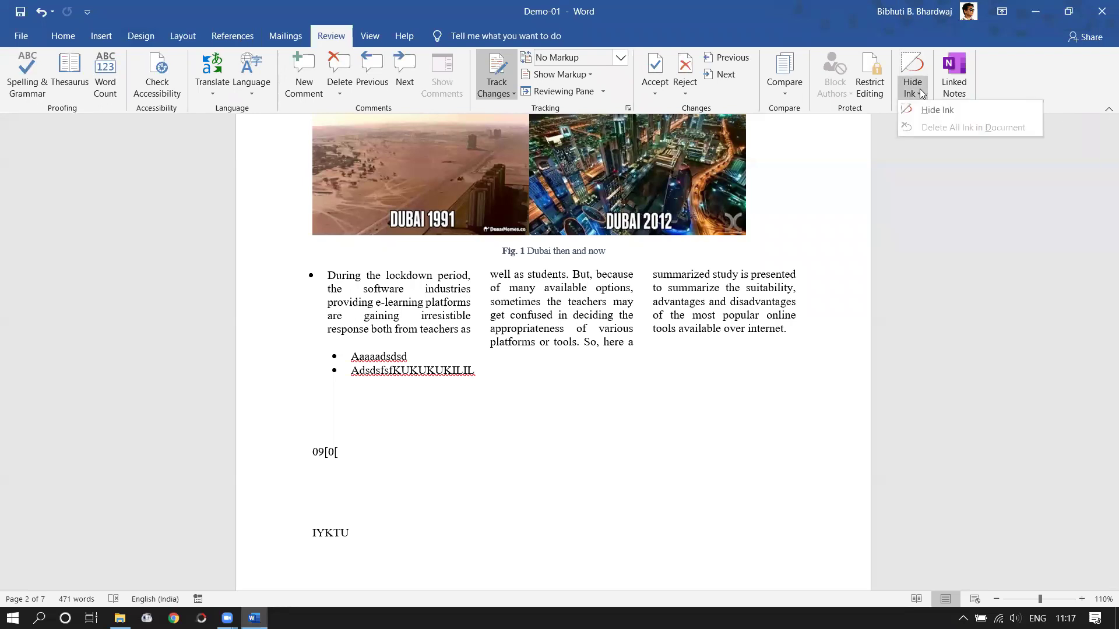
click(942, 111)
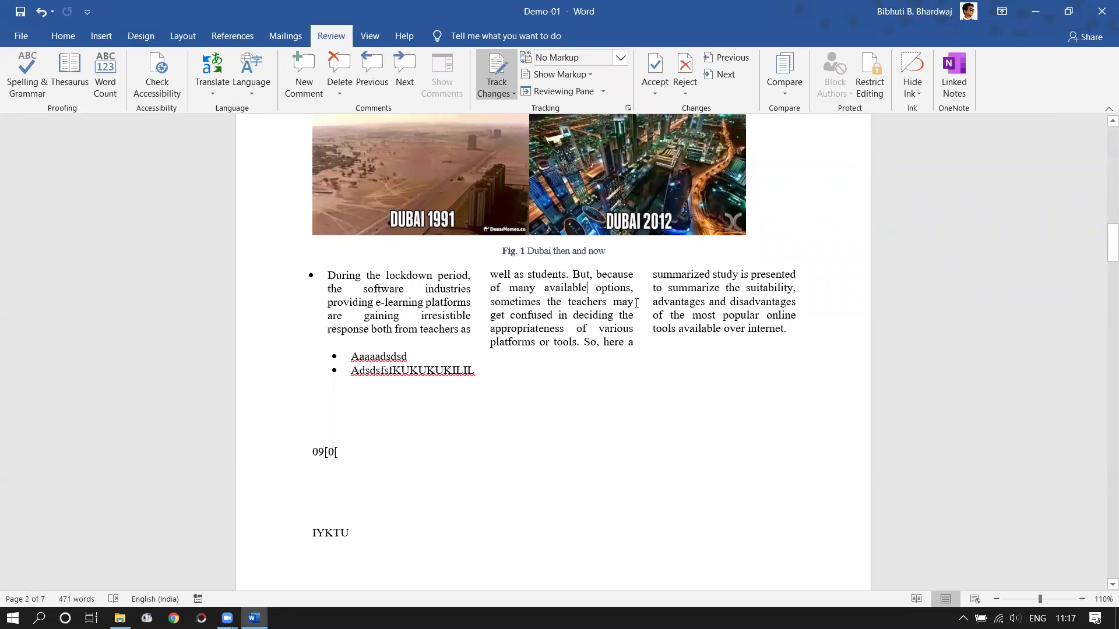
scroll(462, 350, up, 8)
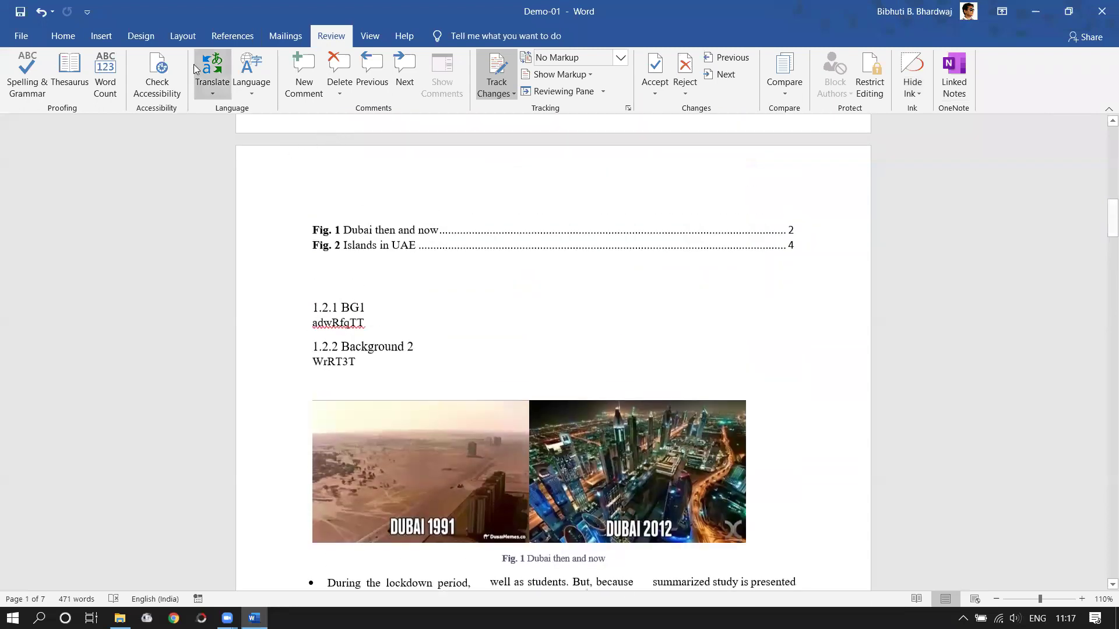
- Switch from Layout to the Design tab to see formatting and page background options
click(183, 41)
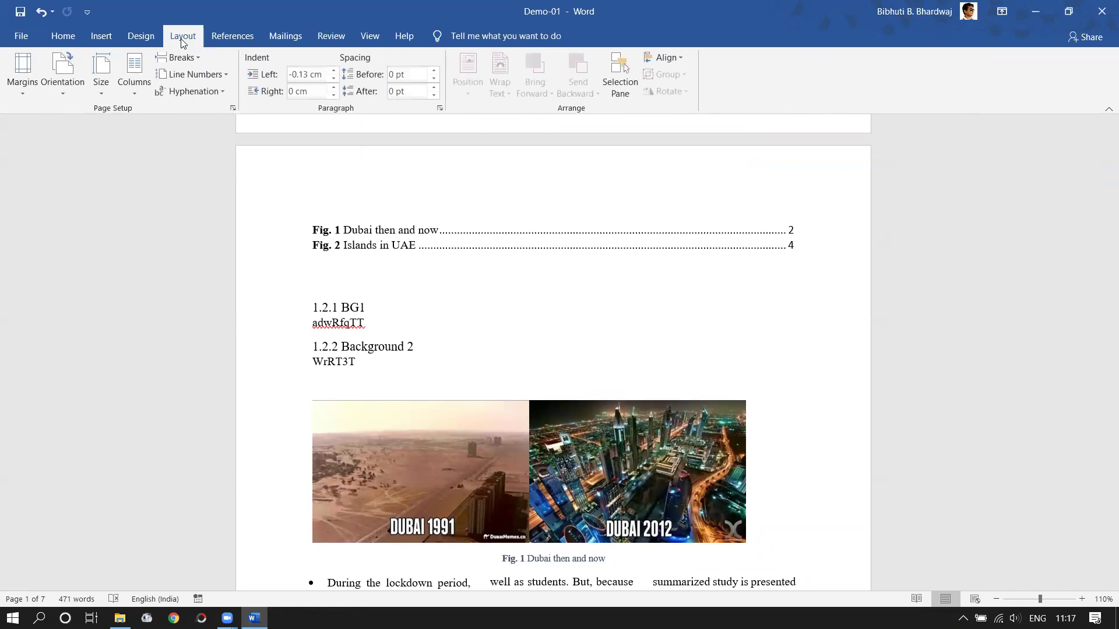
click(147, 39)
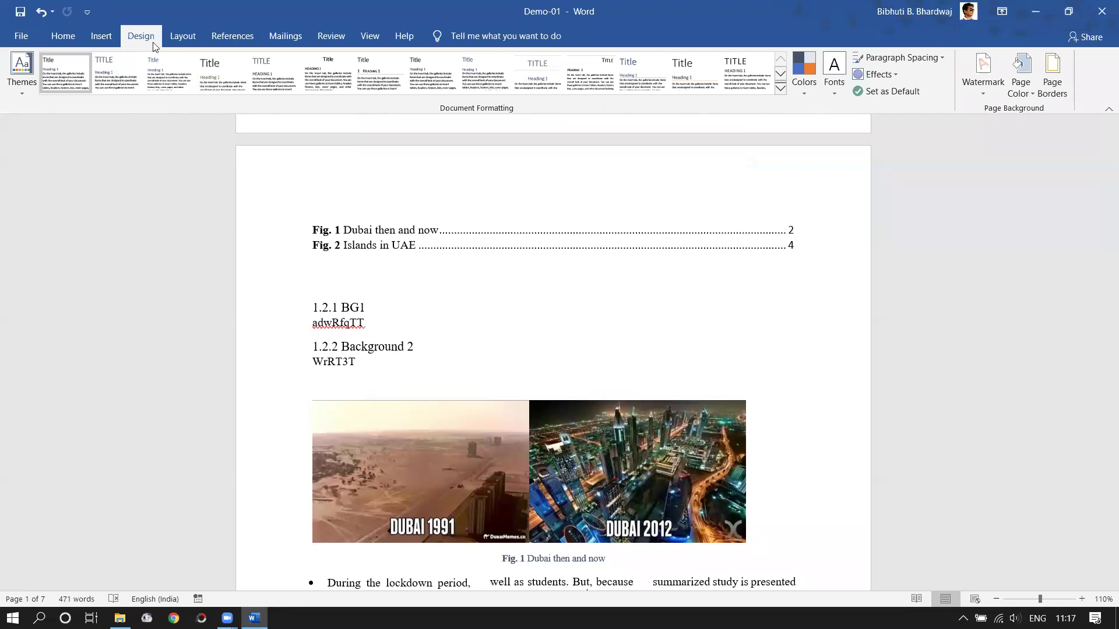
scroll(710, 286, down, 8)
scroll(711, 353, up, 5)
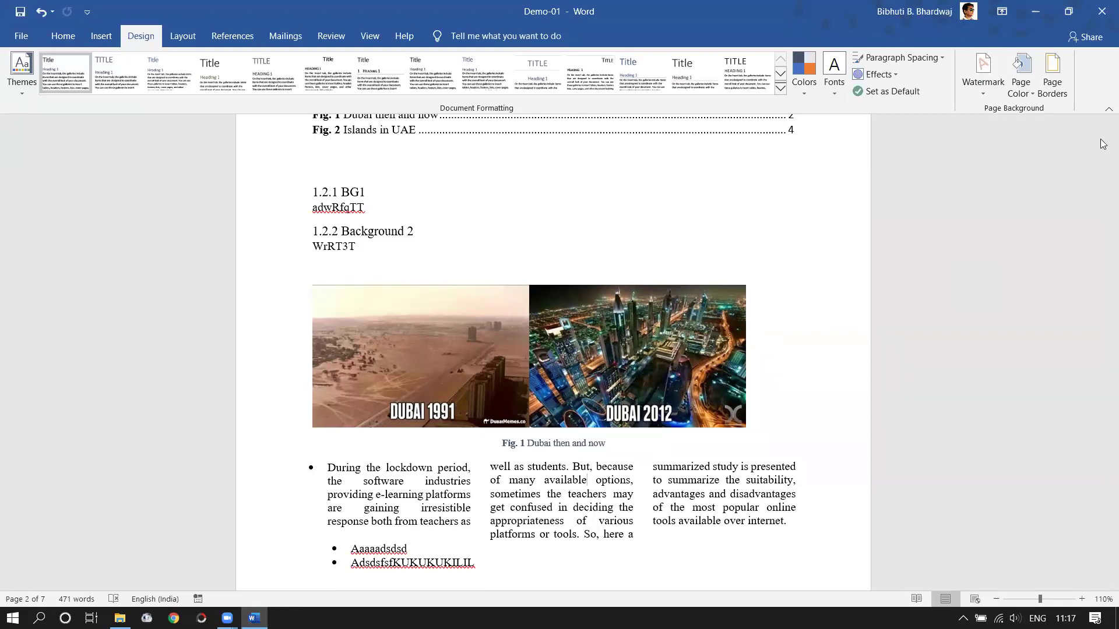
- Apply a custom text watermark reading 'Only for AEC students' through Design > Watermark
click(987, 91)
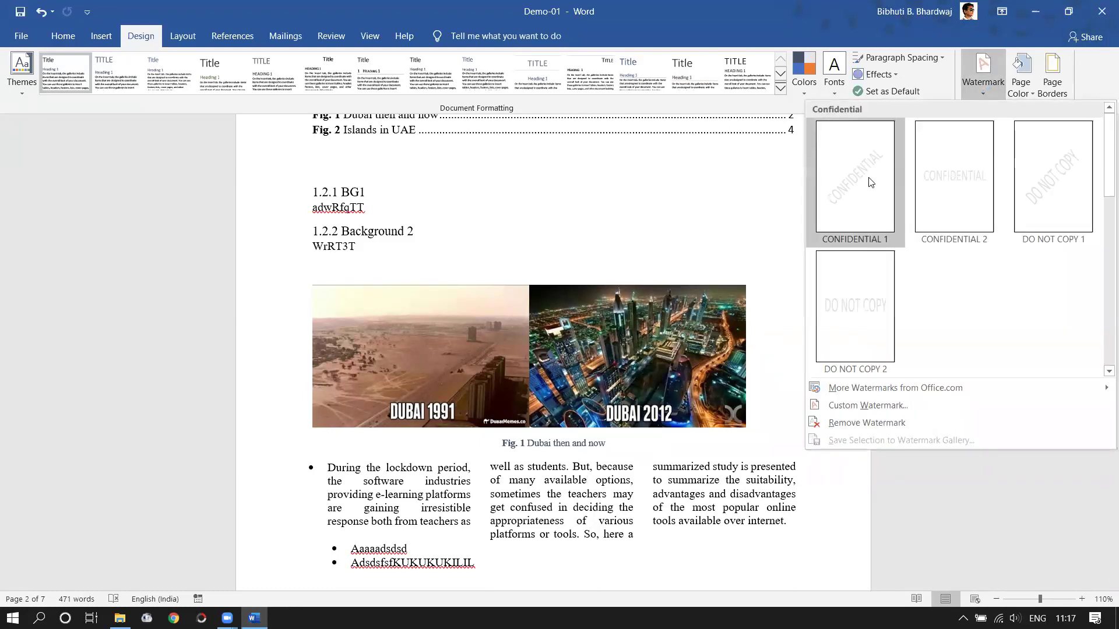
click(834, 406)
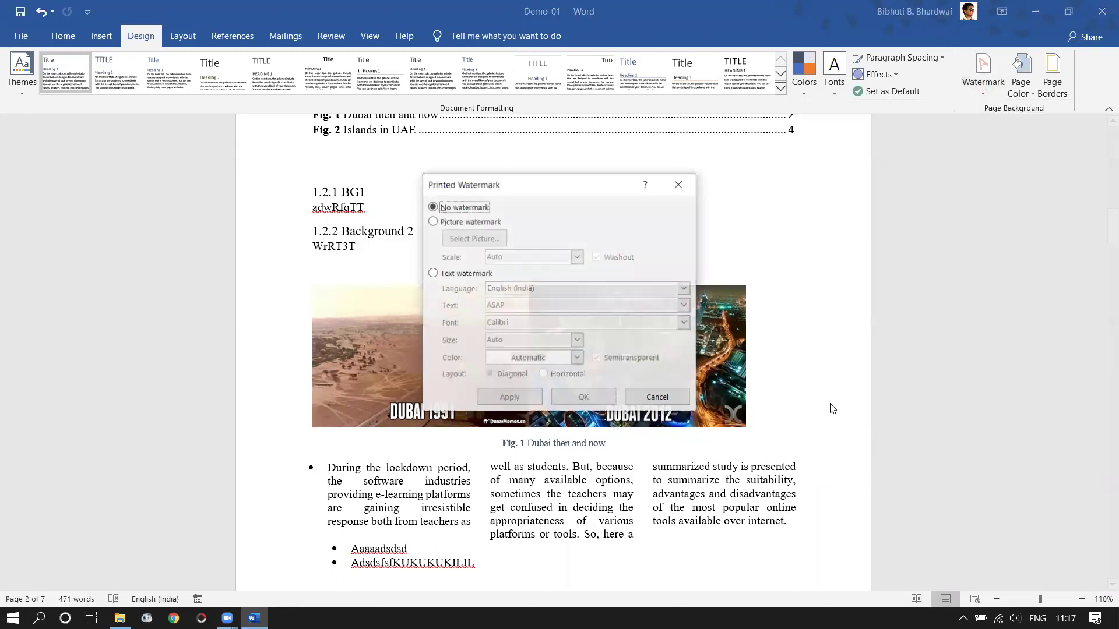
click(443, 274)
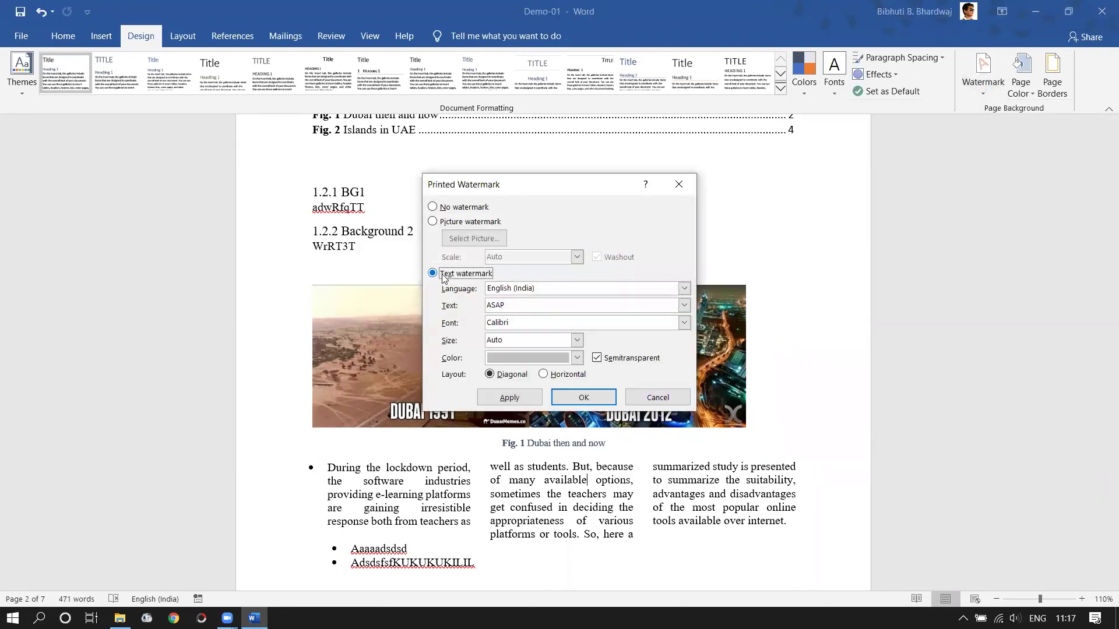
click(433, 223)
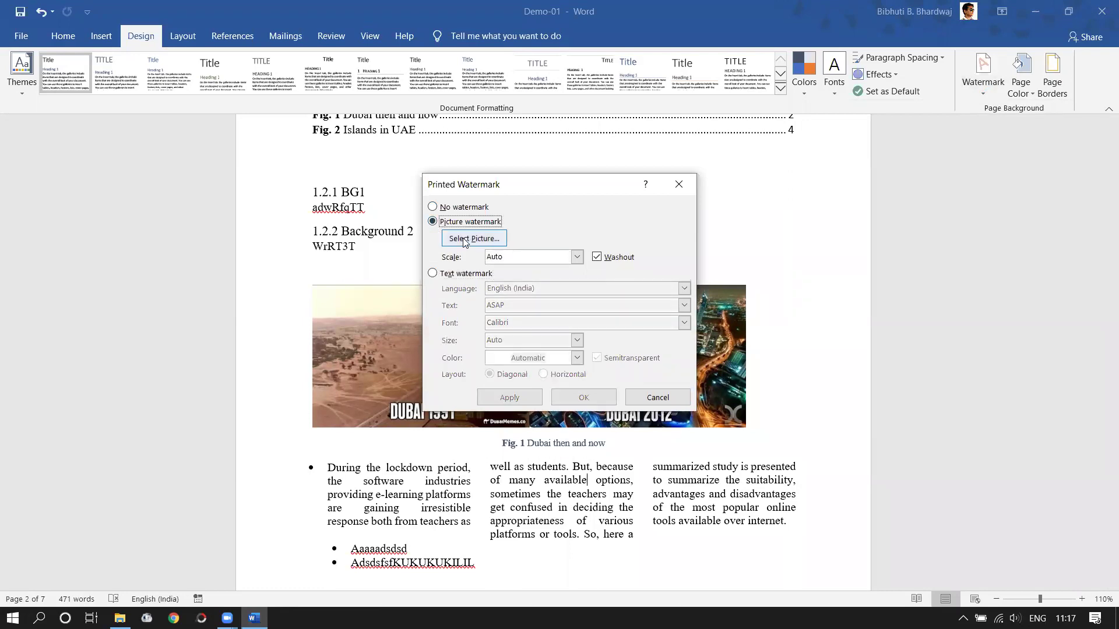
click(432, 273)
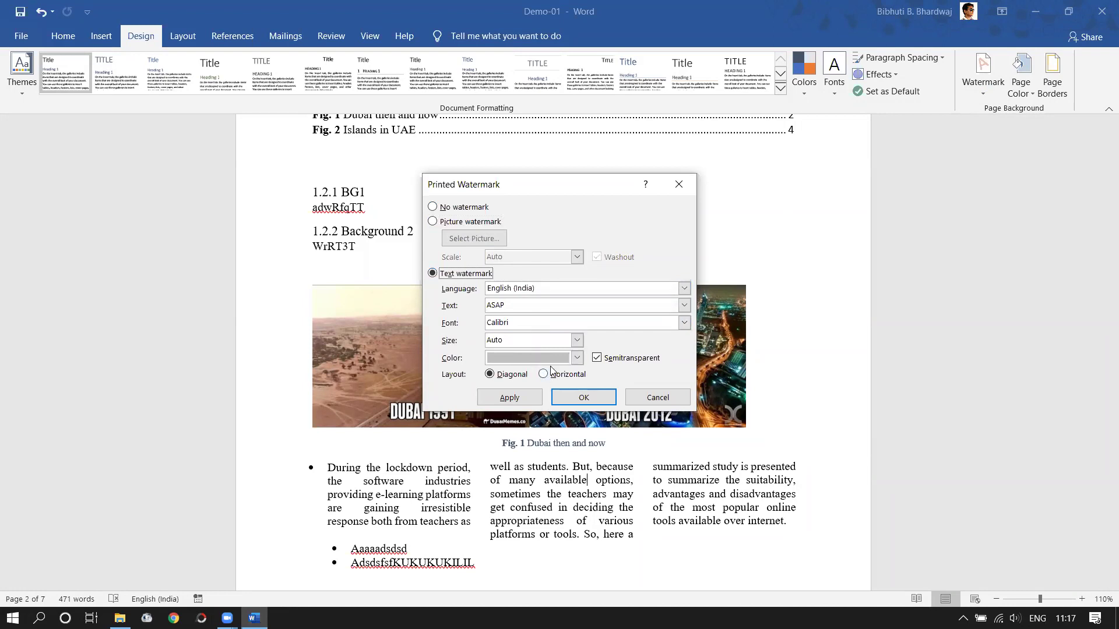
click(512, 306)
double_click(512, 306)
text(A)
key(BackSpace)
key(BackSpace)
text(Only for AEC students)
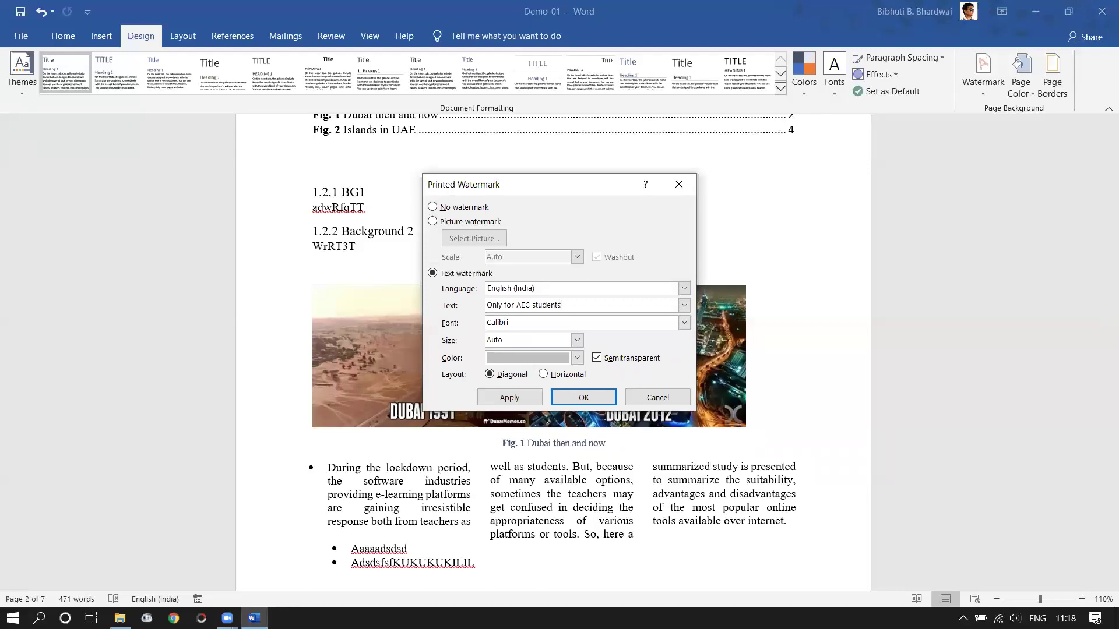
click(512, 401)
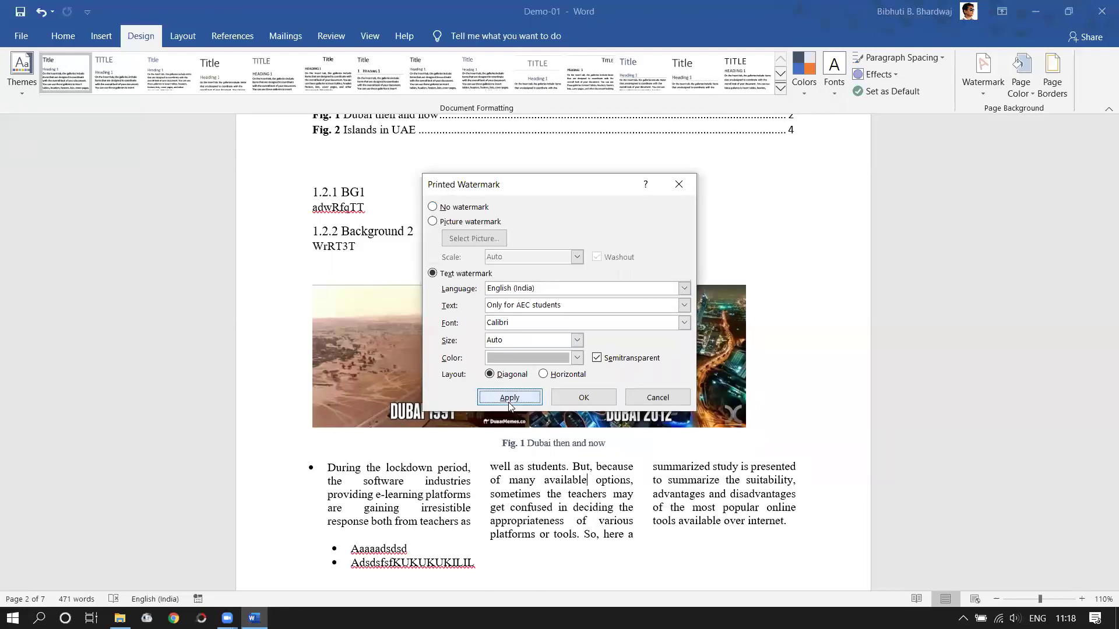
click(657, 398)
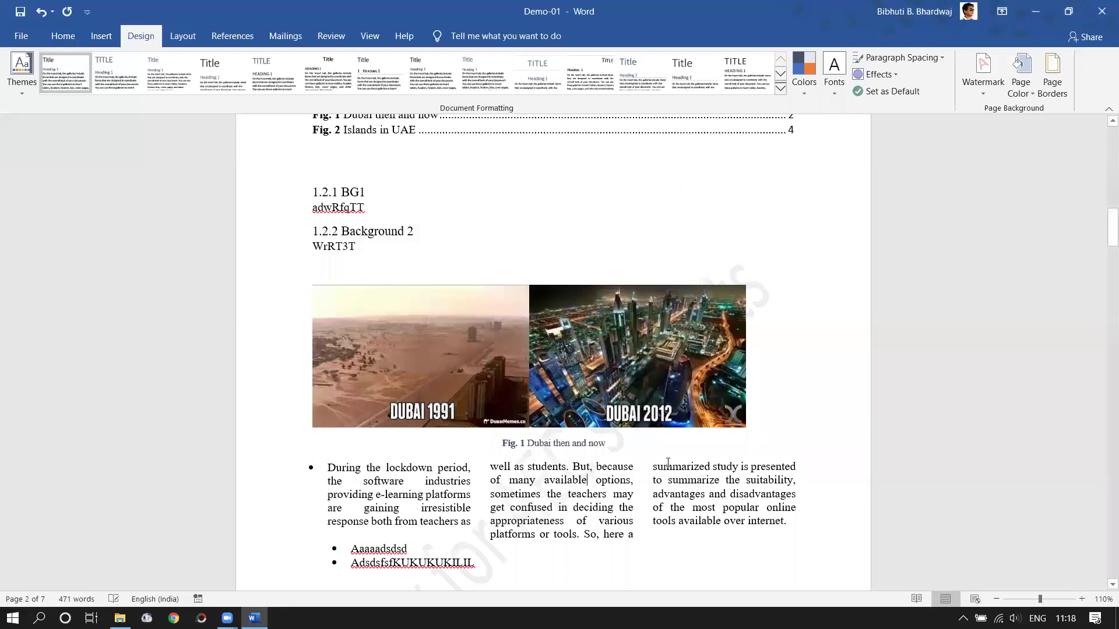
- Scroll through the pages to check the watermark on the three-column text
scroll(468, 431, down, 3)
scroll(469, 431, down, 2)
click(581, 205)
scroll(529, 541, up, 2)
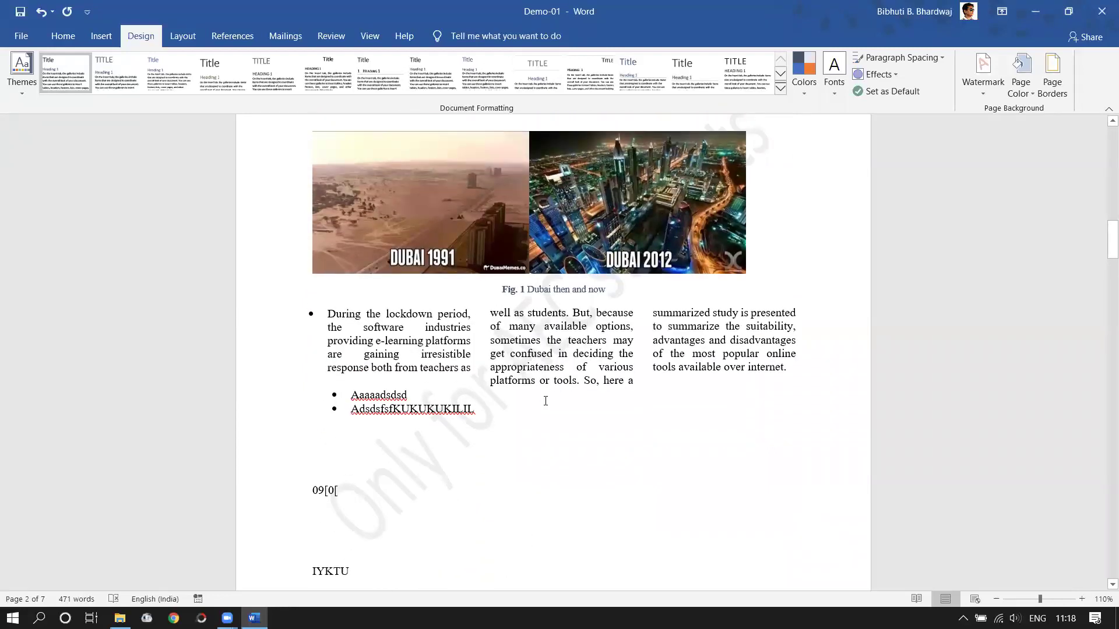
scroll(659, 417, down, 10)
scroll(612, 437, down, 3)
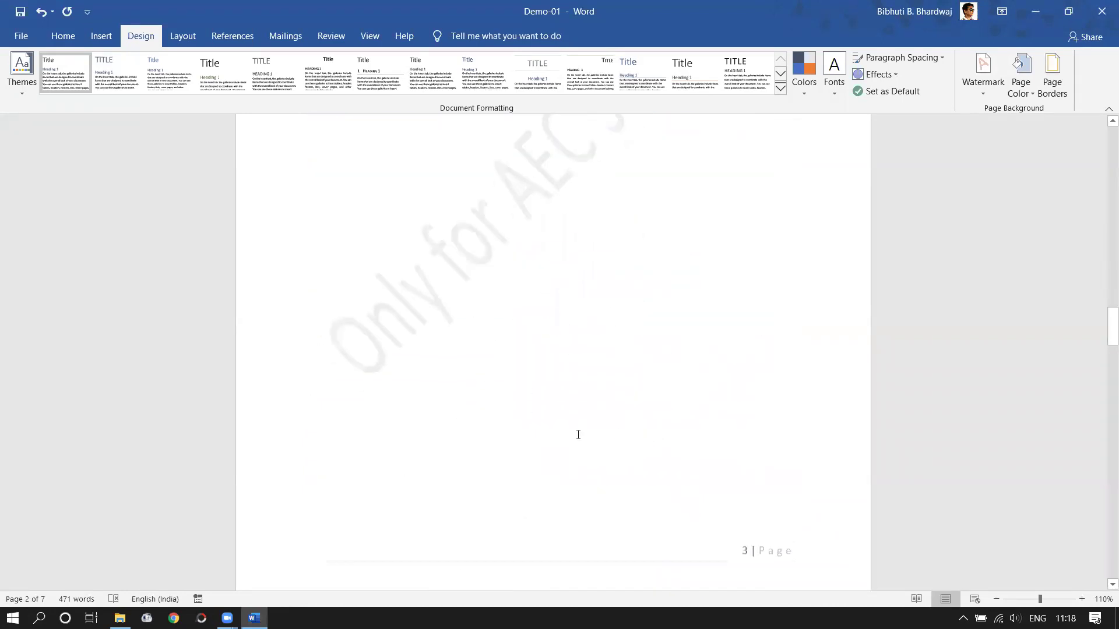
scroll(583, 425, up, 4)
scroll(630, 372, down, 1)
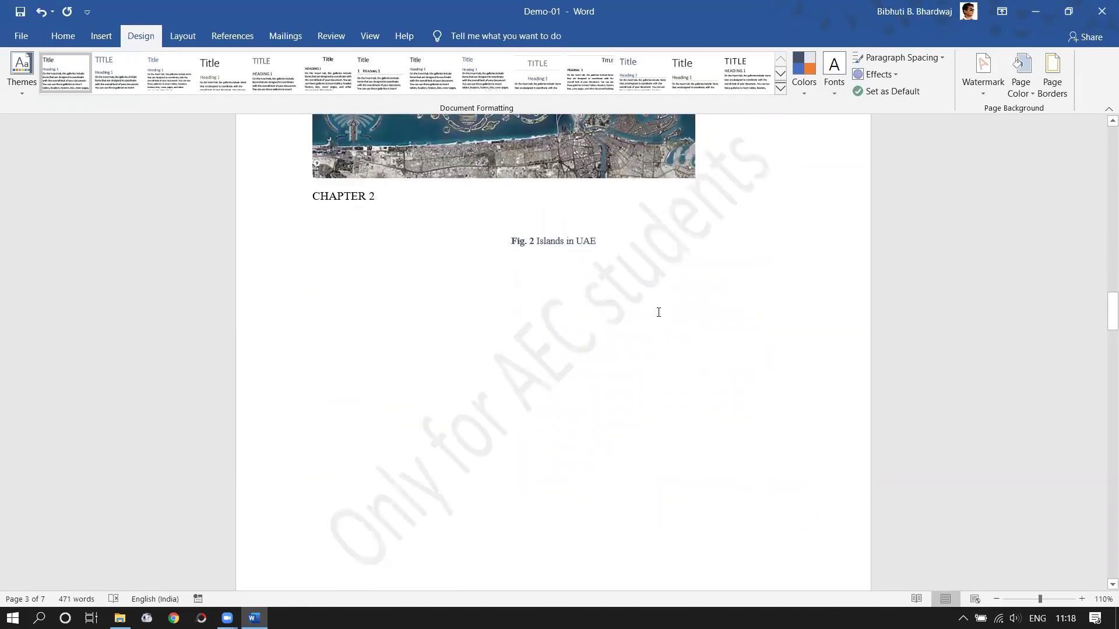
scroll(658, 312, up, 10)
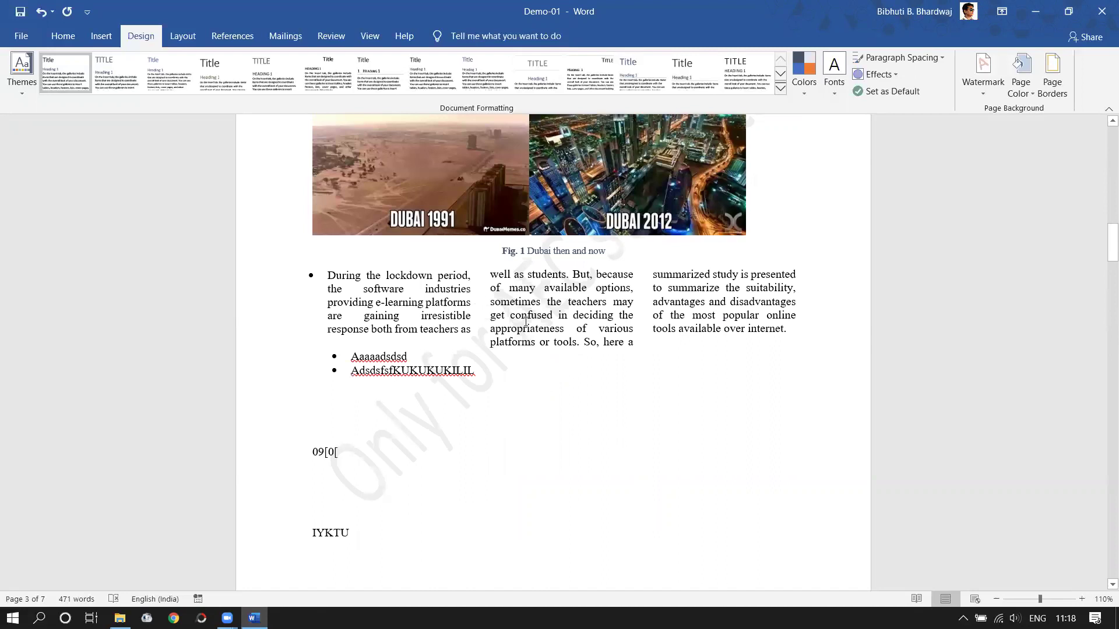
drag(492, 275, 628, 343)
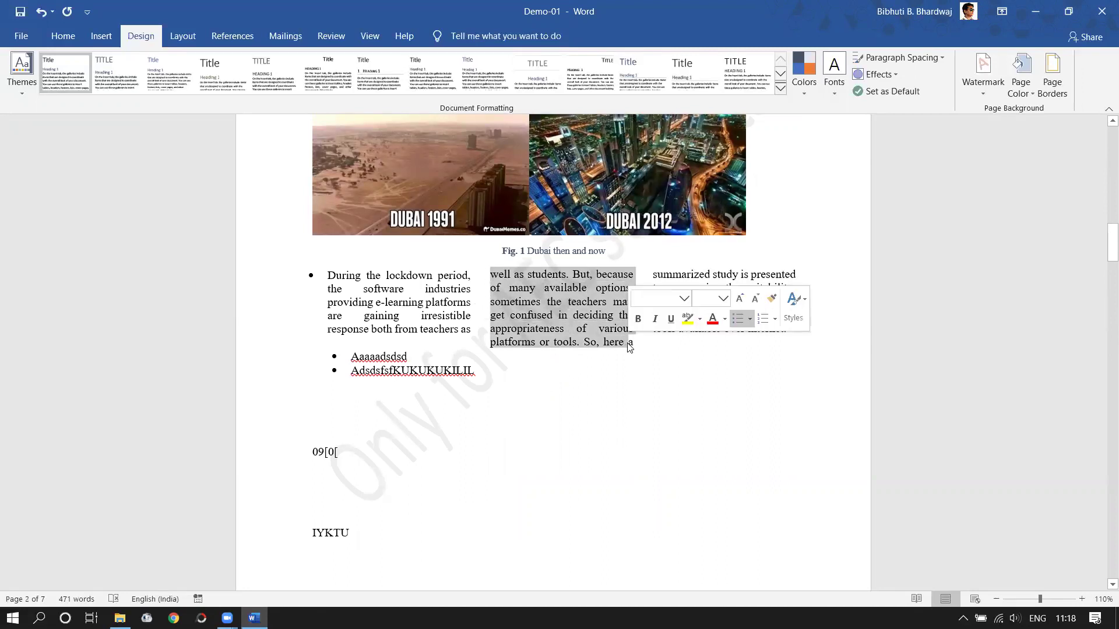
scroll(482, 430, down, 2)
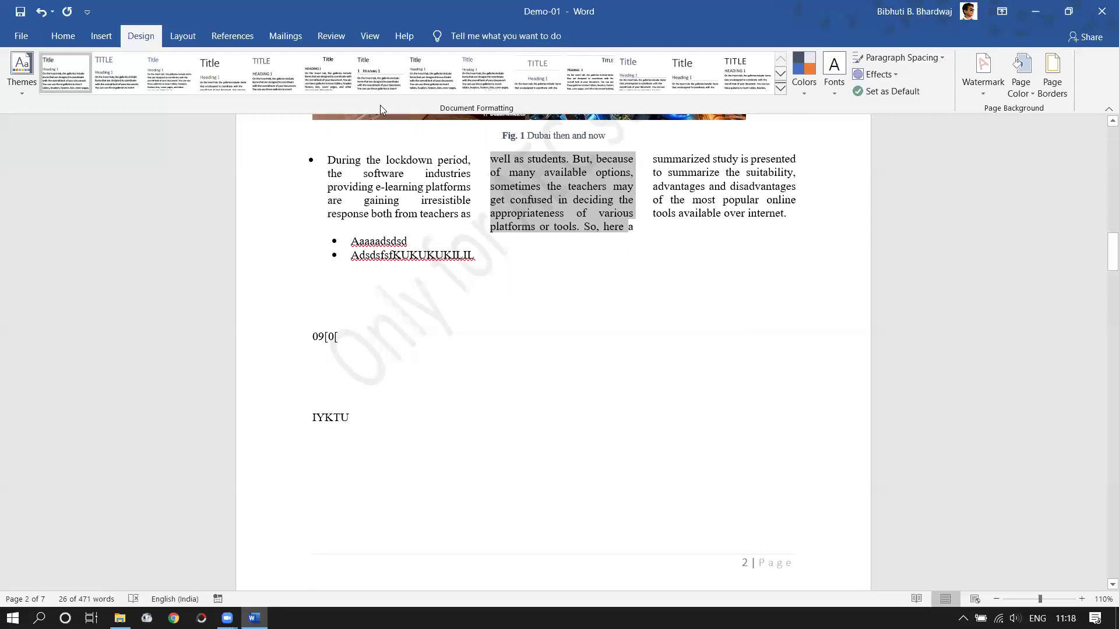
- With the Layout tab showing, place the cursor in the empty paragraph below the student table
click(181, 43)
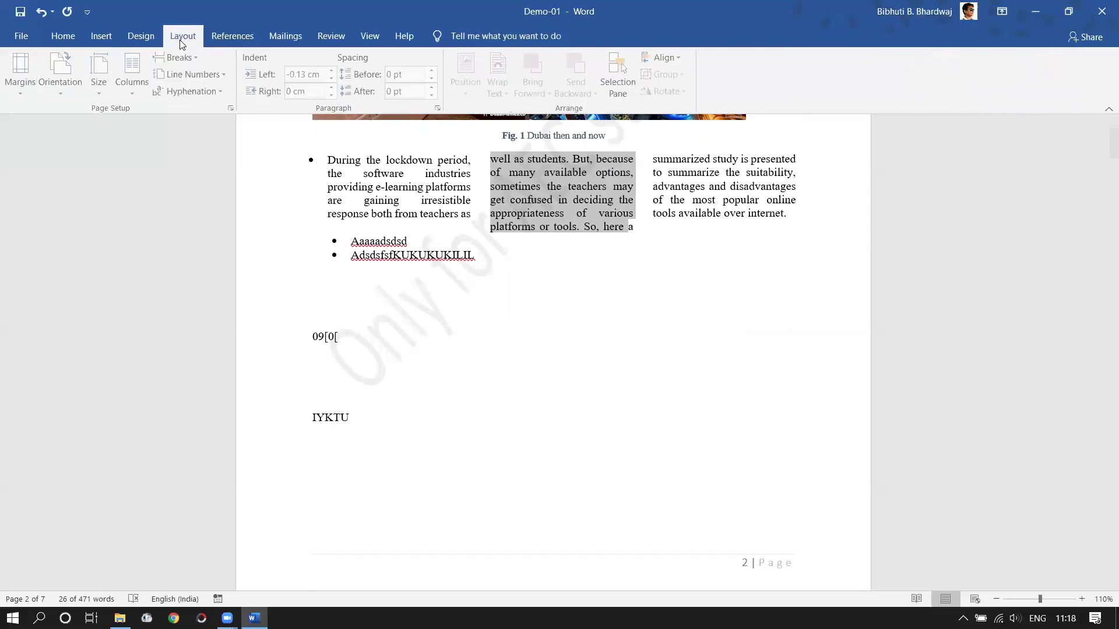
scroll(581, 405, down, 15)
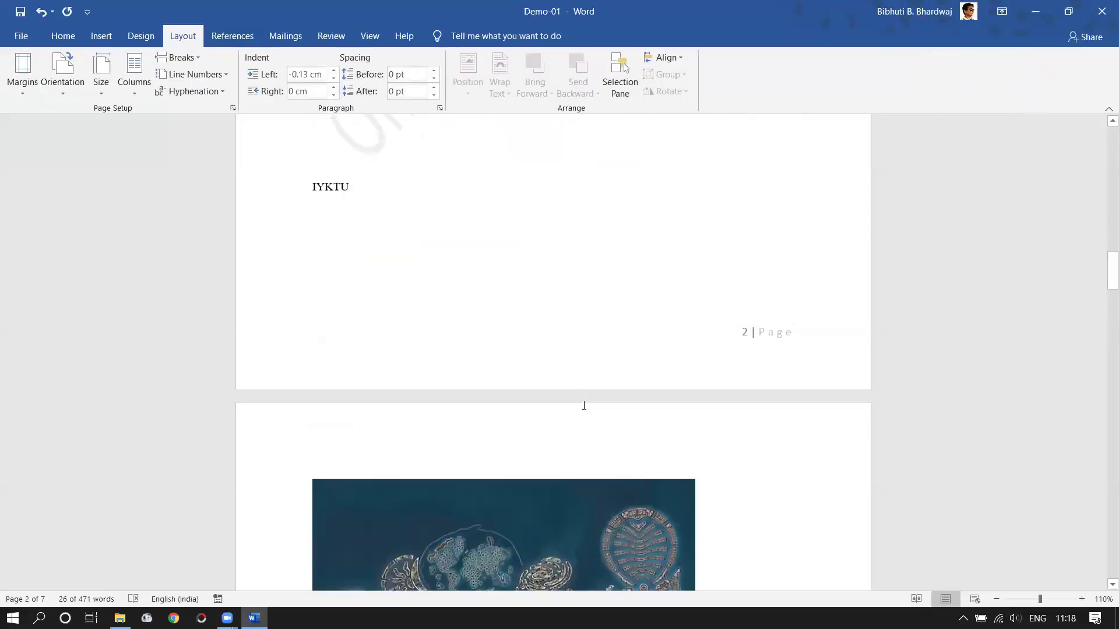
scroll(582, 414, down, 5)
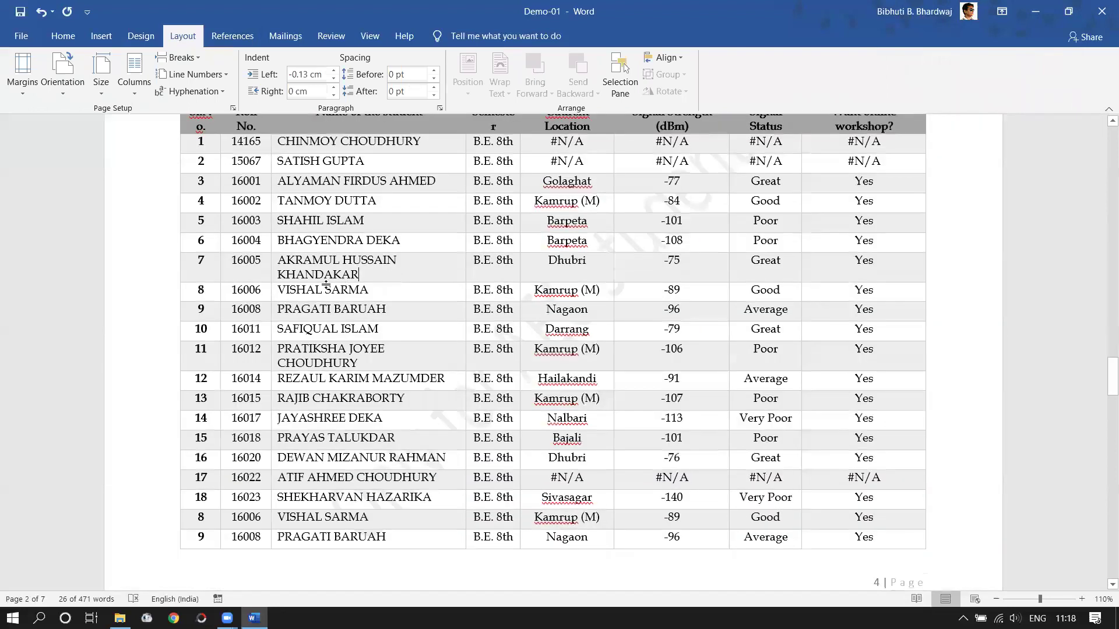
click(309, 279)
scroll(284, 269, up, 1)
scroll(545, 424, up, 3)
scroll(548, 425, down, 15)
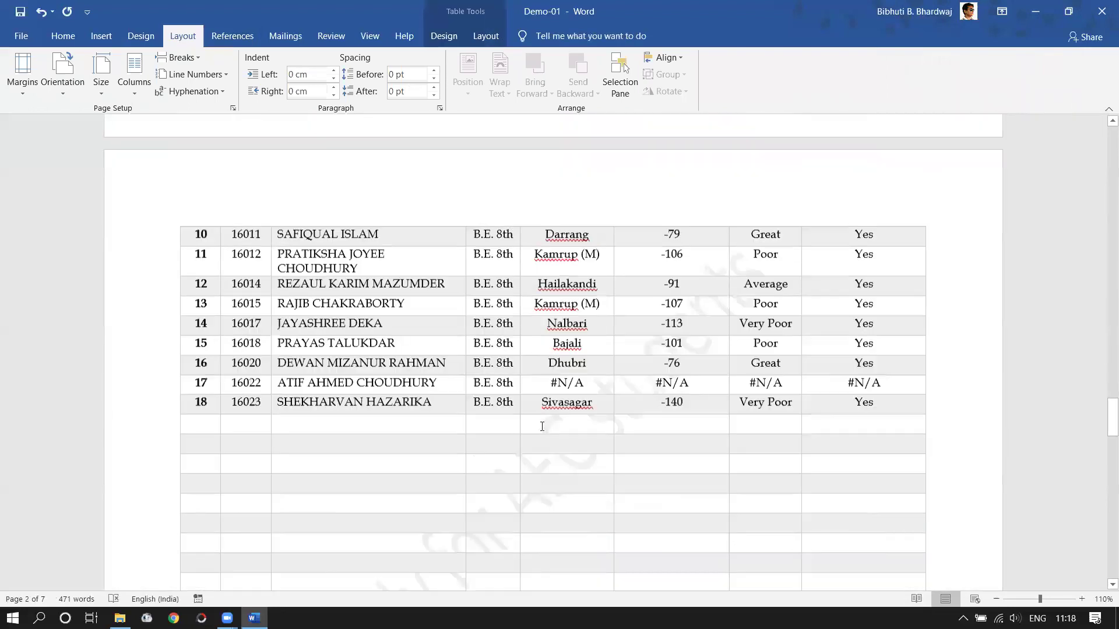
scroll(441, 359, down, 3)
scroll(368, 288, up, 2)
click(366, 284)
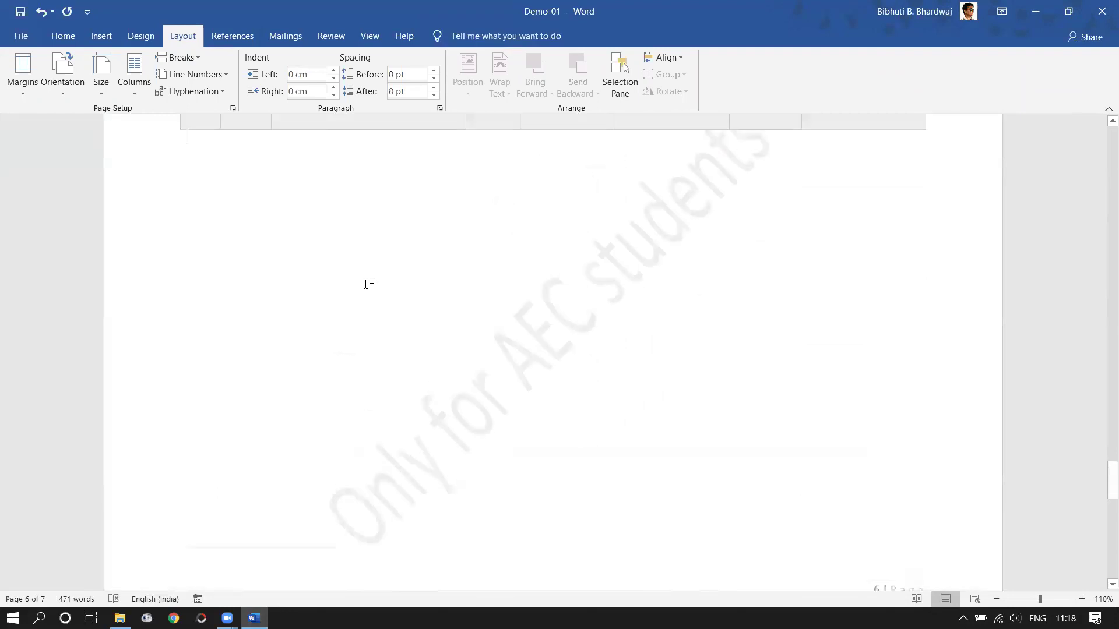
- Type a backslash below the student table and insert a 4-column, 4-row table
text(\)
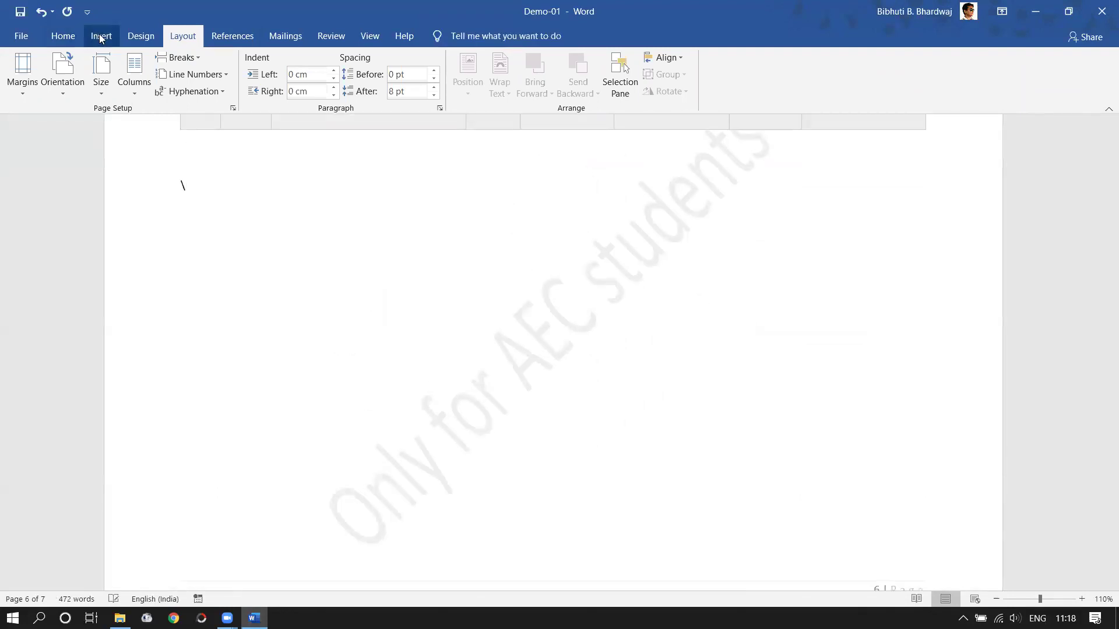
click(101, 37)
click(121, 96)
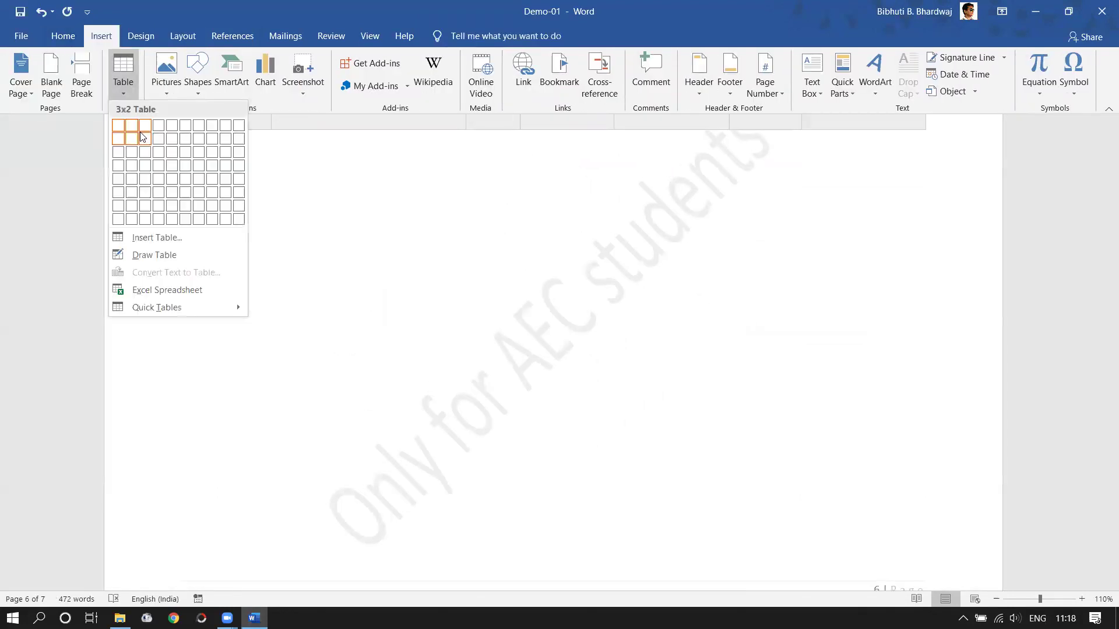
click(159, 164)
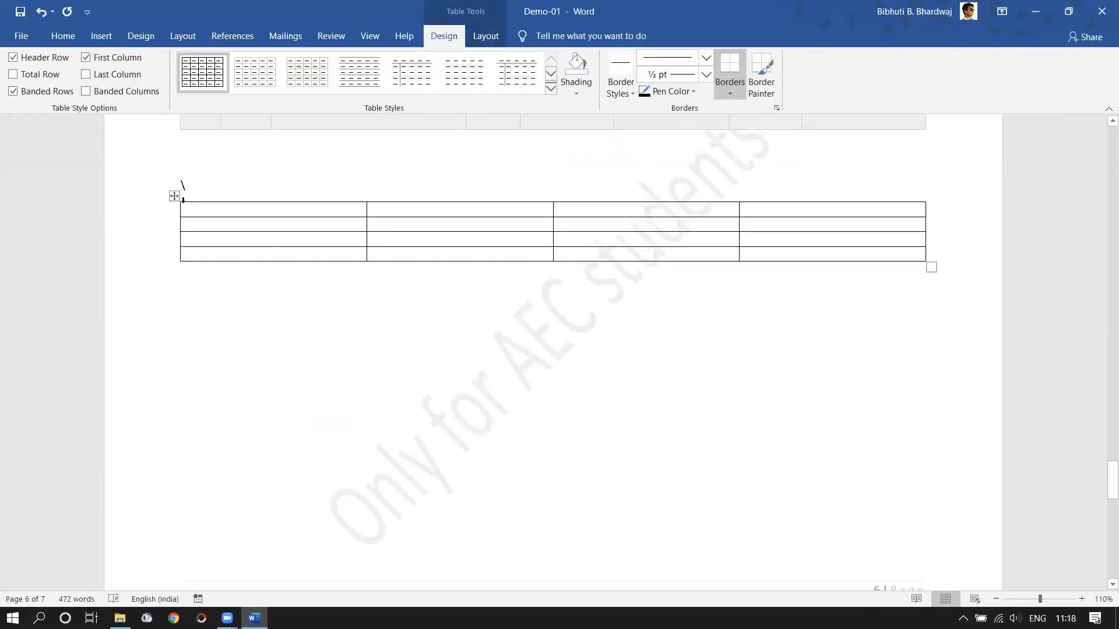
- Open the new table's Table Properties and close it without changes
right_click(174, 196)
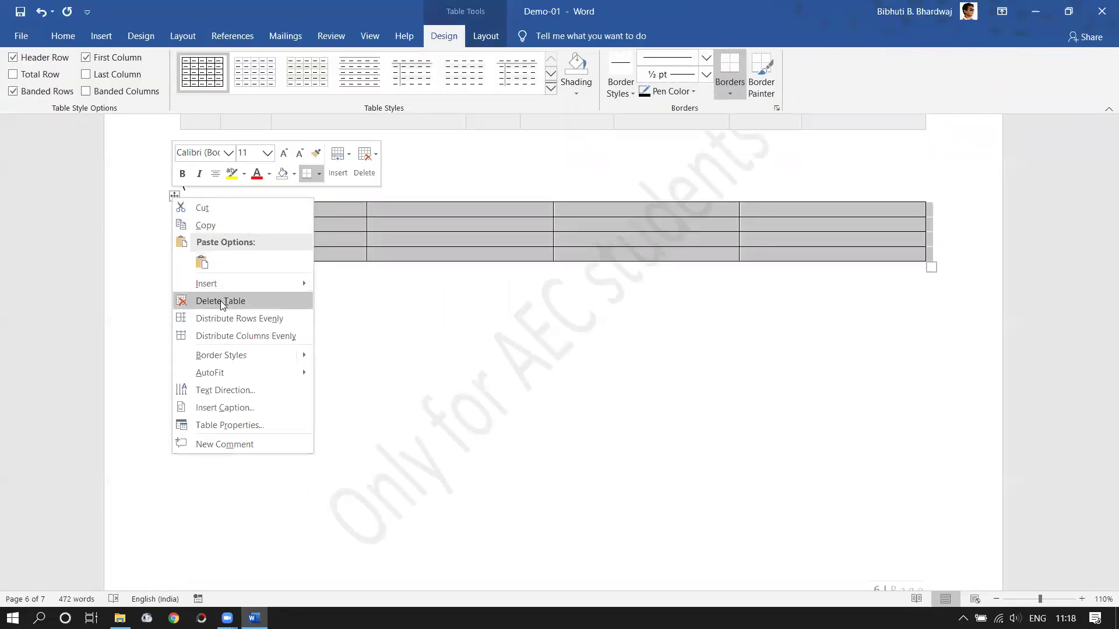
click(268, 421)
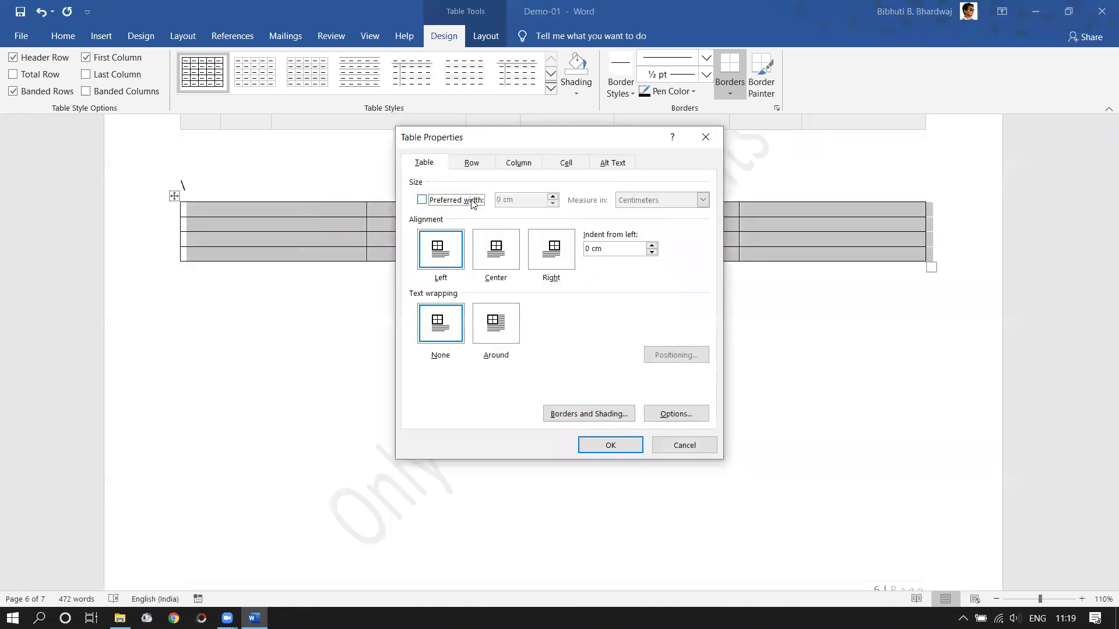
click(438, 331)
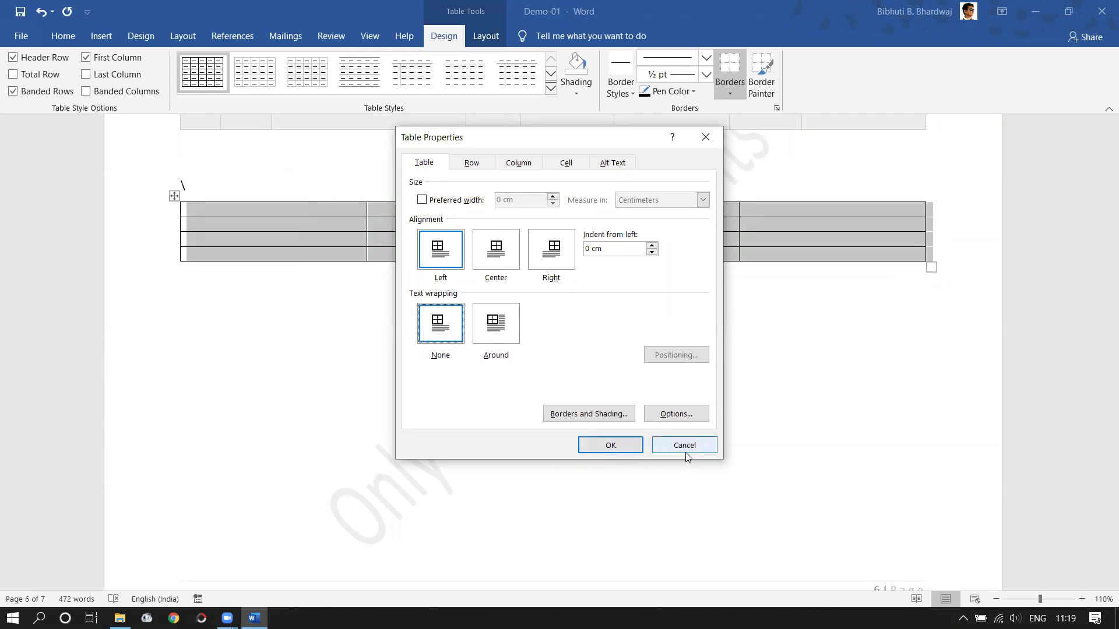
click(634, 451)
click(236, 208)
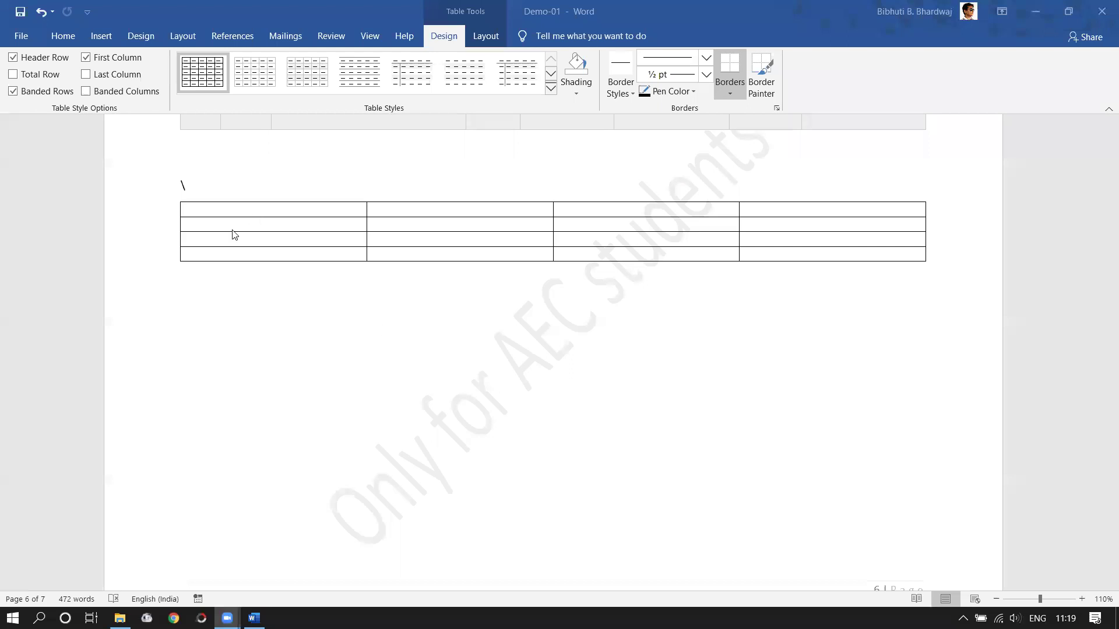
- Delete the stray backslash and type 'Assam Engineering College' in the table's first cell
click(128, 186)
key(BackSpace)
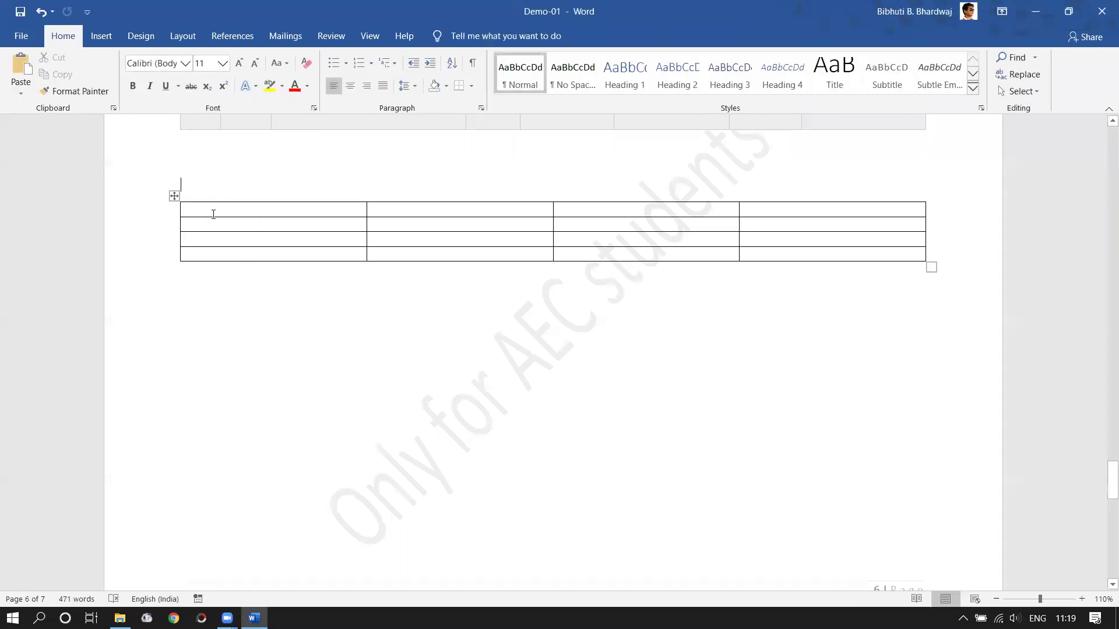
click(213, 214)
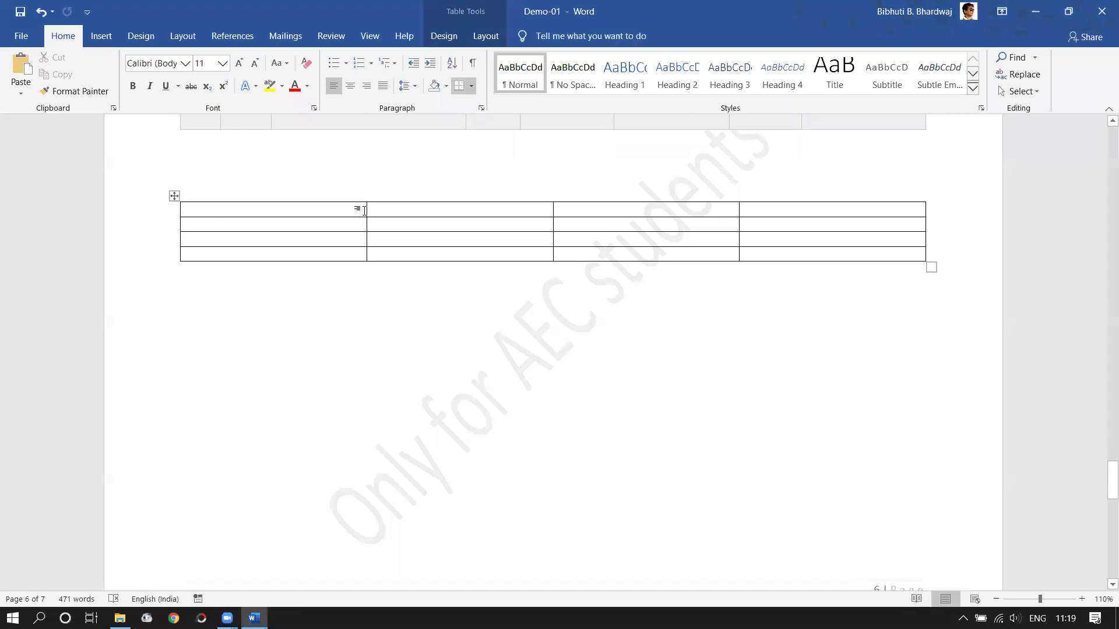
drag(309, 209, 309, 210)
click(237, 211)
text(Assam )
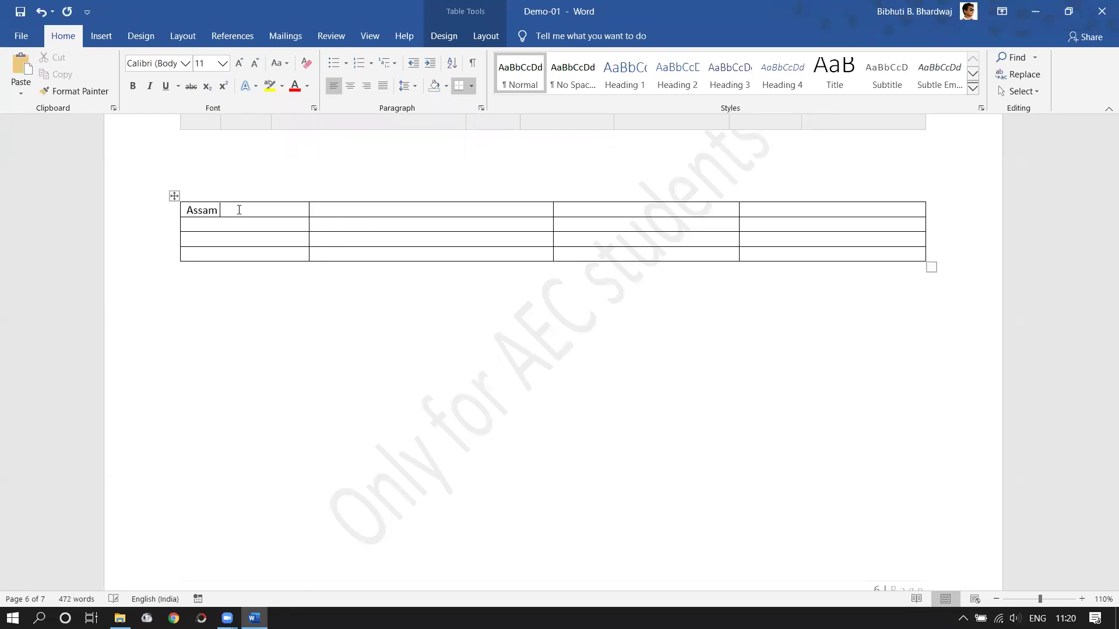
text(Engineering College)
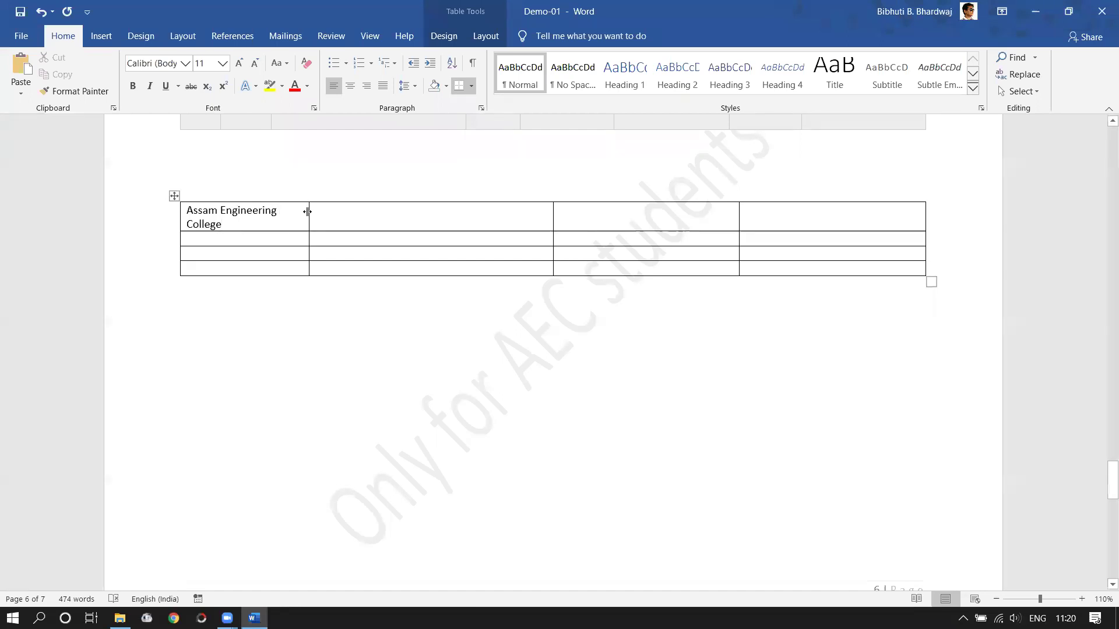
- Widen the first column so 'Assam Engineering College' fits on one line
drag(308, 212, 317, 215)
click(367, 386)
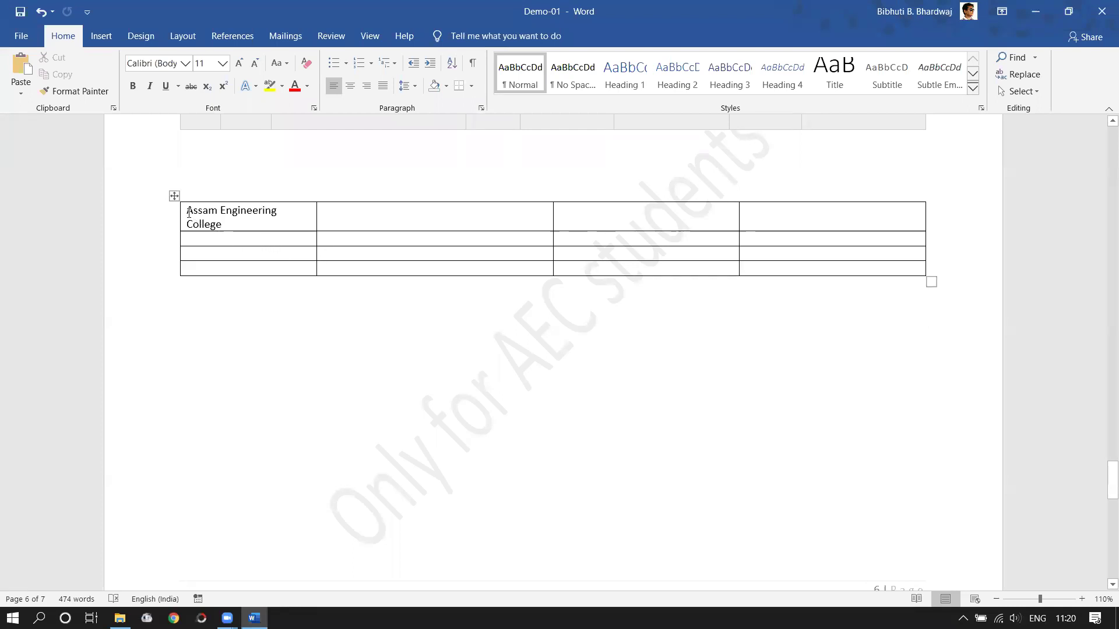
drag(189, 211, 315, 220)
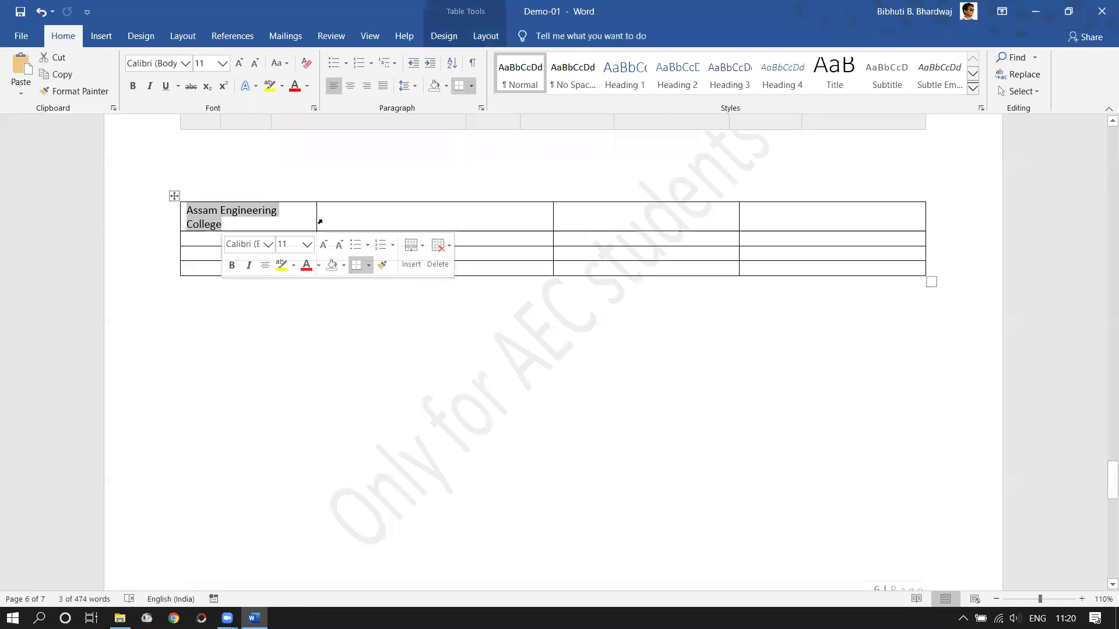
click(280, 212)
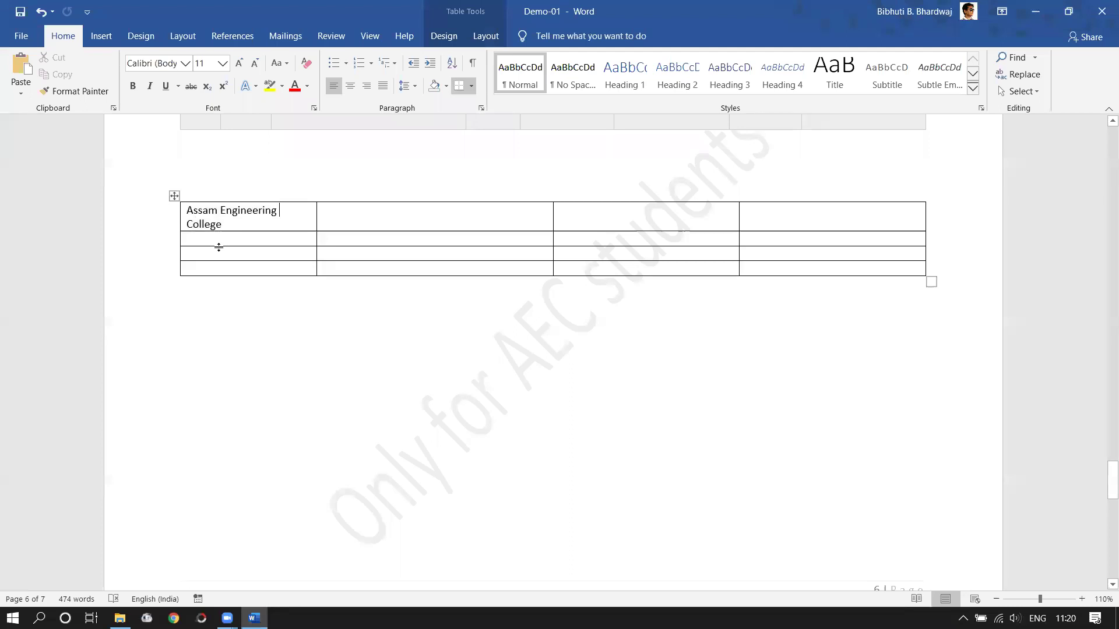
scroll(220, 245, up, 4)
scroll(213, 230, up, 9)
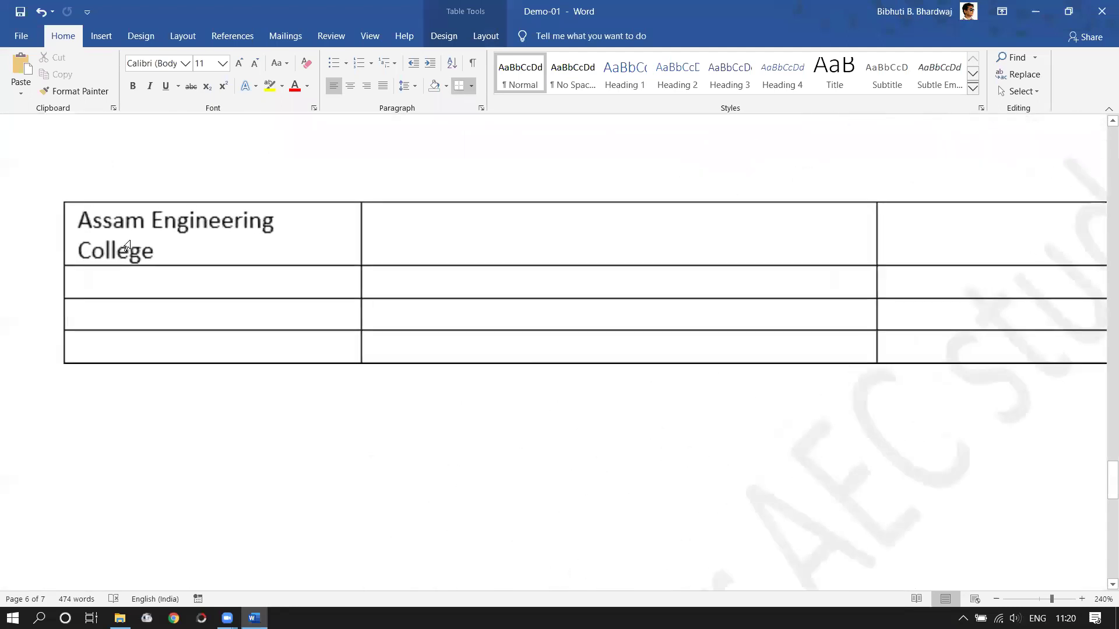
click(76, 221)
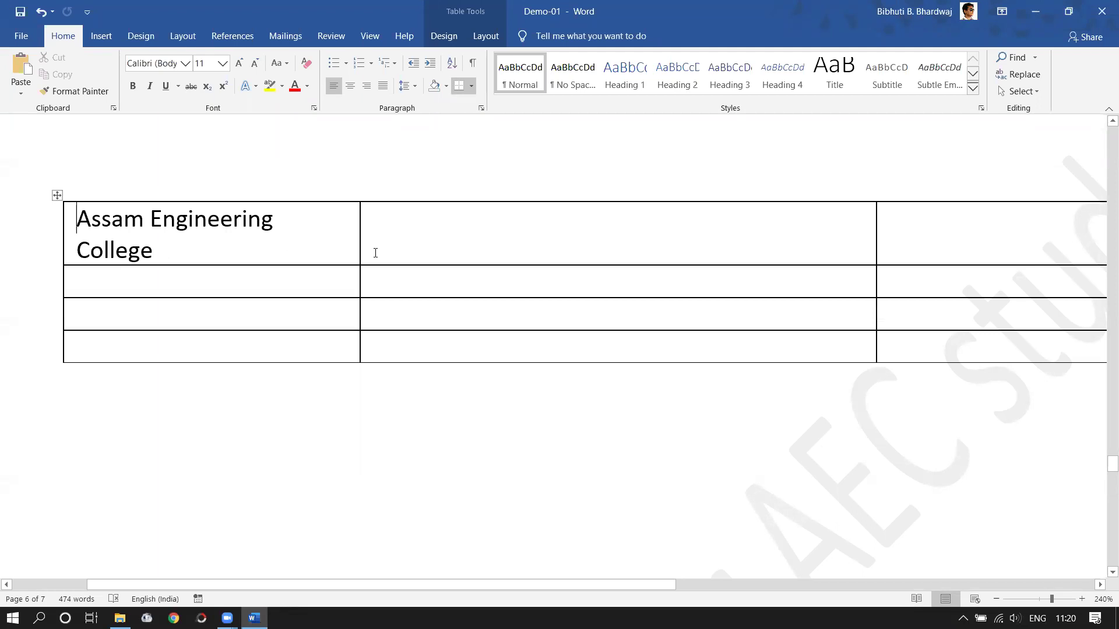
drag(358, 236, 376, 236)
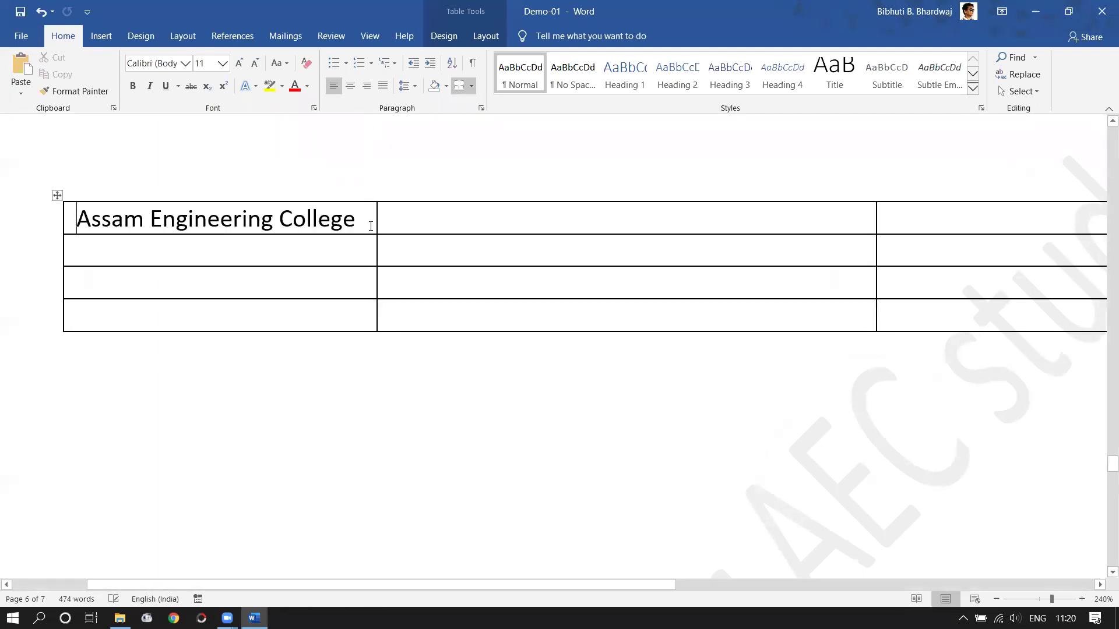
- Narrow the first column so 'College' wraps to a second line
click(375, 226)
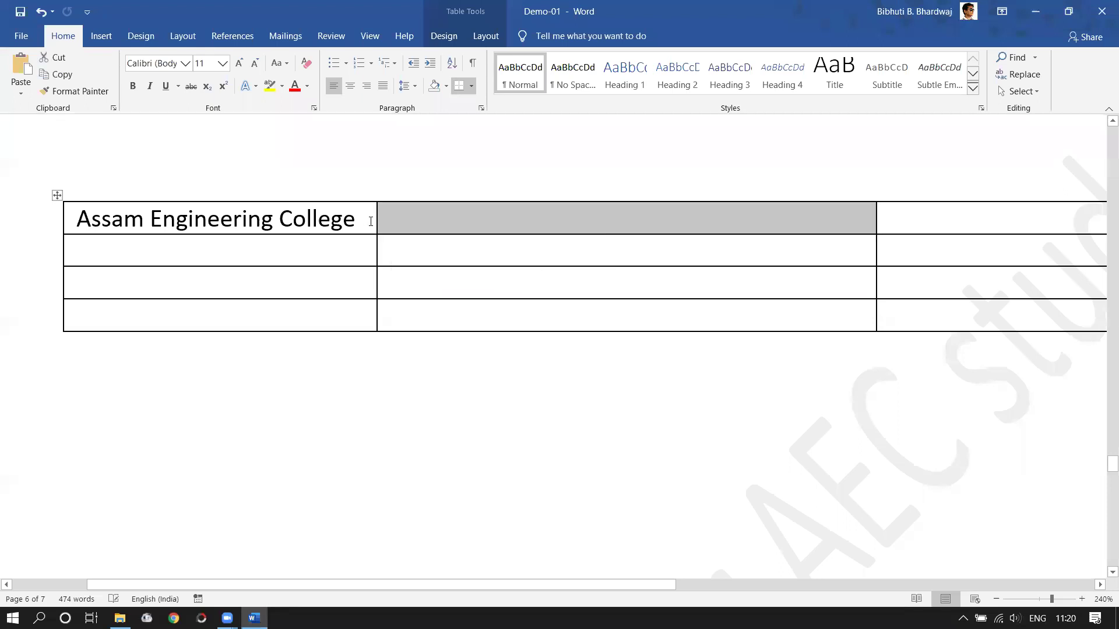
click(371, 221)
drag(376, 221, 361, 221)
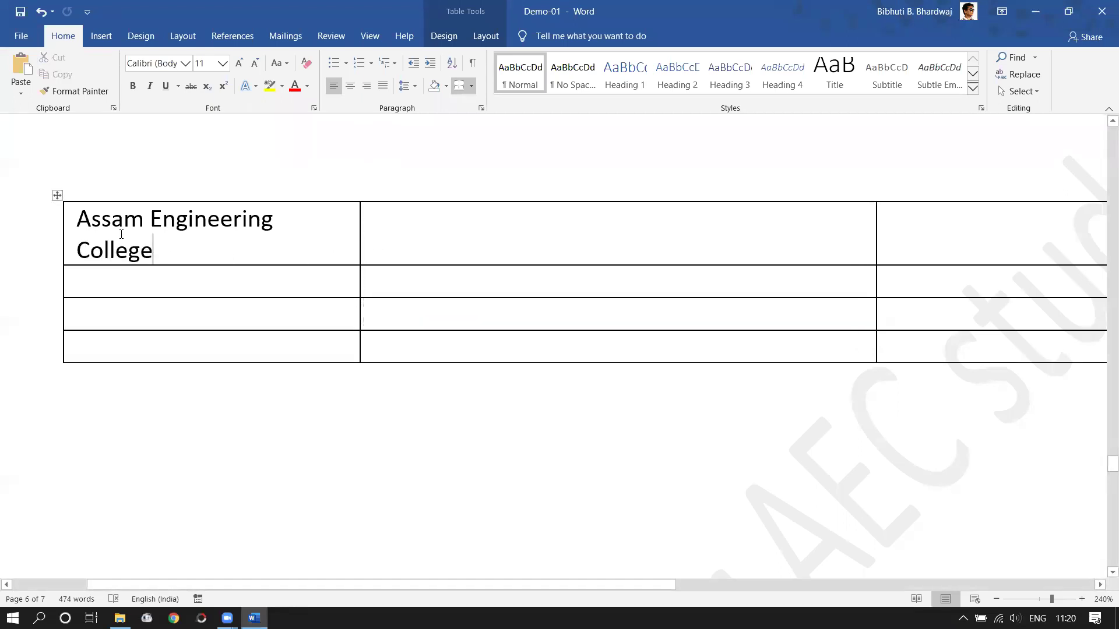
- Set the table's default left and right cell margins to 0 cm in Table Properties
click(57, 196)
right_click(57, 195)
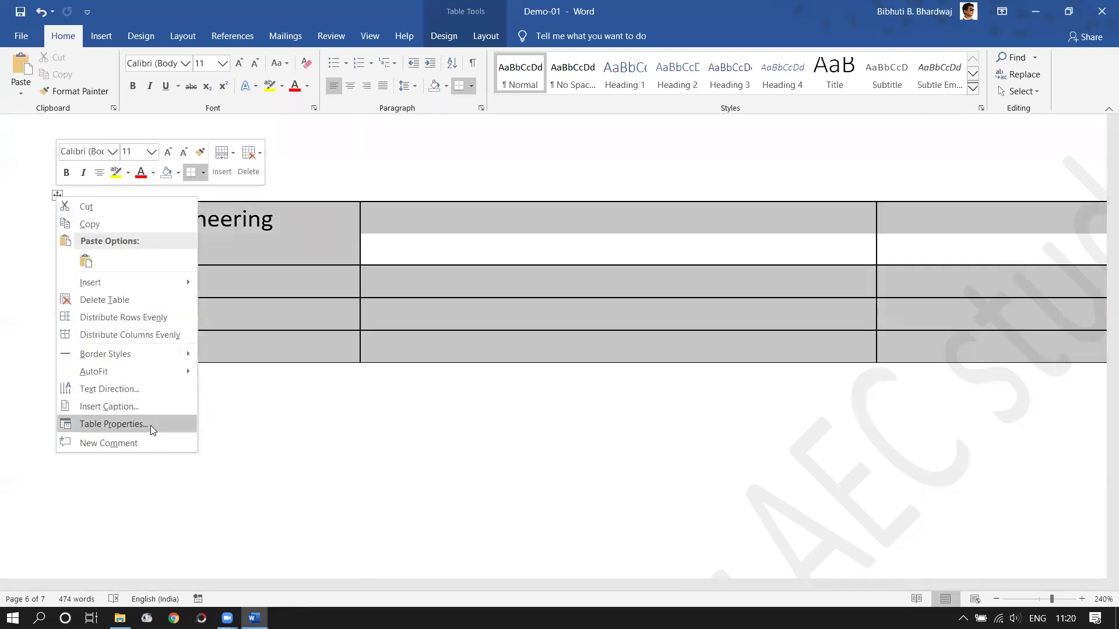
click(125, 430)
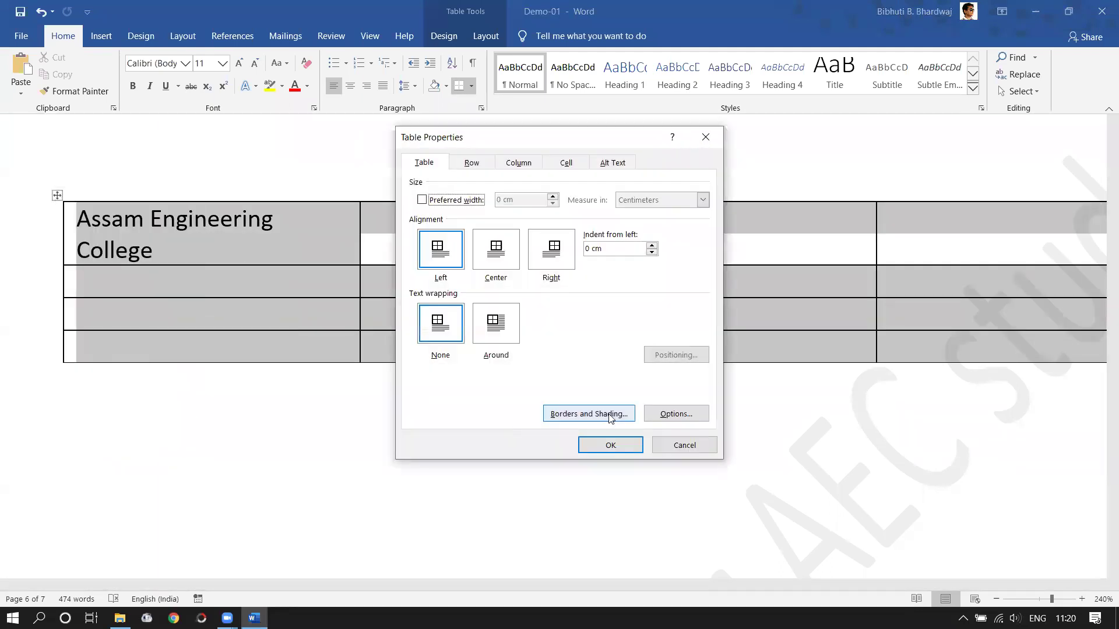
click(677, 418)
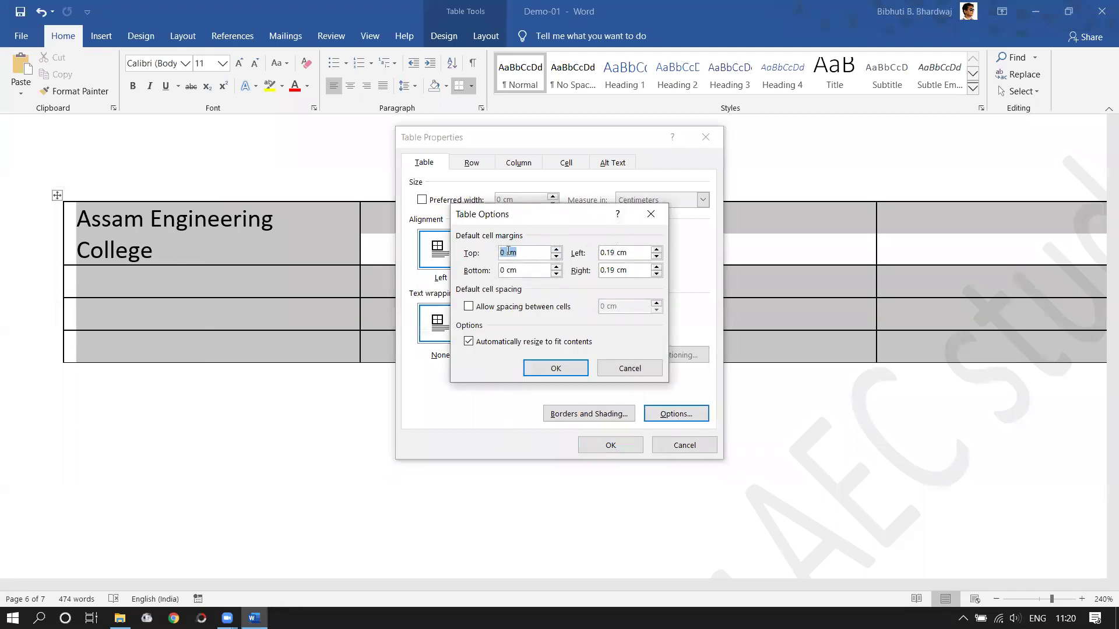
click(657, 257)
click(657, 257)
click(656, 275)
click(656, 275)
click(657, 275)
click(658, 275)
click(577, 368)
click(610, 445)
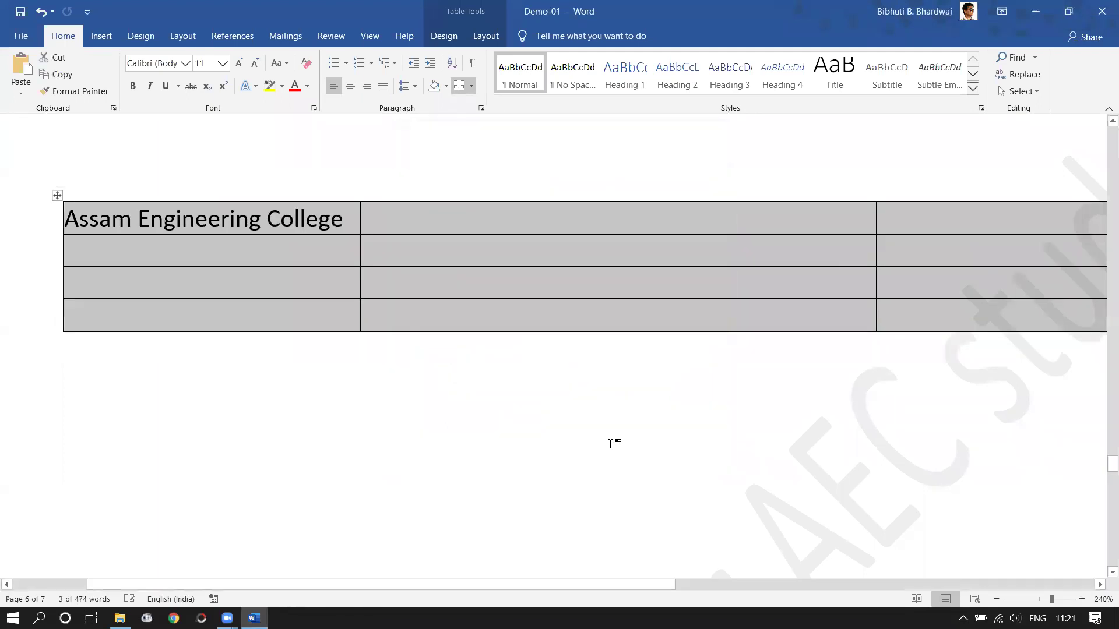
- Center the college name and narrow the first column to fit it snugly
click(86, 226)
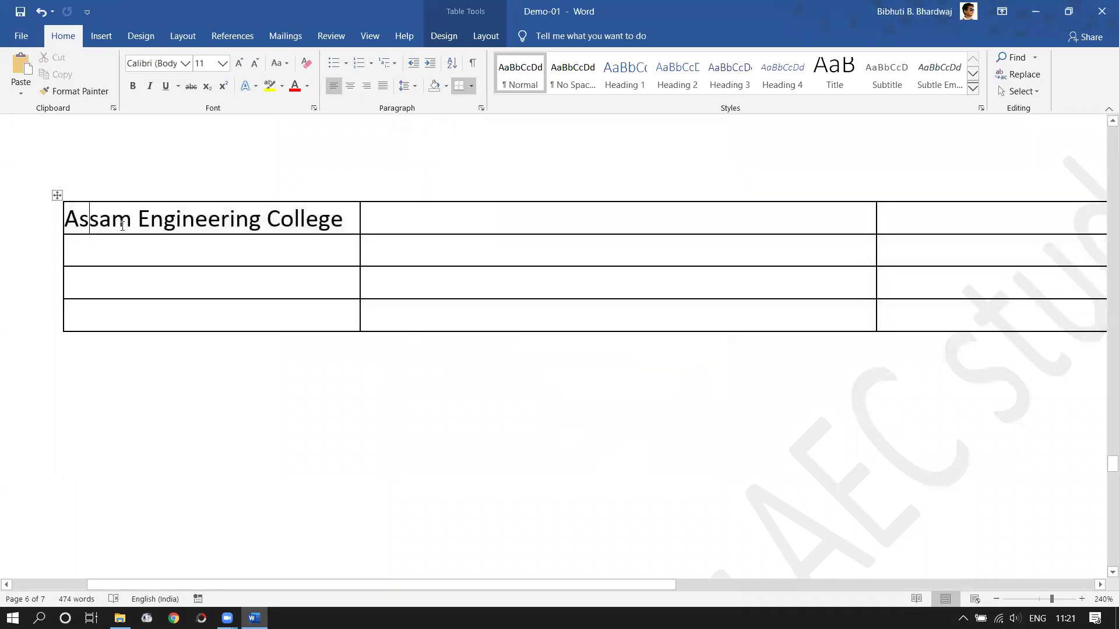
click(350, 87)
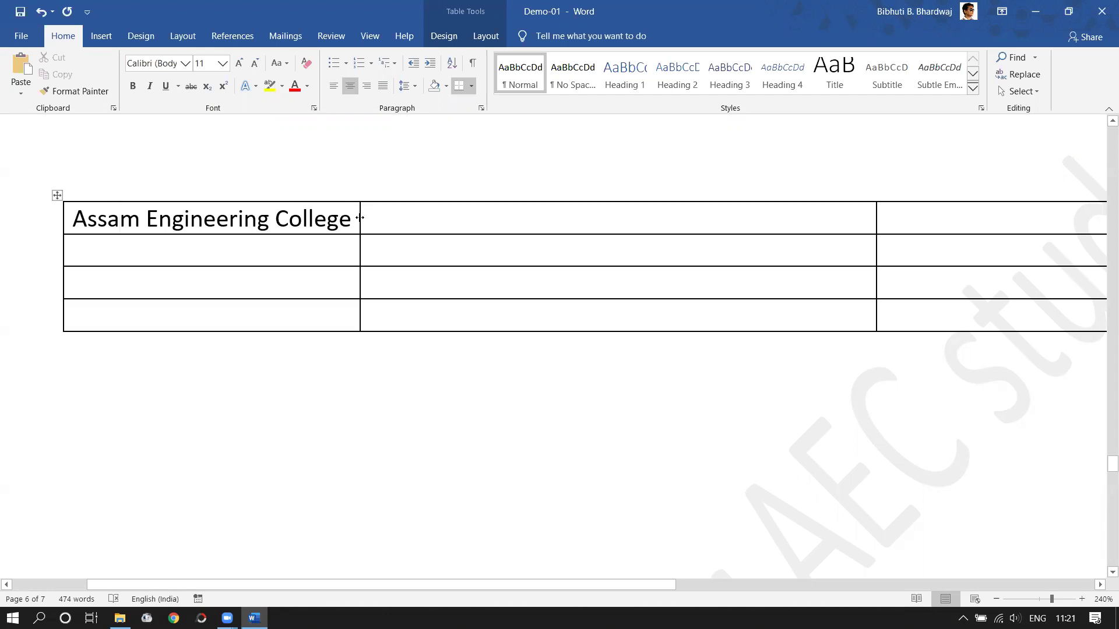
mouse_move(358, 215)
mouse_down()
mouse_move(333, 215)
mouse_move(346, 216)
mouse_up()
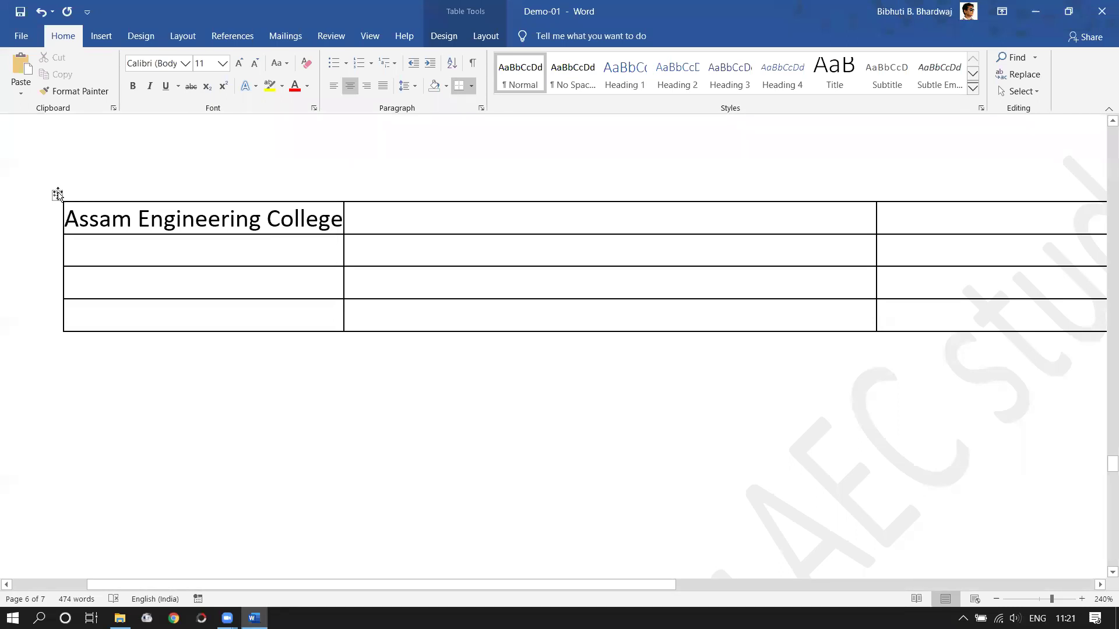
- Look over the table's Cell options in Table Properties, then cancel without changes
right_click(57, 195)
click(116, 420)
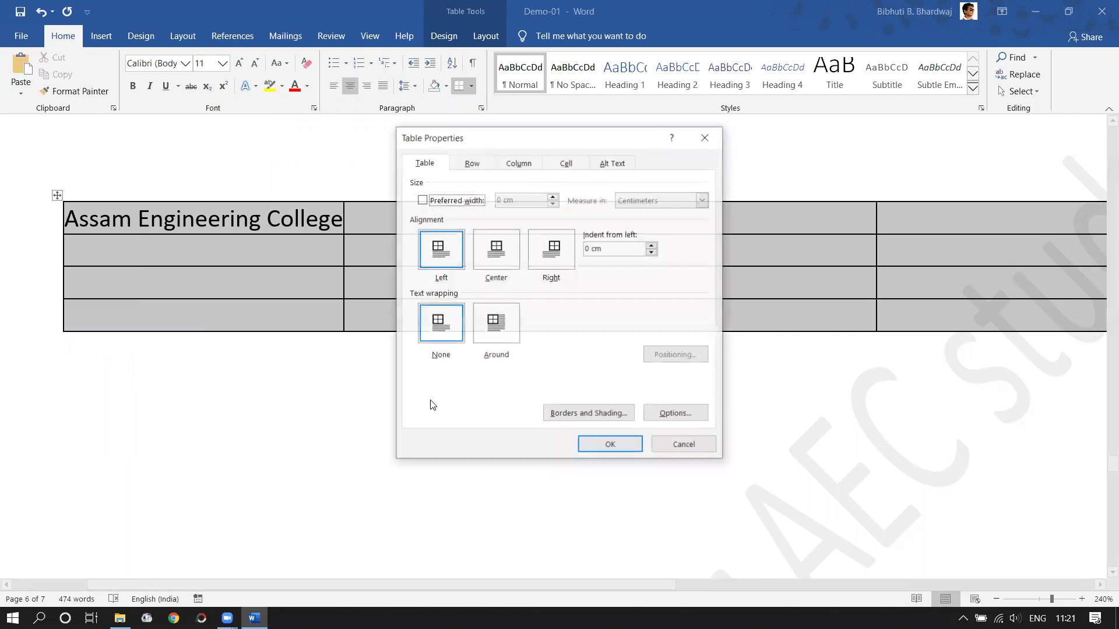
click(566, 162)
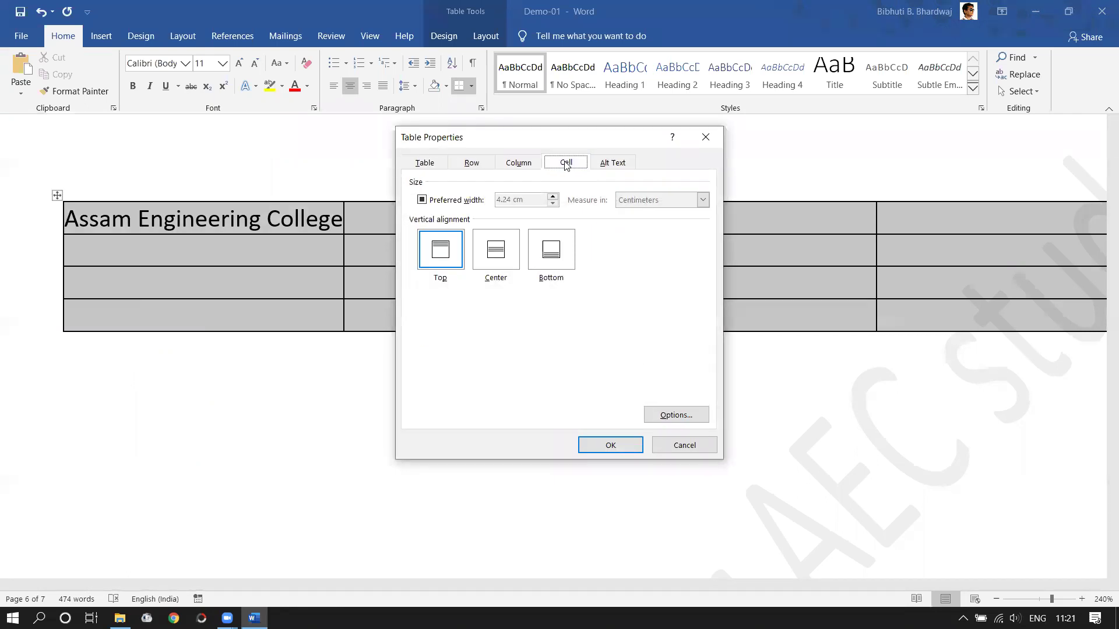
click(669, 421)
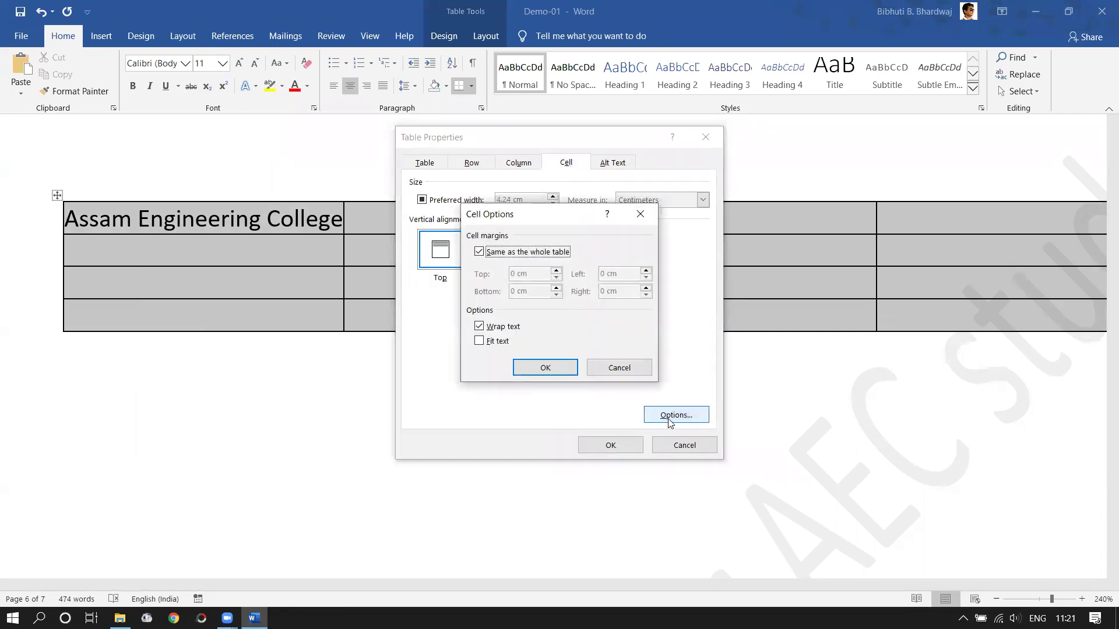
click(623, 370)
click(681, 445)
click(709, 400)
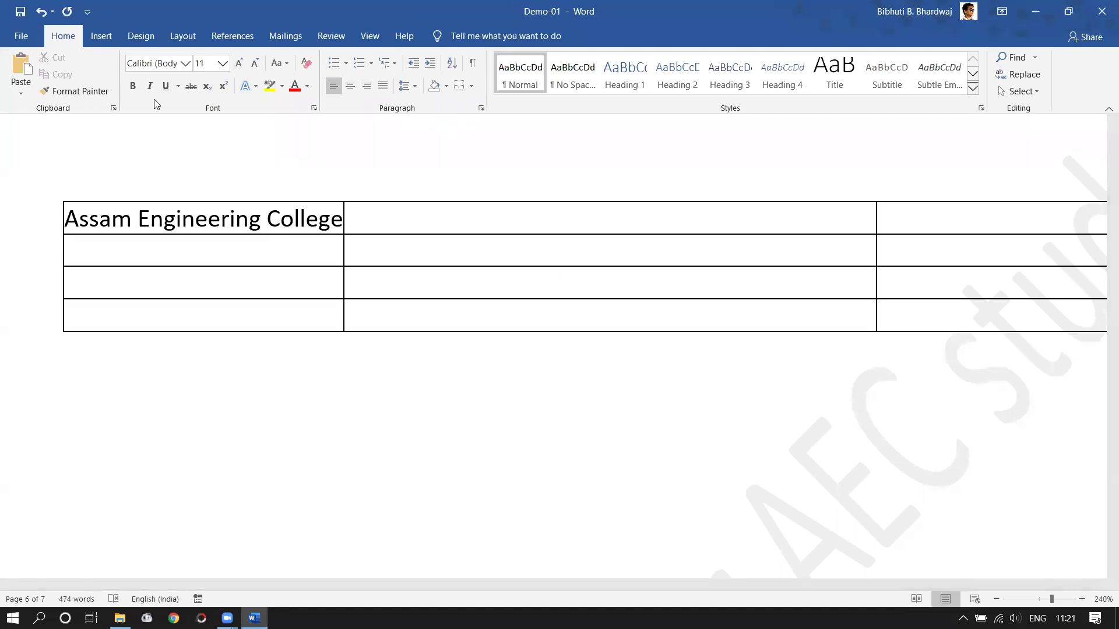
- Glance at the Help and View tabs, then close Demo-01
click(404, 36)
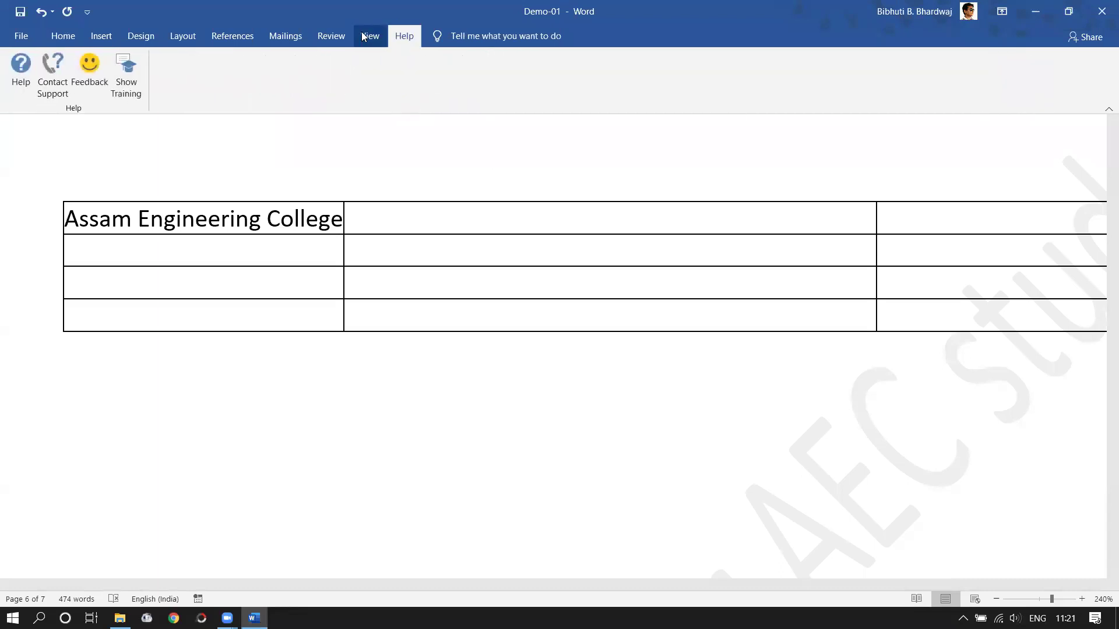
click(363, 36)
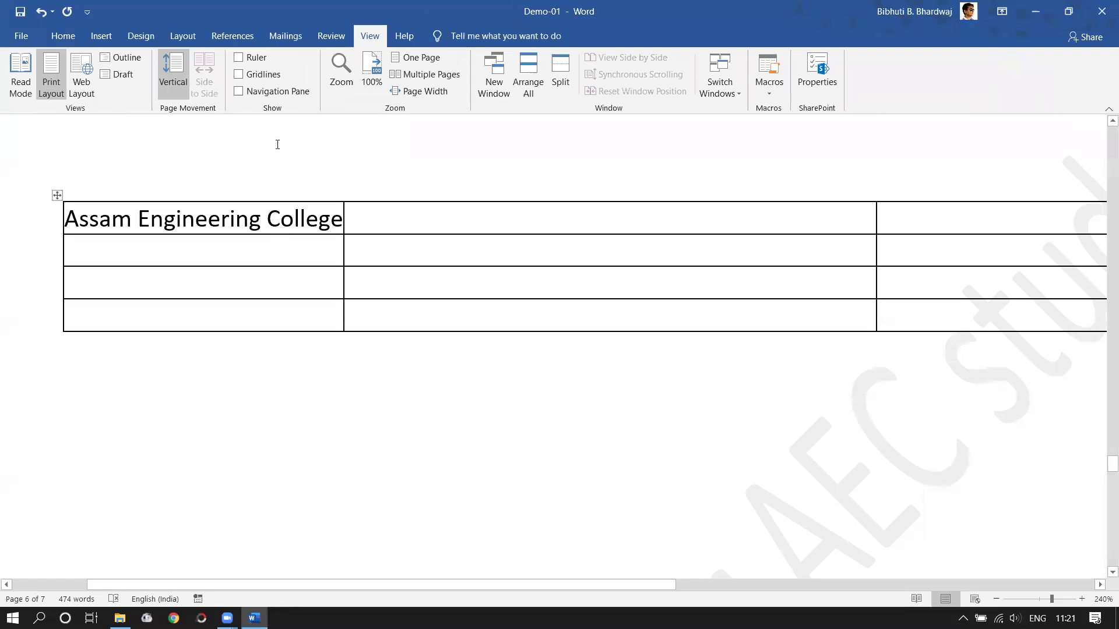
click(1101, 11)
- Discard Demo-01's changes, then create and open a new Word document named 'Mail Merge'
click(563, 349)
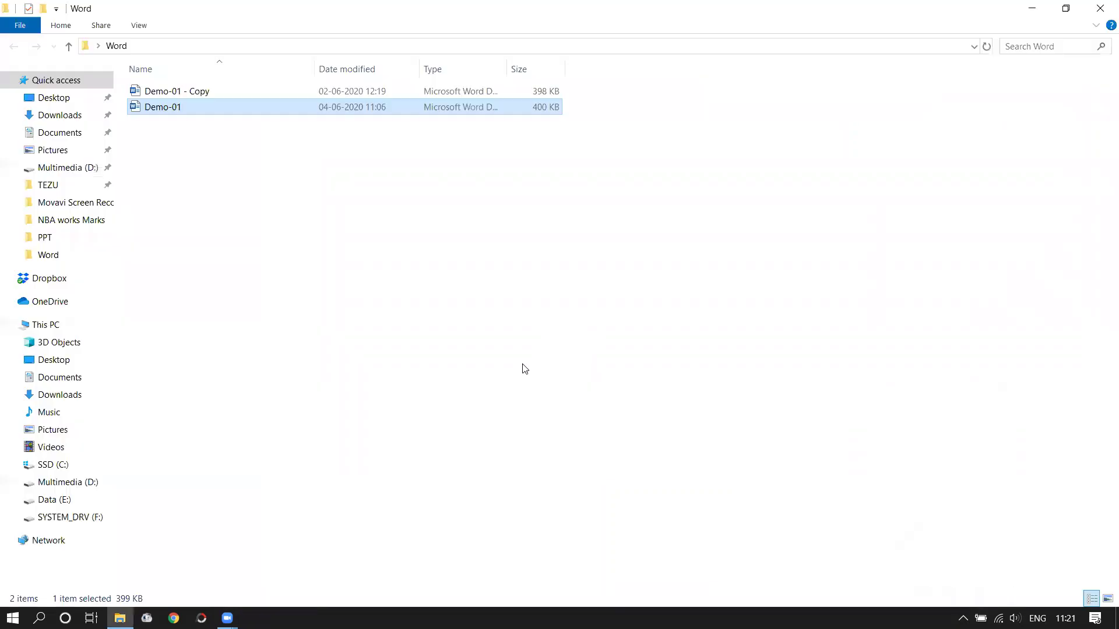
right_click(197, 177)
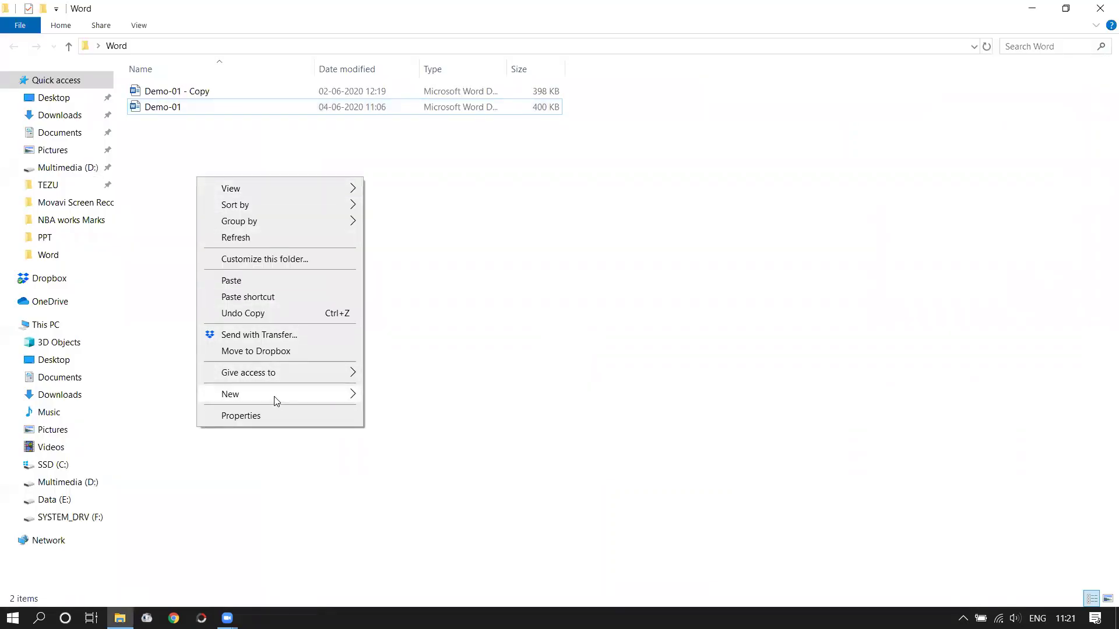
mouse_move(275, 399)
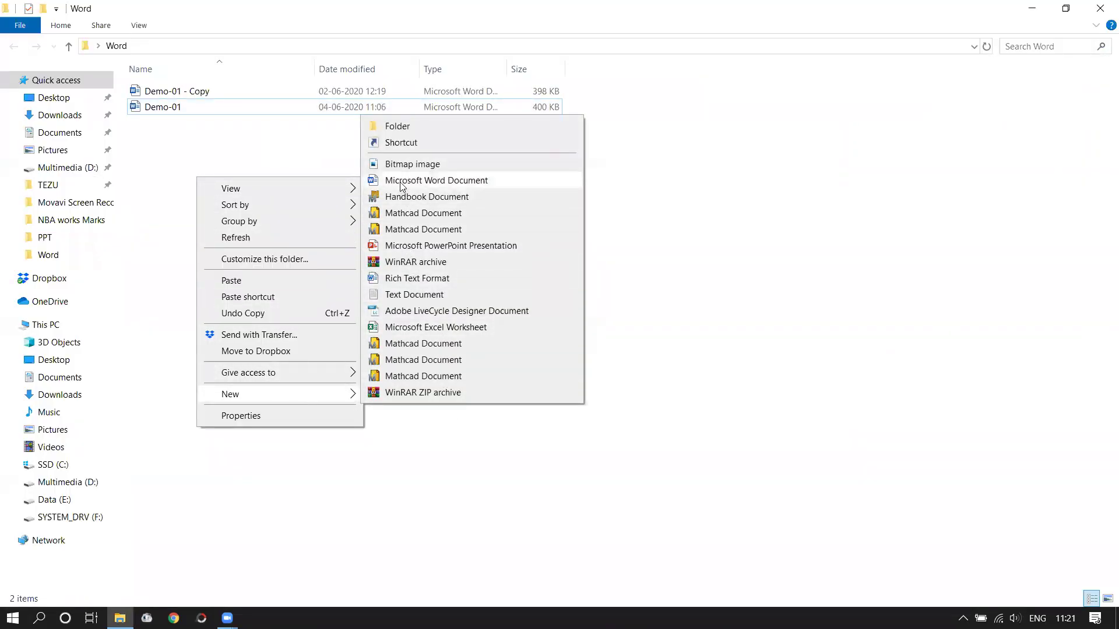
click(402, 182)
text(Mail Merge)
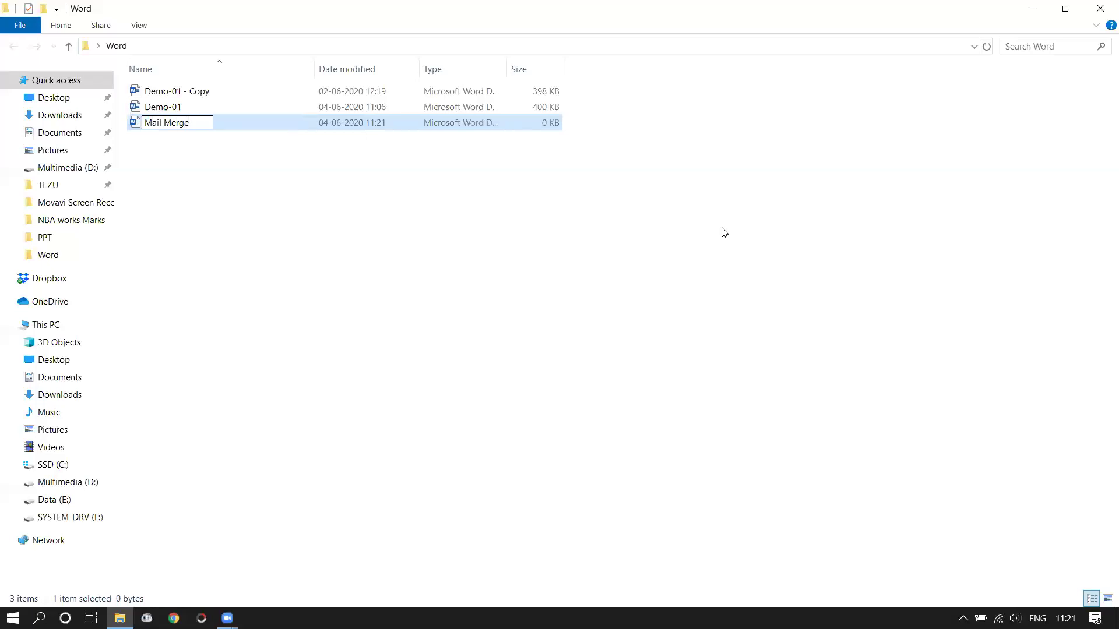
key(Return)
key(Return)
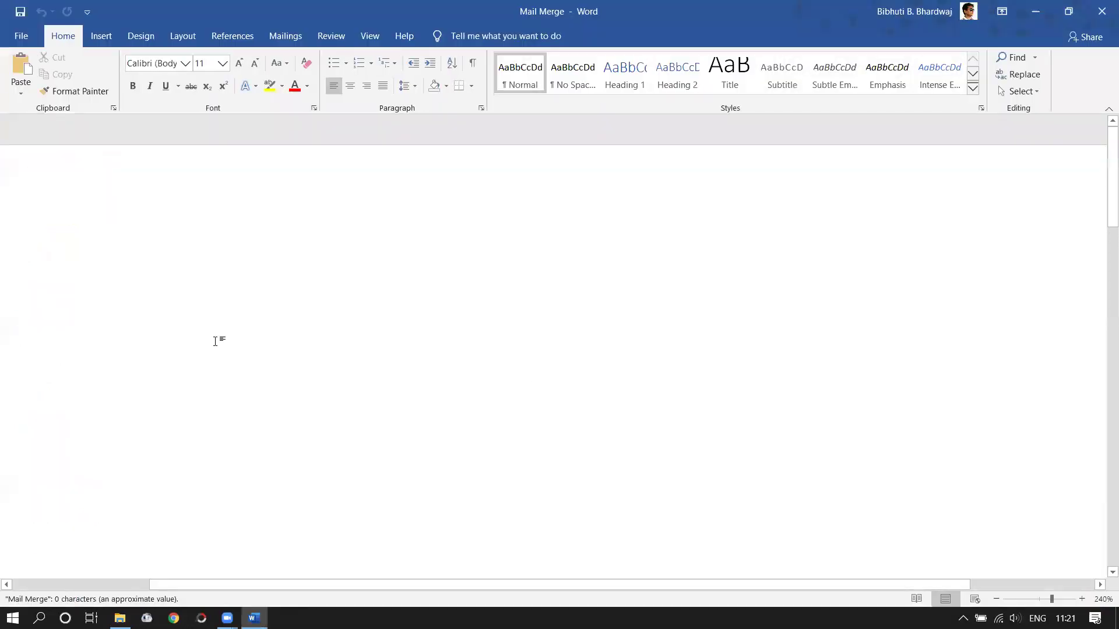
- Zoom the blank Mail Merge page from 240% to 160% so its full width shows
ctrl+scroll(282, 355, down, 8)
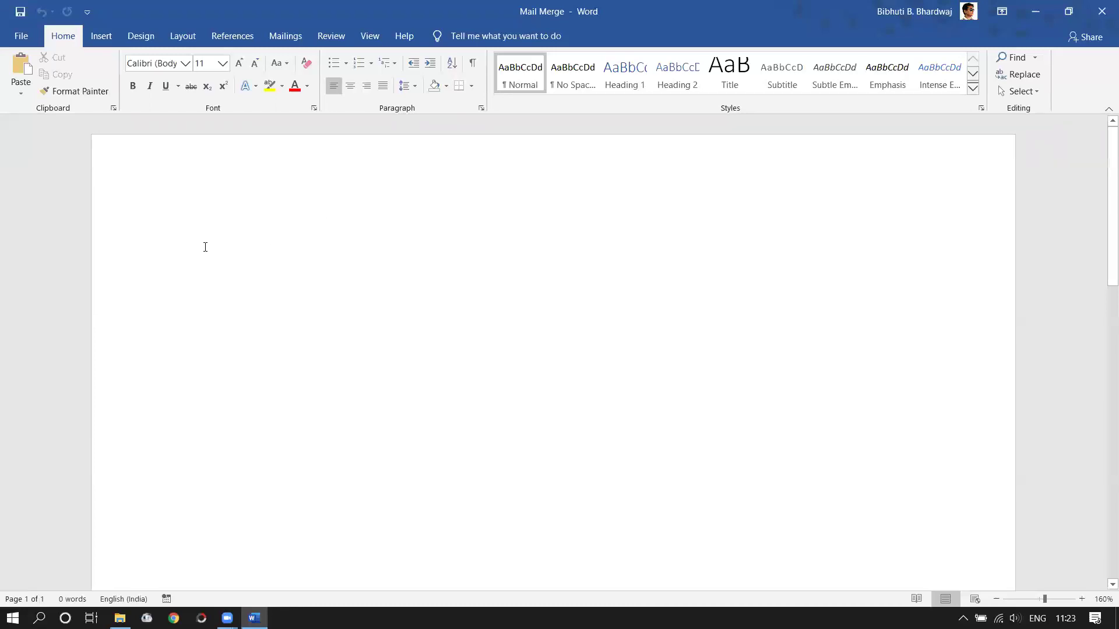
- Write the greeting 'Dear Father's name,' and begin the body with 'Your son/daughter'
text(Dear)
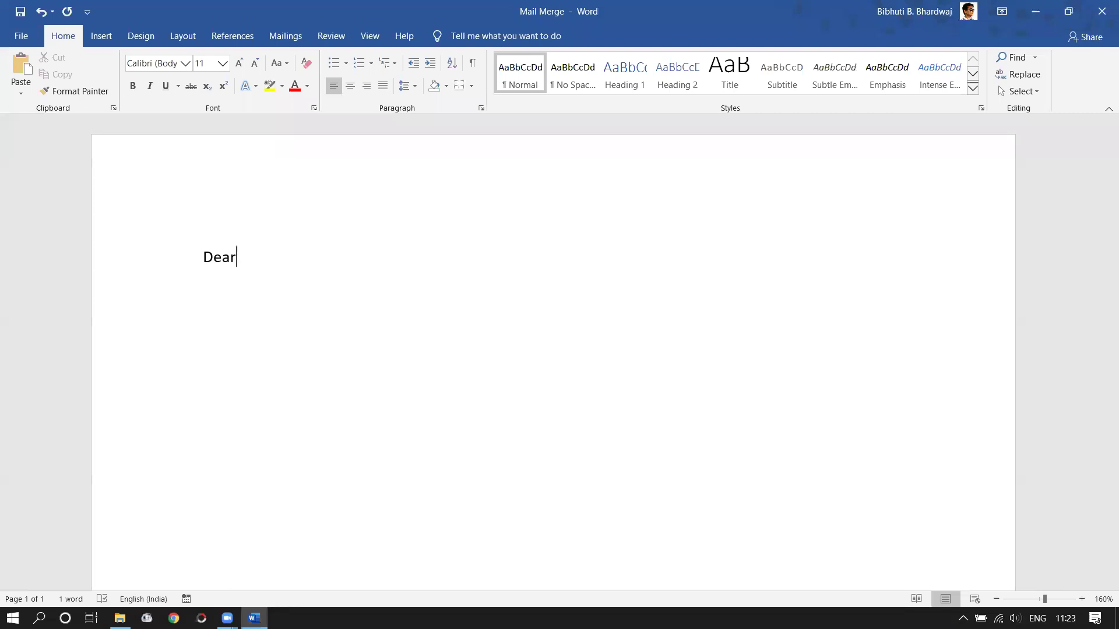
text( Mr.)
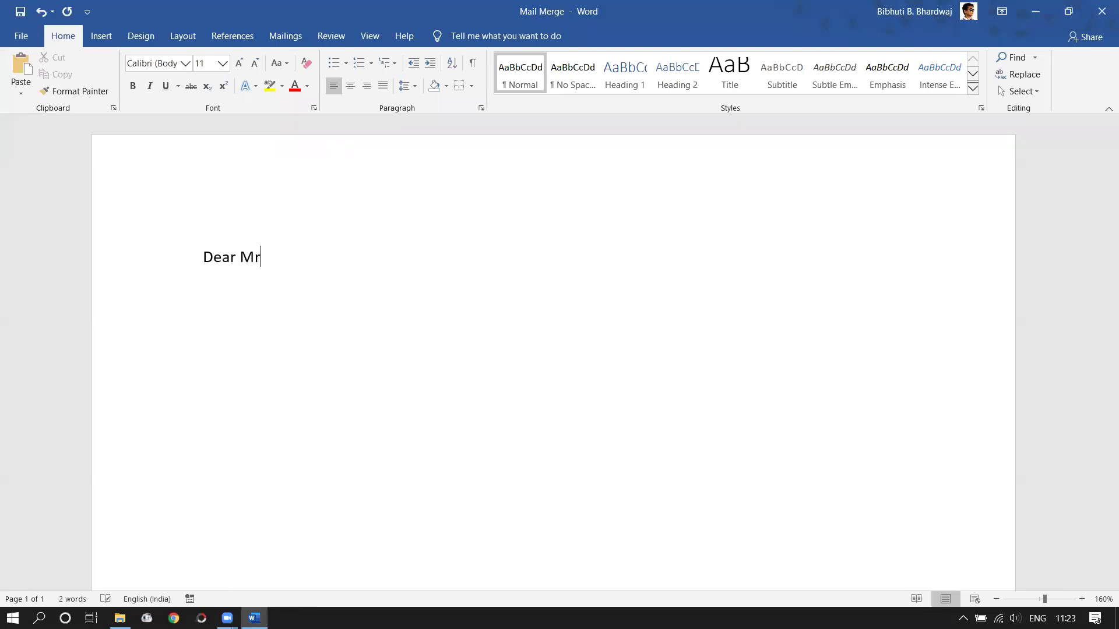
key(BackSpace)
key(BackSpace)
key(BackSpace)
key(BackSpace)
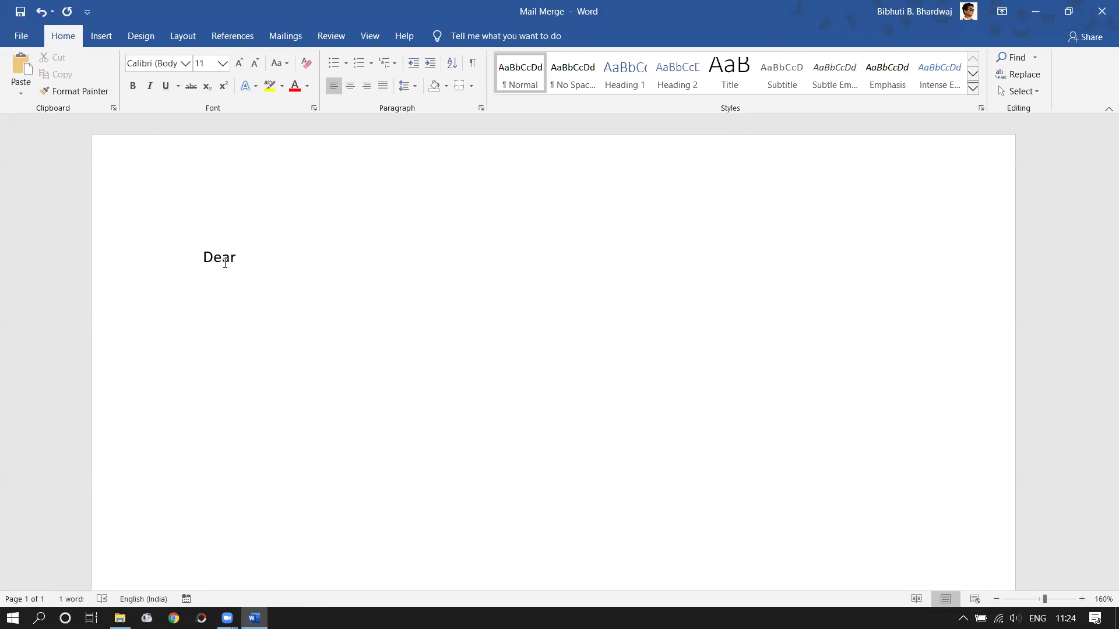
text(FAther)
key(BackSpace)
key(BackSpace)
key(BackSpace)
key(BackSpace)
key(BackSpace)
text(ather's name)
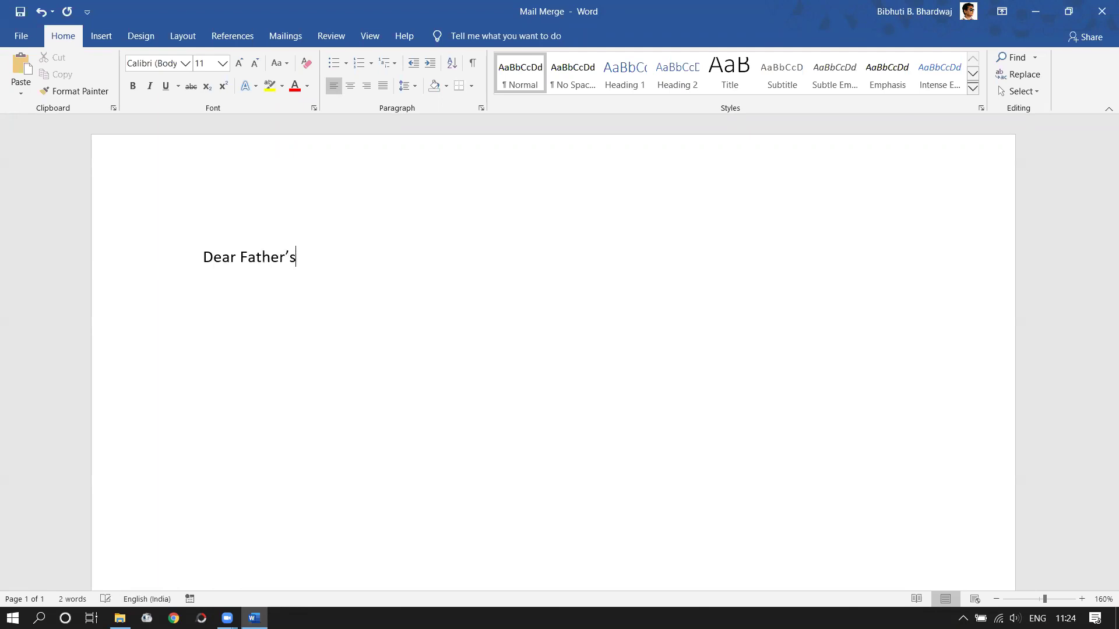
text(,)
text(Your)
text( So)
key(BackSpace)
key(BackSpace)
text(son/daughter )
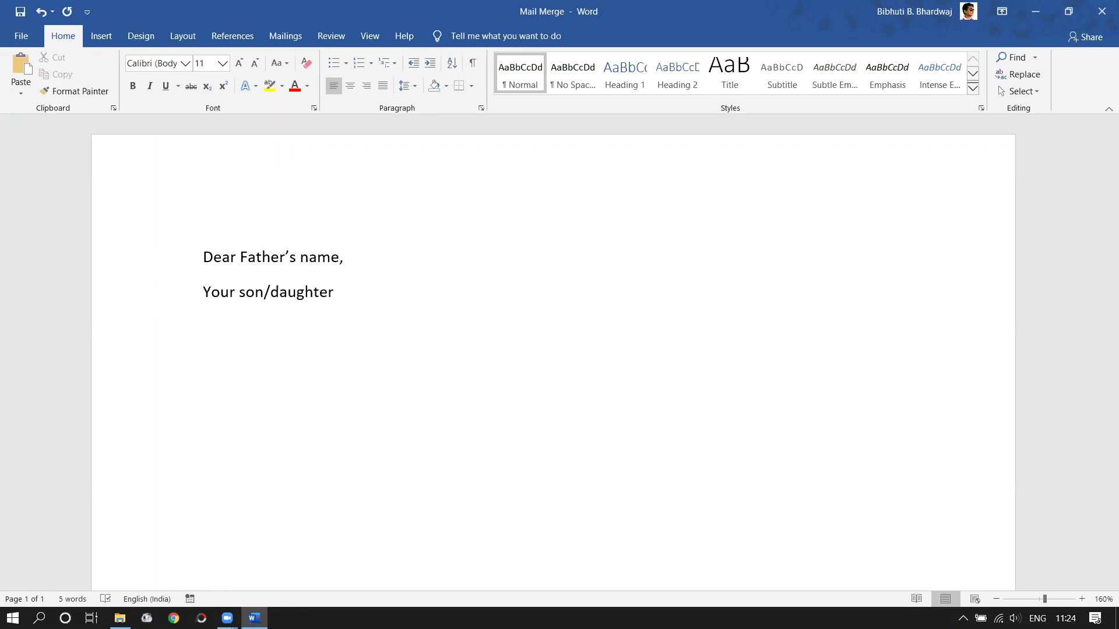
text(has done ex)
key(BackSpace)
key(BackSpace)
key(BackSpace)
key(BackSpace)
key(BackSpace)
key(BackSpace)
key(BackSpace)
key(BackSpace)
key(BackSpace)
key(BackSpace)
key(BackSpace)
key(BackSpace)
- Continue: Student's name, a B.Tech 4th semester student of ZZZZ Engineering, nominated for internship at NASA
text(- Student's name )
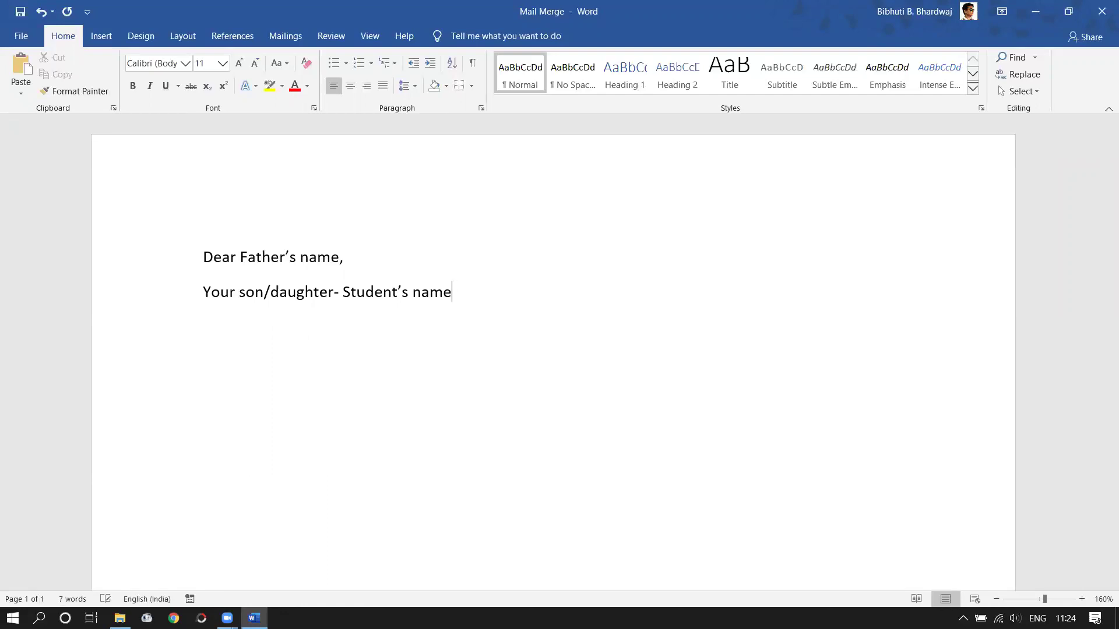
text(, a)
text( B)
text(>tech)
key(BackSpace)
key(BackSpace)
key(BackSpace)
key(BackSpace)
key(BackSpace)
text(/Tech)
key(BackSpace)
key(BackSpace)
key(BackSpace)
key(BackSpace)
key(BackSpace)
key(BackSpace)
text(.Tech 4th semester)
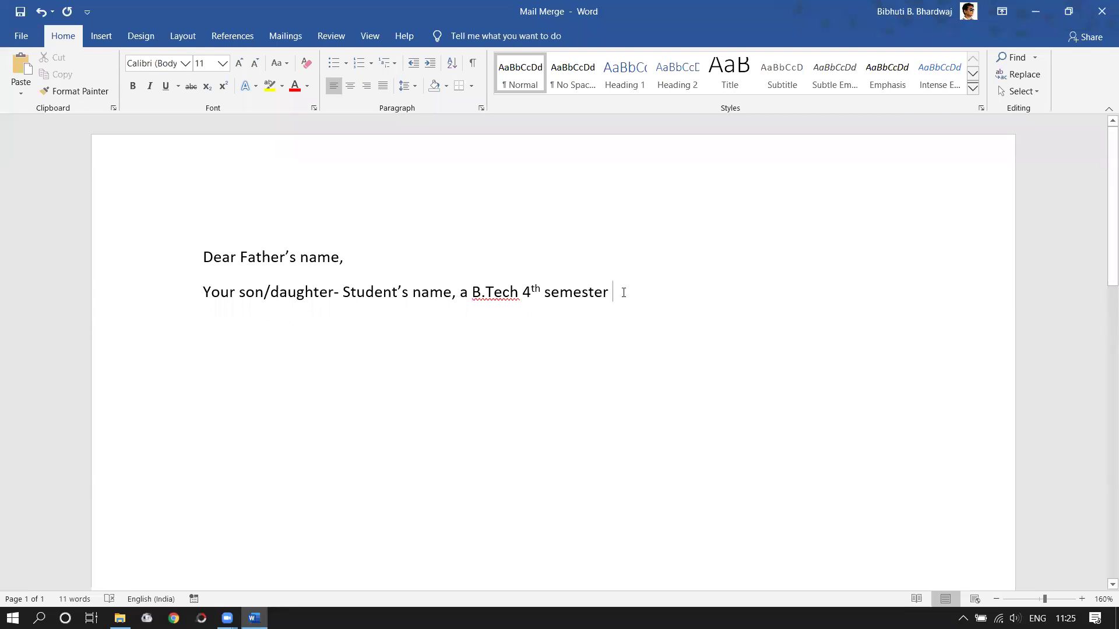
text(students)
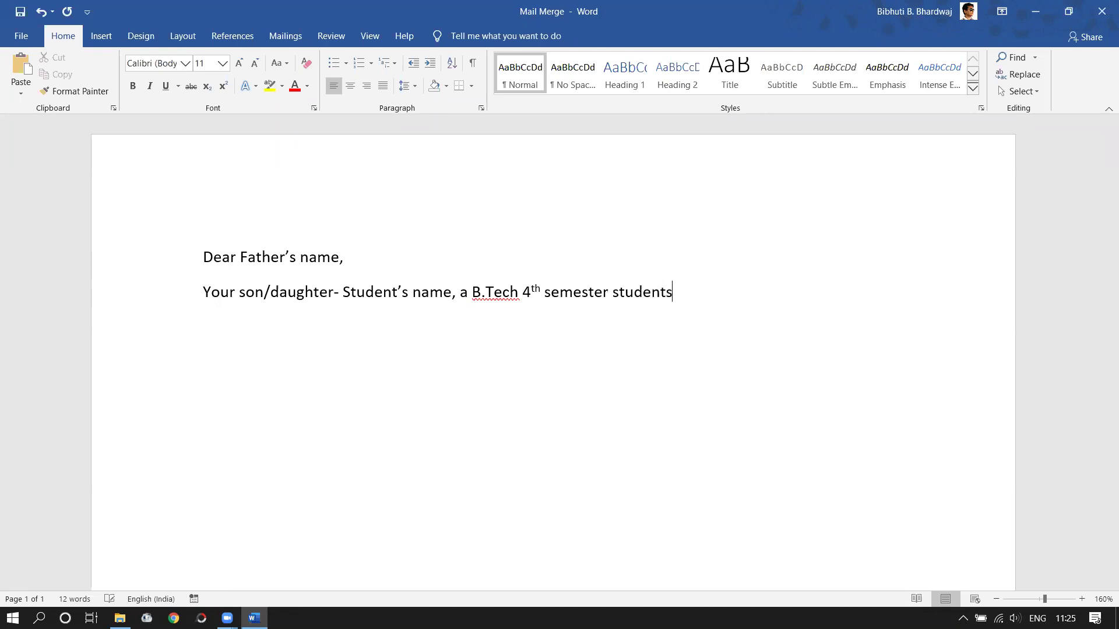
key(BackSpace)
text(of Department of )
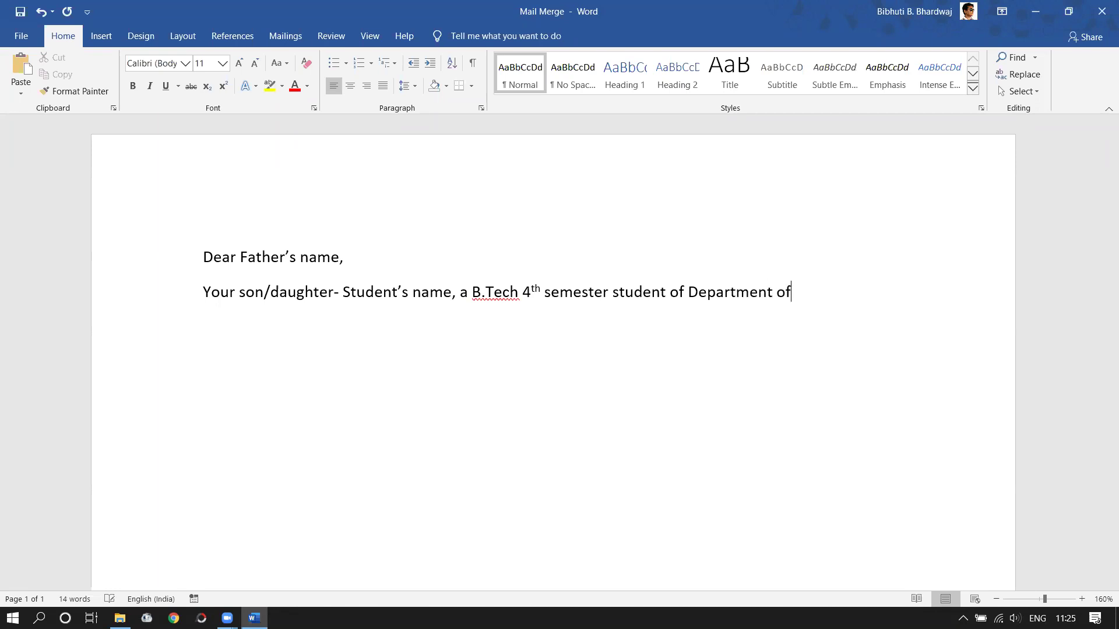
text(ZZZZ Engineering)
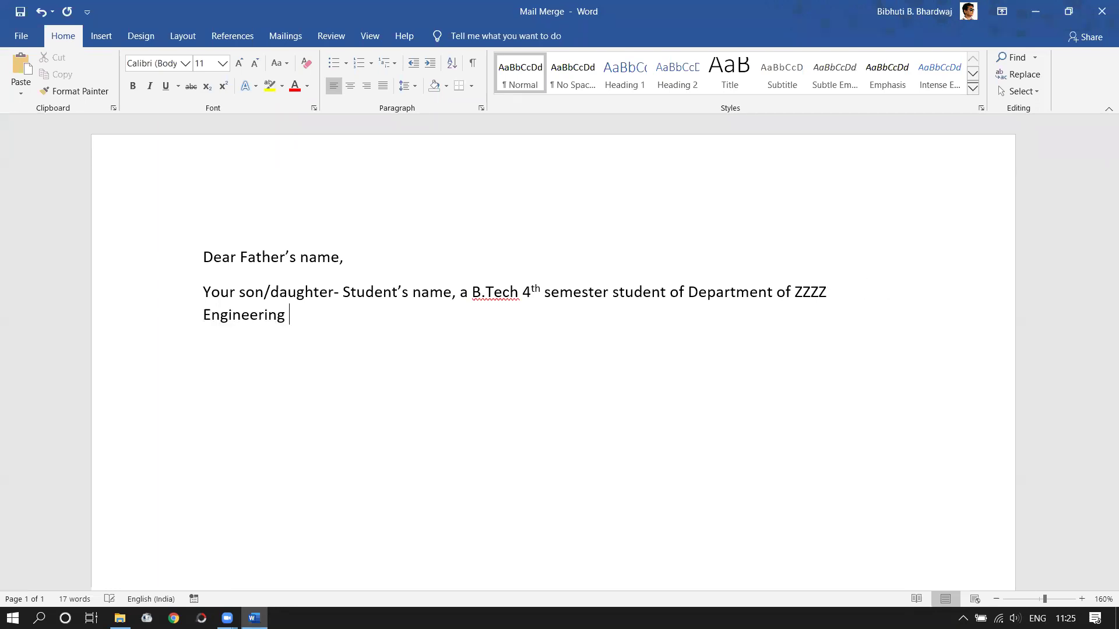
text( has been nomi)
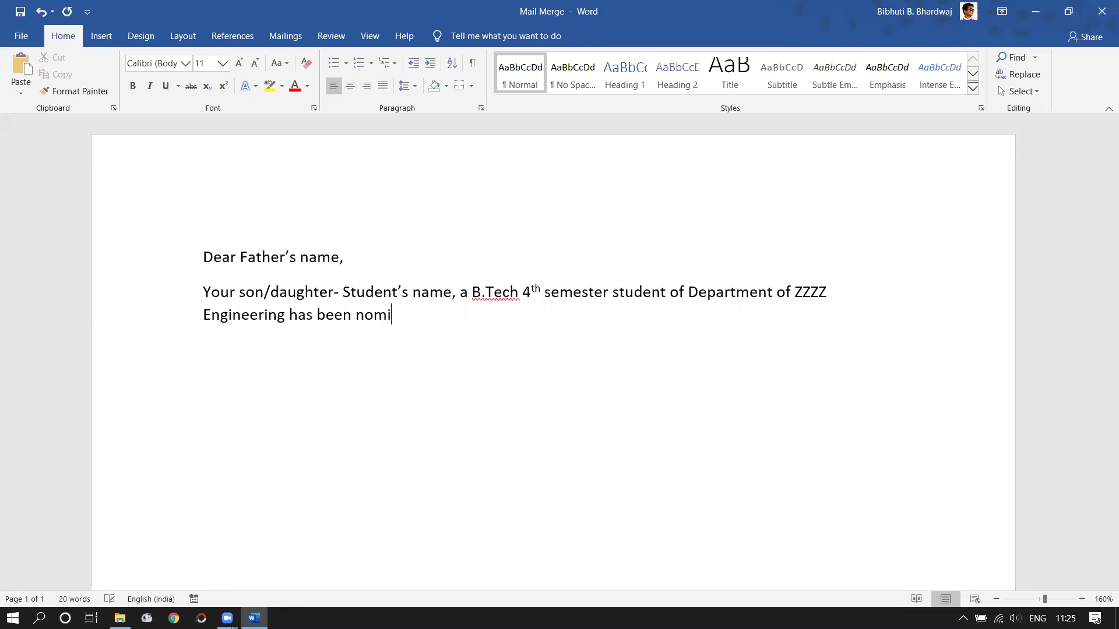
text(nated for internship)
key(BackSpace)
key(BackSpace)
text(ip at )
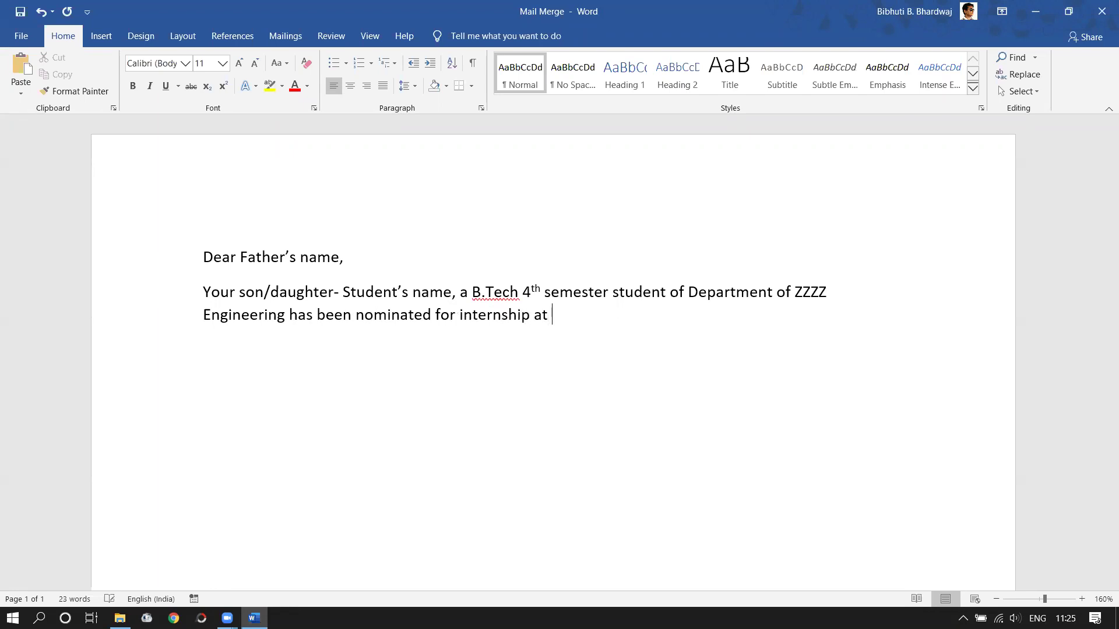
text(NASA.)
- Apply Book Antiqua and justified alignment to all text, then add a new paragraph after 'NASA.'
key(ctrl+a)
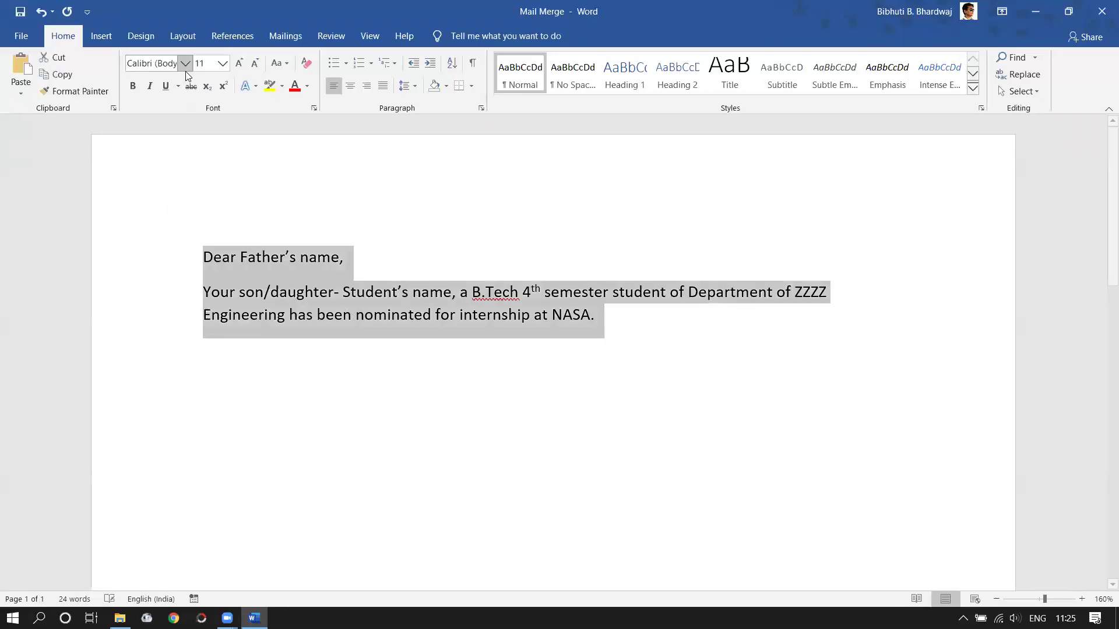
click(158, 64)
text(Book Antiqua)
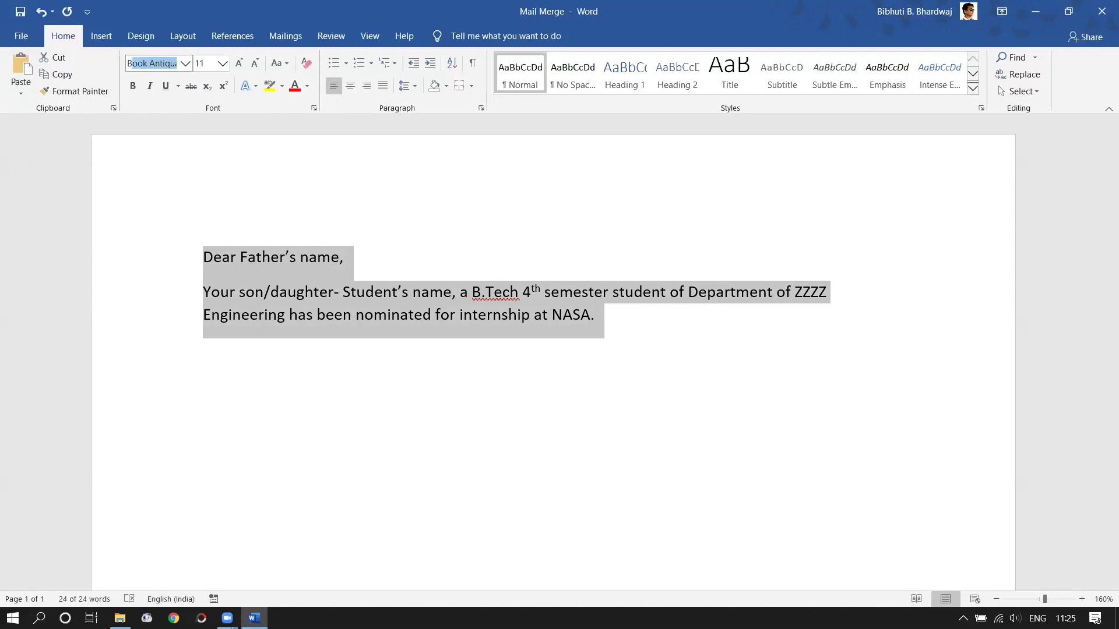
key(Return)
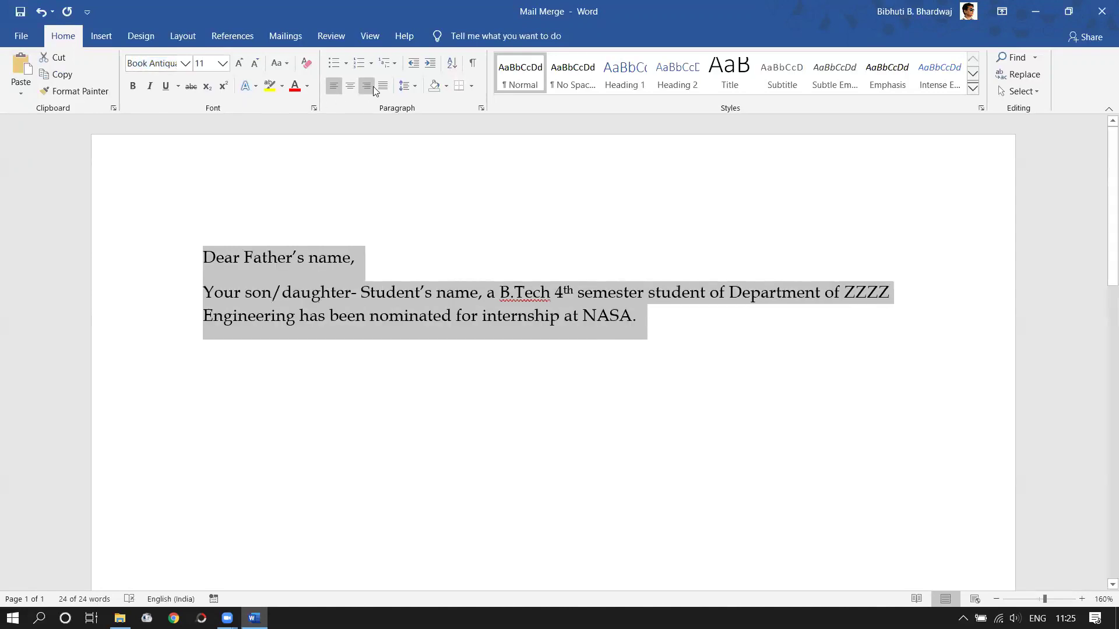
click(387, 87)
click(648, 326)
key(Return)
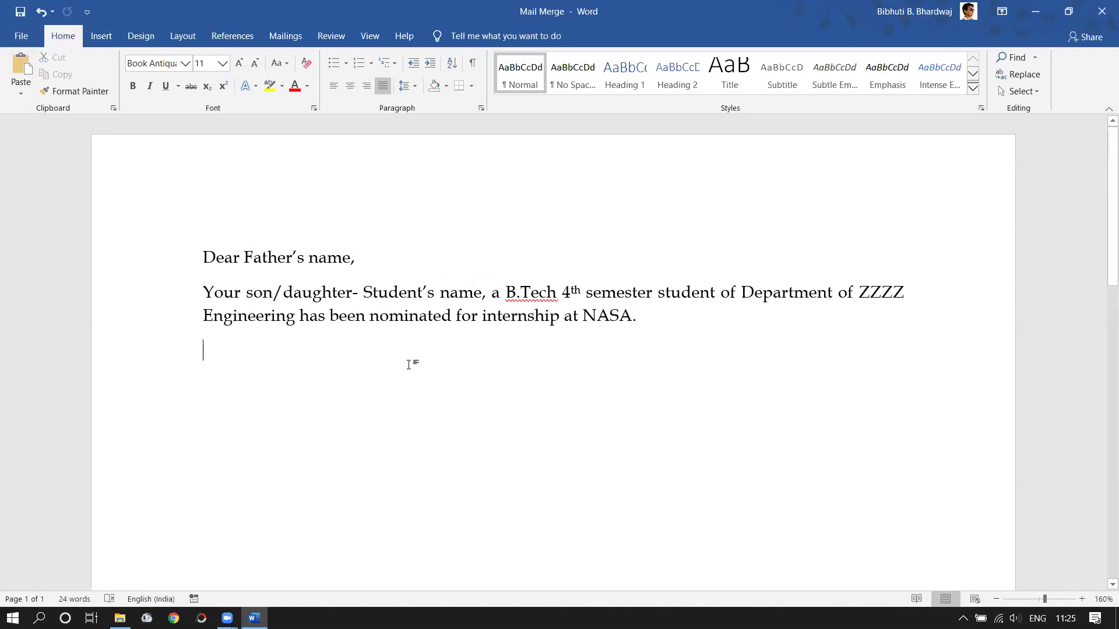
- Add the closing line 'Thanks and regards-' below the paragraph and start a new line
scroll(355, 351, down, 3)
scroll(354, 352, up, 3)
scroll(352, 353, down, 2)
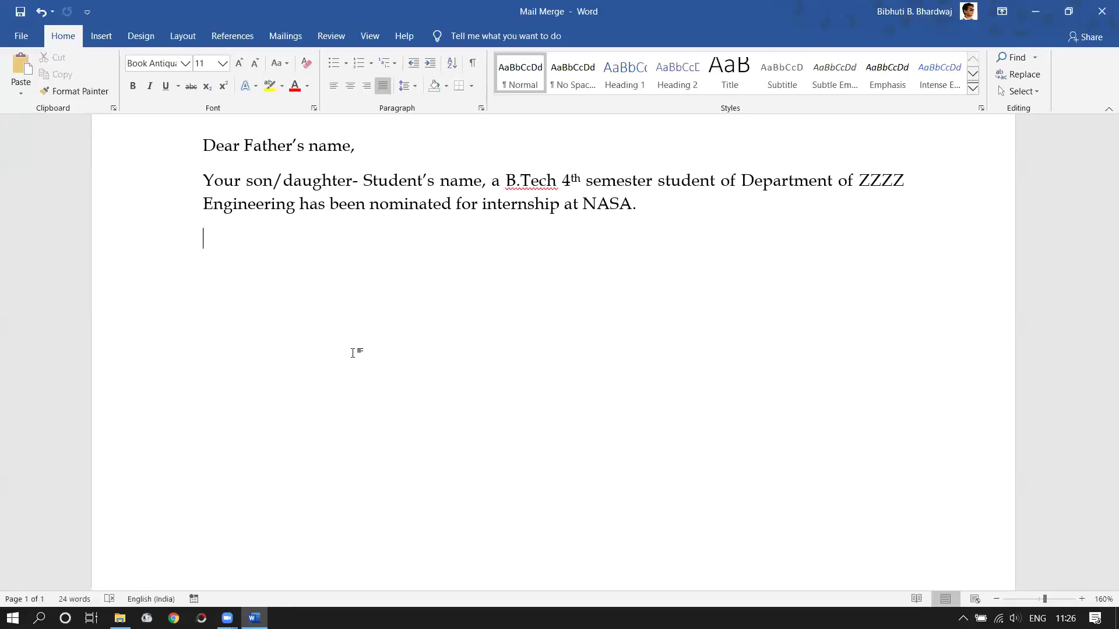
text(Y)
key(BackSpace)
text(Your)
key(BackSpace)
text(s)
key(Num_Lock)
key(BackSpace)
key(BackSpace)
key(BackSpace)
key(BackSpace)
key(BackSpace)
text(Th)
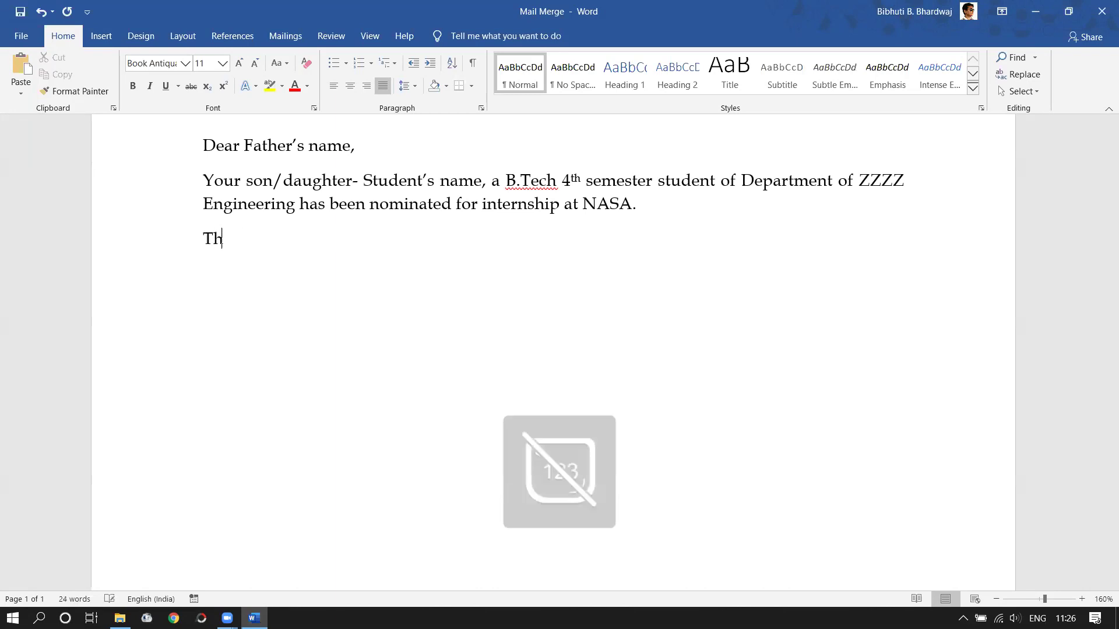
text(anks and re)
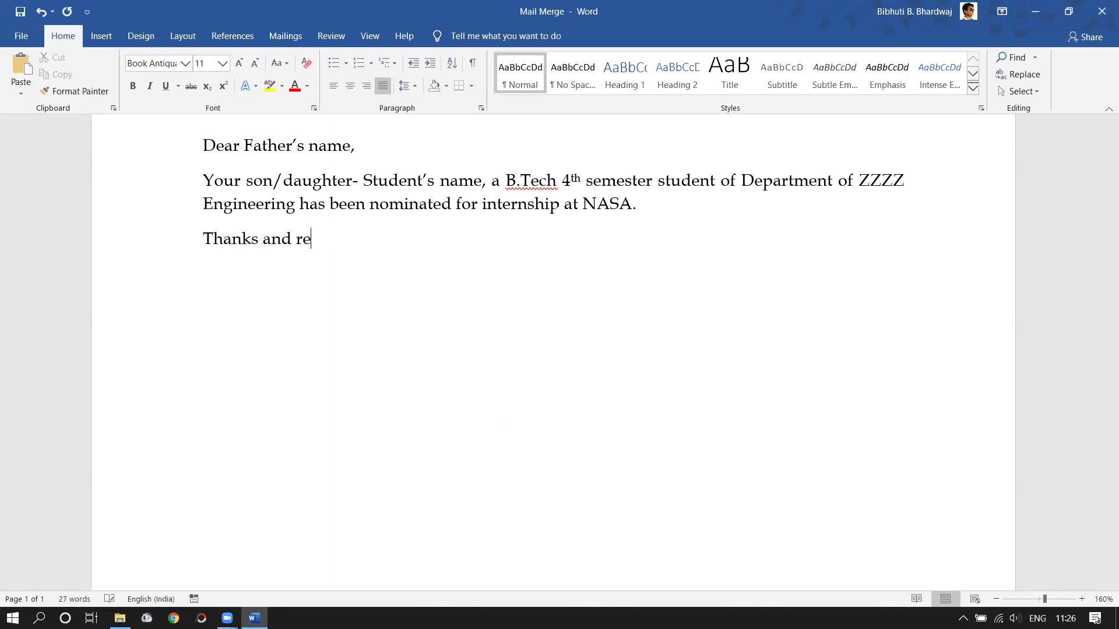
text(gards-)
key(Return)
- Review the spelling suggestion for 'Thanks', leave it unchanged, and minimize the Word letter
click(223, 243)
right_click(221, 245)
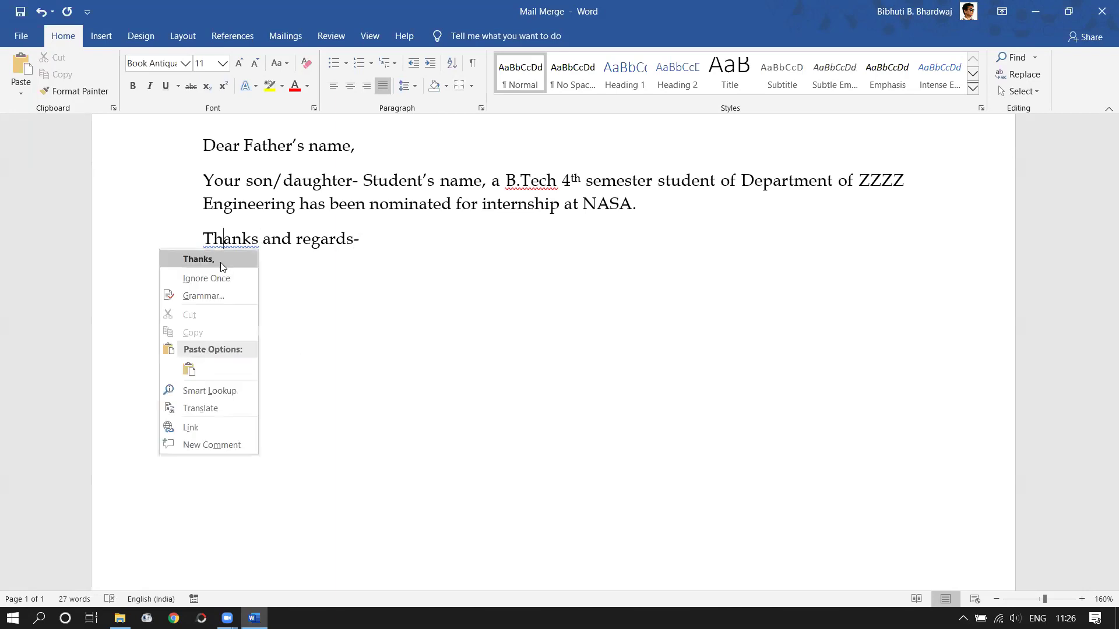
key(Escape)
click(1033, 10)
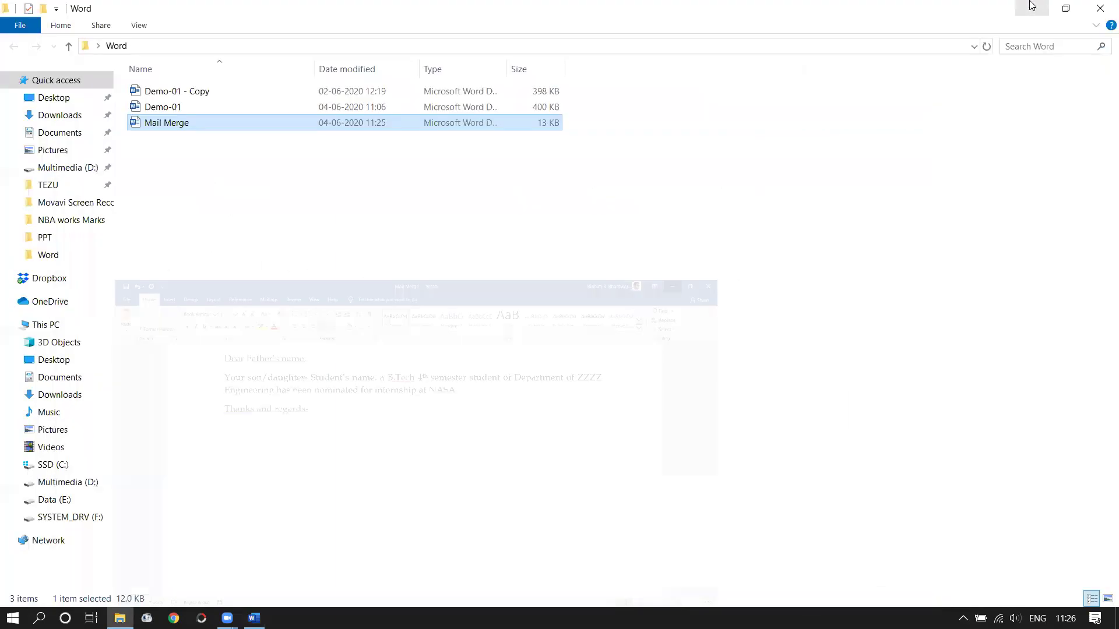
- Minimize the Word folder's File Explorer window, leaving the desktop and taskbar in view
click(1029, 11)
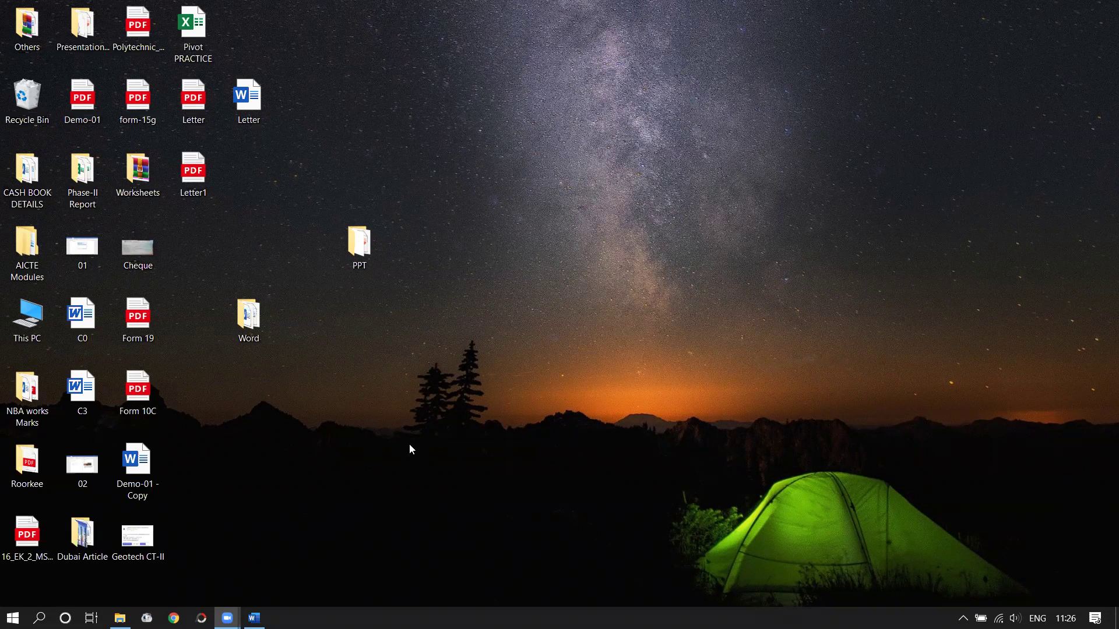
mouse_move(254, 618)
- Restore the Word letter and add blank lines around the closing and above the greeting
click(227, 618)
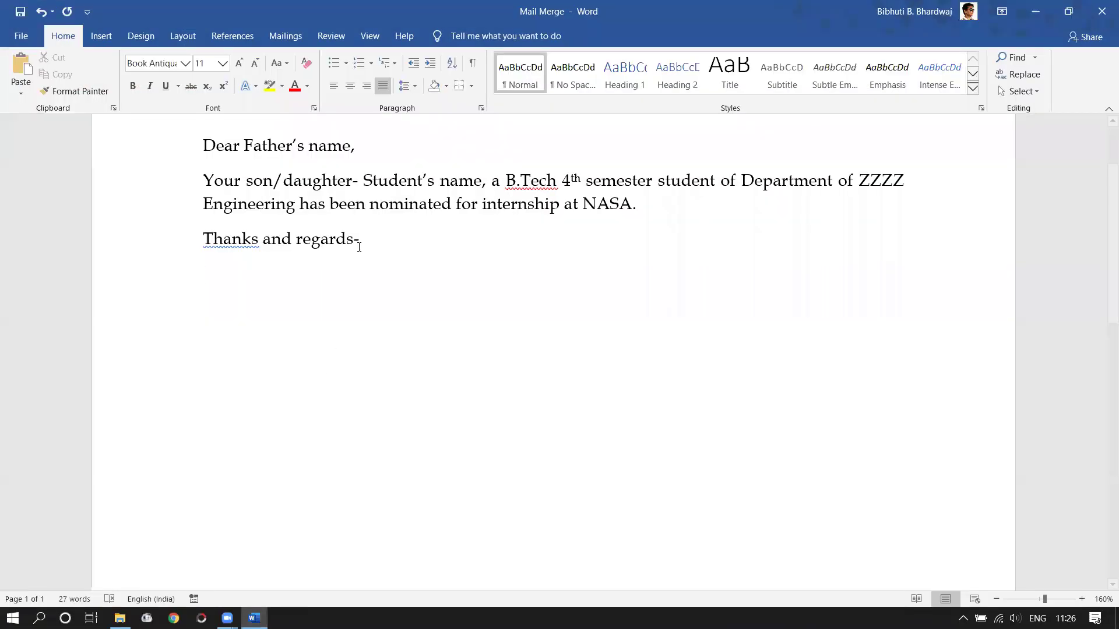
click(359, 247)
key(Return)
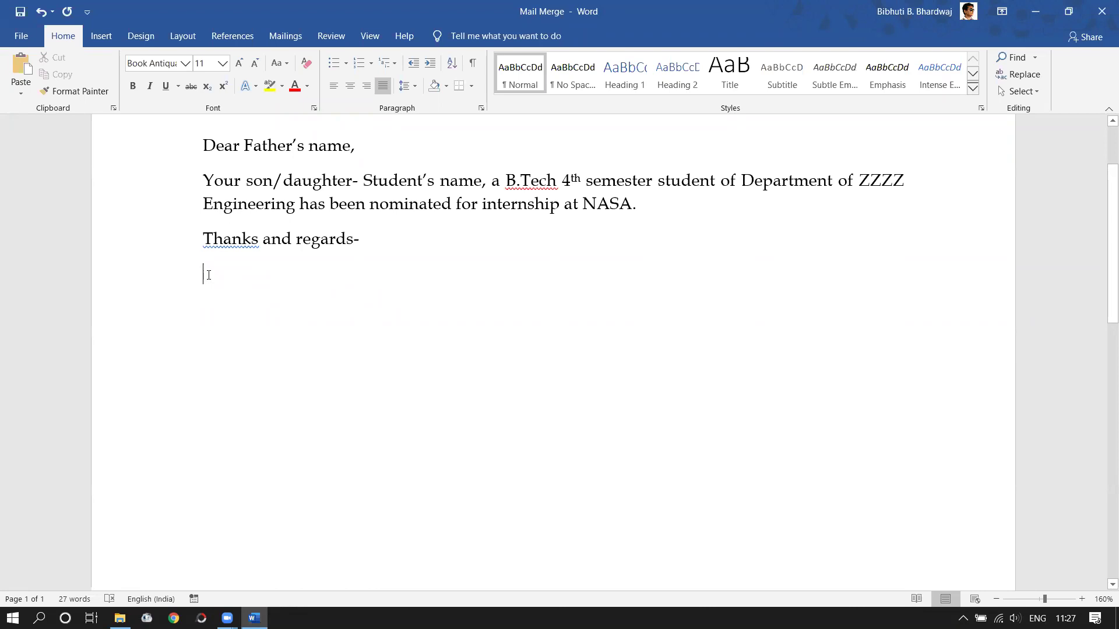
click(202, 240)
key(Return)
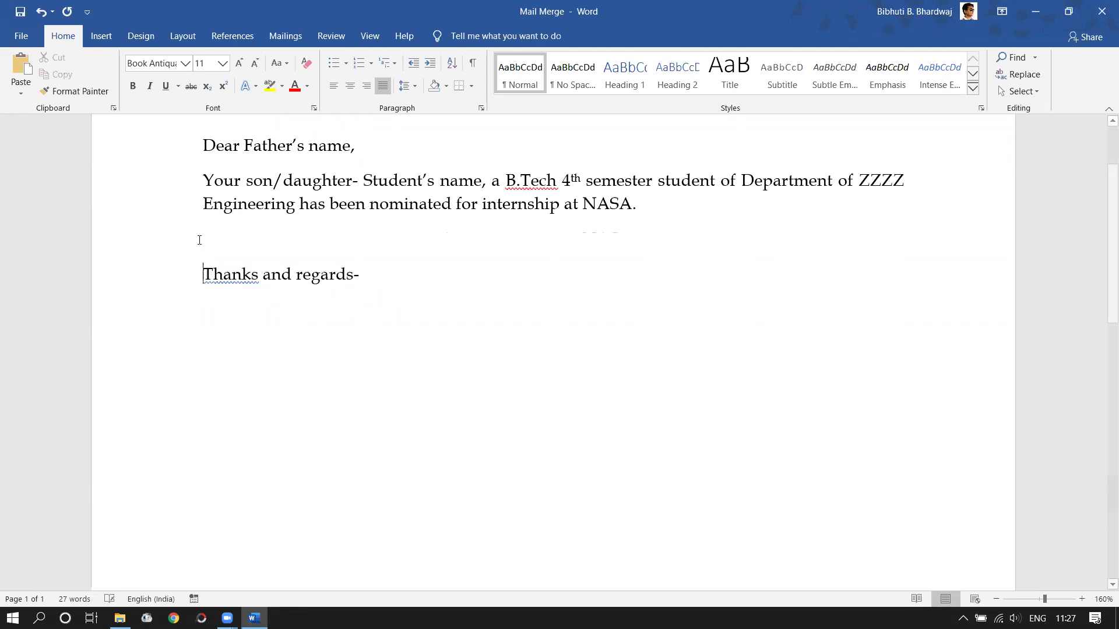
scroll(203, 257, up, 2)
click(203, 257)
key(Return)
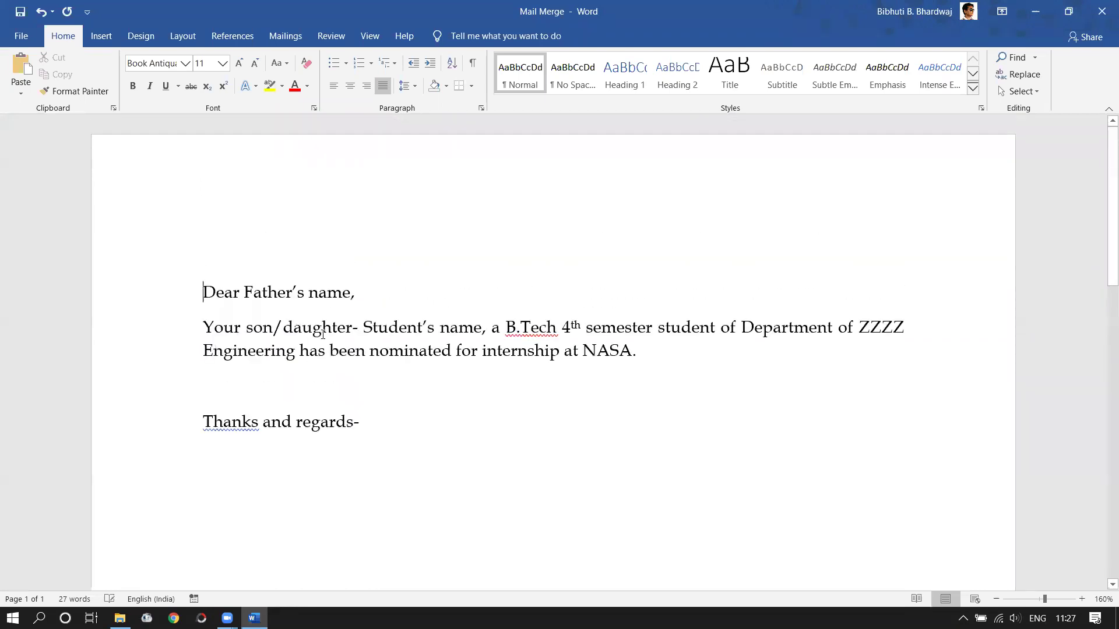
- Colour 'son/daughter' red, then undo it to keep the original colour
click(331, 330)
drag(247, 333, 342, 325)
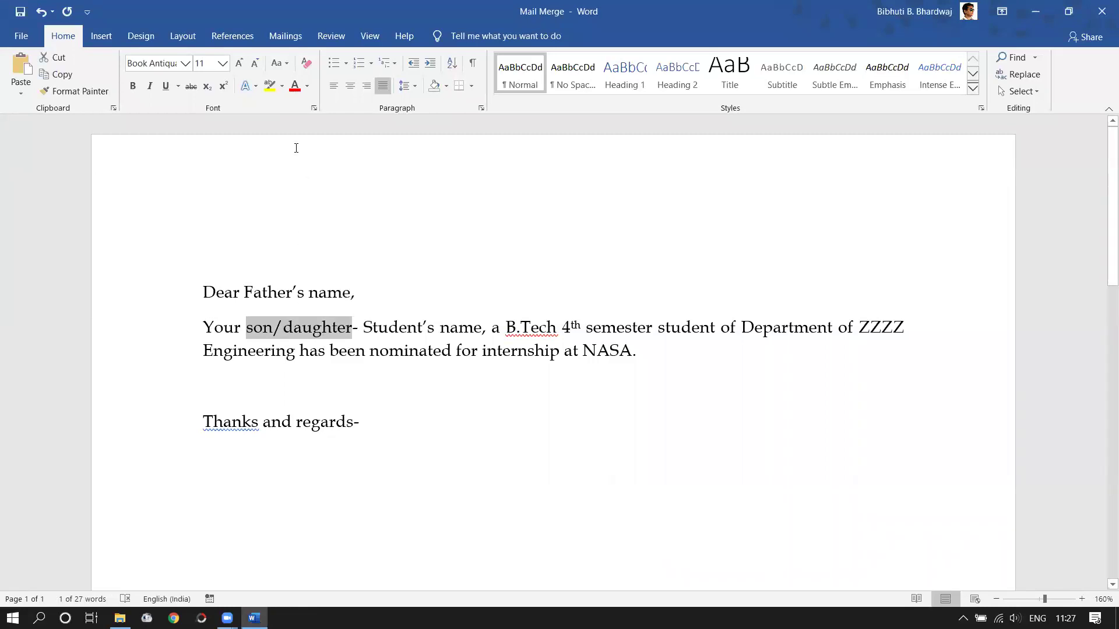
click(295, 86)
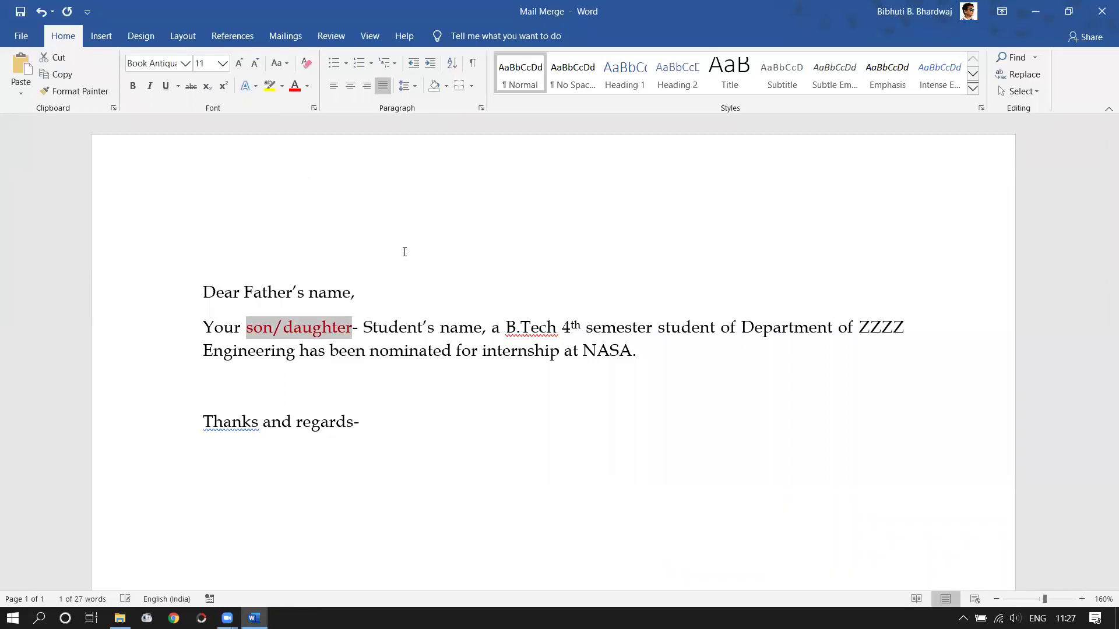
click(363, 329)
key(ctrl+z)
click(410, 350)
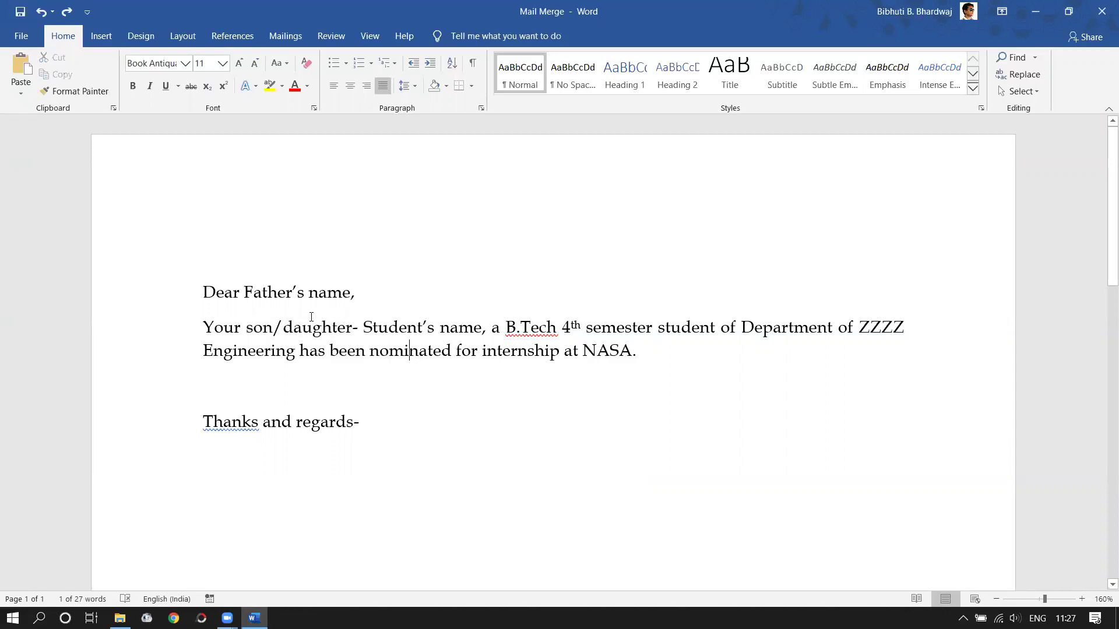
- Check the placeholder words Father's, son/daughter, Student's and B.Tech, then minimize the letter
click(263, 292)
click(285, 328)
click(406, 329)
click(539, 330)
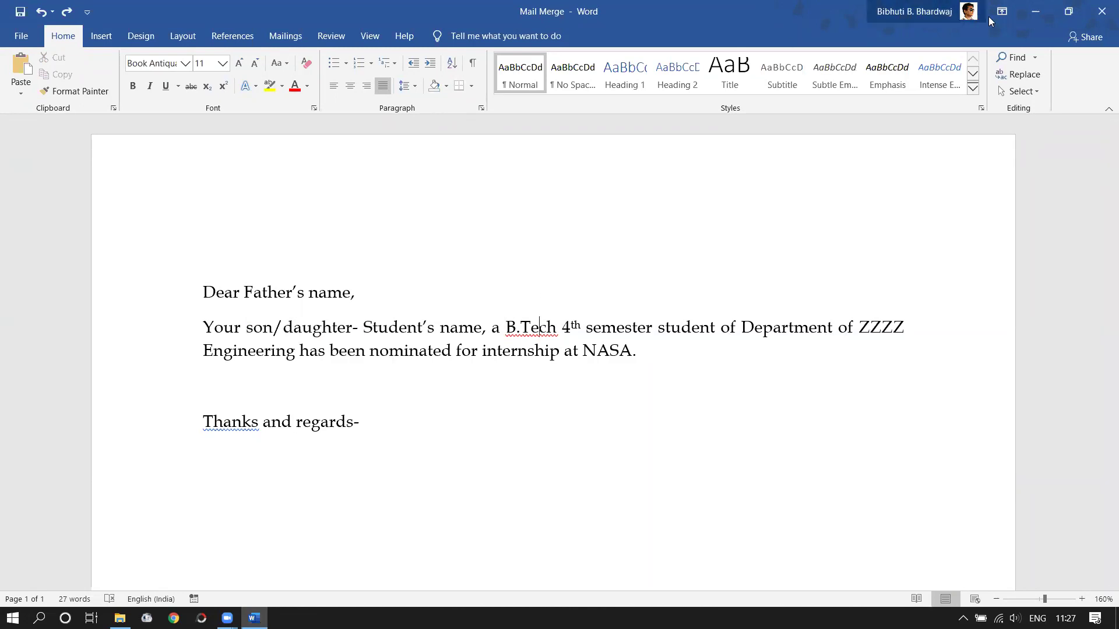
click(1035, 12)
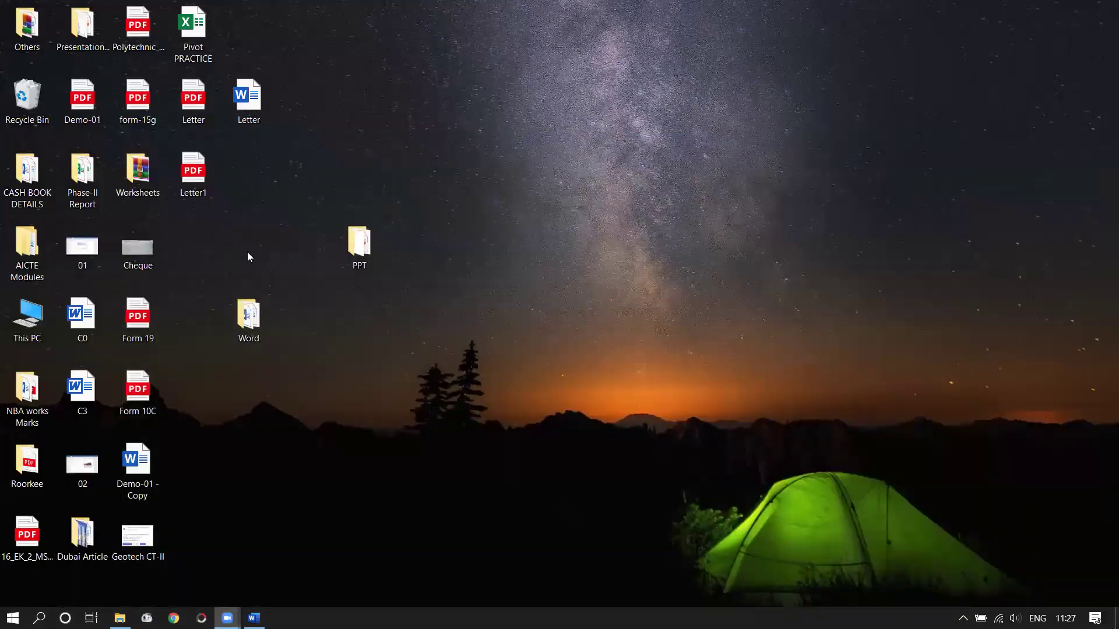
- Create a new Microsoft Excel Worksheet on the desktop and name it 'Source'
right_click(265, 225)
mouse_move(324, 402)
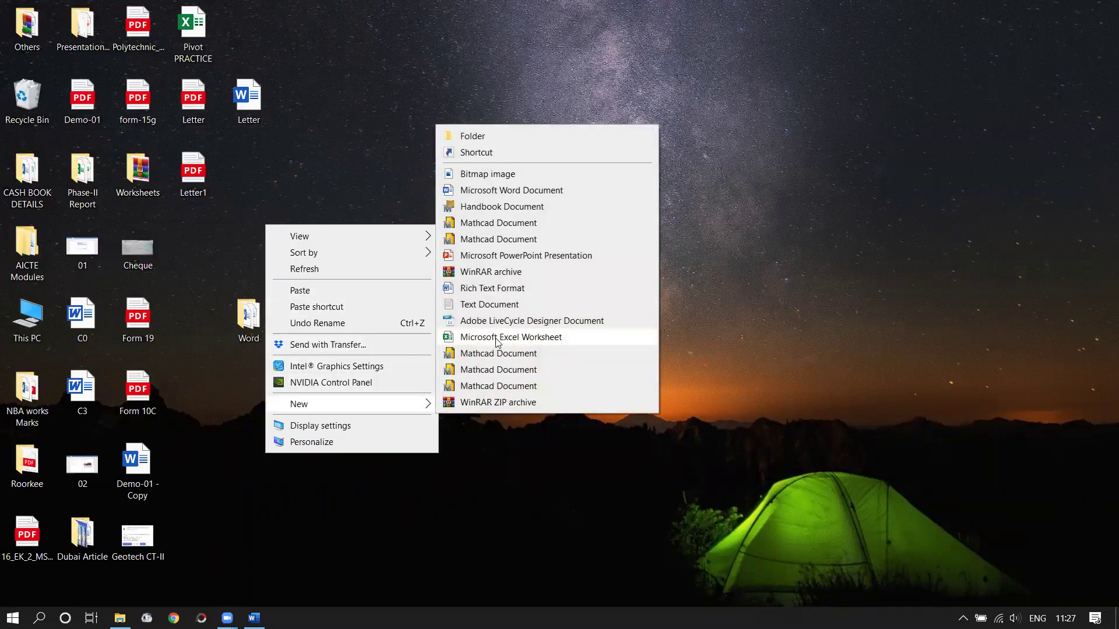
click(500, 338)
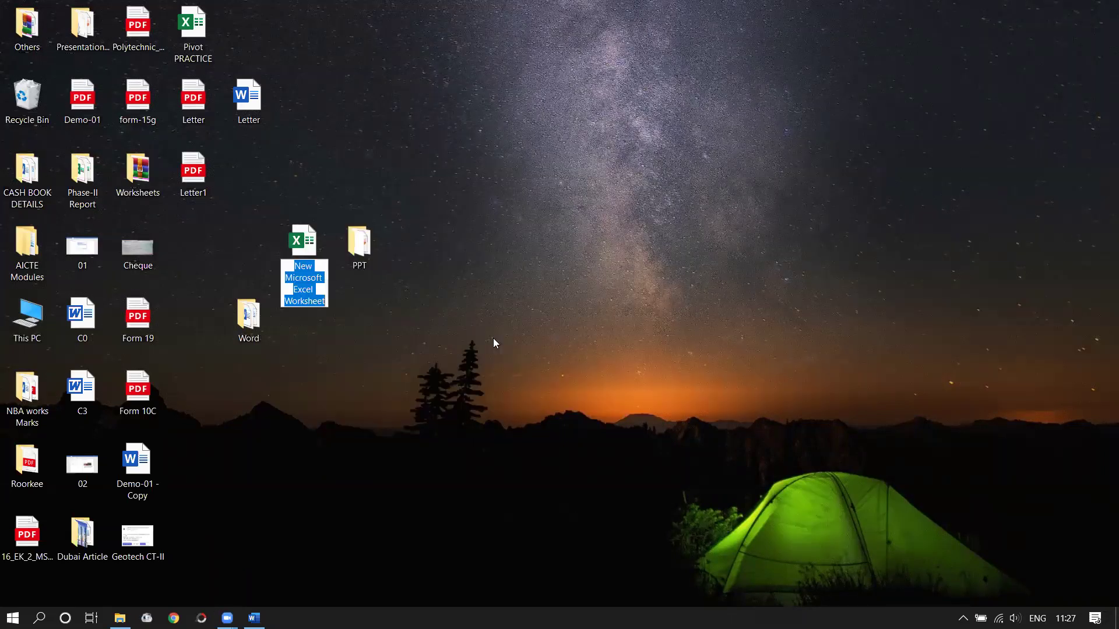
text(Source)
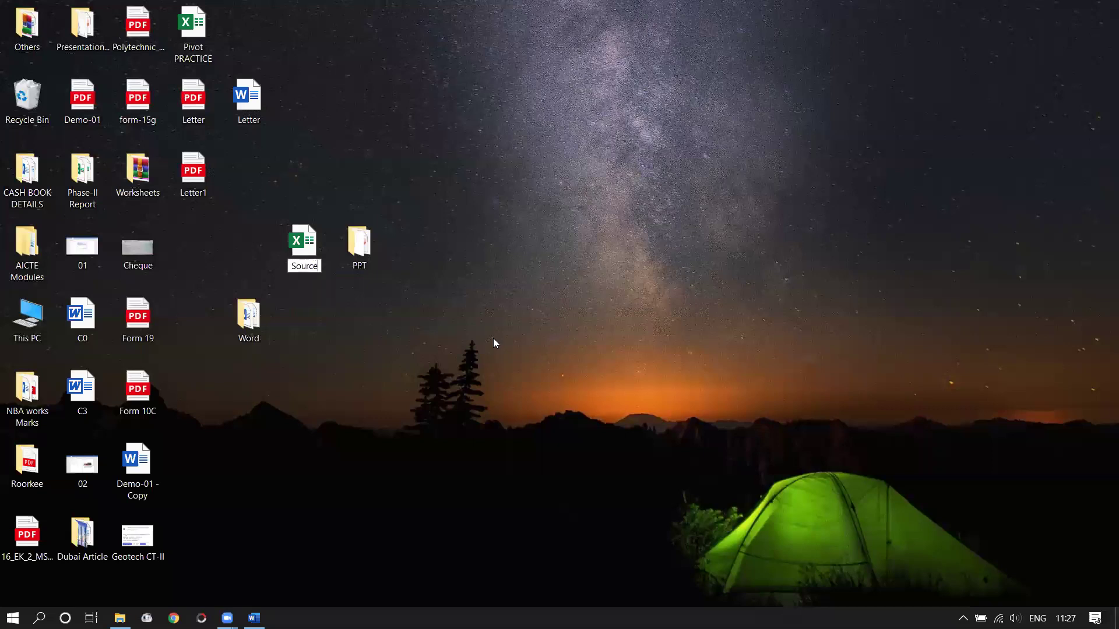
key(Return)
key(Return)
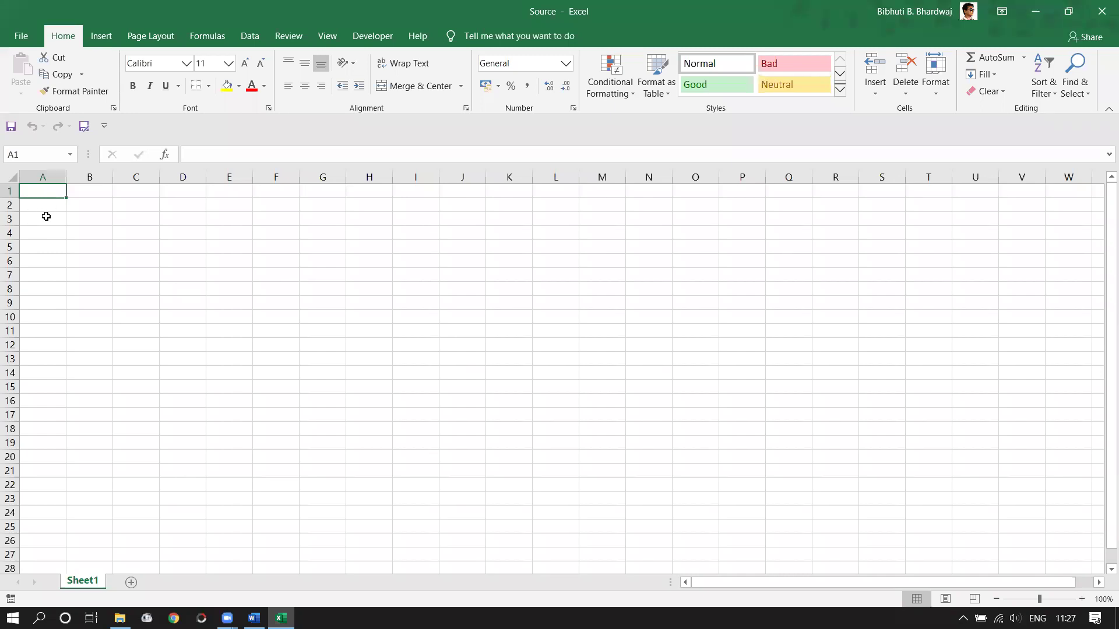
- Enter headers 'SL no.', 'Student's name', 'Fathers's name' in A1–C1 and widen columns B and C
text(SL no.)
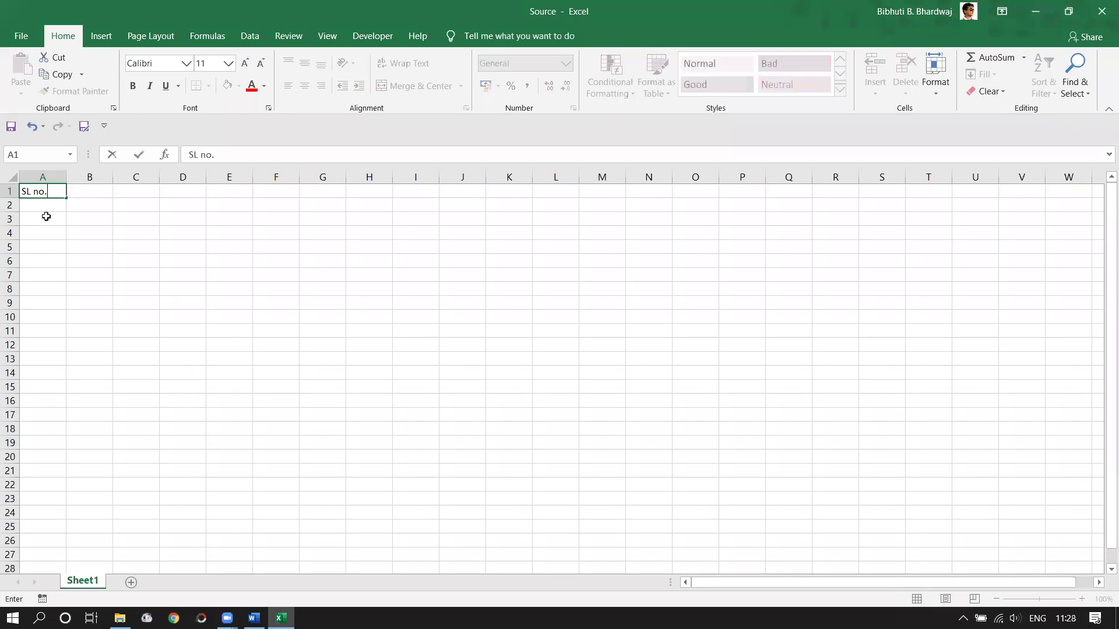
key(Tab)
text(Stude)
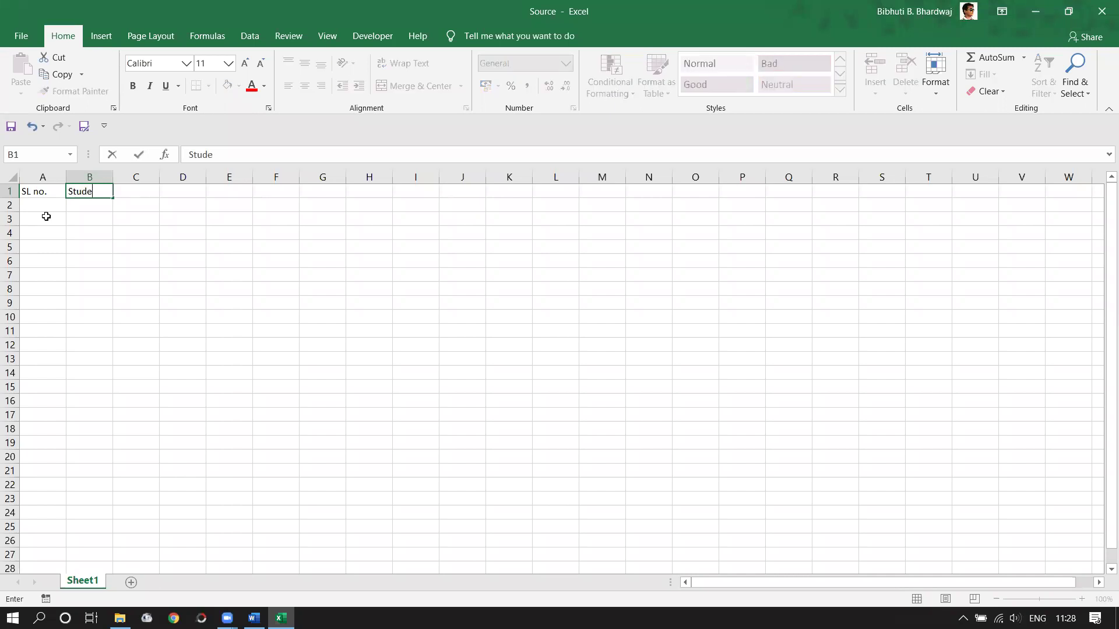
text(nt's name)
key(Tab)
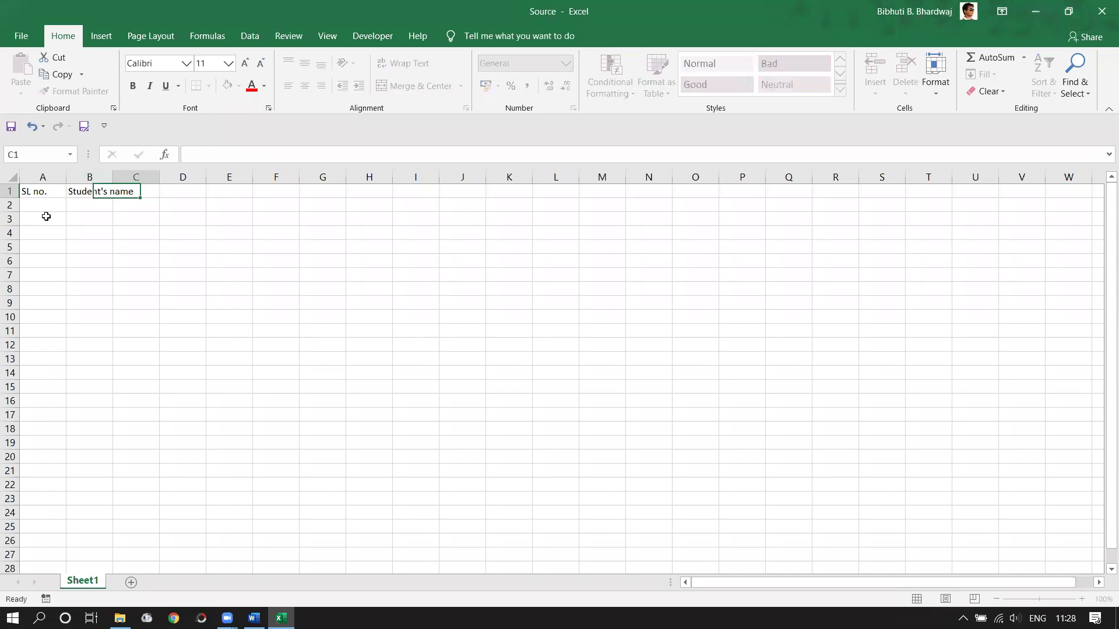
drag(112, 177, 137, 177)
text(a)
key(BackSpace)
text(Fathe)
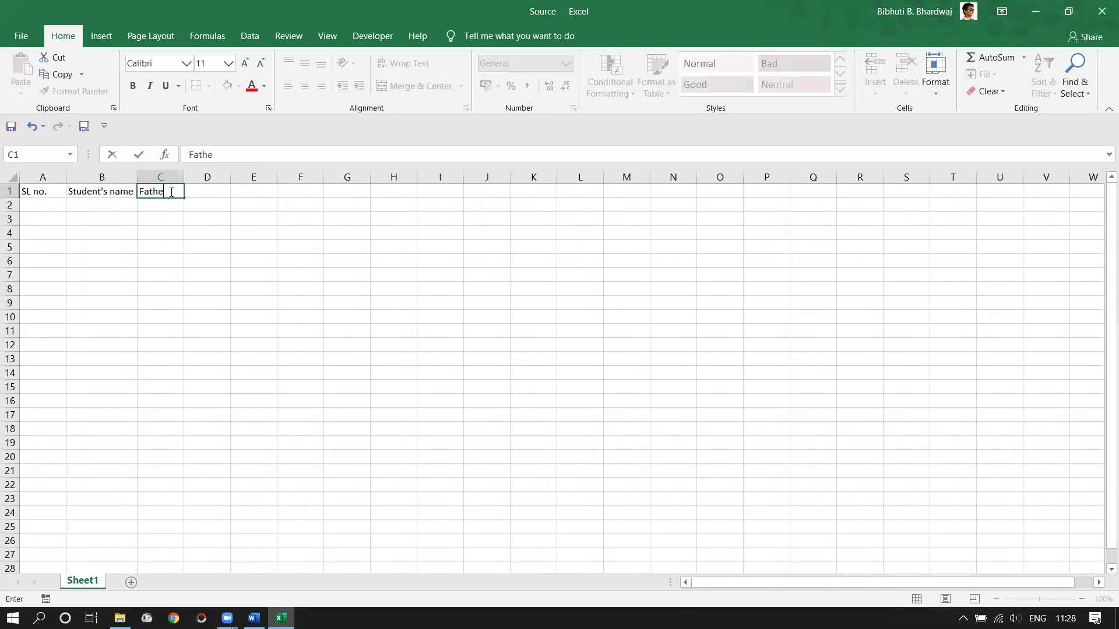
text(rs's name)
key(Tab)
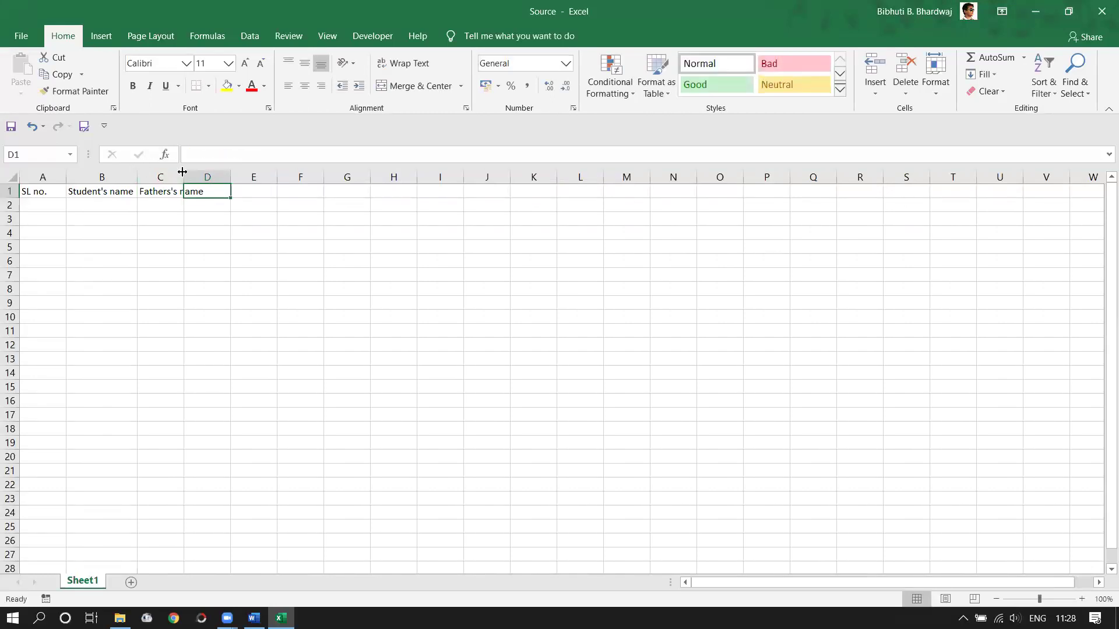
double_click(184, 175)
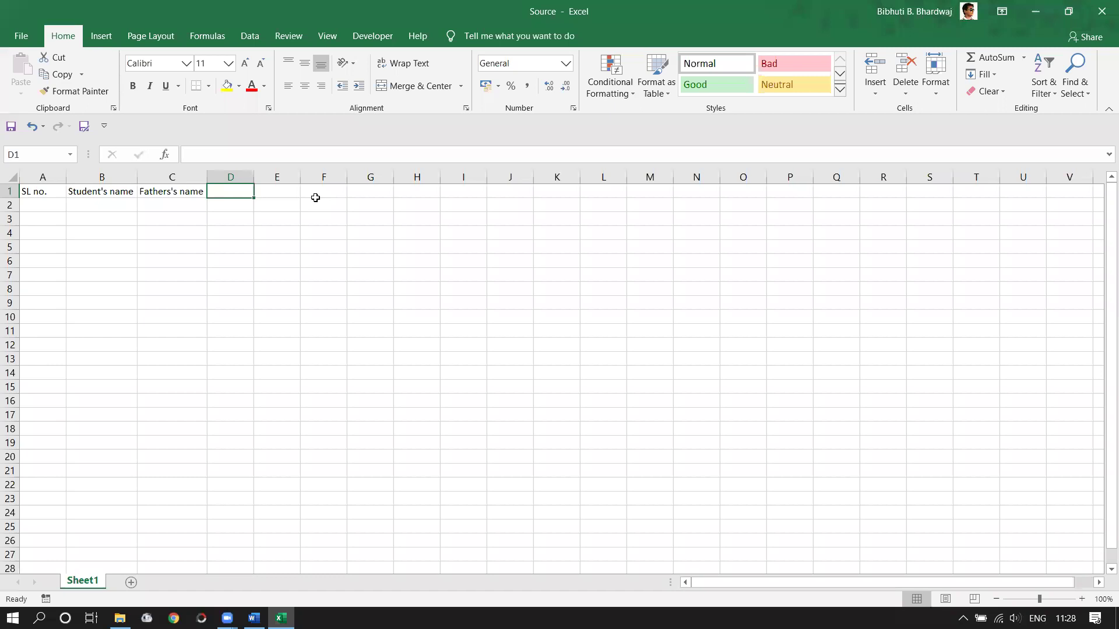
- Add headers 'Gender', 'Semester' and 'Department' in D1–F1, then minimize the workbook
text(Gender)
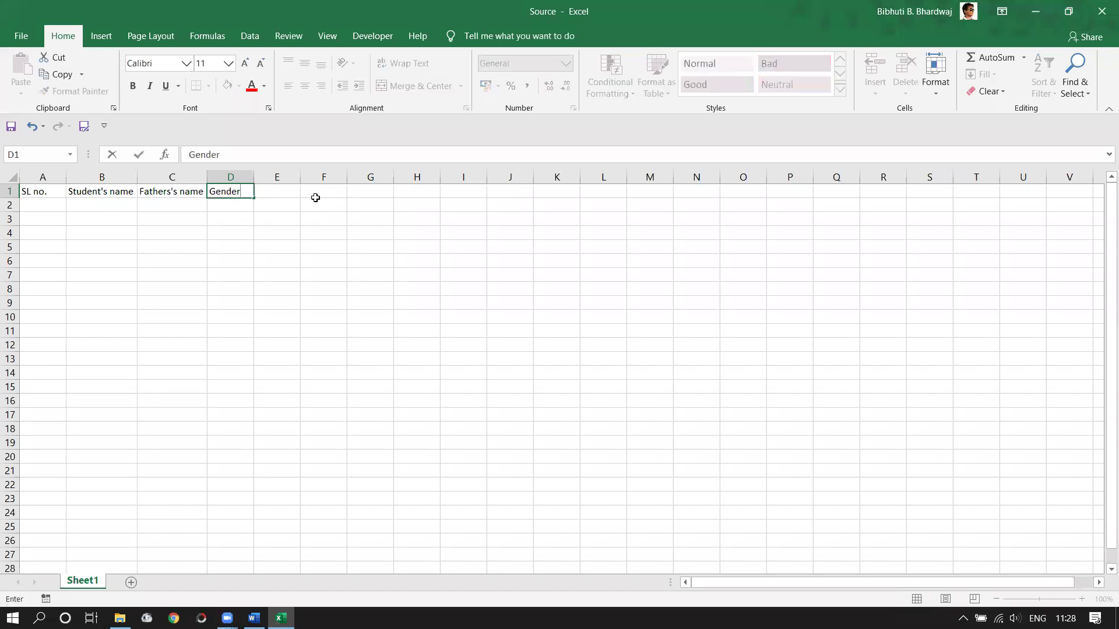
key(Tab)
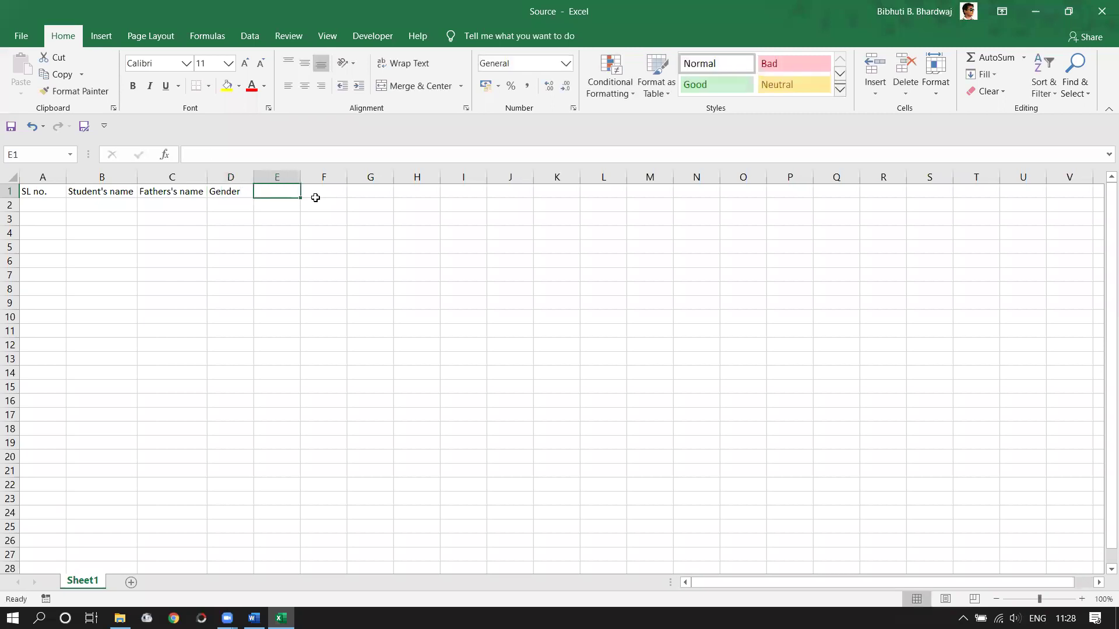
text(Semester)
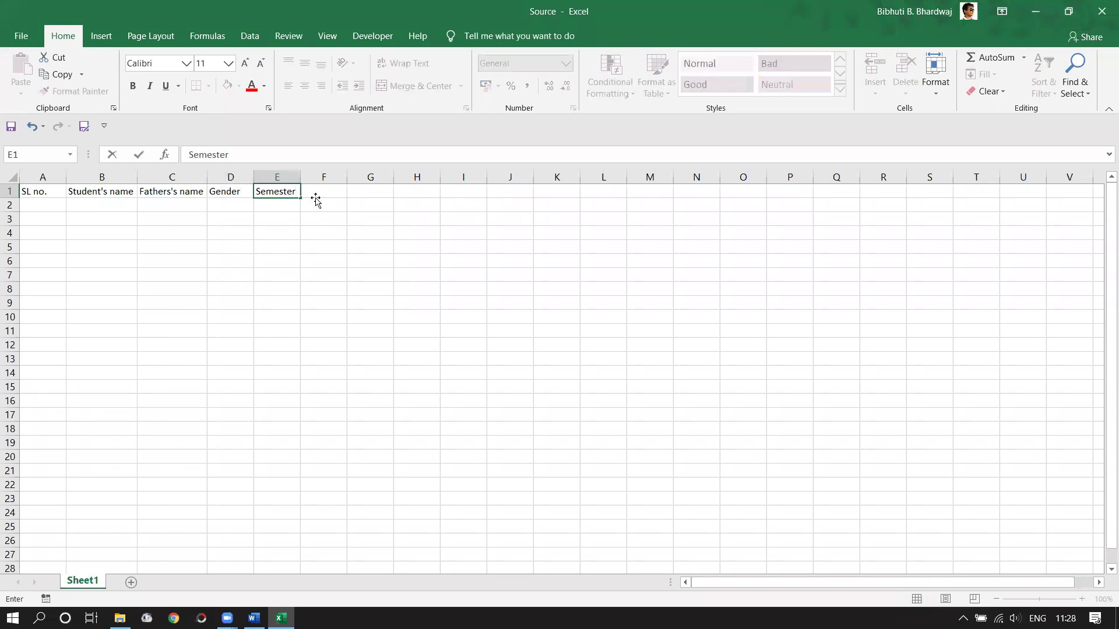
key(Tab)
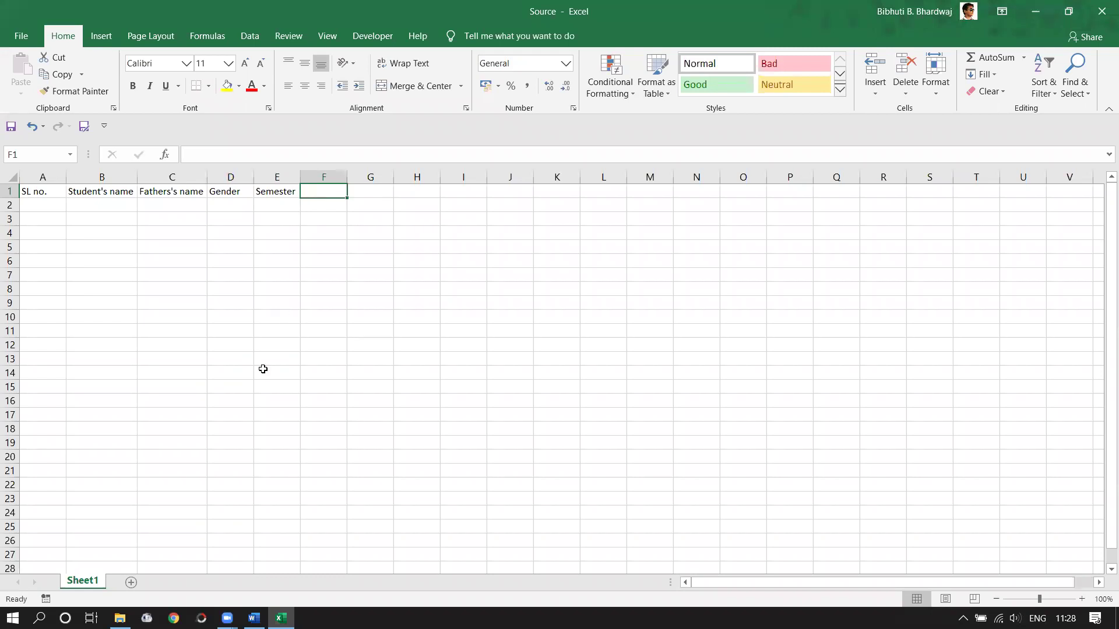
text(Department)
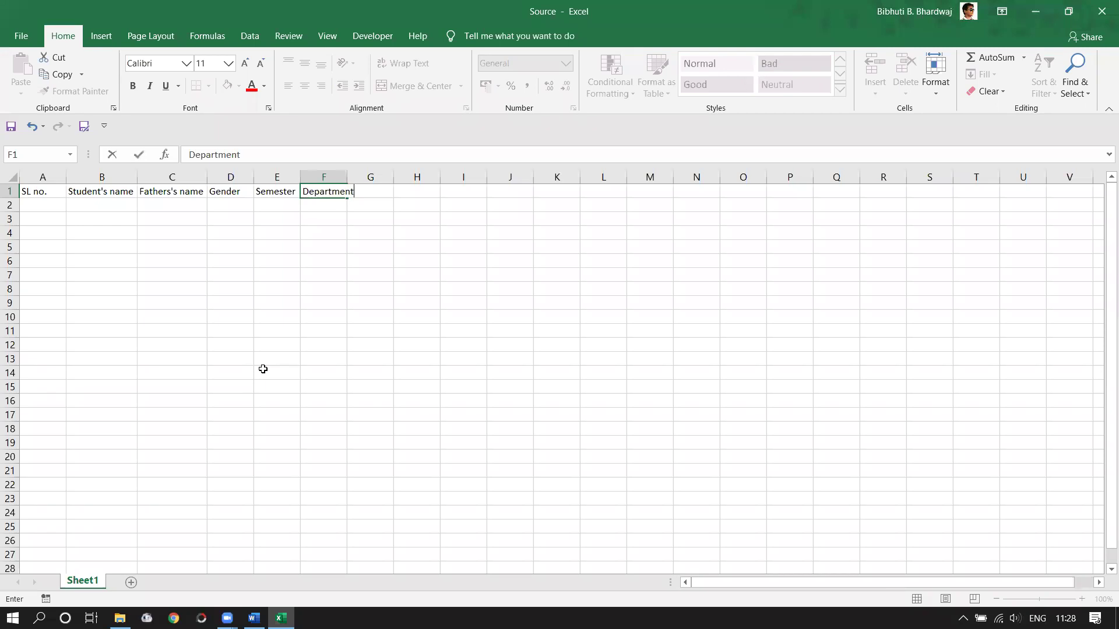
key(Return)
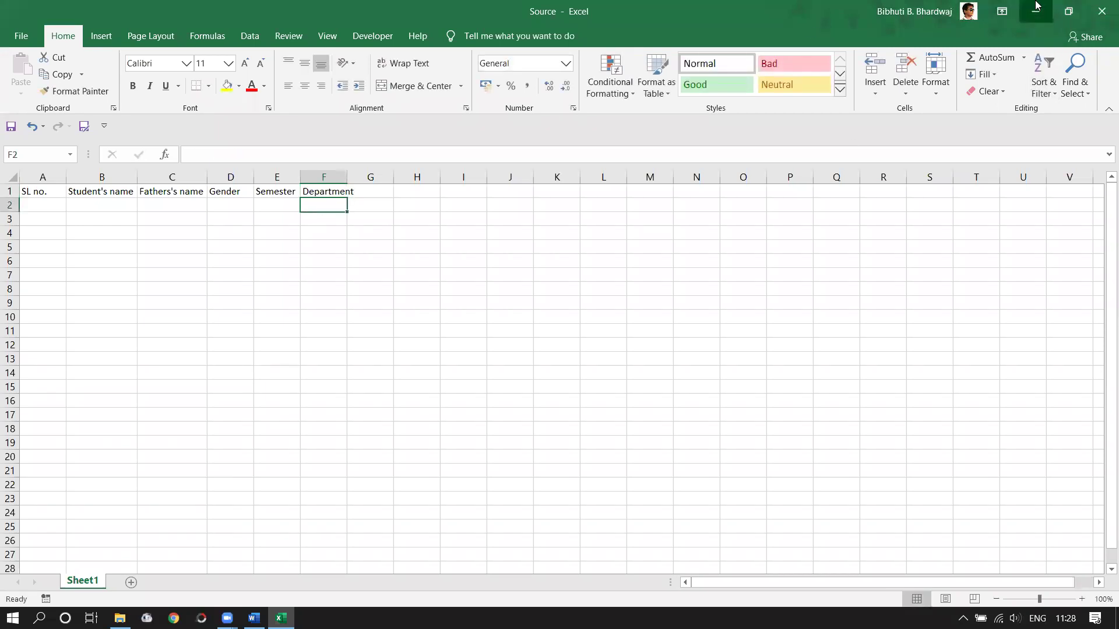
click(1035, 8)
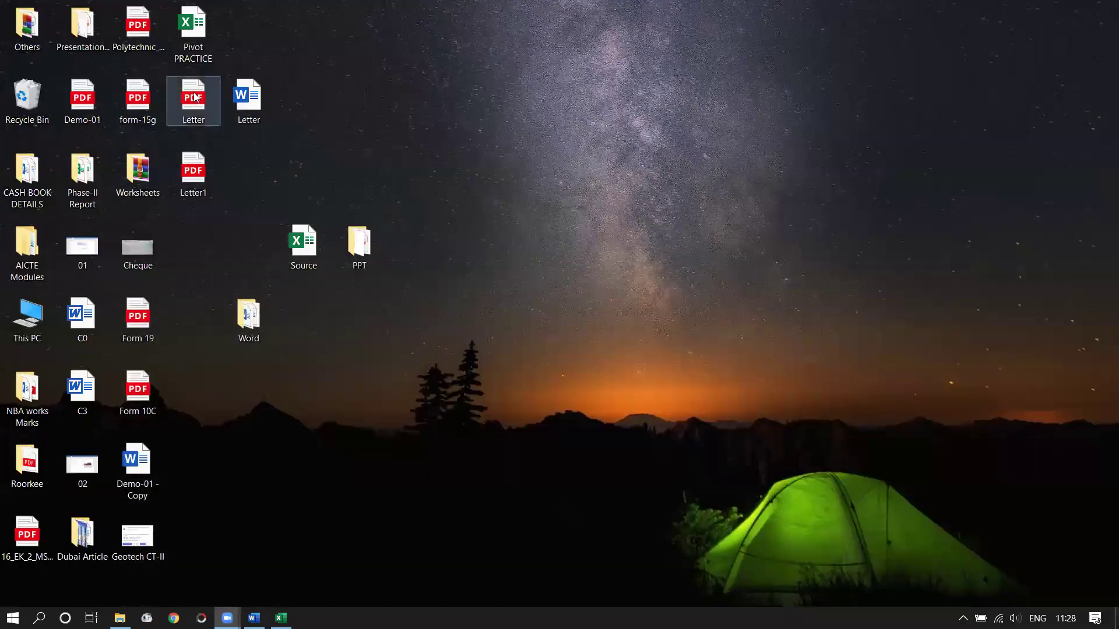
- Go through the Worksheets, Pivot and PRACTICE 1 folders and open the Pivot PRACTICE workbook
double_click(153, 186)
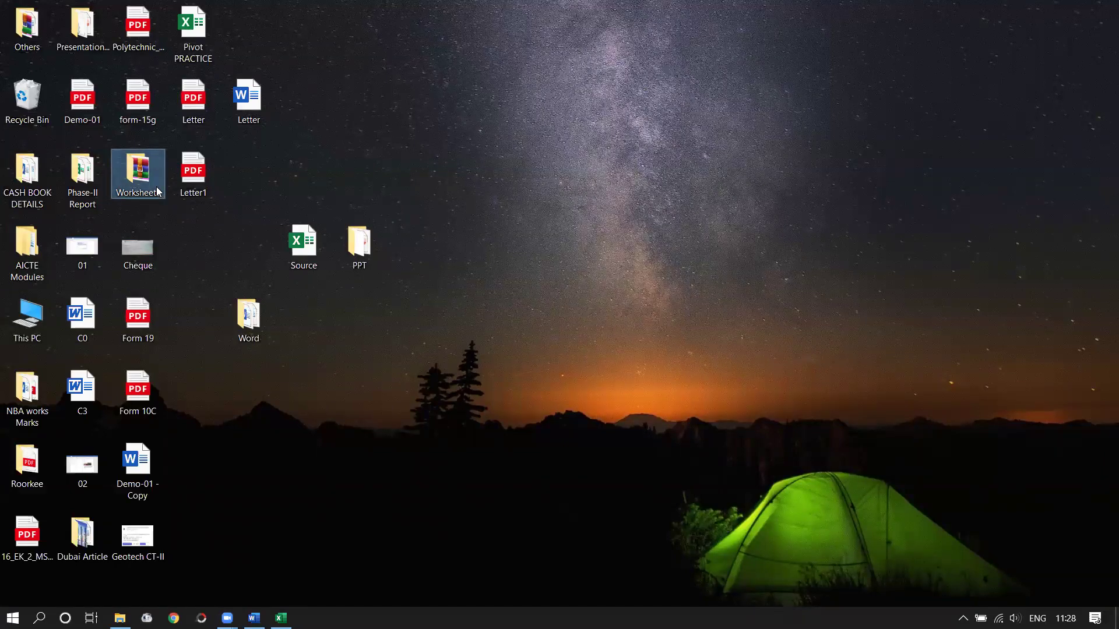
double_click(166, 139)
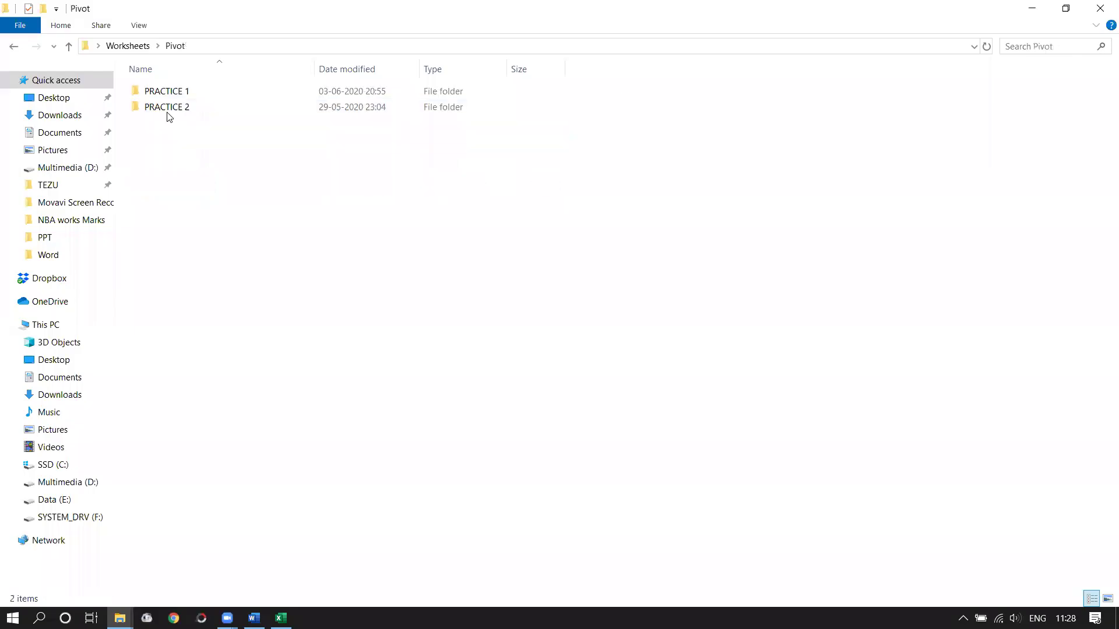
double_click(166, 94)
double_click(166, 93)
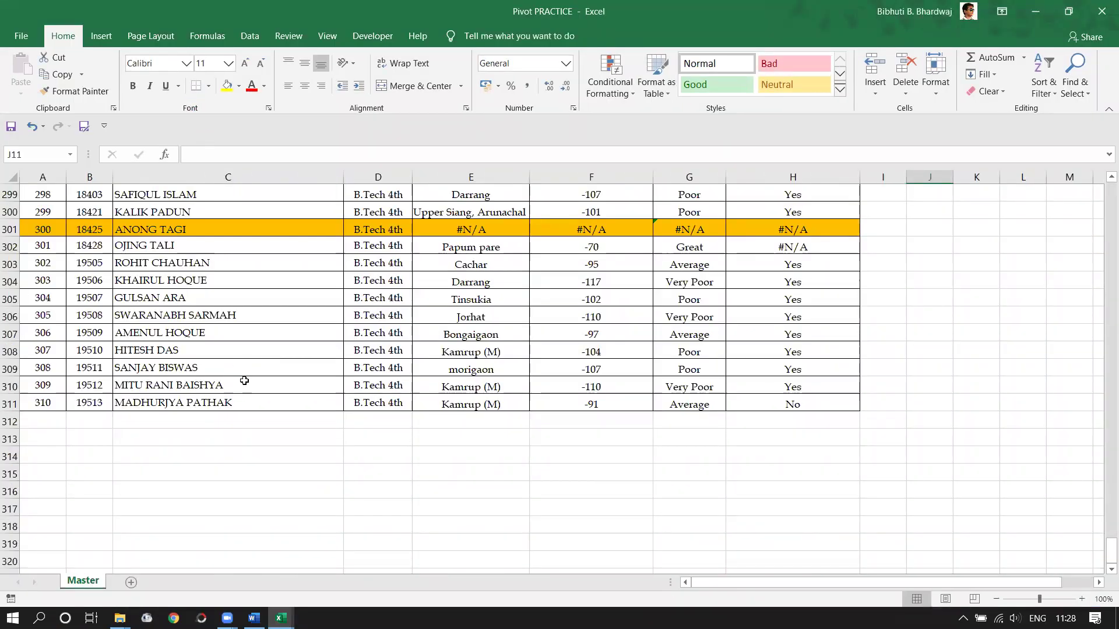
- Scroll through the Master sheet's student records, then switch back to the Word letter with Alt+Tab
scroll(1102, 516, up, 1)
drag(1107, 546, 1104, 503)
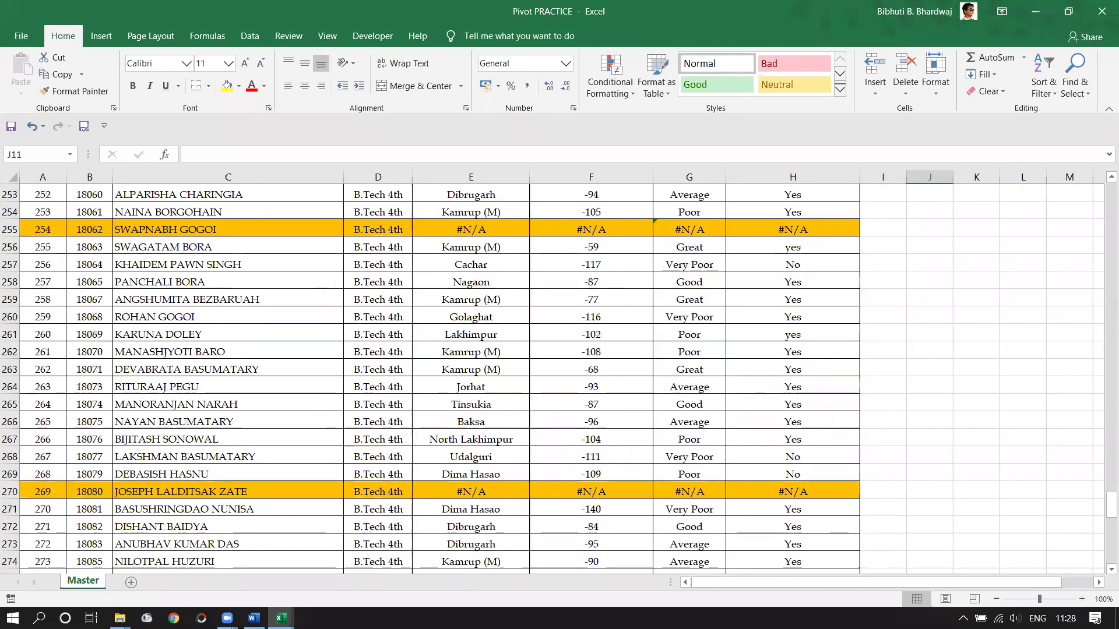
key(alt+Tab)
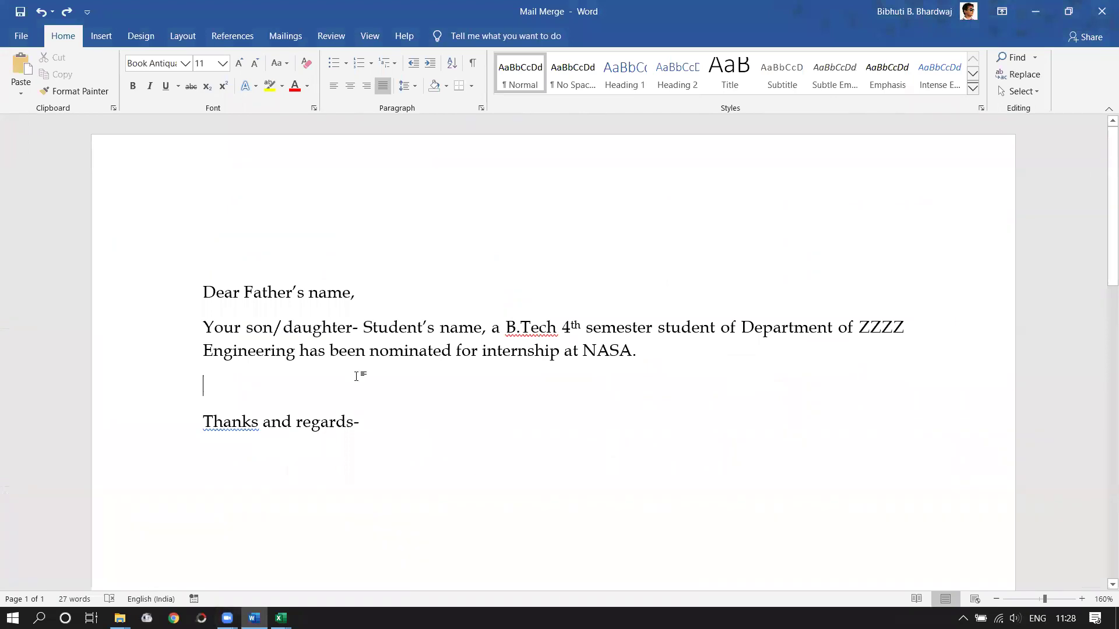
- Add the sentence 'That should a matter of pride to your XXX district.' after the NASA sentence
text(That shoul)
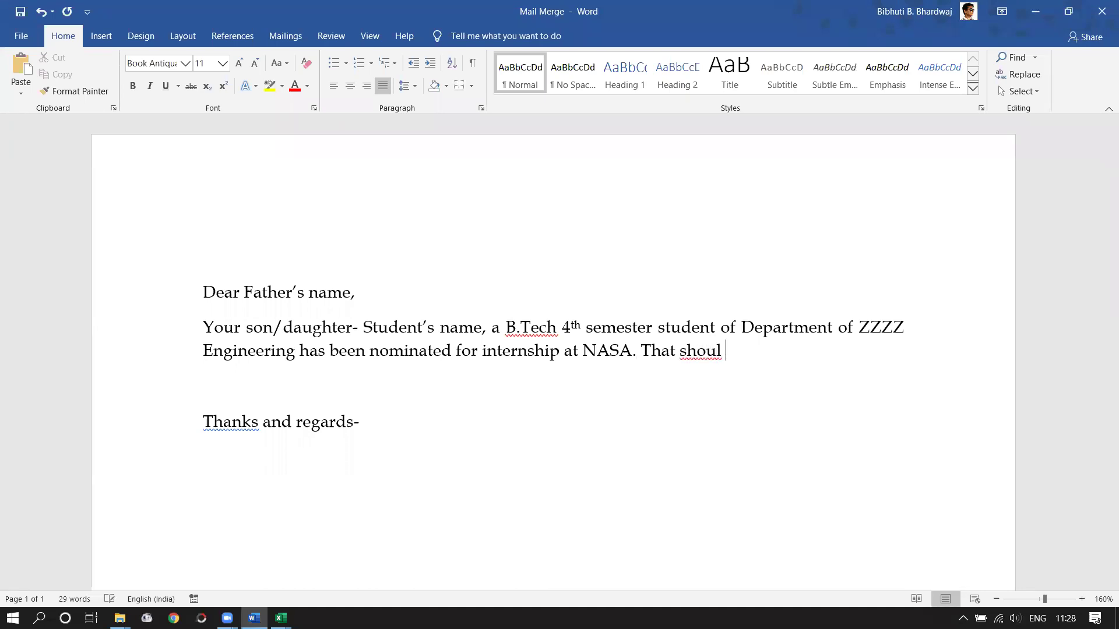
key(BackSpace)
text(d a matter o)
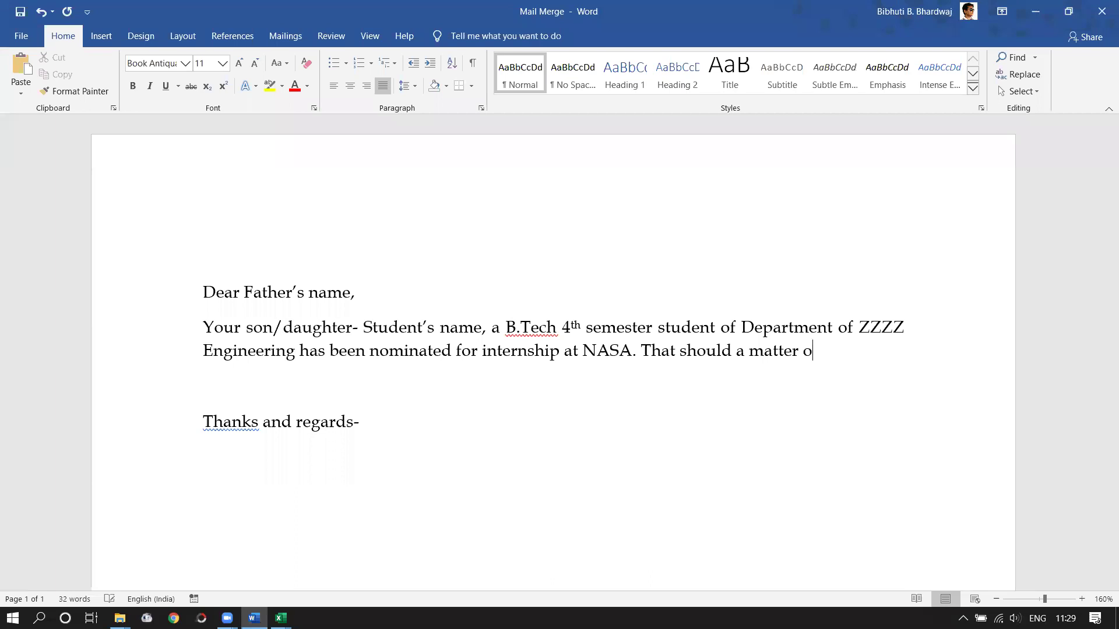
text(f pro)
key(BackSpace)
text(ide to your)
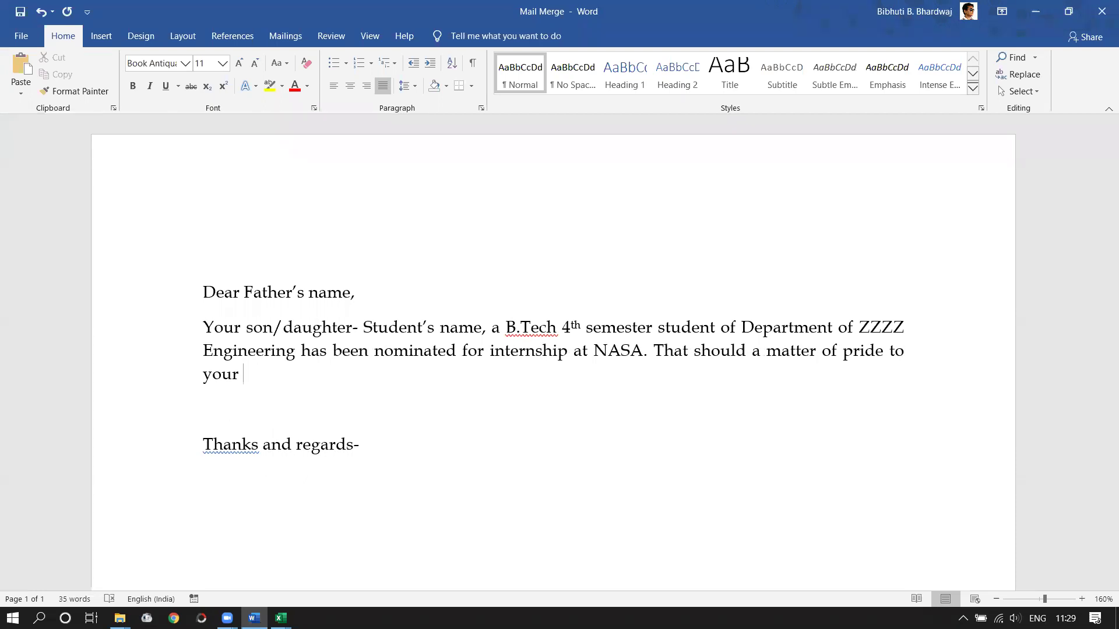
text(XXX districtt)
key(BackSpace)
text(t)
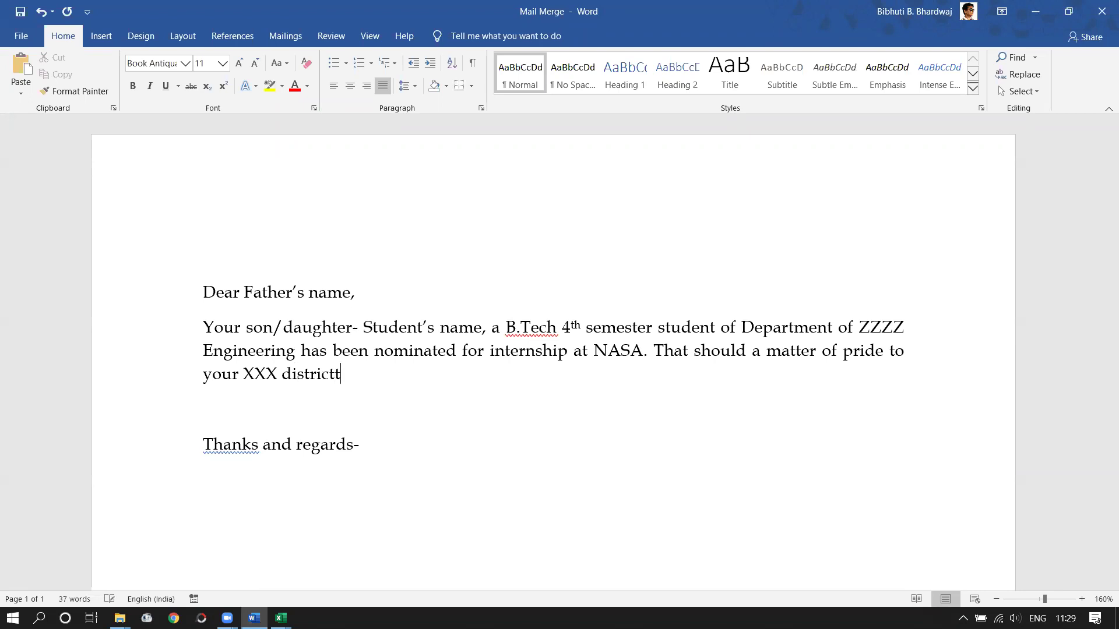
key(BackSpace)
text(.)
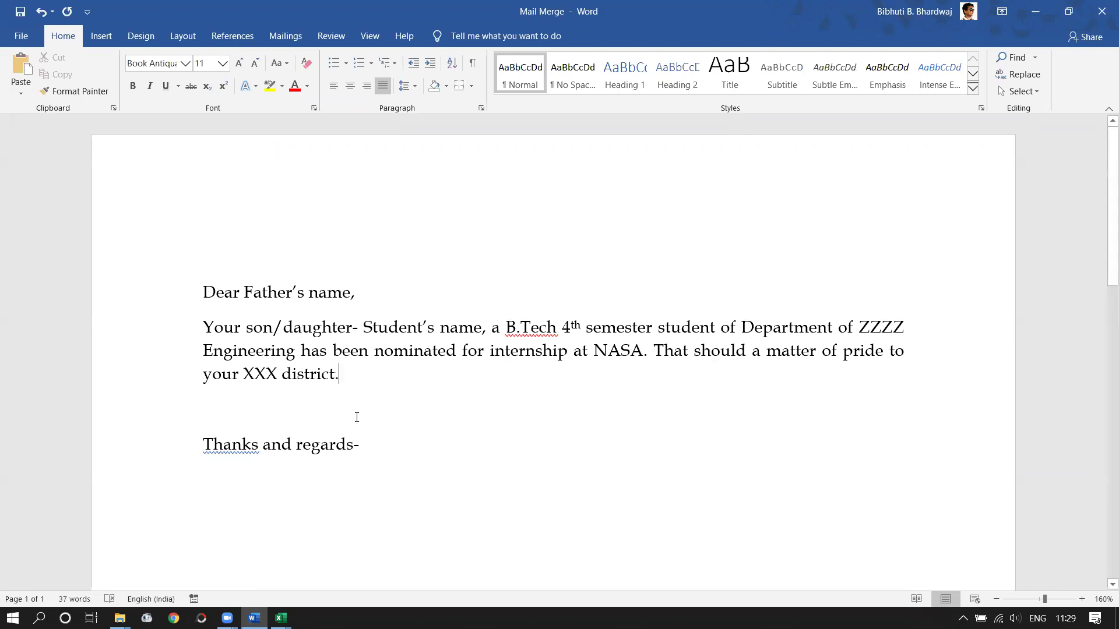
- Select the XXX placeholder to check it, then clear the selection
click(305, 376)
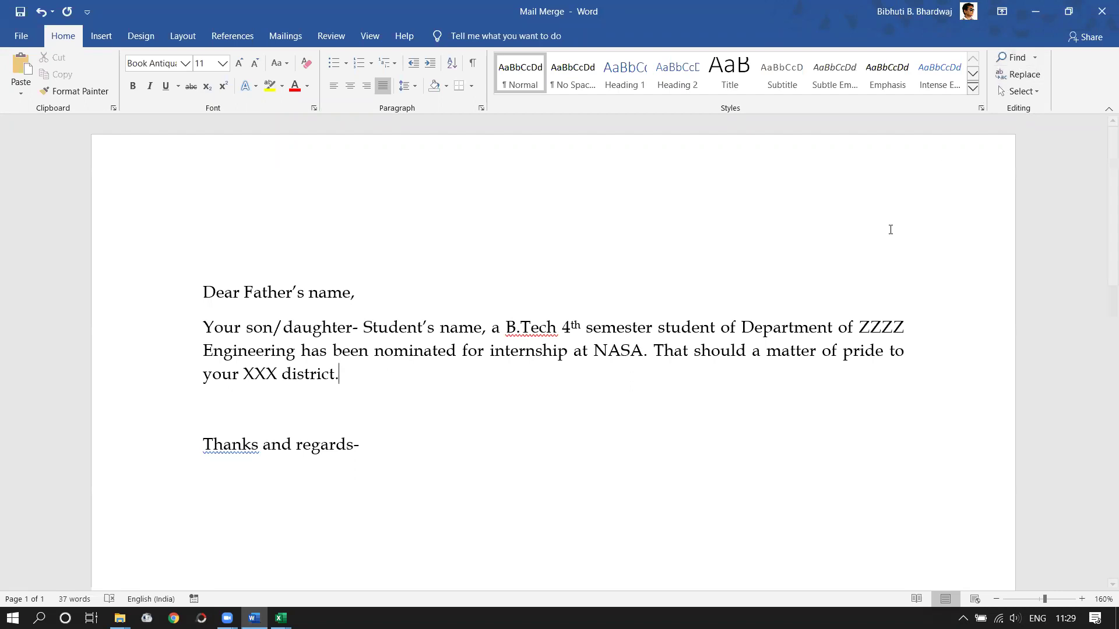
click(256, 380)
double_click(272, 376)
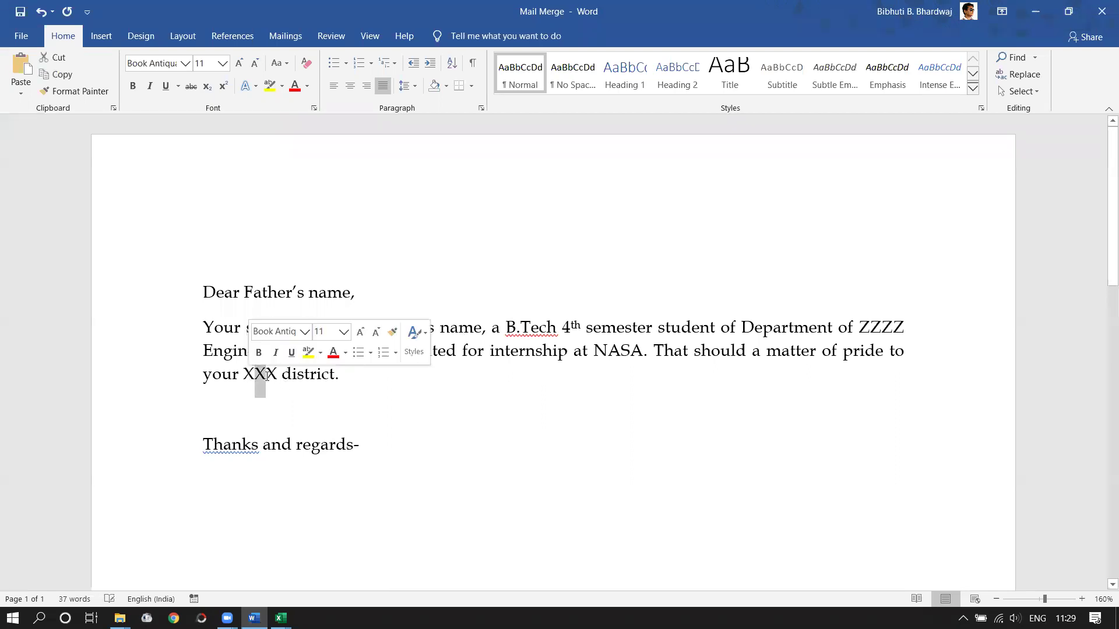
click(338, 387)
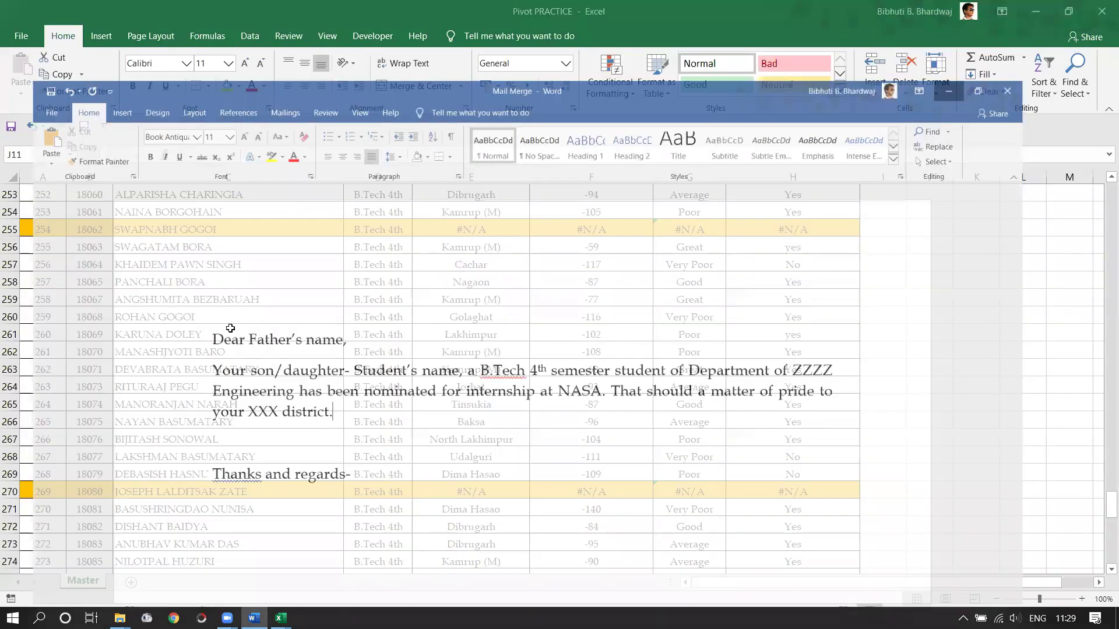
- Copy six students' names, semesters and districts (C235:E240) from the Master sheet
click(1036, 11)
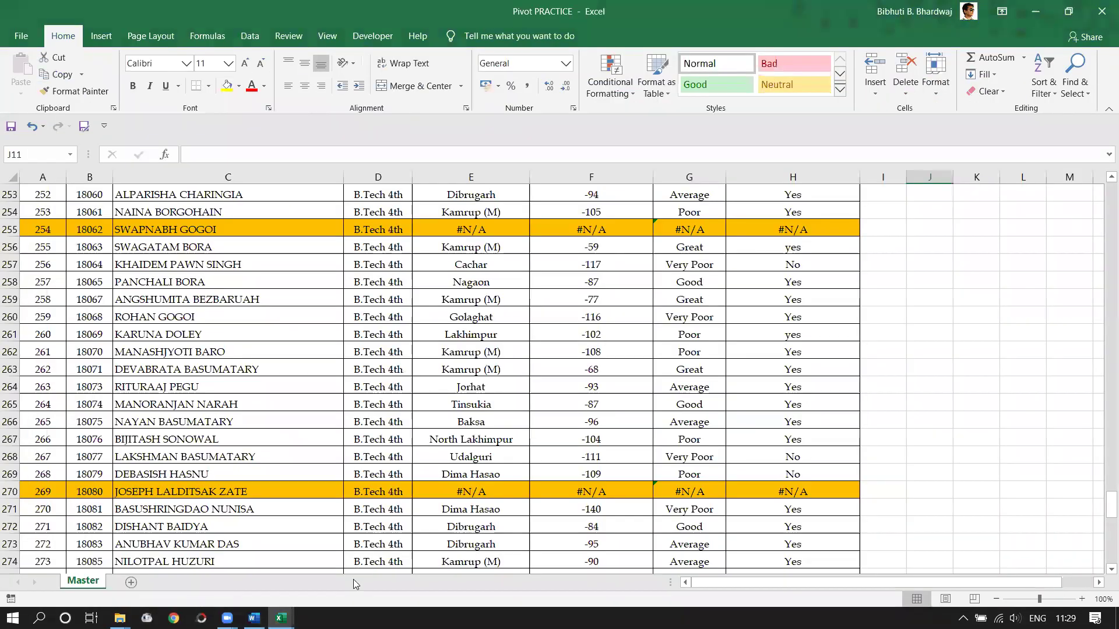
scroll(203, 275, up, 20)
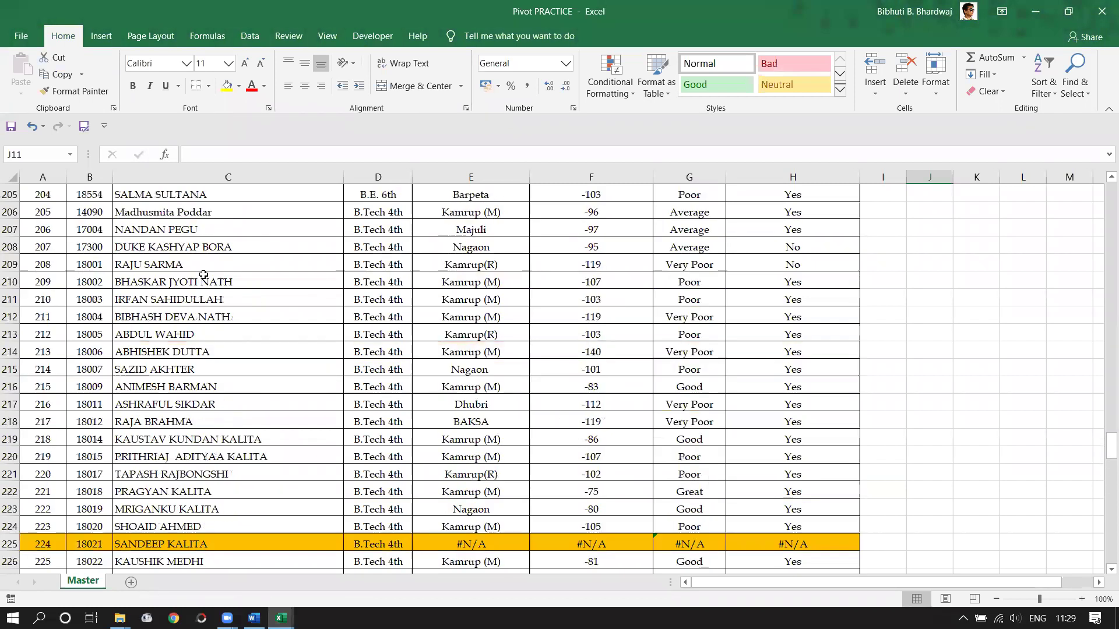
scroll(203, 274, up, 20)
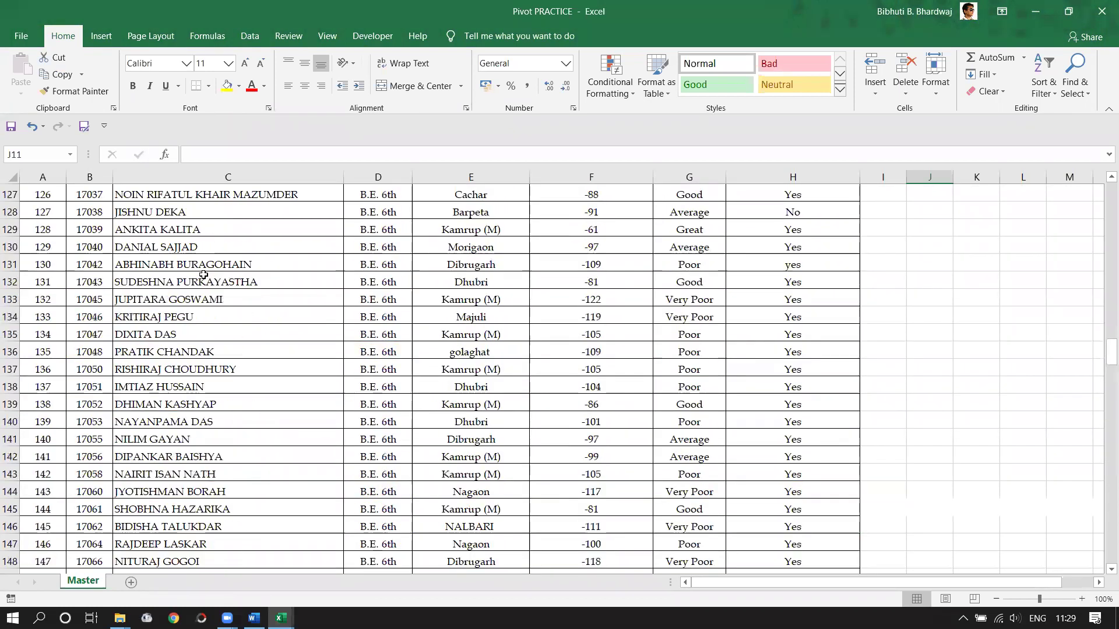
scroll(267, 372, down, 6)
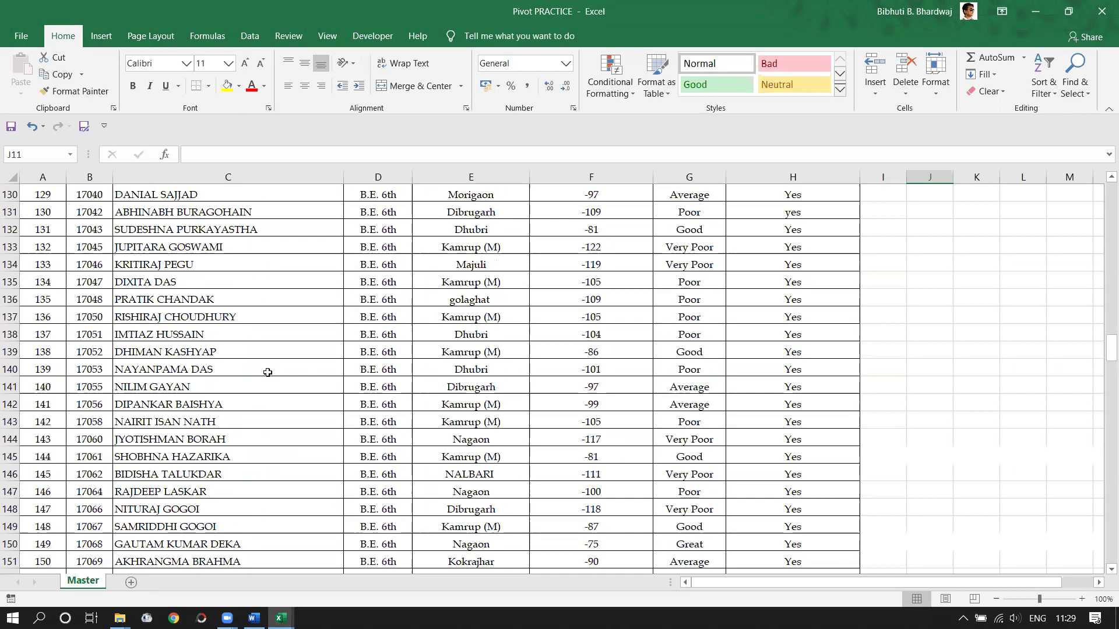
scroll(268, 372, down, 20)
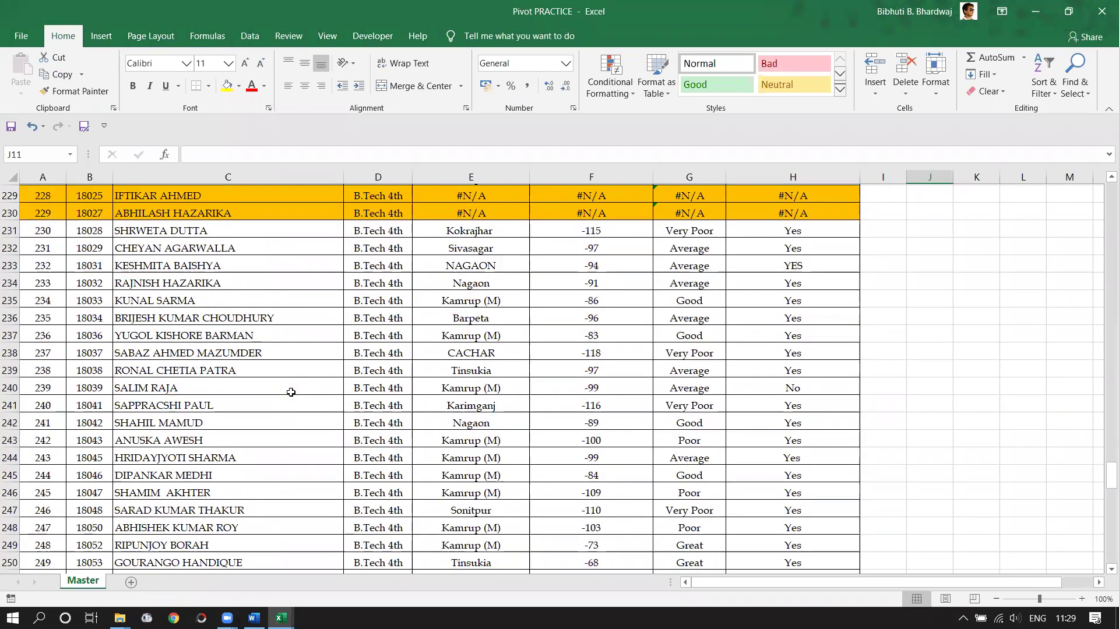
drag(133, 300, 432, 392)
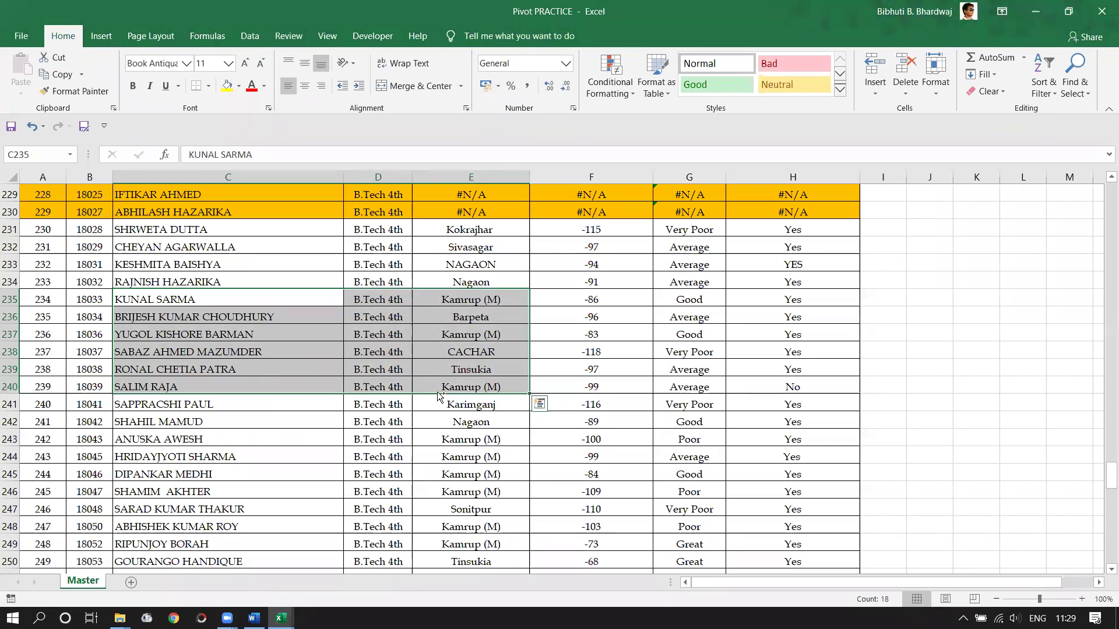
key(ctrl+c)
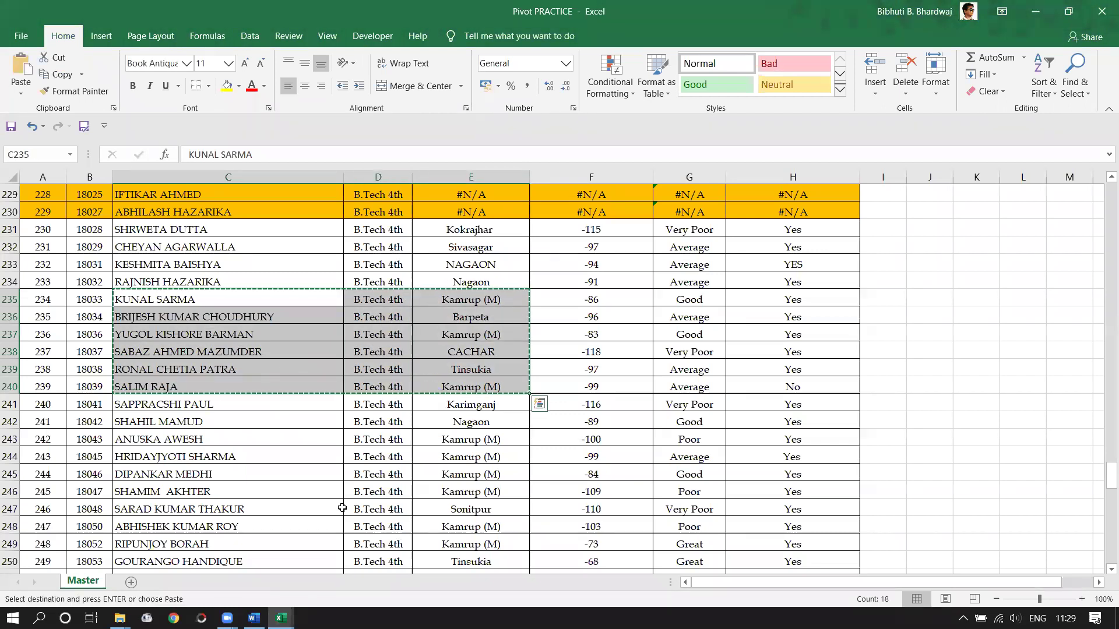
- Paste the copied student records into cell B2 of the Source workbook
mouse_move(281, 618)
click(225, 544)
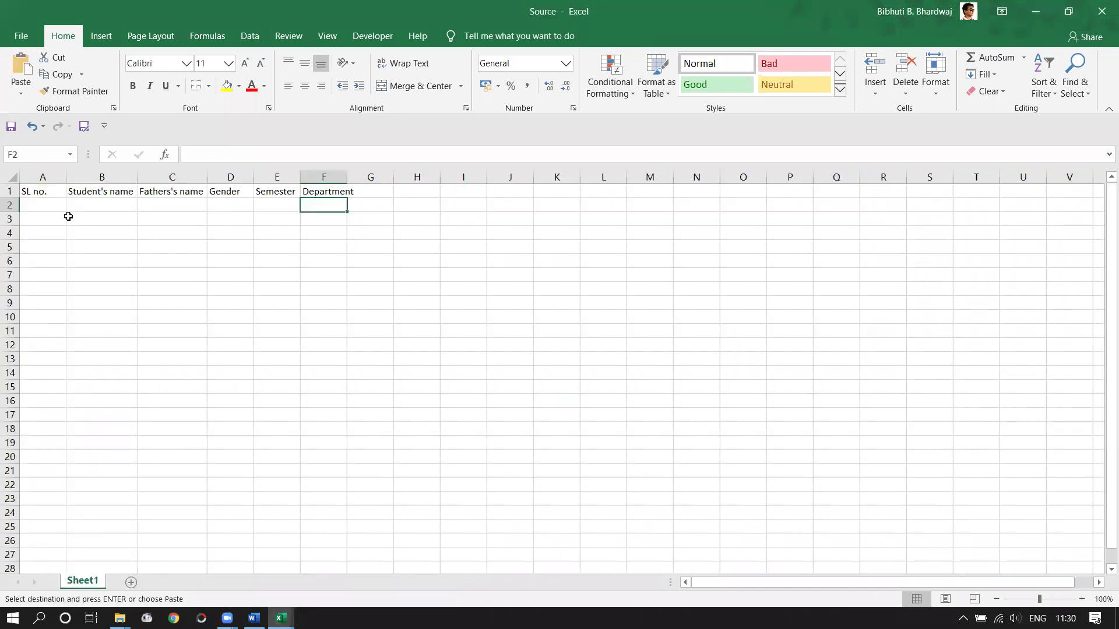
click(69, 208)
key(ctrl+v)
click(216, 330)
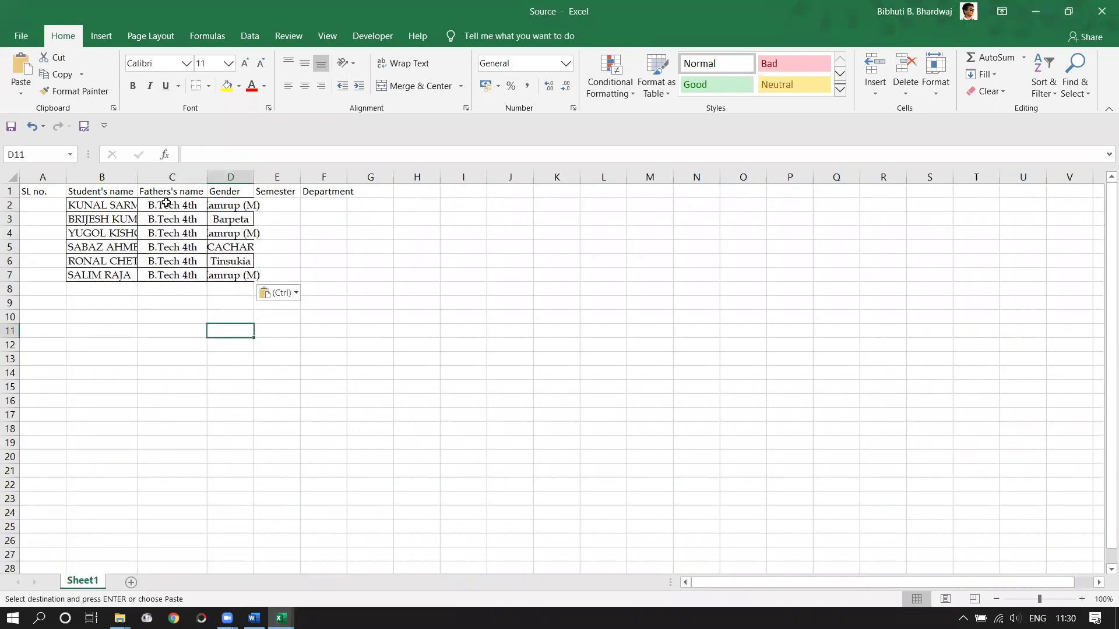
- Move the B.Tech 4th entries to E2 under Semester and the districts to G2
drag(166, 201, 183, 281)
click(282, 201)
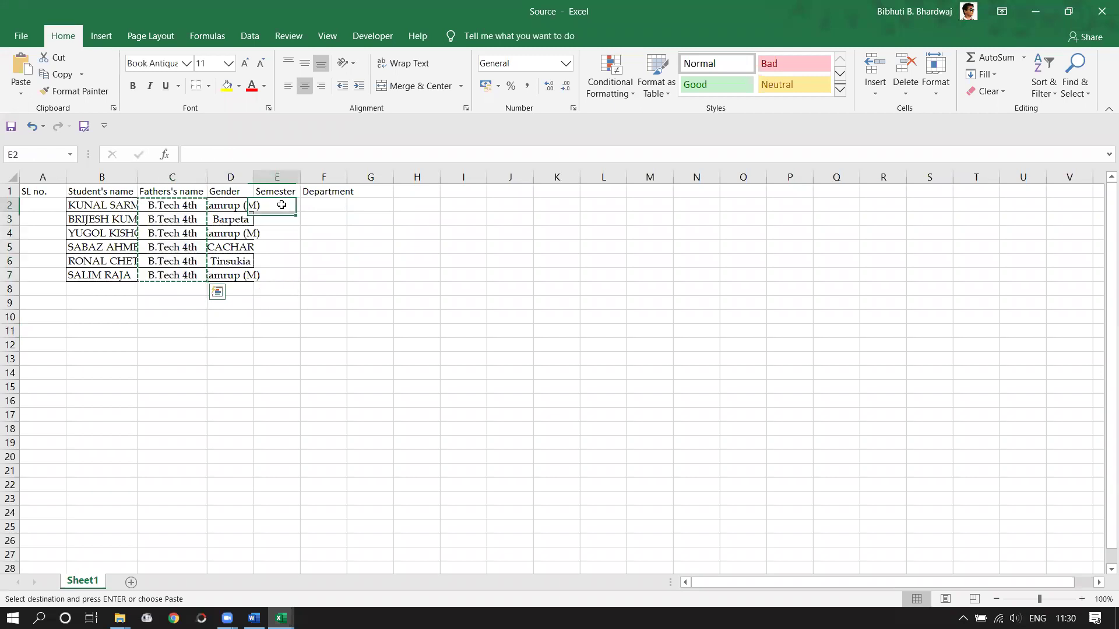
key(shift+Down)
key(shift+Down)
key(shift+Down)
key(shift+Down)
key(shift+Down)
key(ctrl+v)
drag(229, 205, 227, 277)
key(ctrl+x)
click(365, 211)
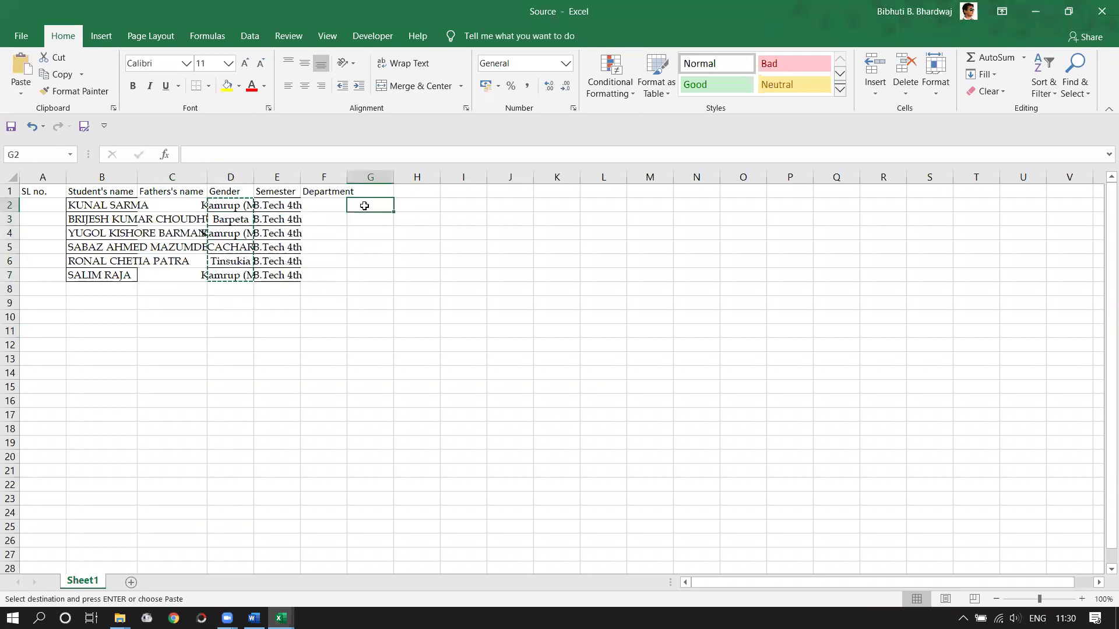
key(ctrl+v)
- Head column G 'District' and autofit column B to the longest name
click(376, 191)
text(D)
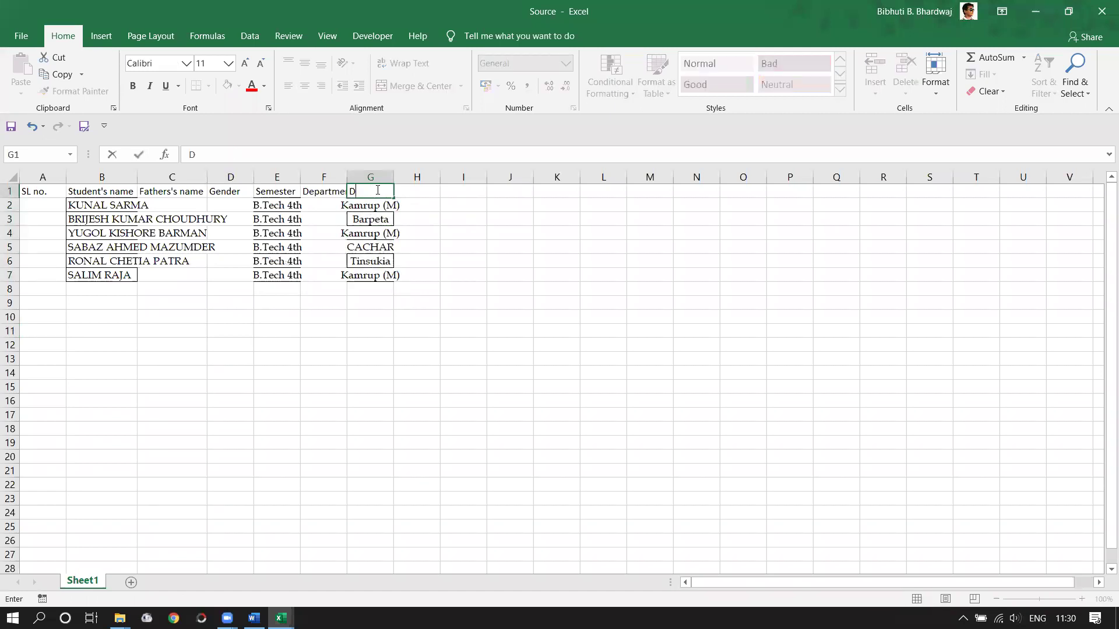
text(istrict)
key(Return)
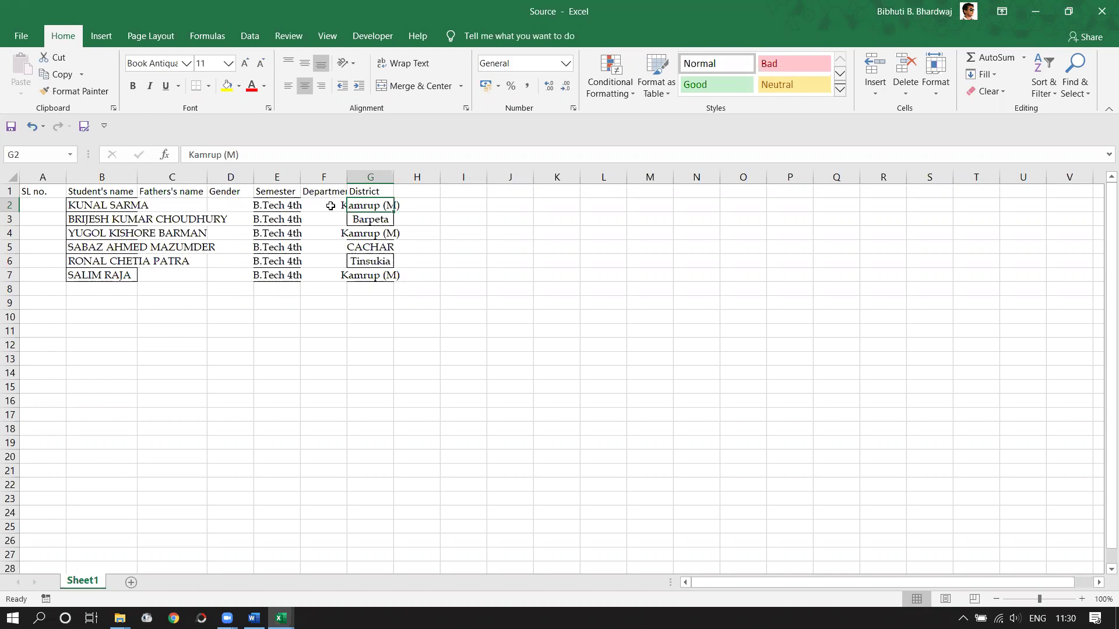
double_click(137, 178)
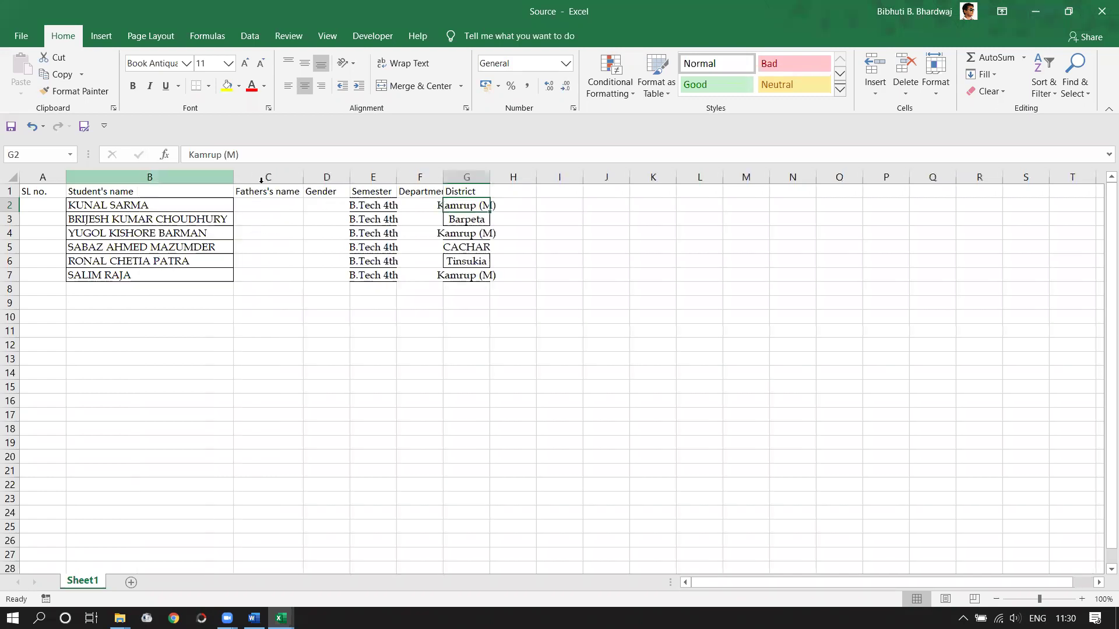
- Replace the student name in B5 with a new name and autofit column G
click(99, 253)
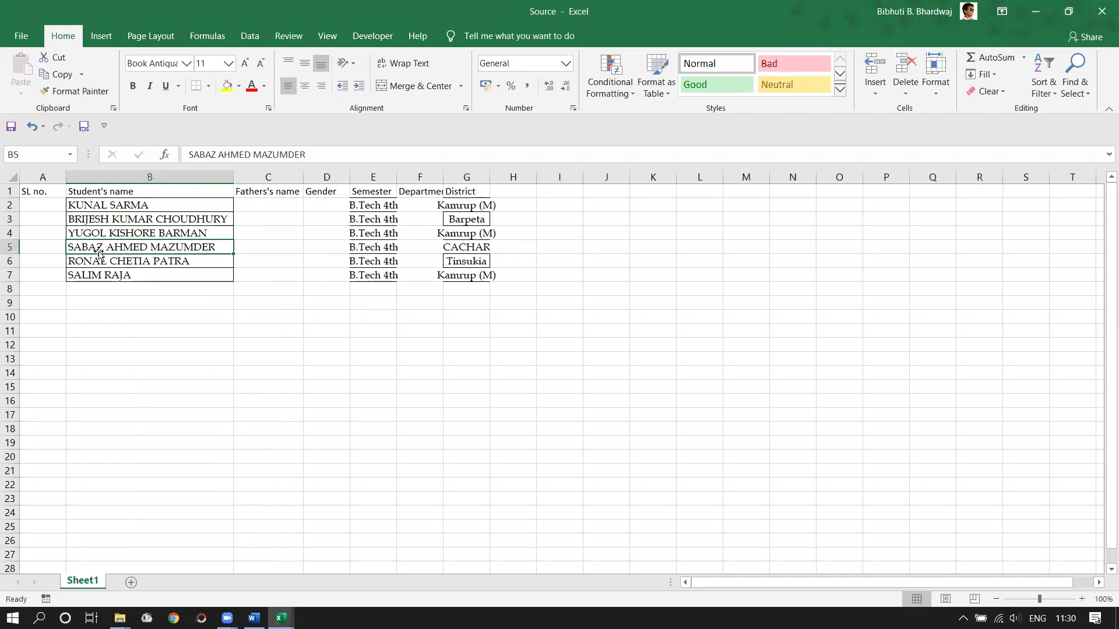
key(Return)
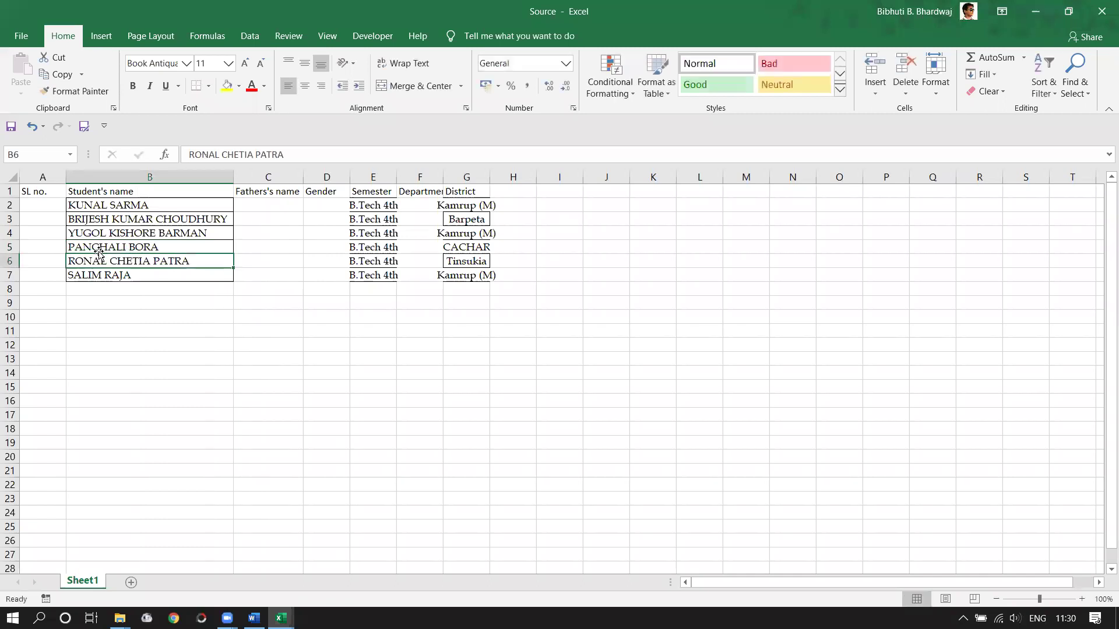
double_click(491, 177)
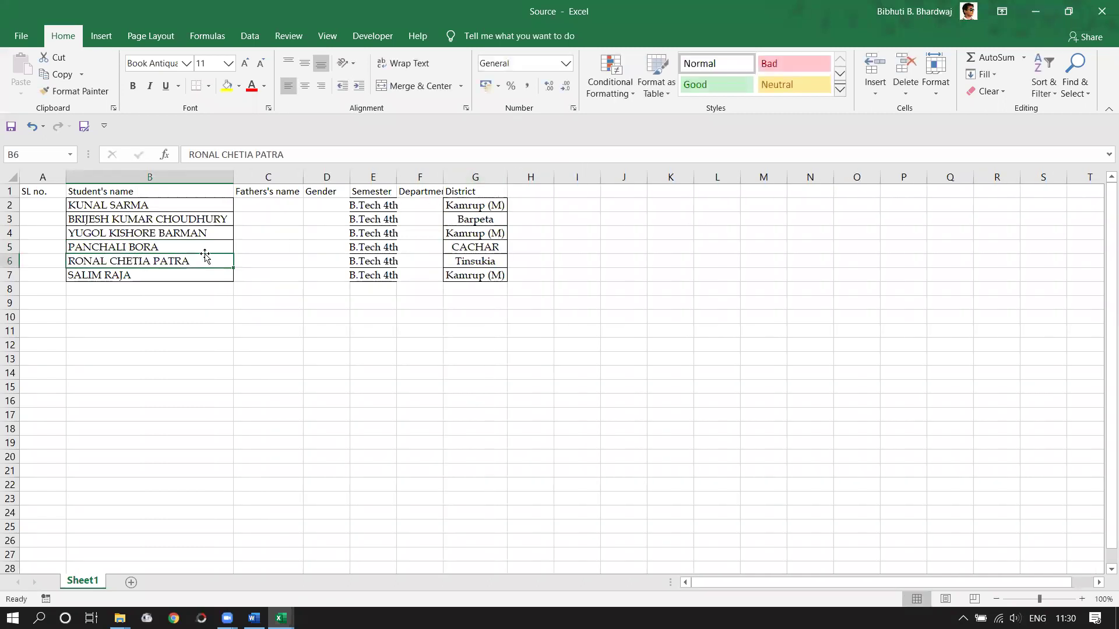
click(269, 205)
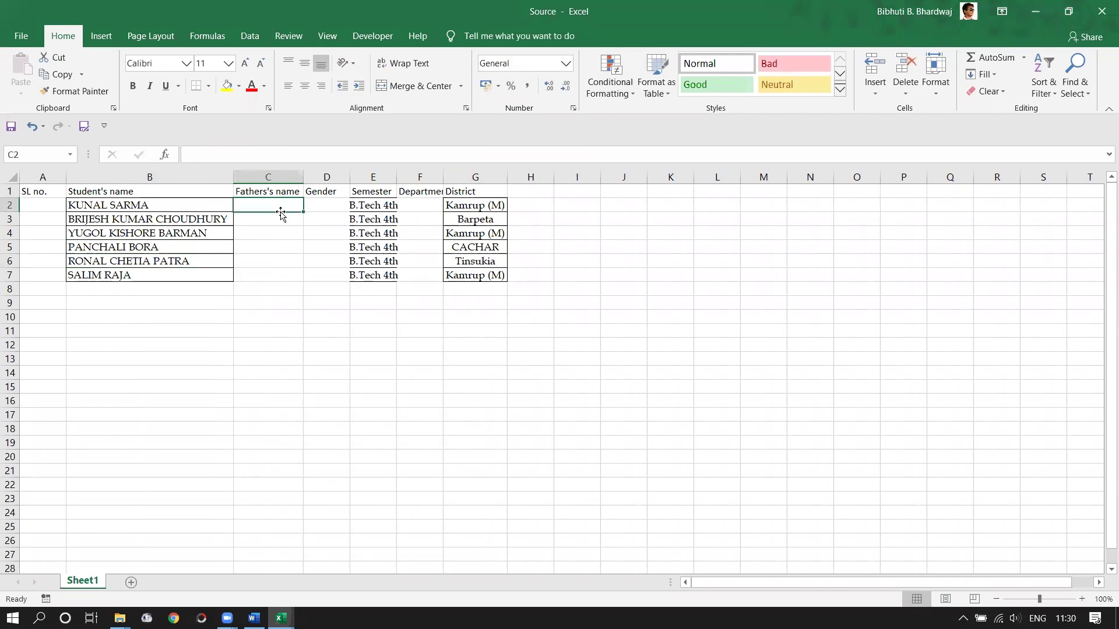
- Enter the fathers' names for the students in C2 and C3
text(Mr. Sarma)
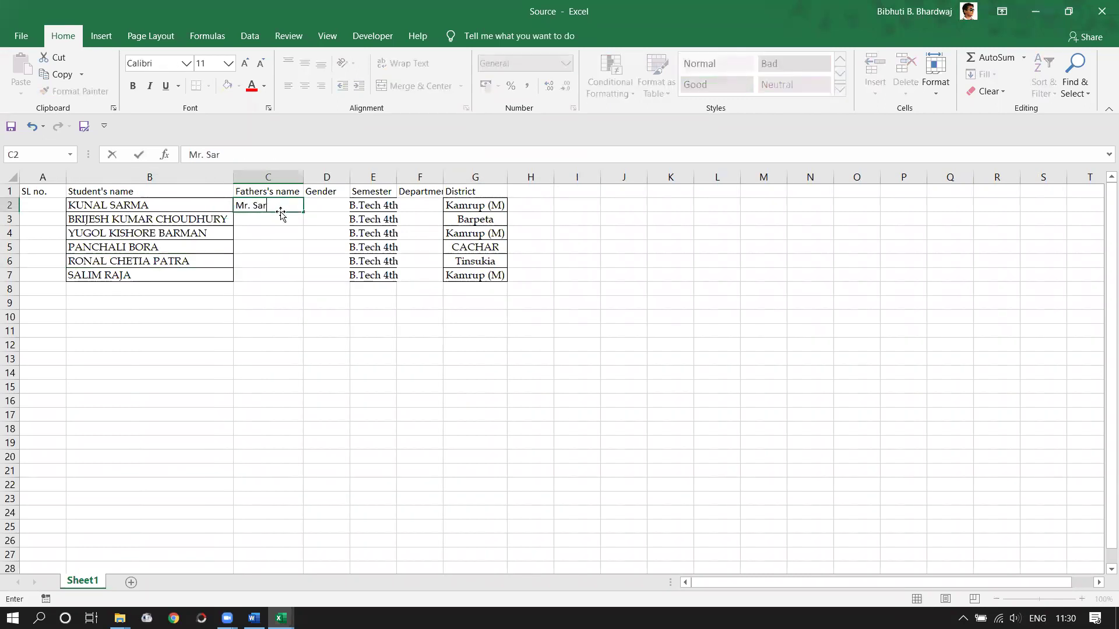
key(Return)
text(Mr. )
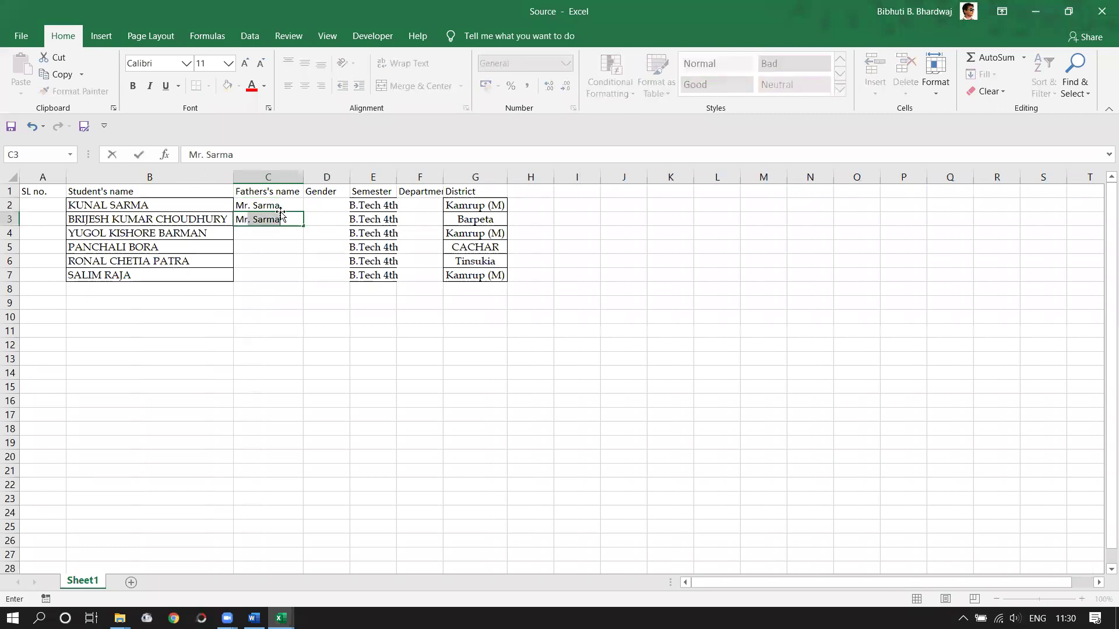
text(Chou)
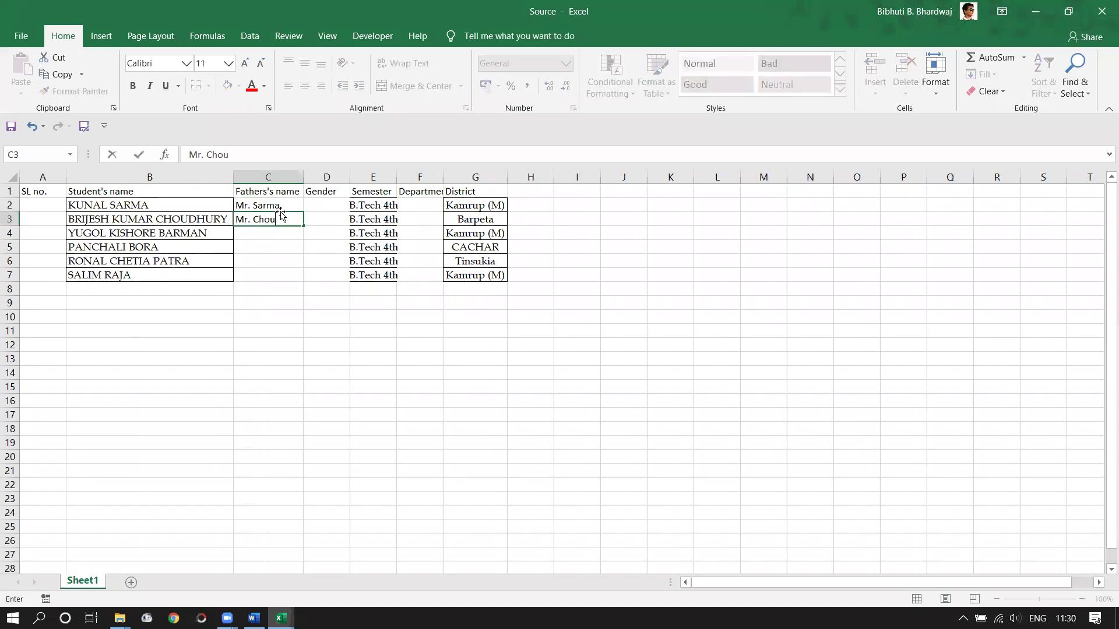
text(dhury)
key(Return)
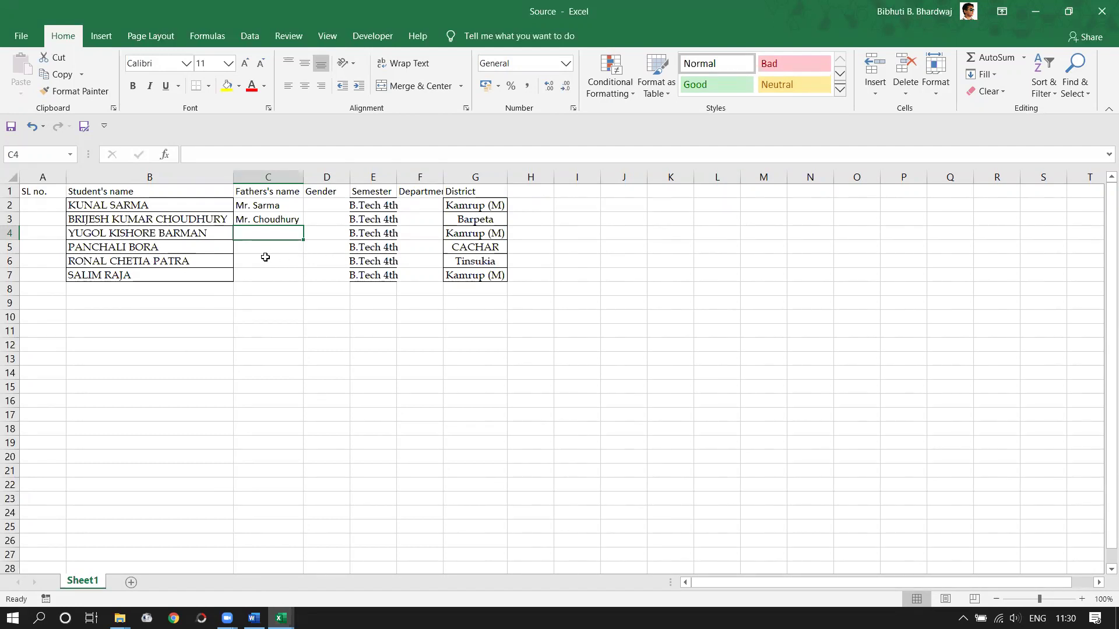
- Set row 5's gender to Daughter, enter its father's name, and widen column C
click(305, 243)
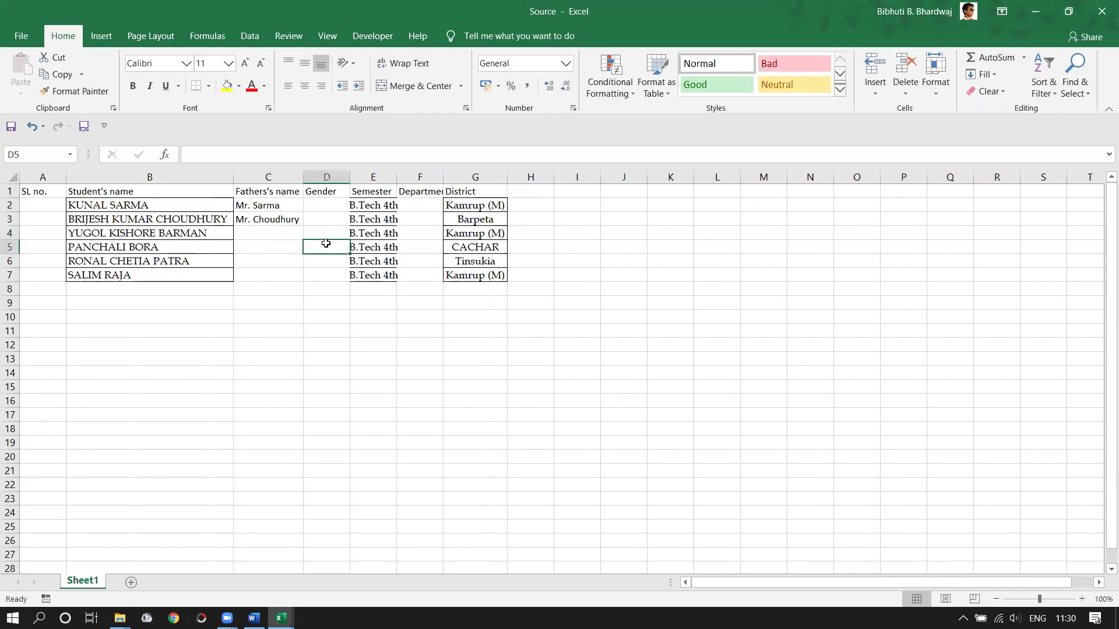
text(Daughter)
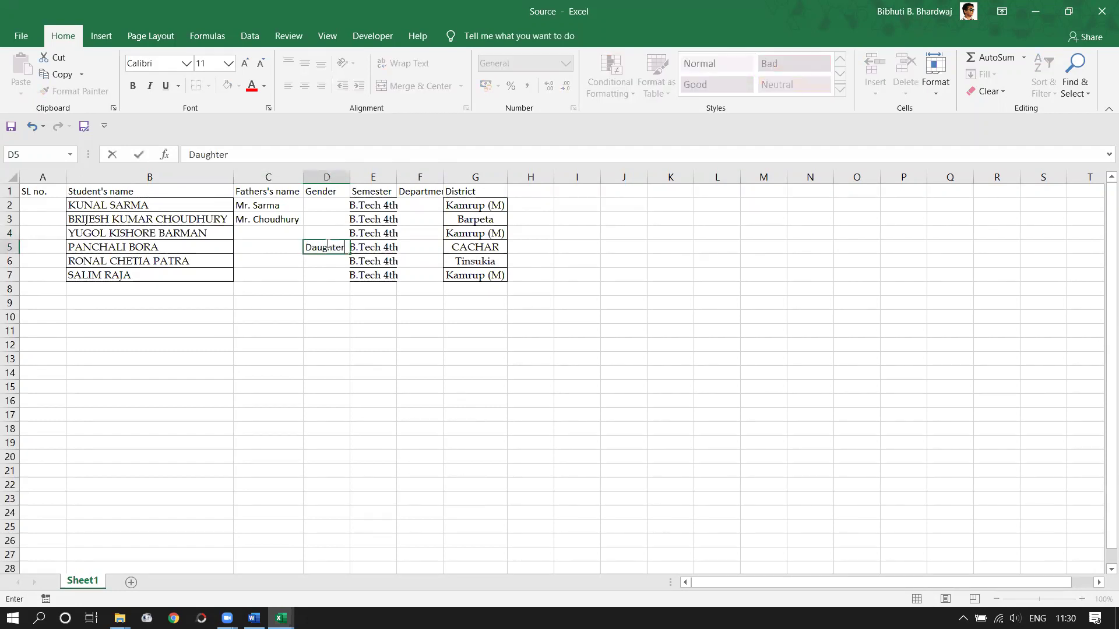
key(Return)
click(255, 247)
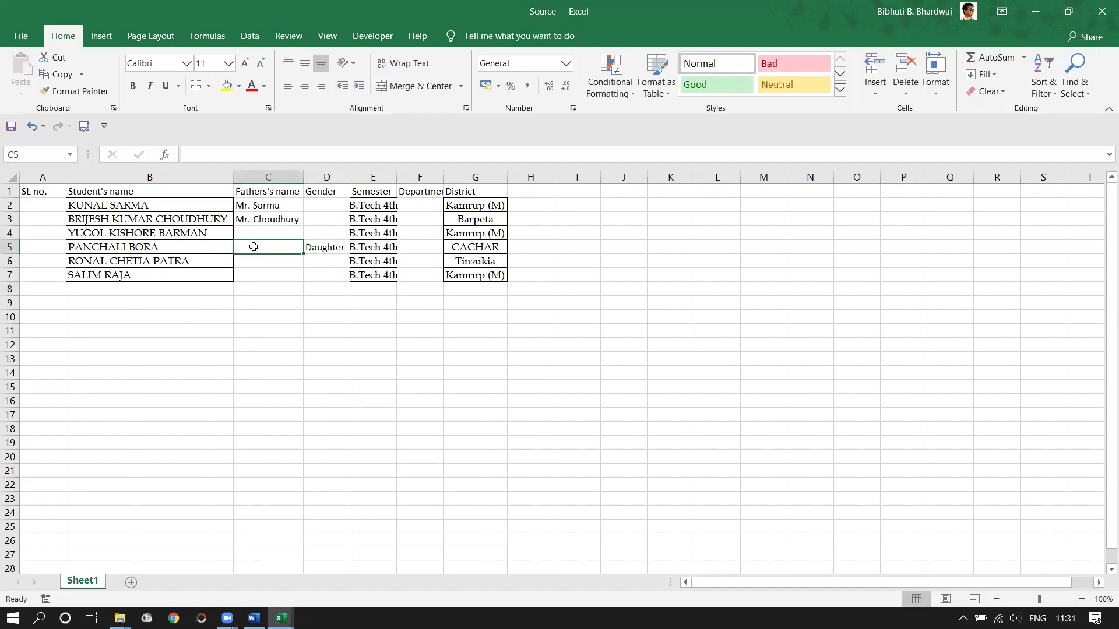
text(M)
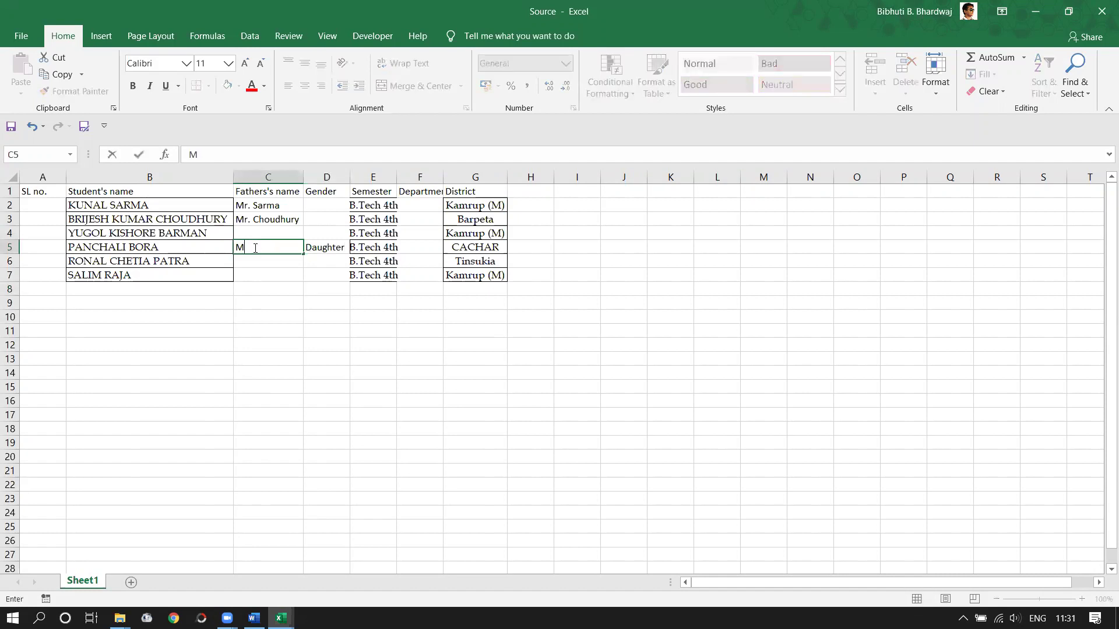
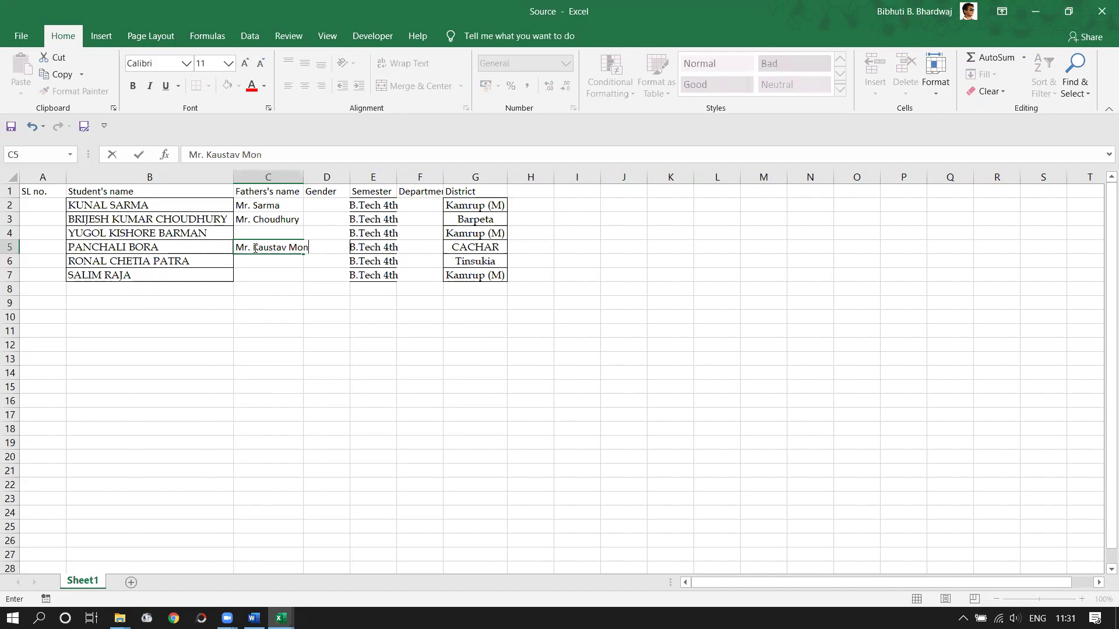
key(Return)
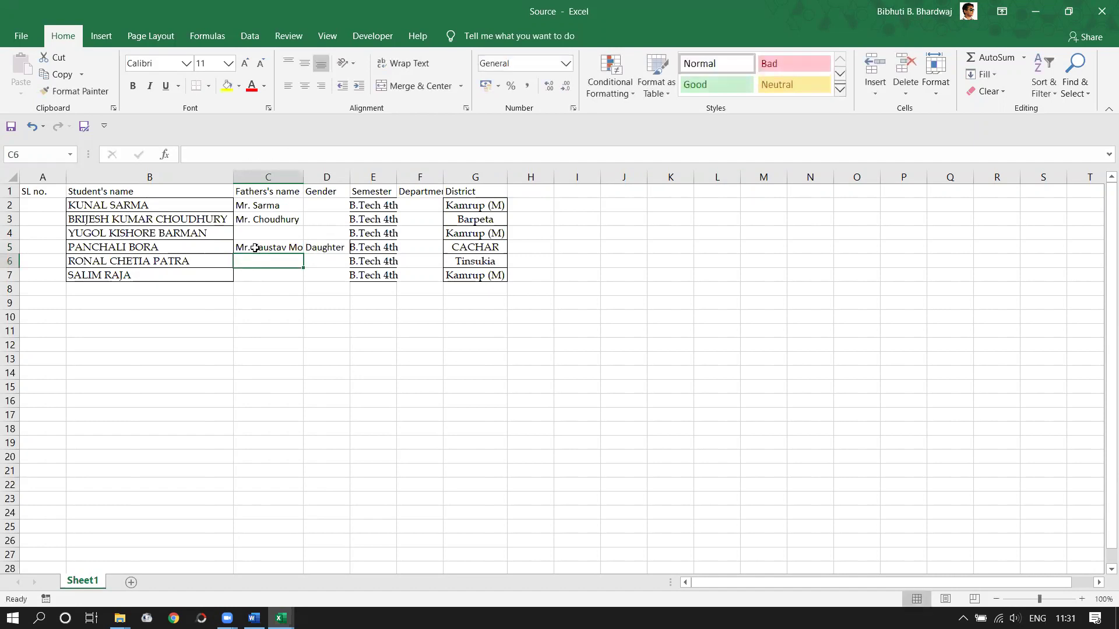
drag(304, 181, 344, 181)
- Fill in the remaining fathers' names for rows 4, 6 and 7
click(281, 234)
text(Mr. Barma)
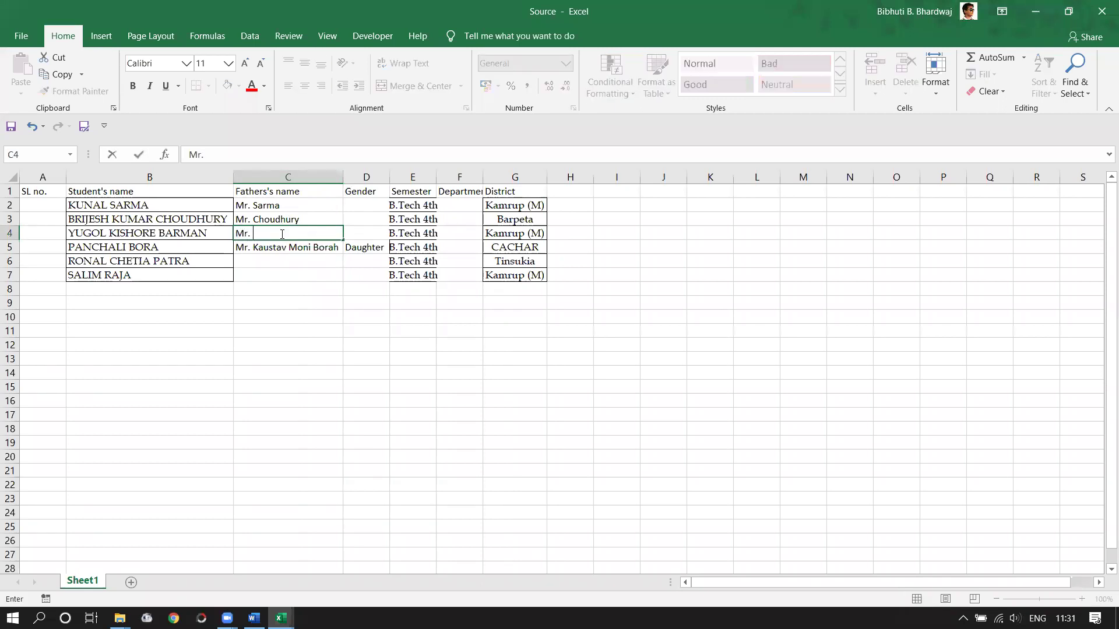
key(Return)
key(Return)
key(Return)
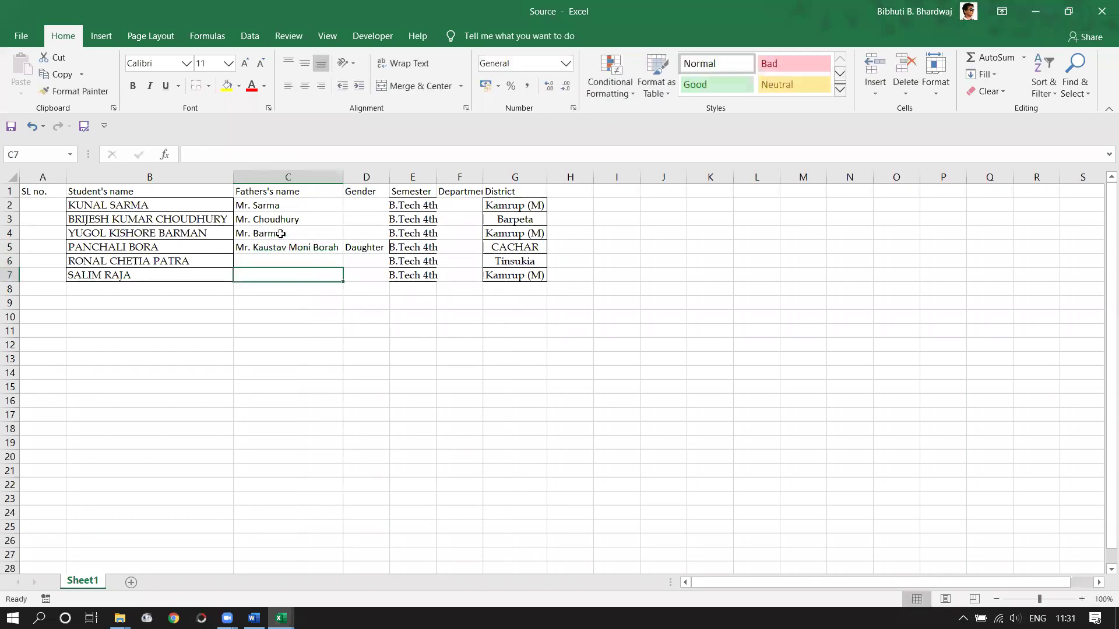
key(Up)
text(Mr. P)
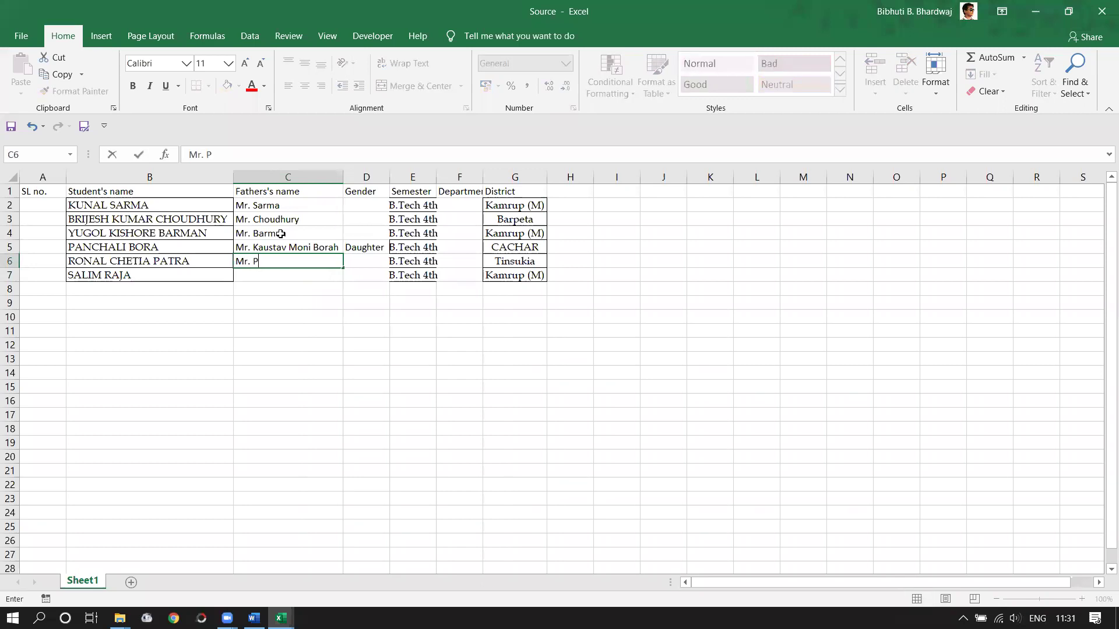
text(atra)
key(Return)
text(Mr)
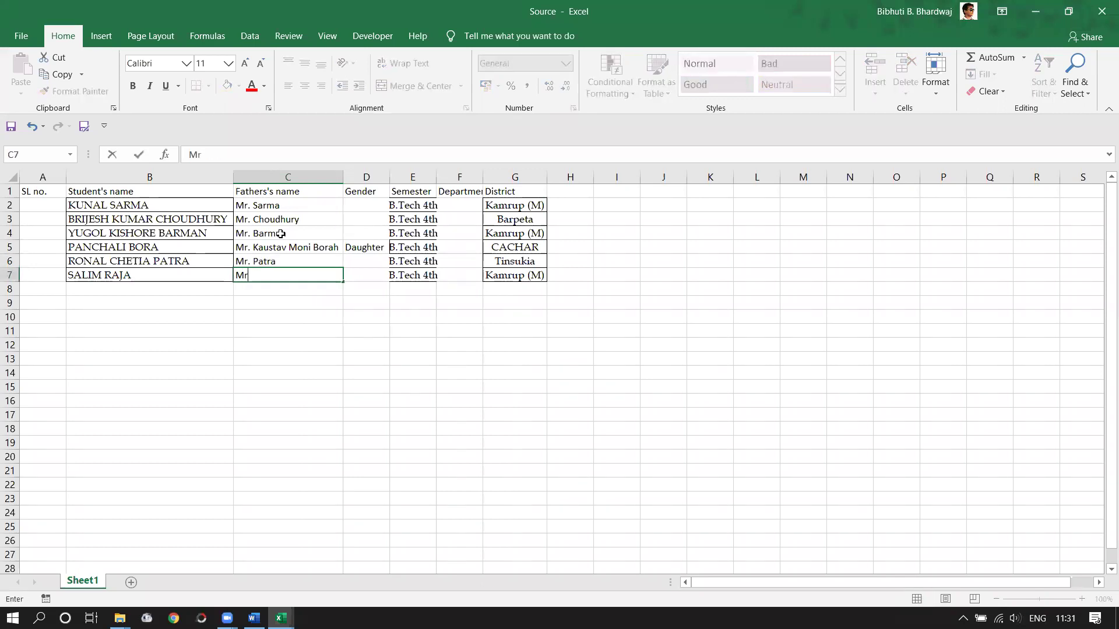
text(. Raja)
key(Return)
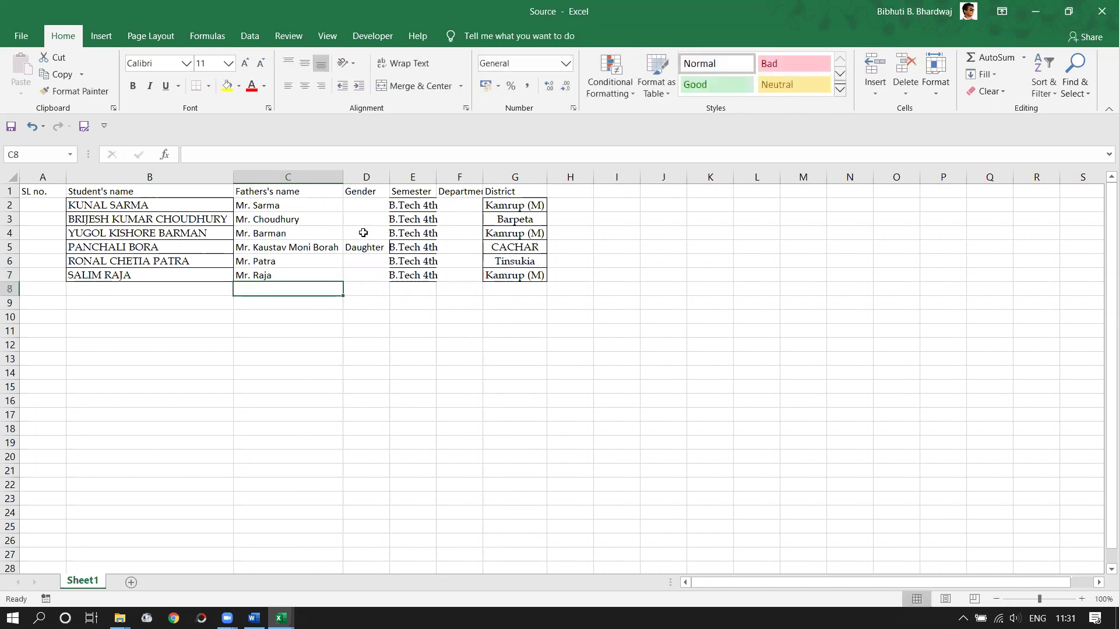
click(355, 209)
- Enter Son in Gender cells D2:D4 and D6:D7
text(Sob)
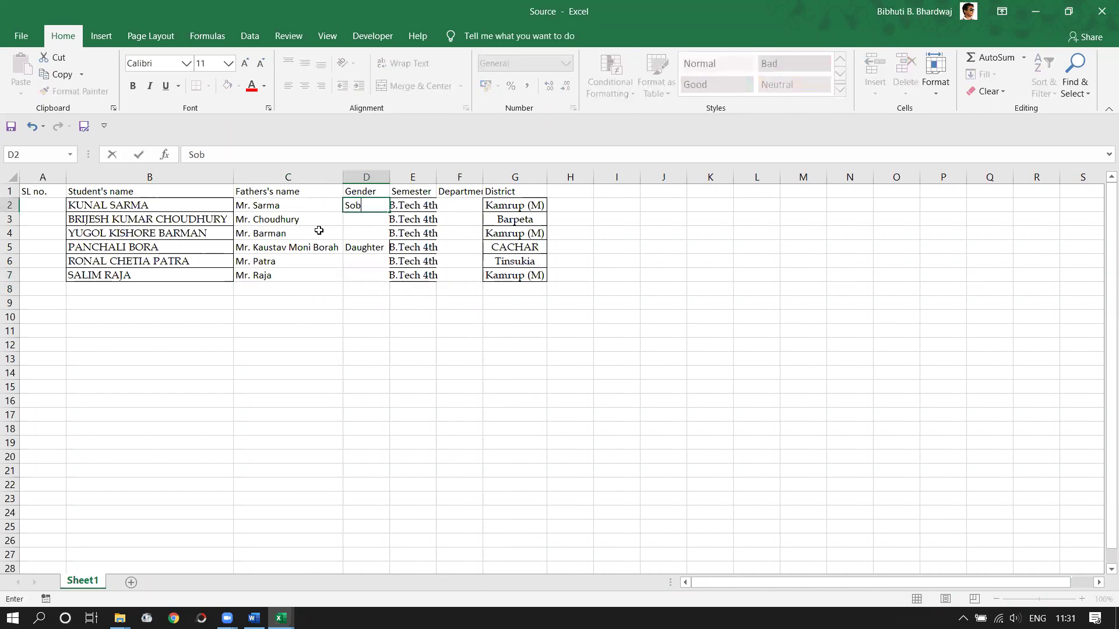
key(BackSpace)
text(n)
key(Return)
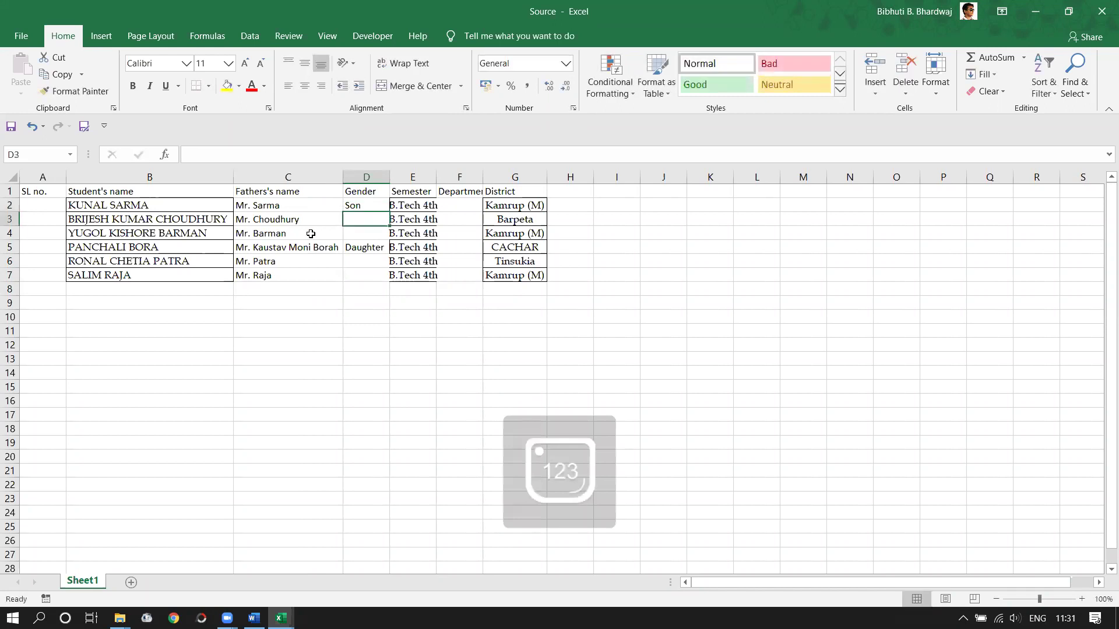
click(373, 210)
drag(387, 212, 380, 238)
click(372, 264)
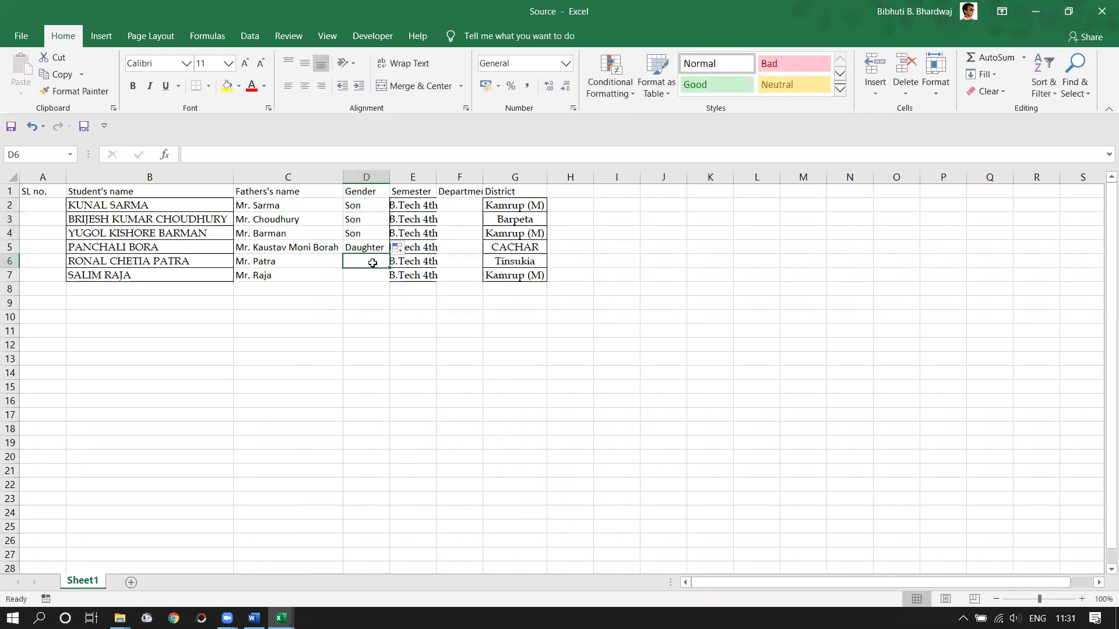
click(363, 234)
key(ctrl+c)
click(367, 262)
key(ctrl+v)
drag(388, 268, 390, 280)
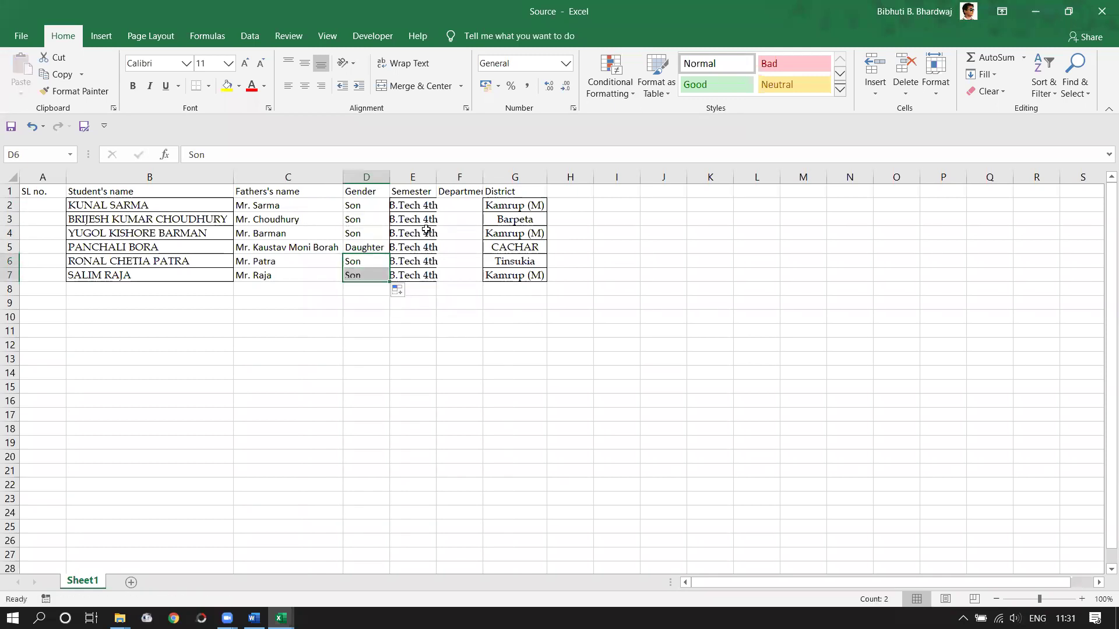
- Autofit column E and enter Civil in F2 and Electrical in F3
double_click(436, 177)
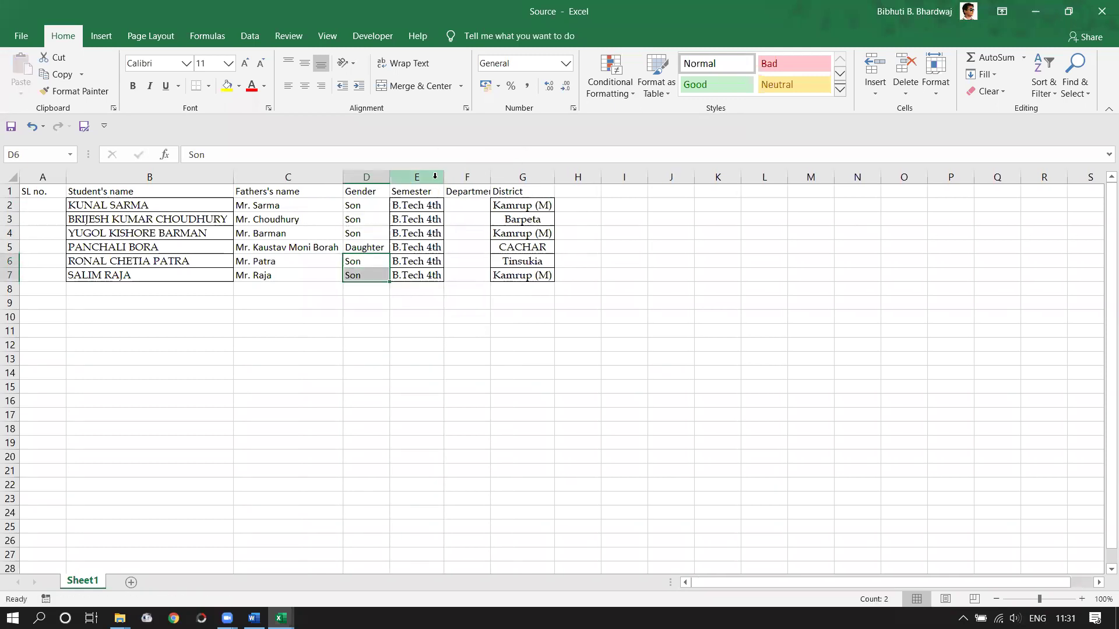
click(461, 205)
text(Civil)
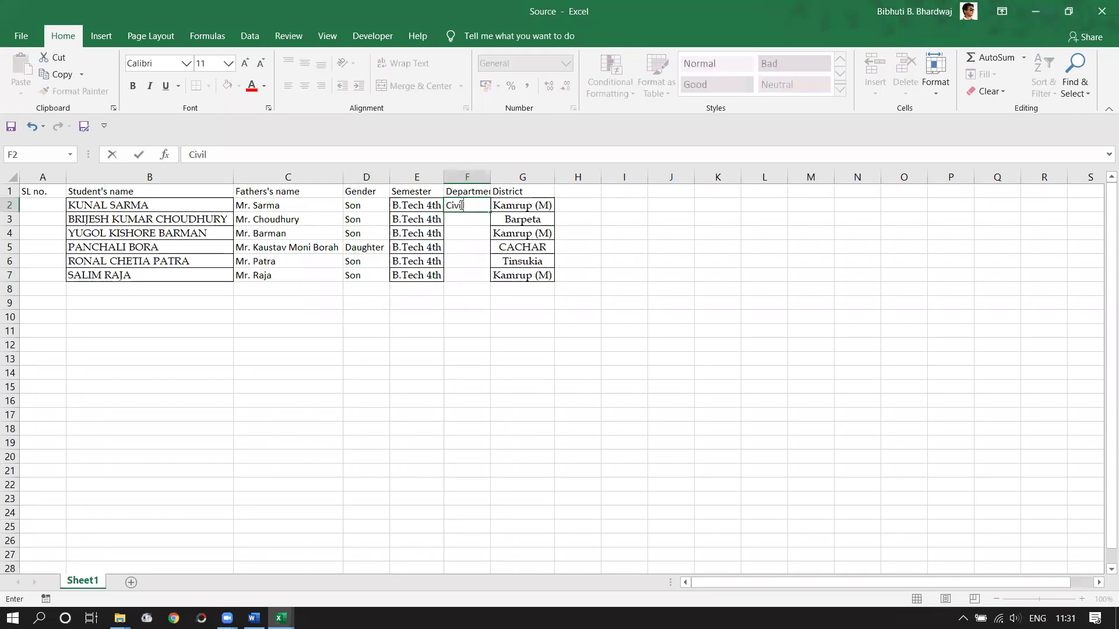
key(Return)
text(Elec)
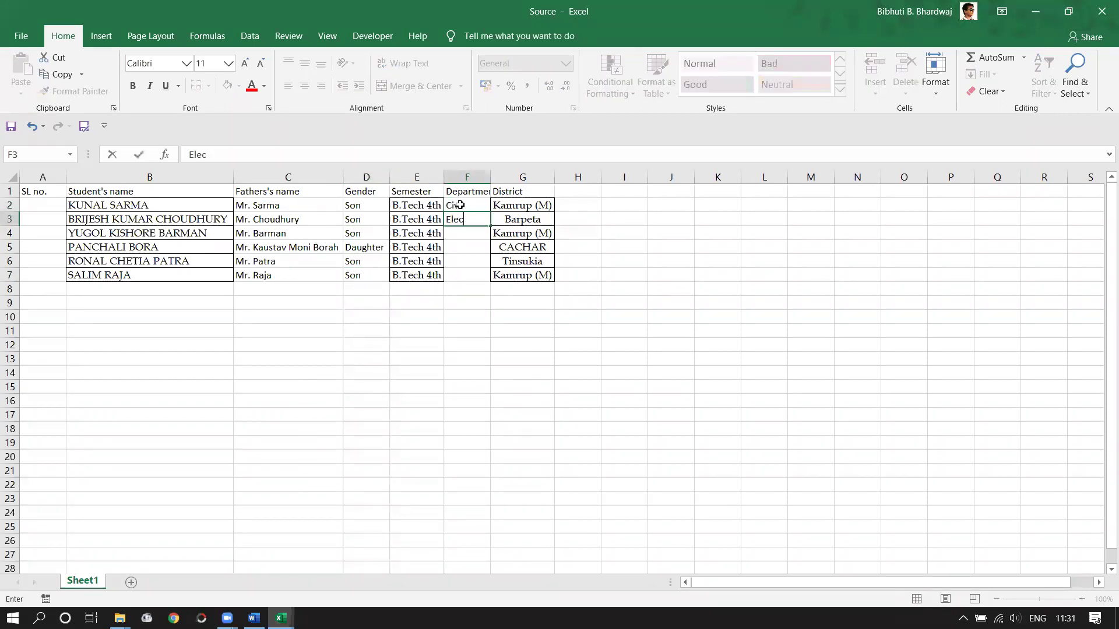
text(trical)
key(Return)
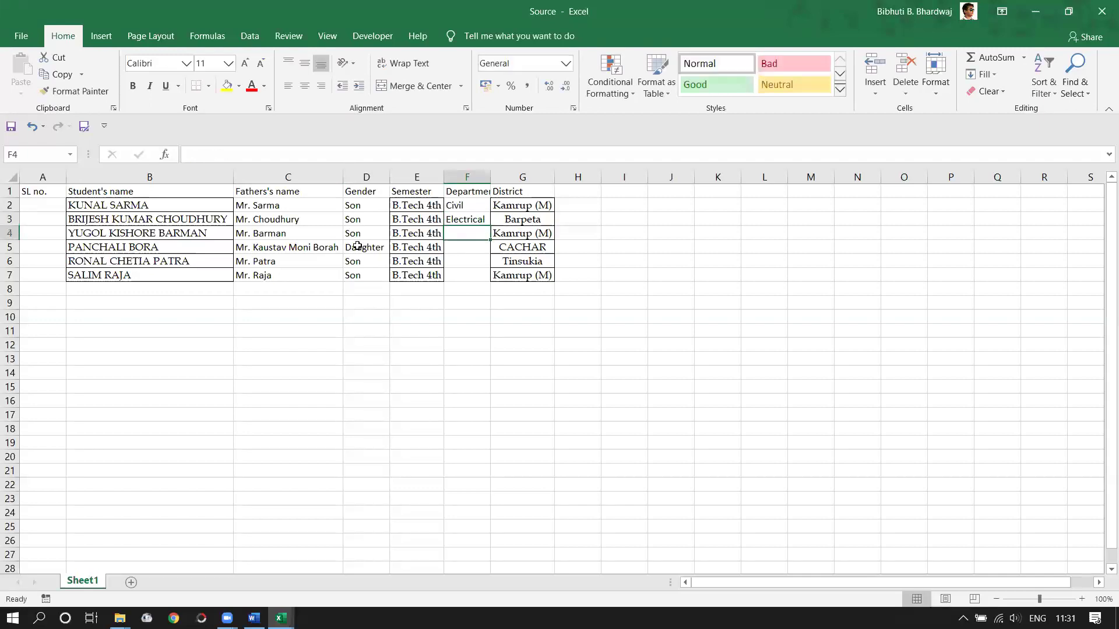
- Copy the Civil/Electrical pair down into F4:F5 and F6:F7
click(479, 205)
mouse_move(483, 211)
mouse_down()
mouse_move(463, 210)
mouse_move(470, 224)
mouse_up()
click(588, 350)
key(ctrl+c)
click(465, 234)
key(ctrl+v)
click(468, 259)
key(ctrl+v)
click(624, 302)
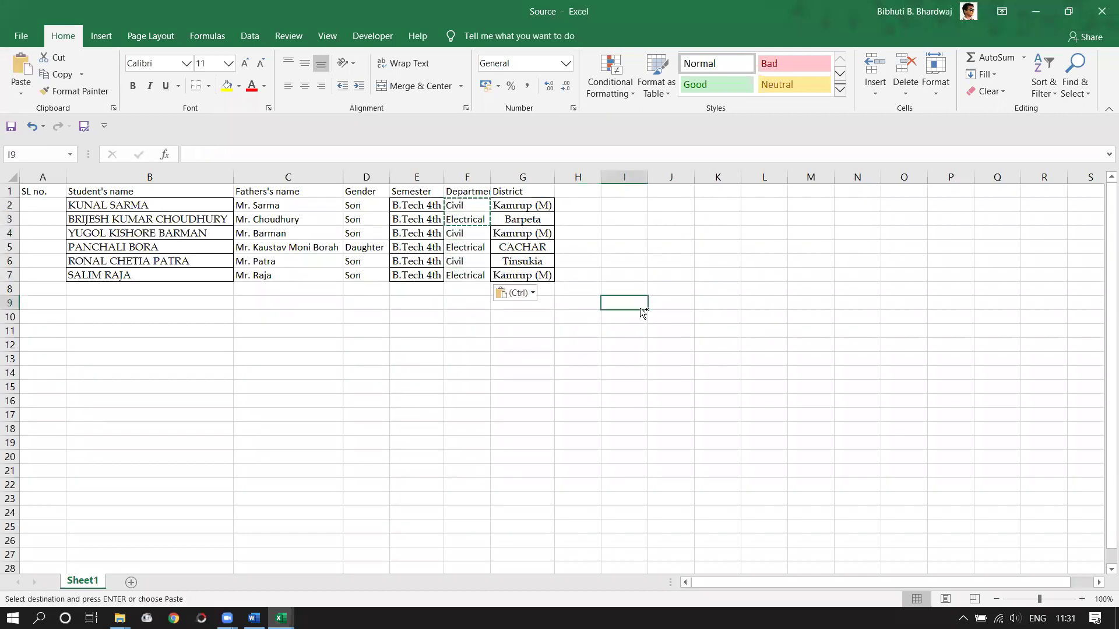
key(Escape)
- Close the Source and Pivot PRACTICE workbooks
click(220, 312)
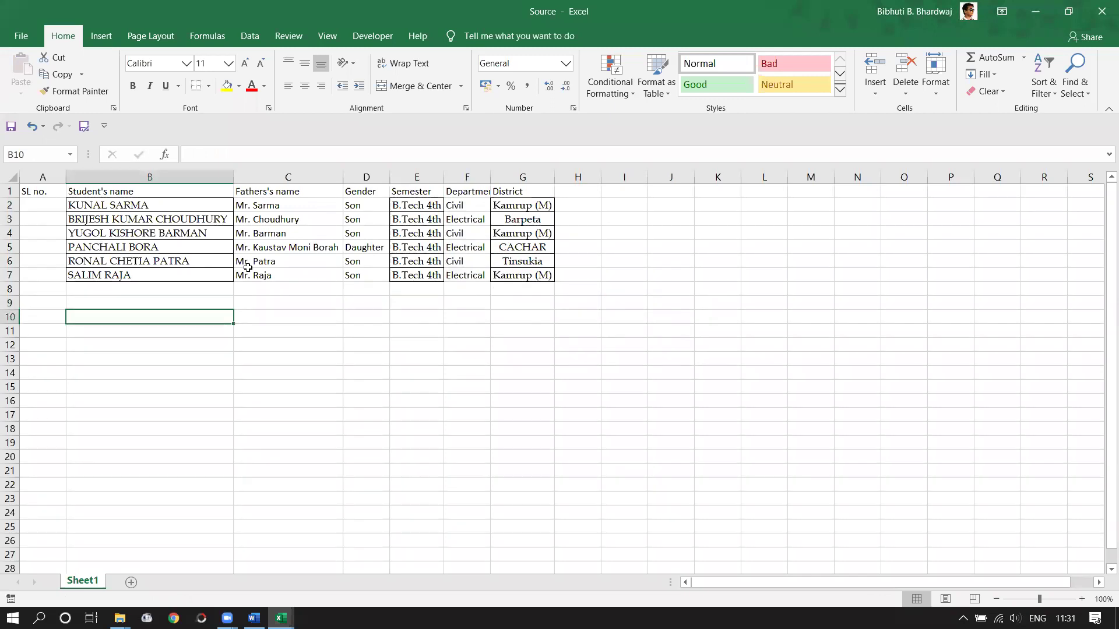
click(358, 373)
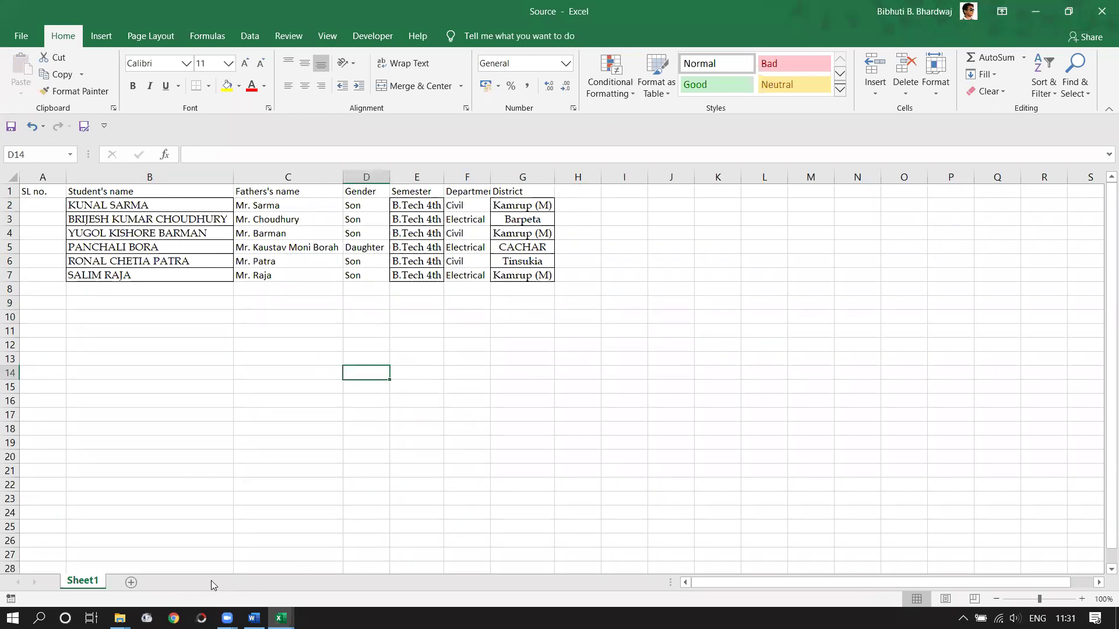
click(330, 569)
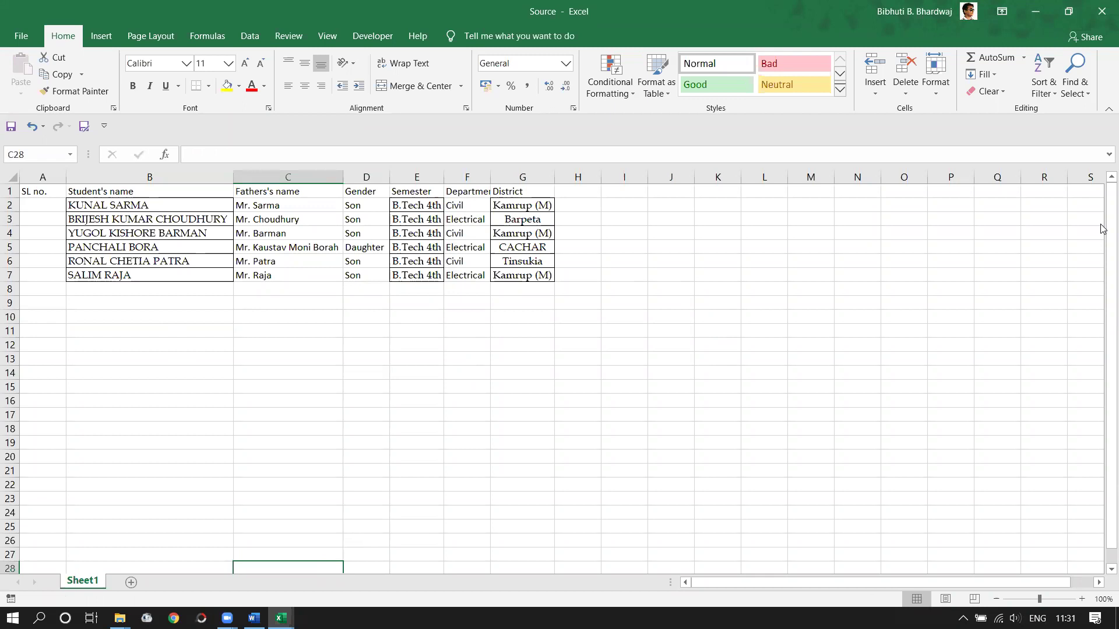
click(1102, 10)
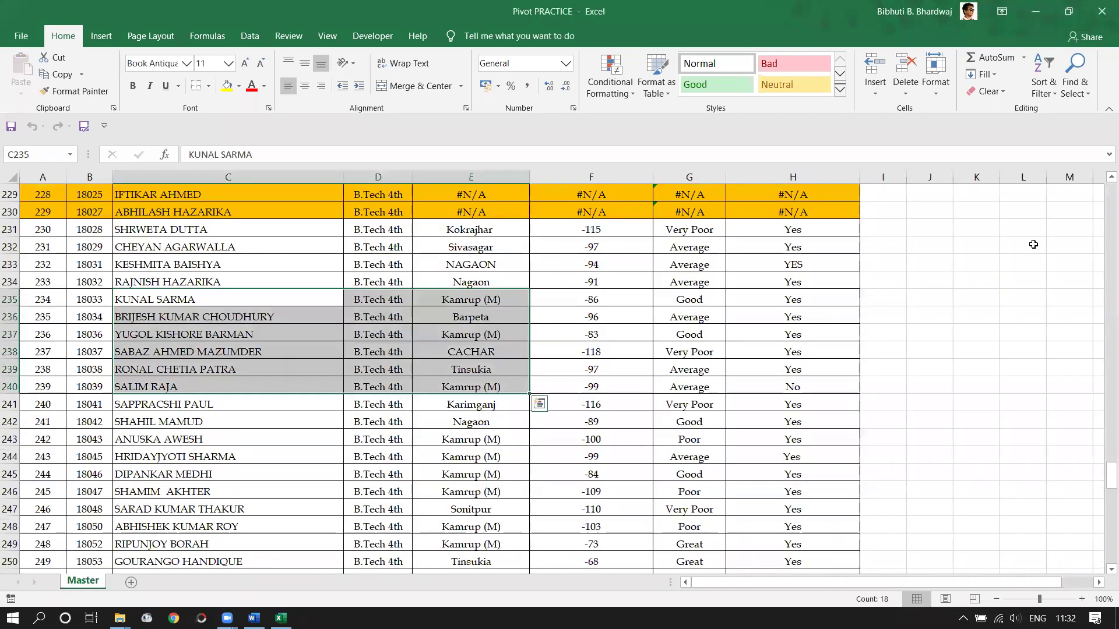
click(1102, 10)
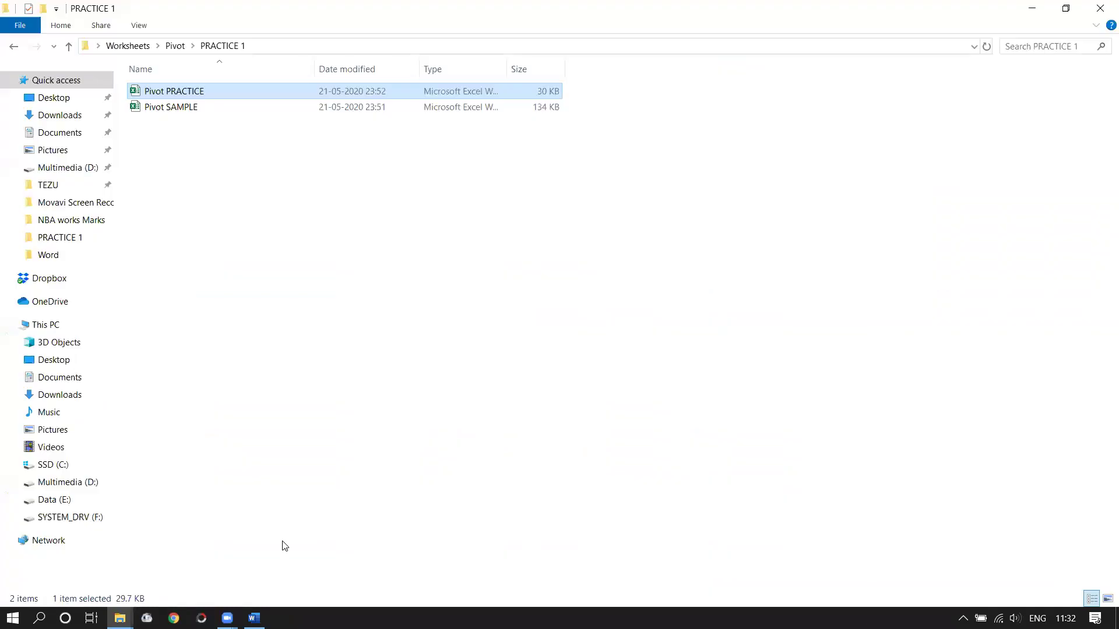
- Switch to the 'Mail Merge - Word' window from the taskbar thumbnail
mouse_move(254, 618)
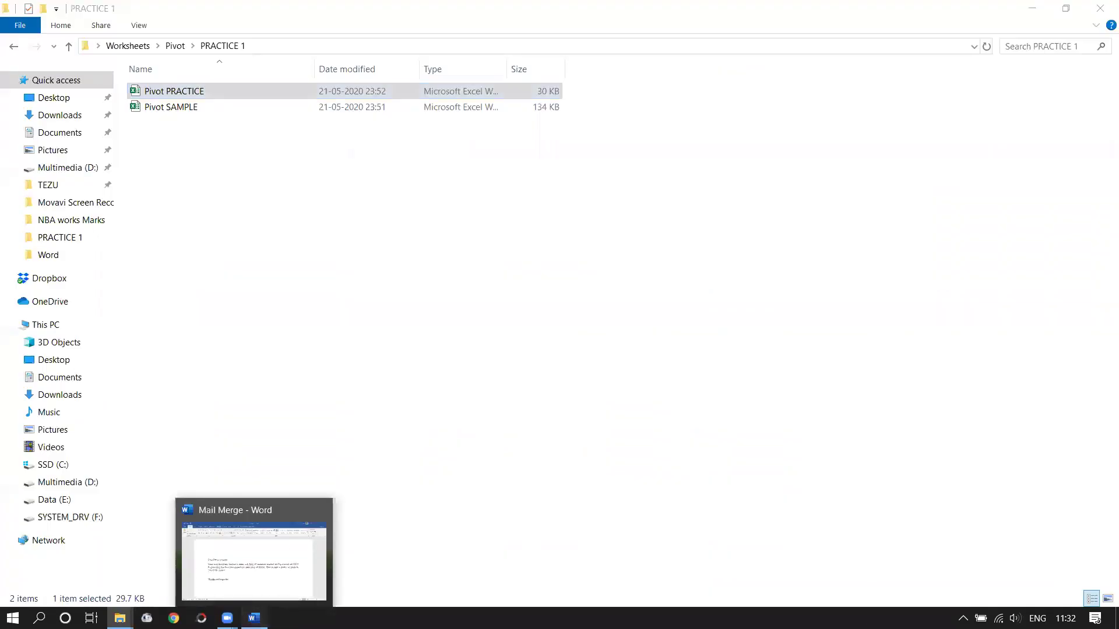
click(254, 560)
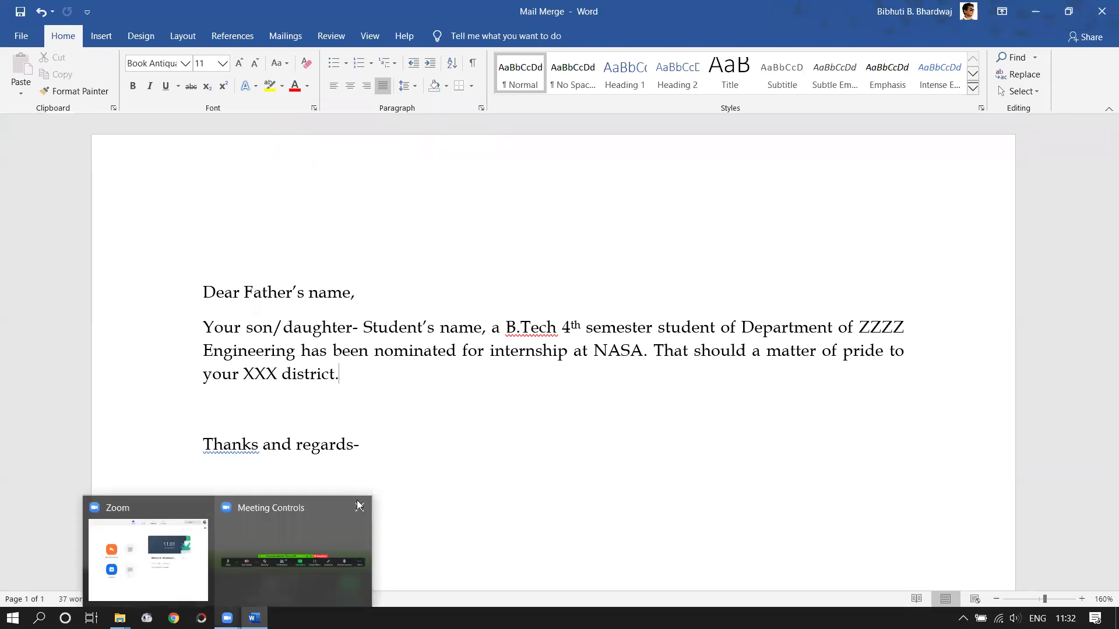
- Minimize Word and the PRACTICE 1 folder, then open the Source workbook from the desktop
click(429, 452)
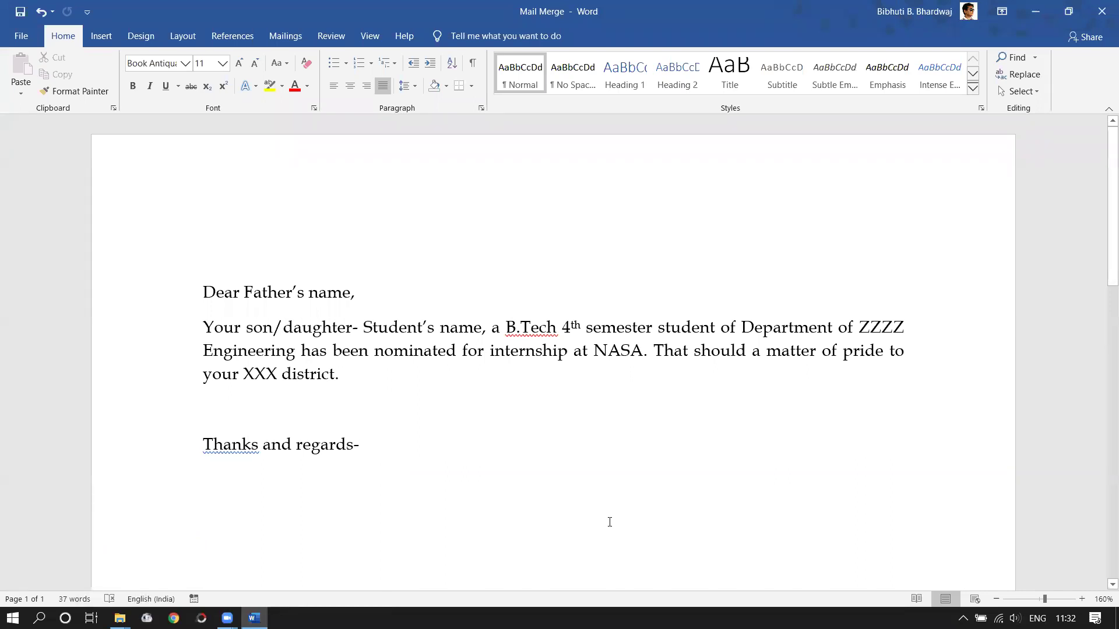
click(120, 619)
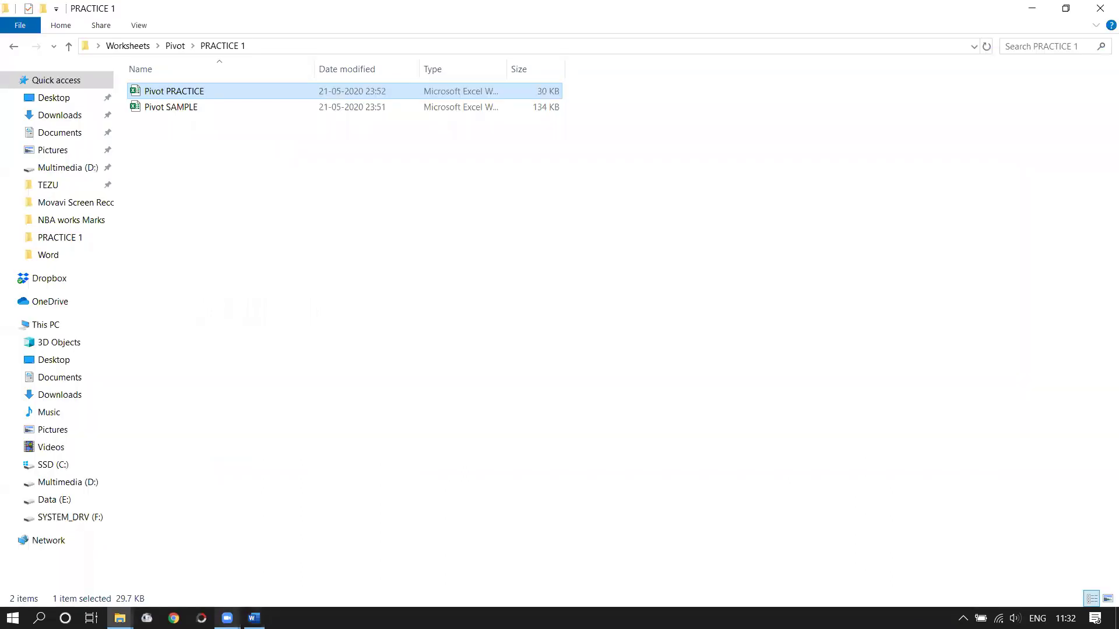
click(228, 619)
click(980, 172)
click(1036, 9)
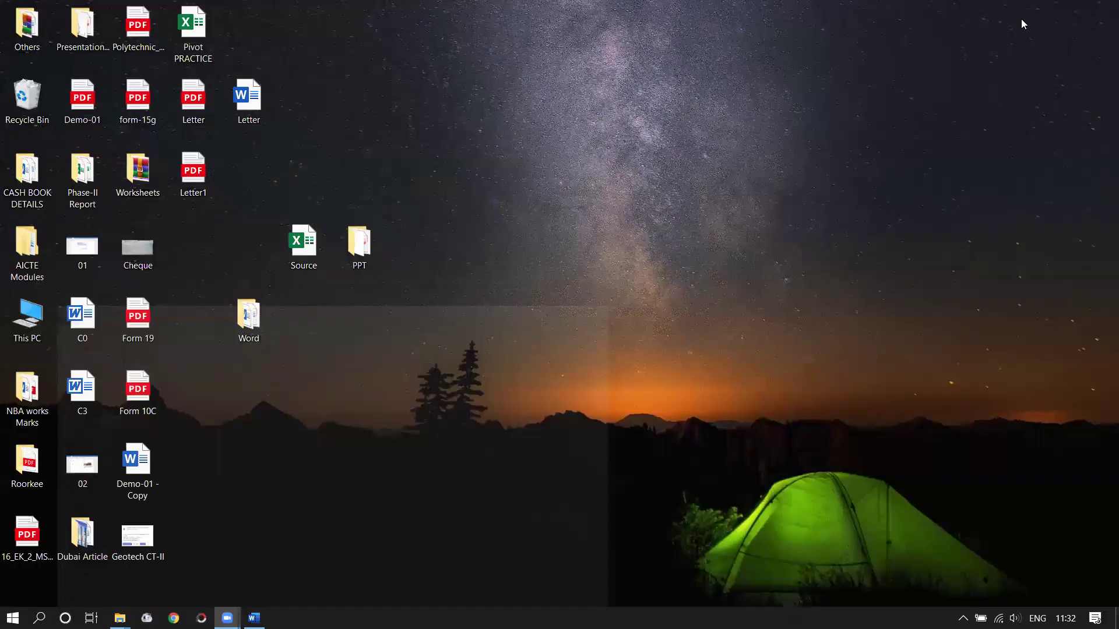
double_click(304, 246)
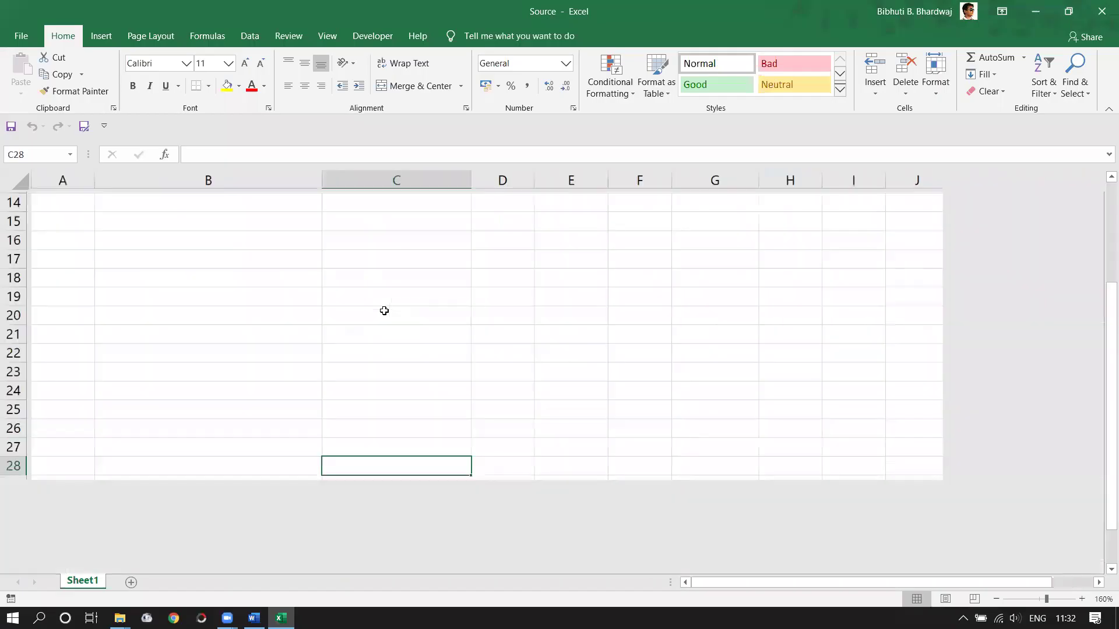
- Scroll the Source sheet up to row 1 to review the table, then switch to Word
scroll(408, 297, up, 5)
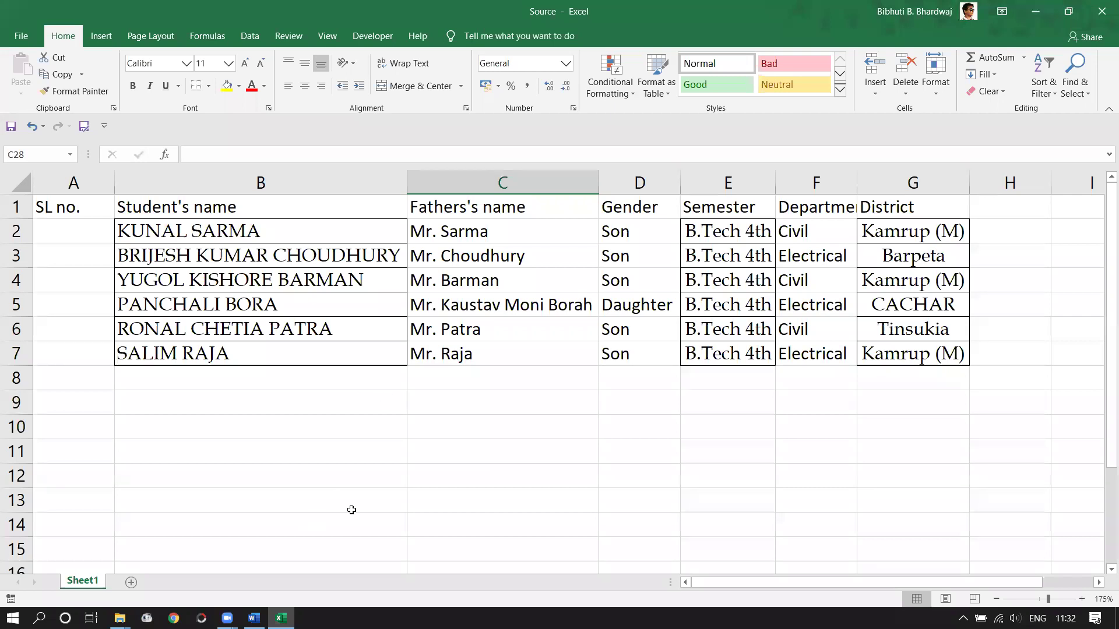
key(alt+Tab)
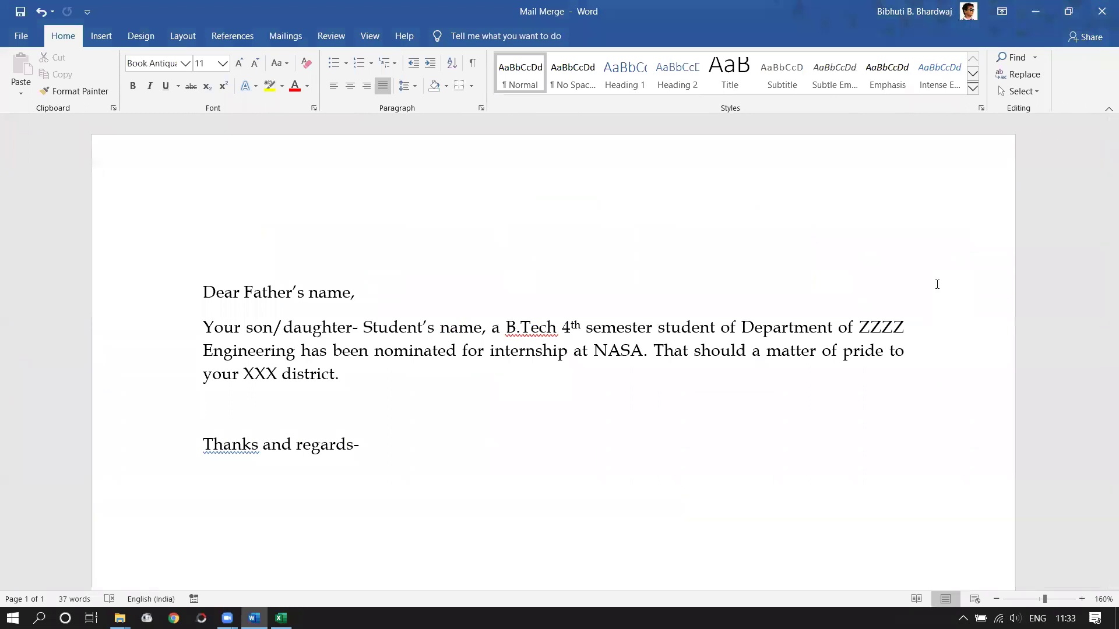
- Close the Mail Merge letter with Save, then close the Source workbook
click(1101, 12)
click(523, 344)
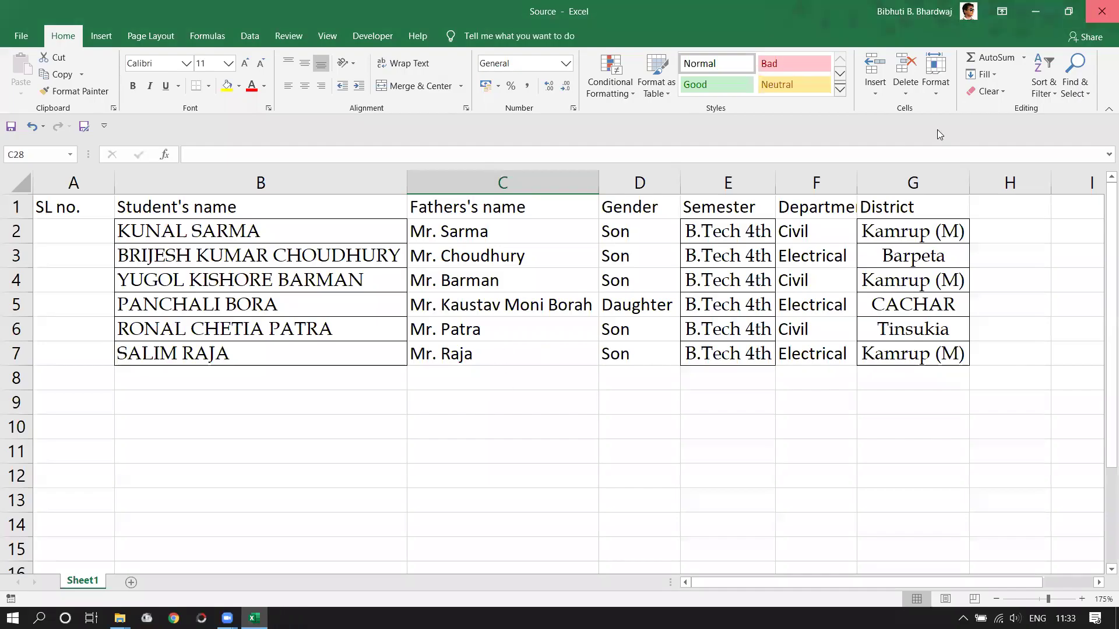
click(1101, 11)
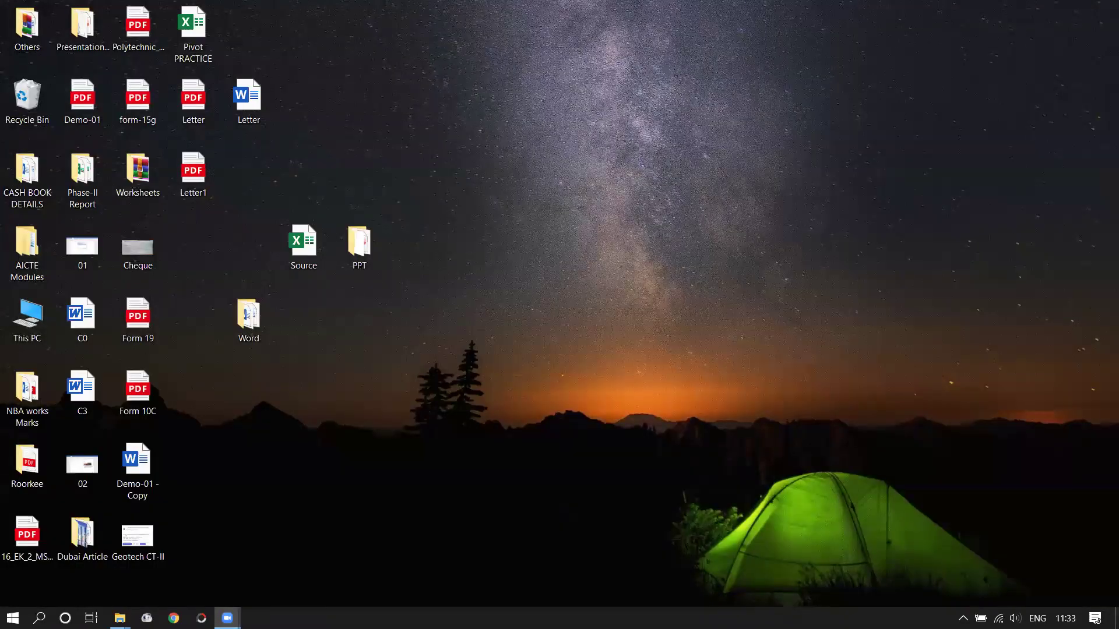